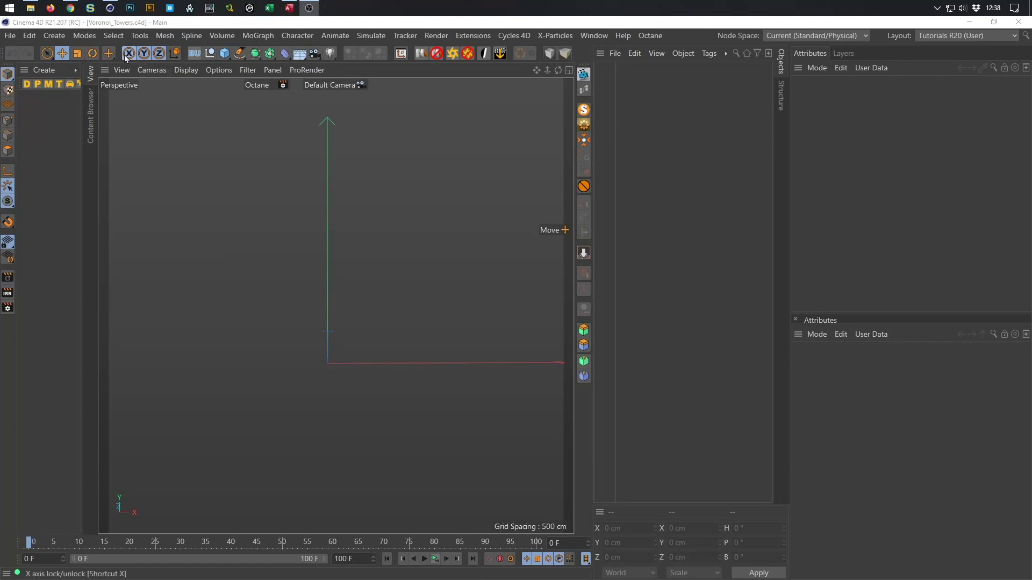
- Check the Voronoi Towers loop reference on YouTube, glance at the empty Voronoi_Towers scene, then return
{"action": "left_click", "coordinate": [70, 7]}
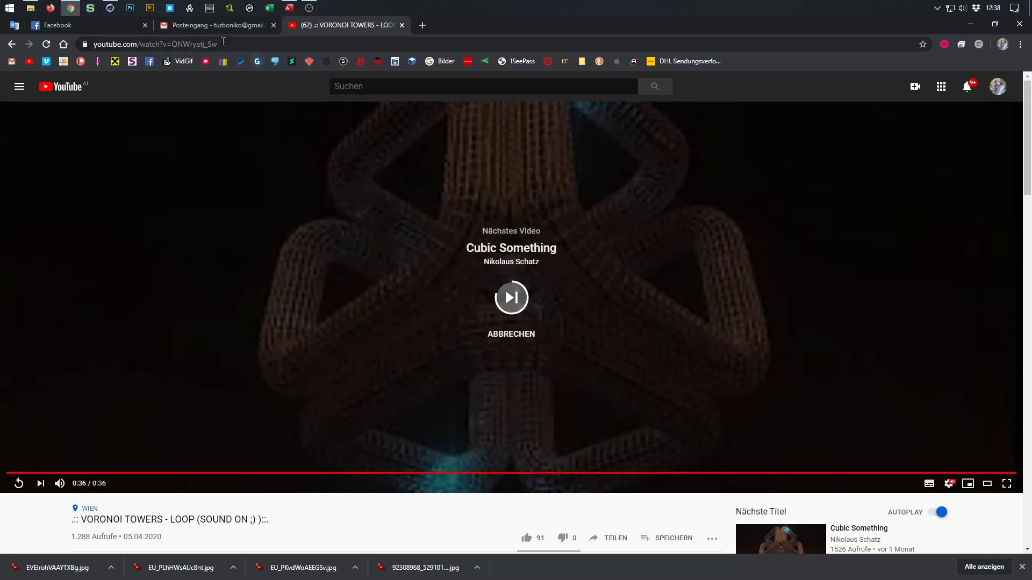
{"action": "left_click", "coordinate": [109, 15]}
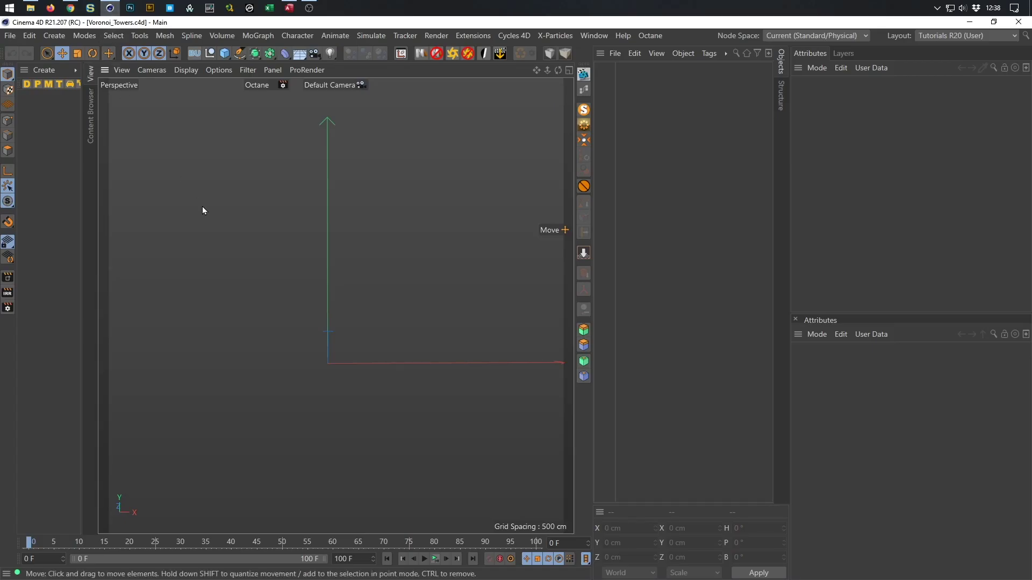
{"action": "left_click", "coordinate": [72, 10]}
- Pause the Cubic Something video at 0:04 and bring the empty Voronoi_Towers scene back
{"action": "left_click", "coordinate": [358, 280]}
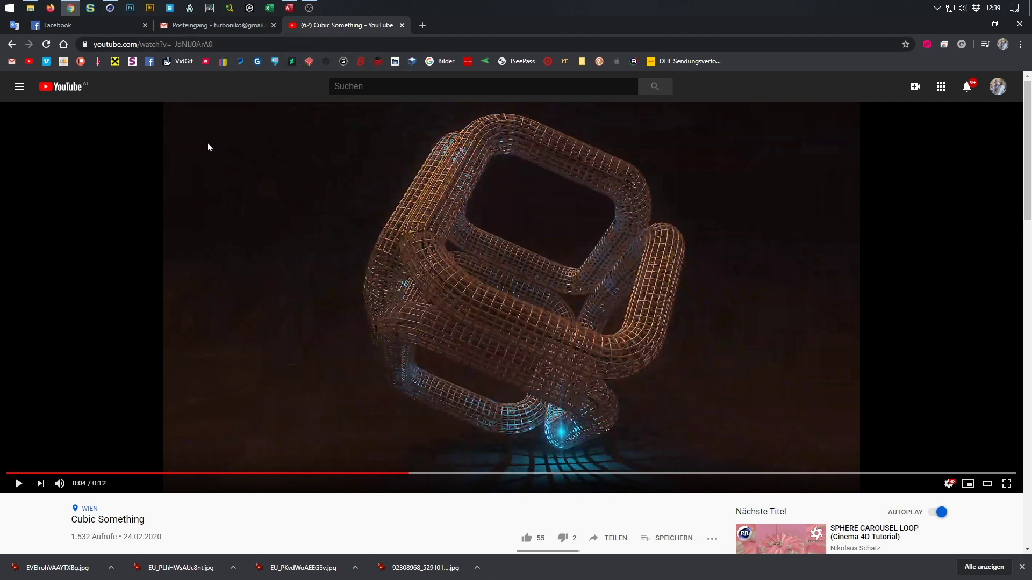
{"action": "left_click", "coordinate": [110, 8]}
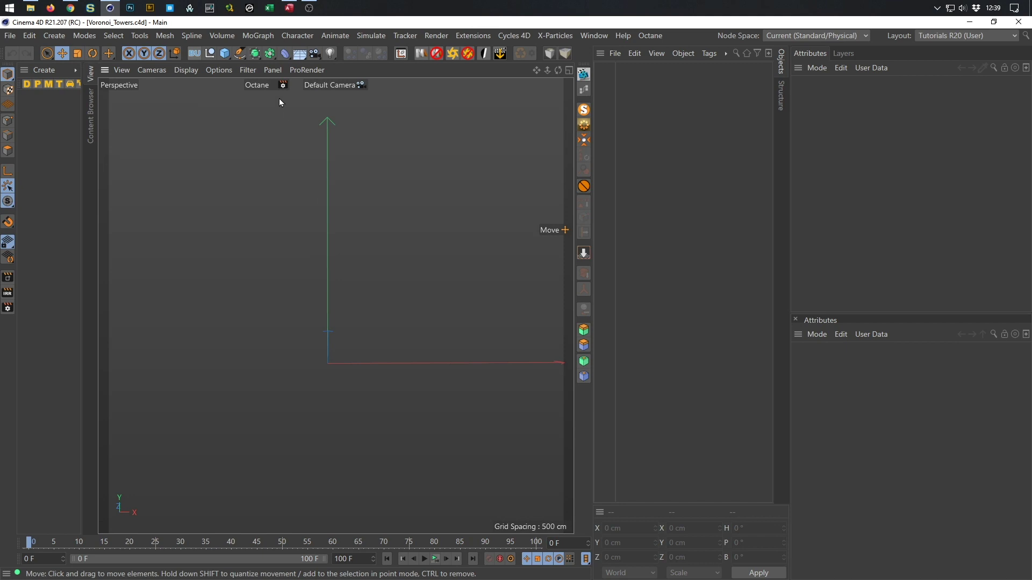
- Add a 100 cm Disc primitive to the scene and view it from above
{"action": "left_click", "coordinate": [224, 53]}
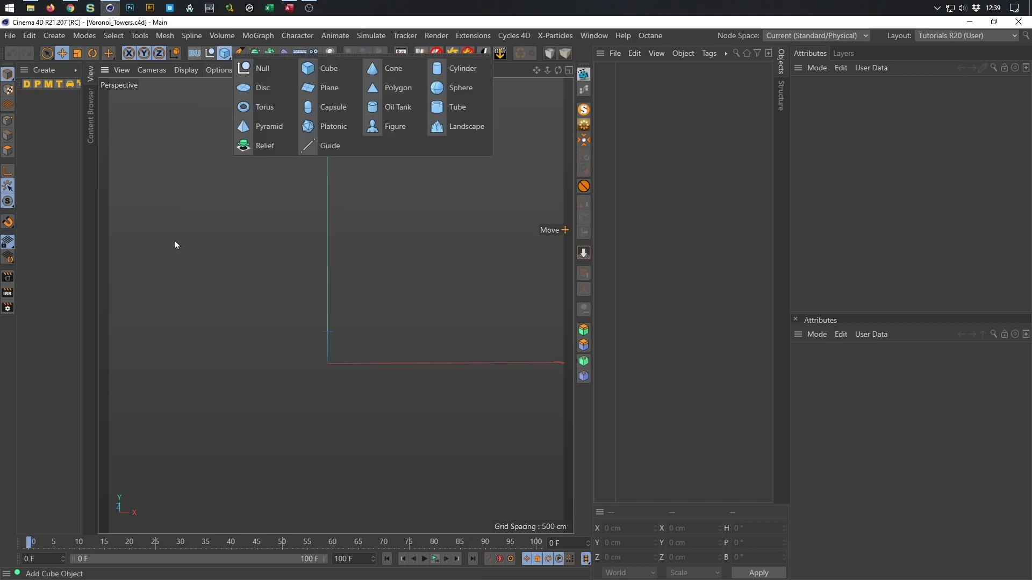
{"action": "left_click", "coordinate": [285, 89]}
{"action": "mouse_move", "coordinate": [357, 346]}
{"action": "left_mouse_down", "text": "alt"}
{"action": "mouse_move", "coordinate": [340, 366]}
{"action": "mouse_move", "coordinate": [363, 316]}
{"action": "left_mouse_up", "text": "alt"}
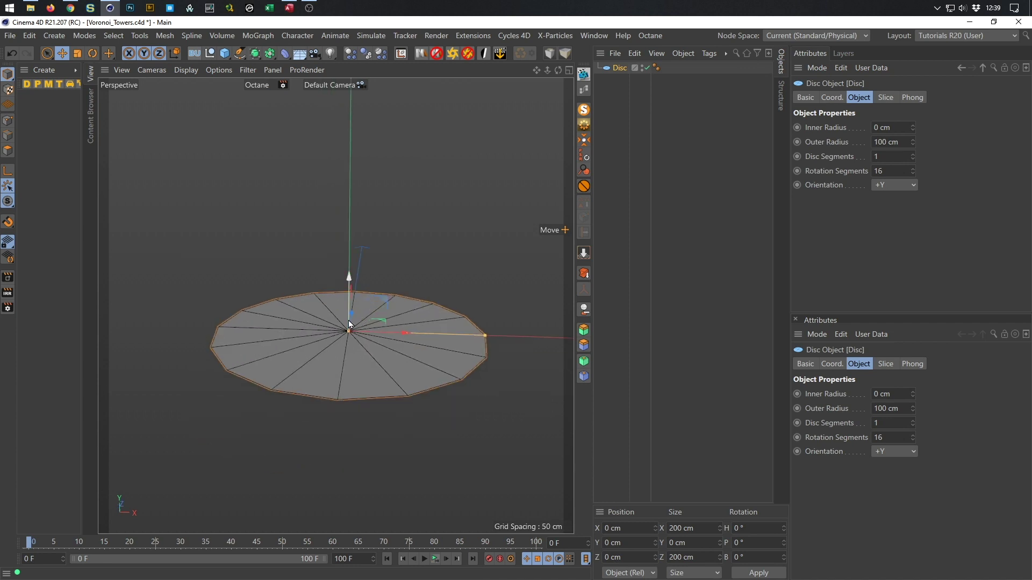
{"action": "scroll", "coordinate": [358, 323], "scroll_direction": "up", "scroll_amount": 4}
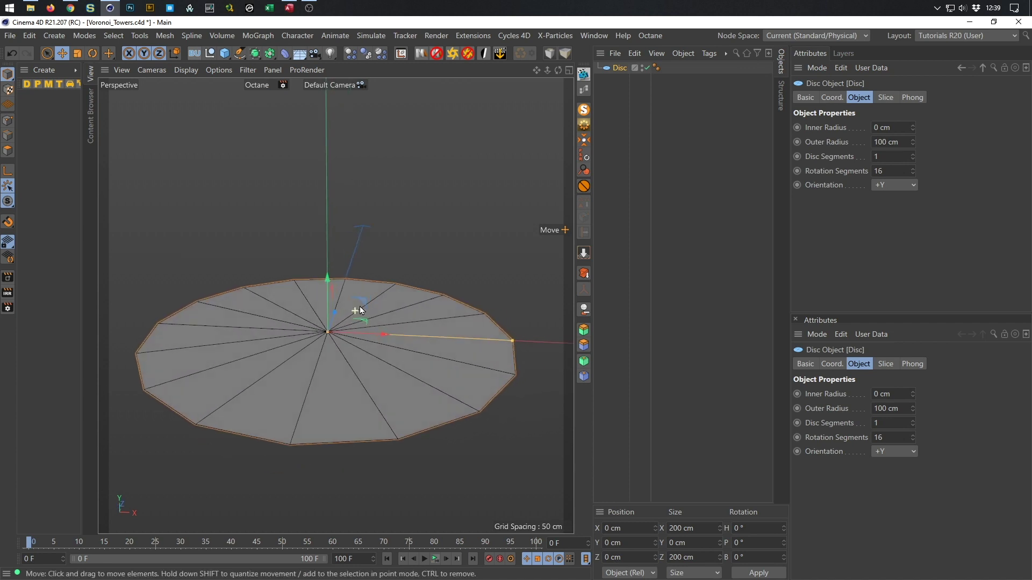
{"action": "scroll", "coordinate": [359, 310], "scroll_direction": "up", "scroll_amount": 1}
- Raise the disc's Rotation Segments from 16 to 50
{"action": "left_click", "coordinate": [892, 170]}
{"action": "type", "text": "50"}
{"action": "key", "text": "Return"}
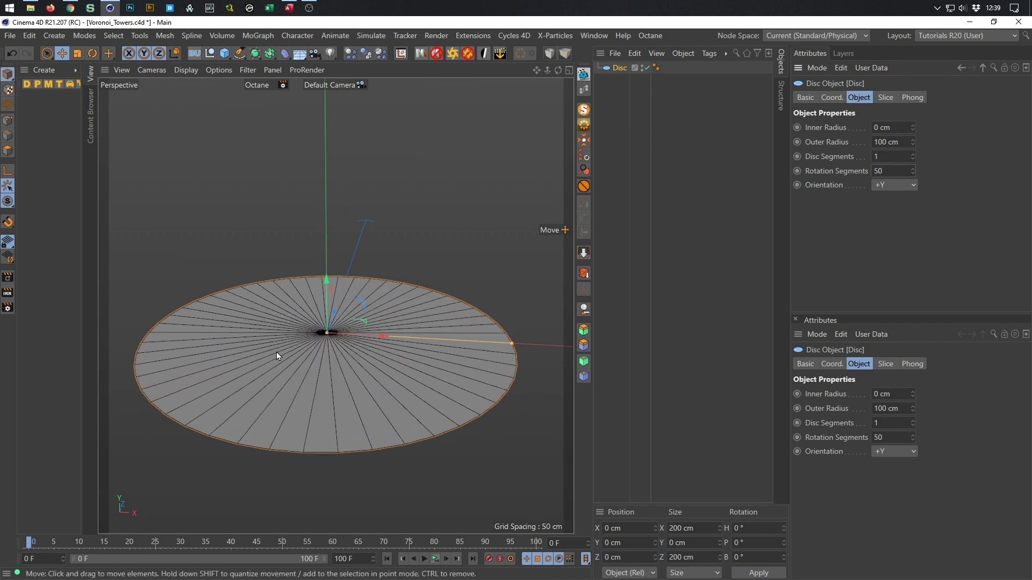
{"action": "scroll", "coordinate": [297, 357], "scroll_direction": "up", "scroll_amount": 2}
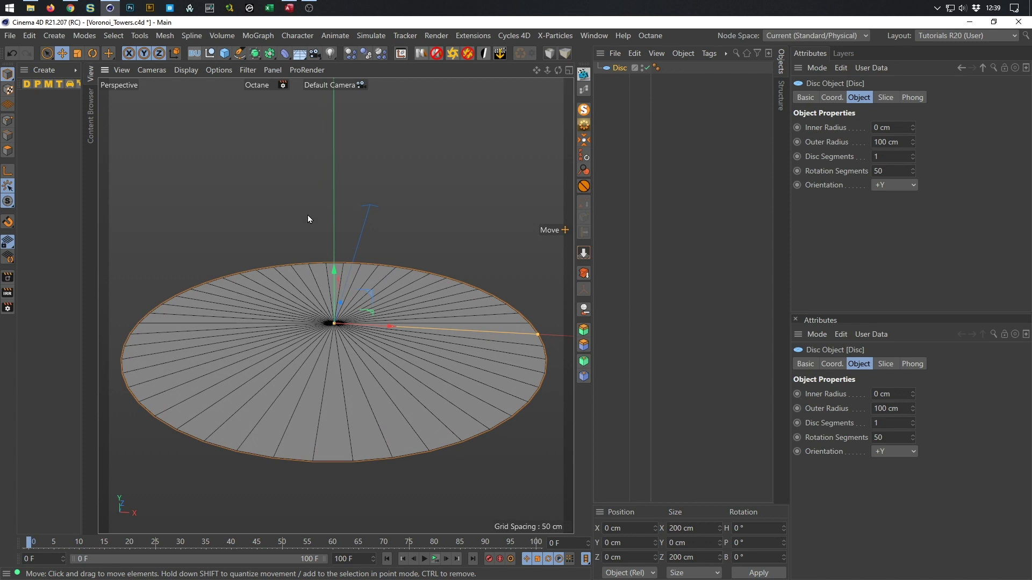
{"action": "left_click", "coordinate": [258, 35]}
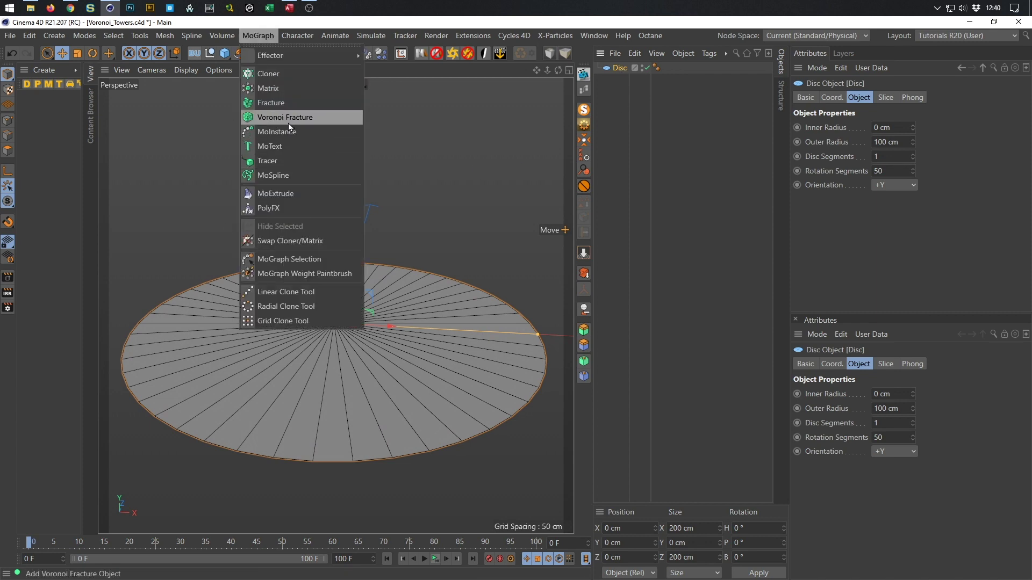
- Put the disc under a Voronoi Fracture and delete its Point Generator - Distribution source
{"action": "left_click", "coordinate": [288, 122]}
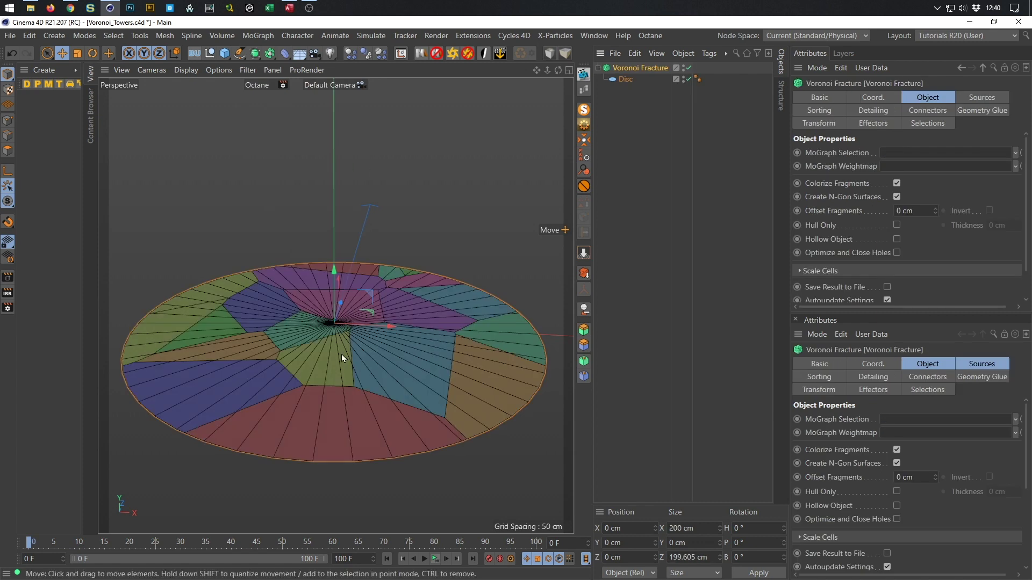
{"action": "left_click_drag", "start_coordinate": [341, 365], "coordinate": [353, 321], "text": "alt"}
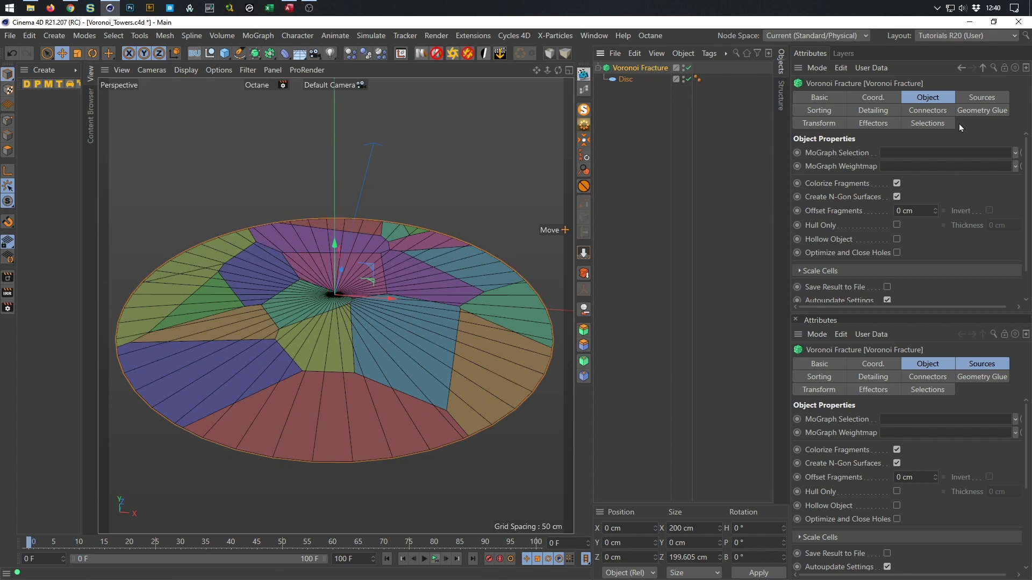
{"action": "left_click", "coordinate": [982, 98]}
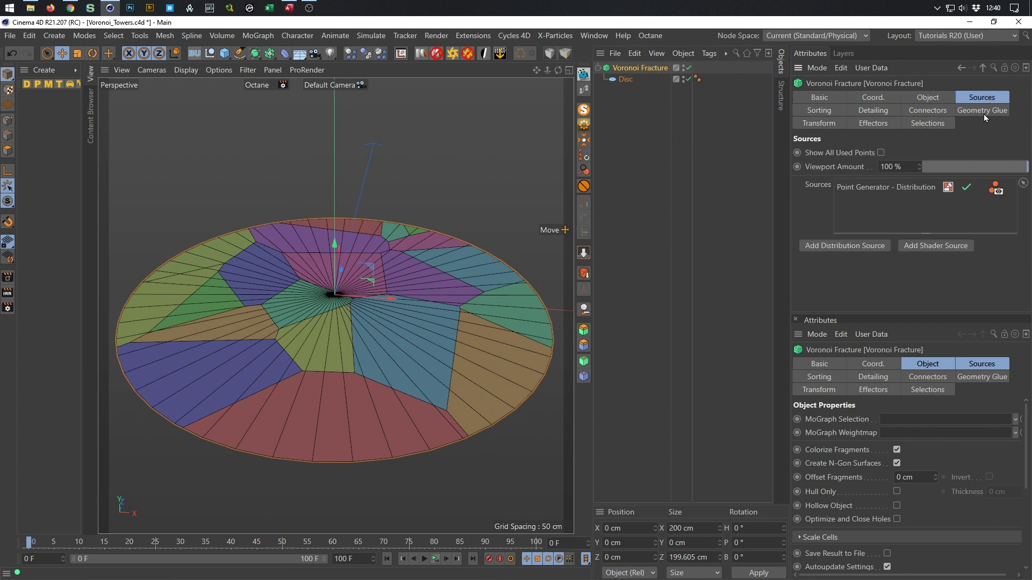
{"action": "left_click", "coordinate": [889, 200]}
{"action": "key", "text": "Delete"}
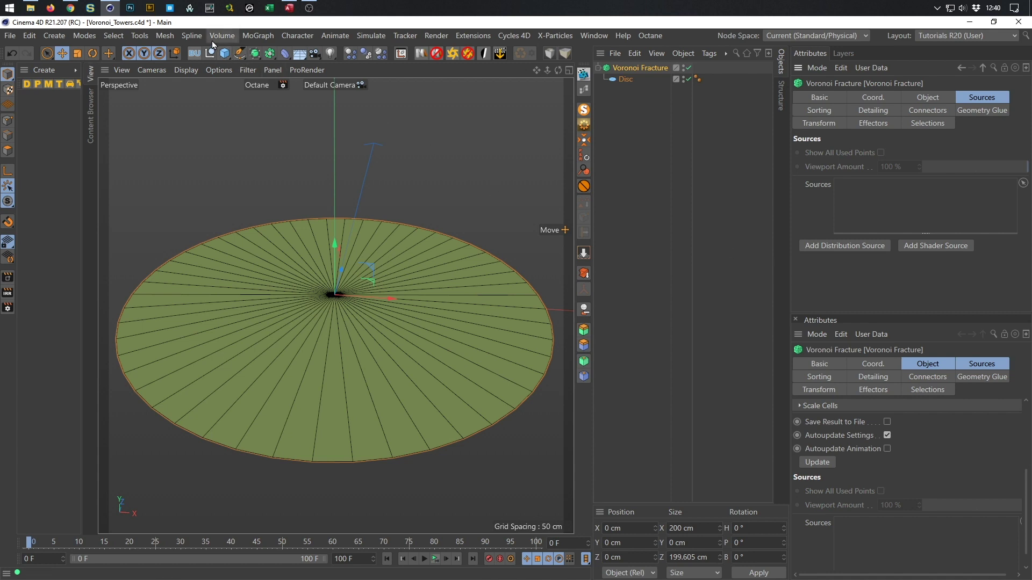
- Add a particle Emitter with X/Y-Size 0 and emission angles 360° horizontal, 180° vertical
{"action": "left_click", "coordinate": [370, 37]}
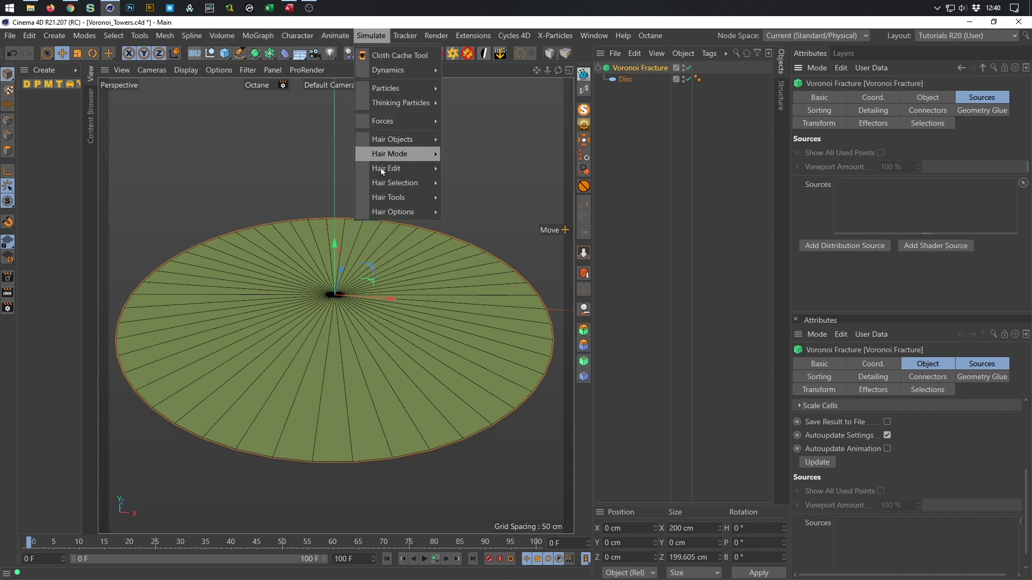
{"action": "mouse_move", "coordinate": [409, 90]}
{"action": "left_click", "coordinate": [462, 92]}
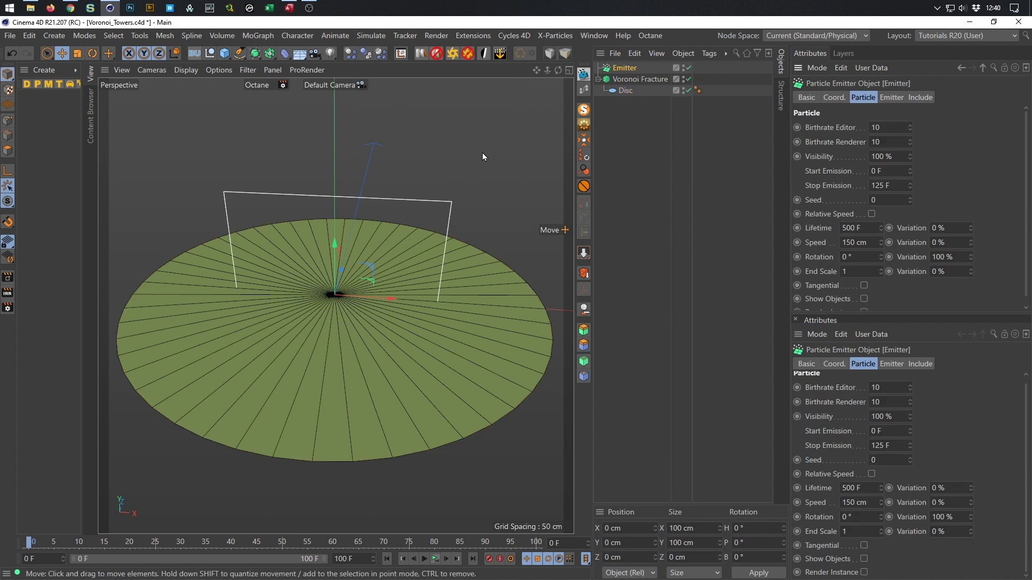
{"action": "left_click", "coordinate": [890, 97]}
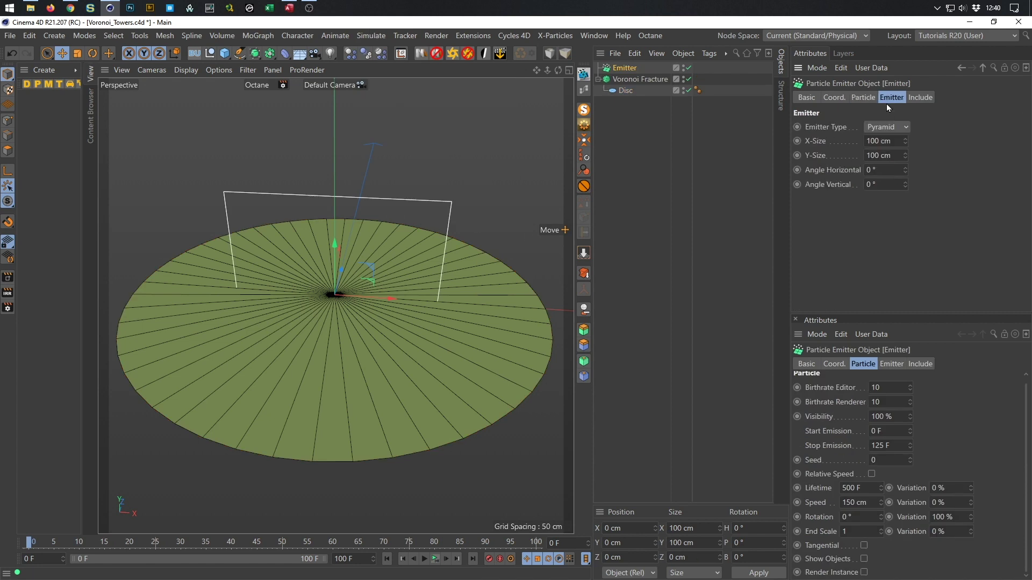
{"action": "left_click", "coordinate": [879, 140]}
{"action": "type", "text": "0"}
{"action": "key", "text": "Tab"}
{"action": "type", "text": "0"}
{"action": "key", "text": "Tab"}
{"action": "type", "text": "360"}
{"action": "key", "text": "Tab"}
{"action": "type", "text": "180"}
{"action": "key", "text": "Tab"}
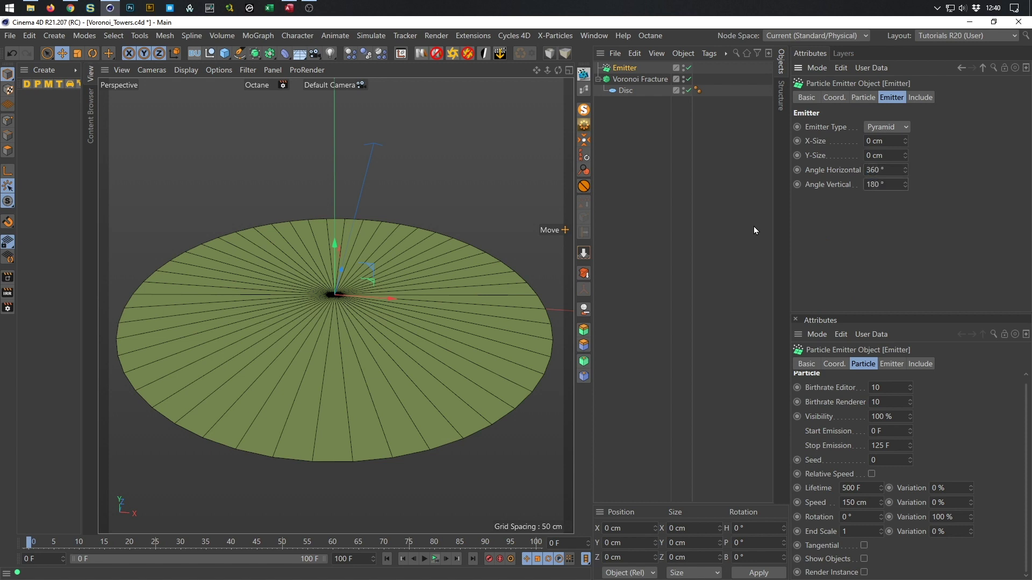
- Set the Emitter's editor and renderer birthrates to 50 and particle Speed to 50 cm
{"action": "left_click", "coordinate": [864, 97]}
{"action": "left_click", "coordinate": [882, 128]}
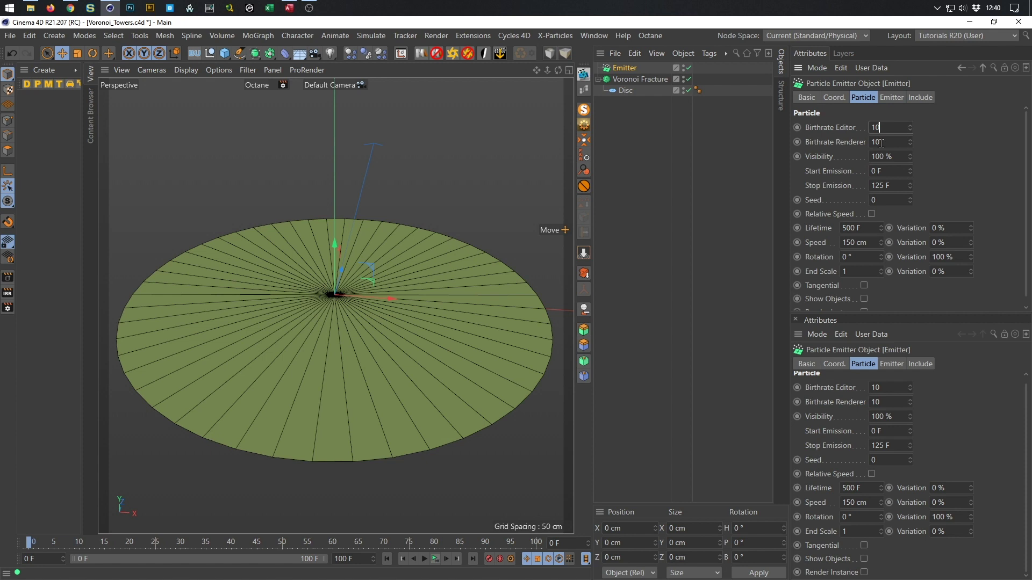
{"action": "key", "text": "BackSpace"}
{"action": "key", "text": "BackSpace"}
{"action": "type", "text": "50"}
{"action": "key", "text": "Tab"}
{"action": "type", "text": "50"}
{"action": "double_click", "coordinate": [859, 243]}
{"action": "type", "text": "50"}
{"action": "key", "text": "Return"}
- Preview the particle emission by playing the animation, then rewind it
{"action": "left_click", "coordinate": [436, 559]}
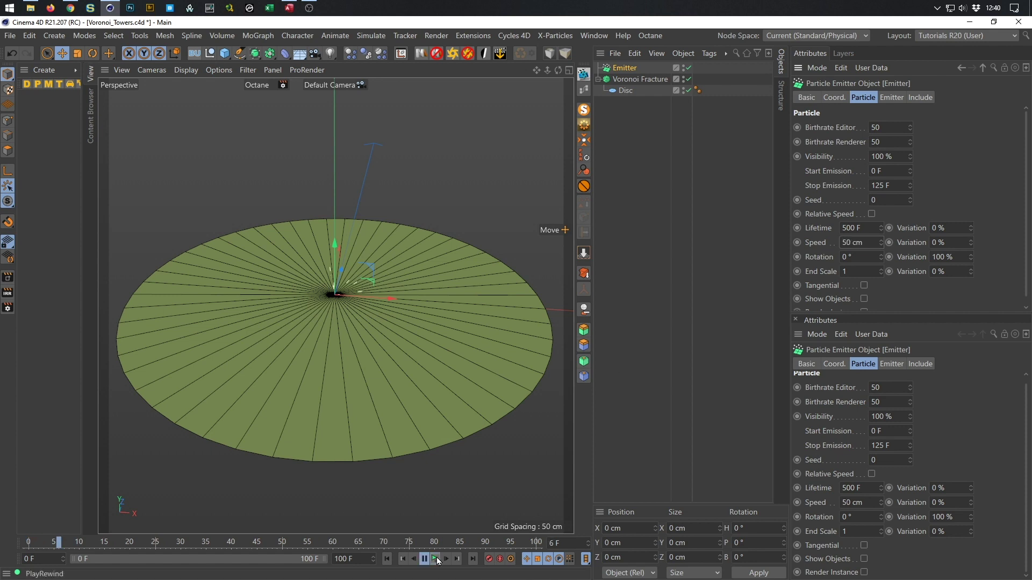
{"action": "left_click", "coordinate": [438, 561]}
{"action": "left_click", "coordinate": [640, 80]}
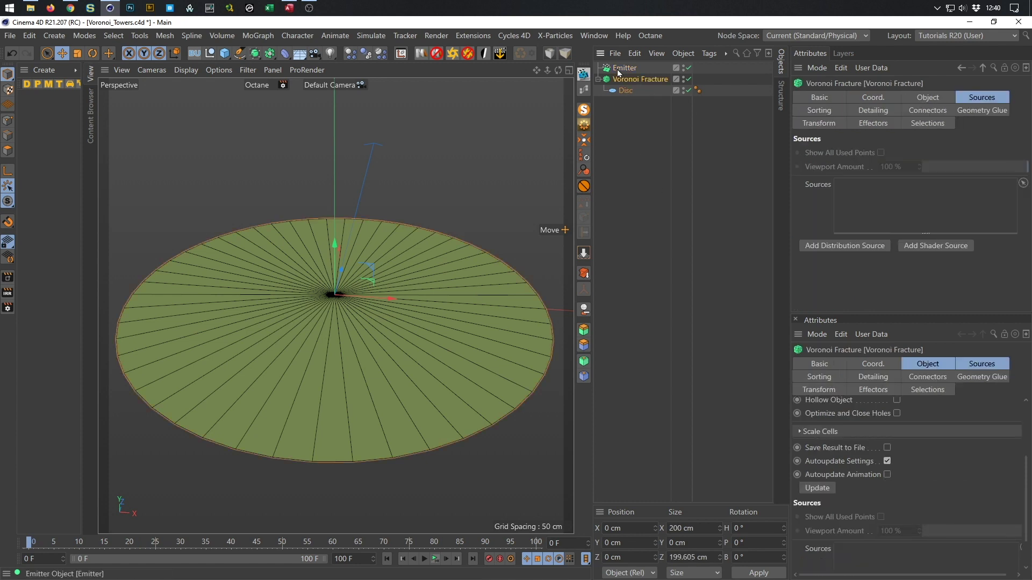
- Test the Emitter as the Voronoi source during playback and turn off Colorize Fragments
{"action": "left_click_drag", "start_coordinate": [623, 68], "coordinate": [831, 196]}
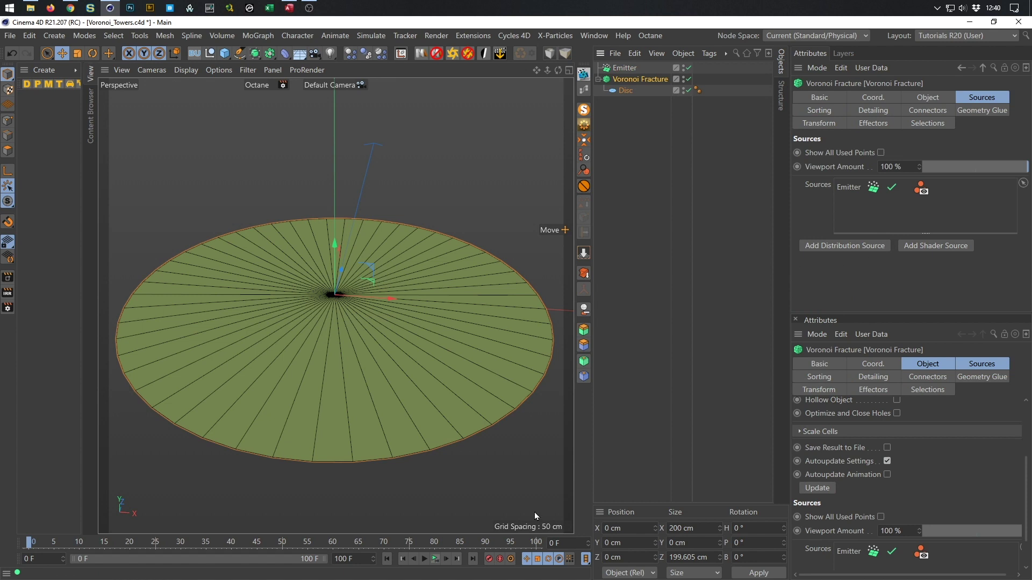
{"action": "left_click", "coordinate": [436, 560]}
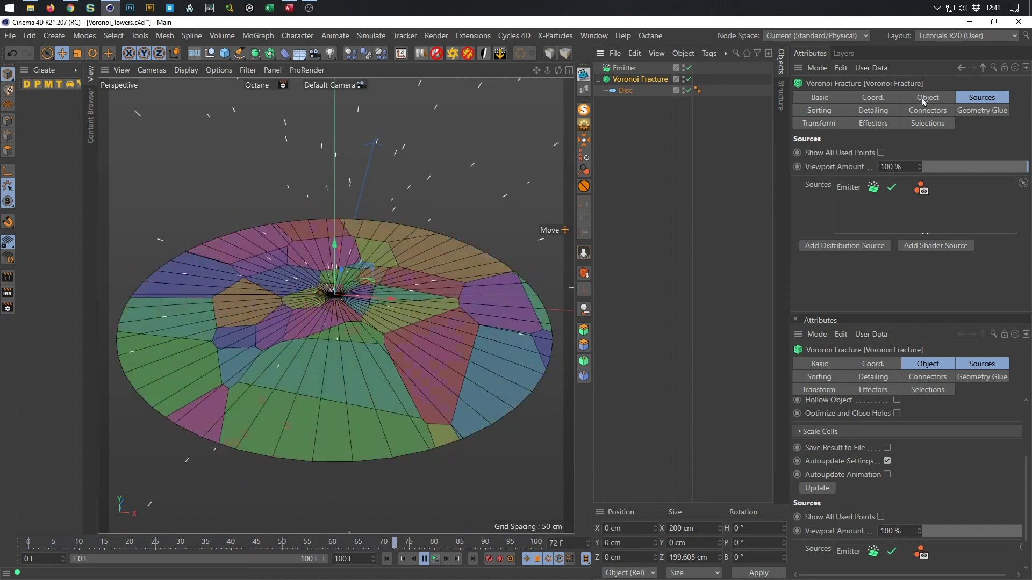
{"action": "left_click", "coordinate": [921, 97]}
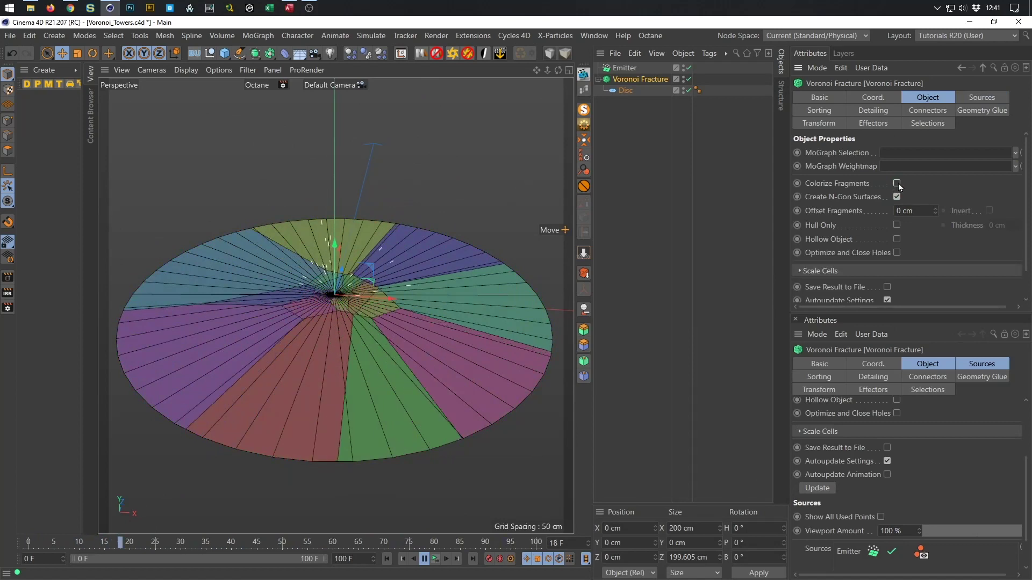
{"action": "left_click", "coordinate": [896, 184]}
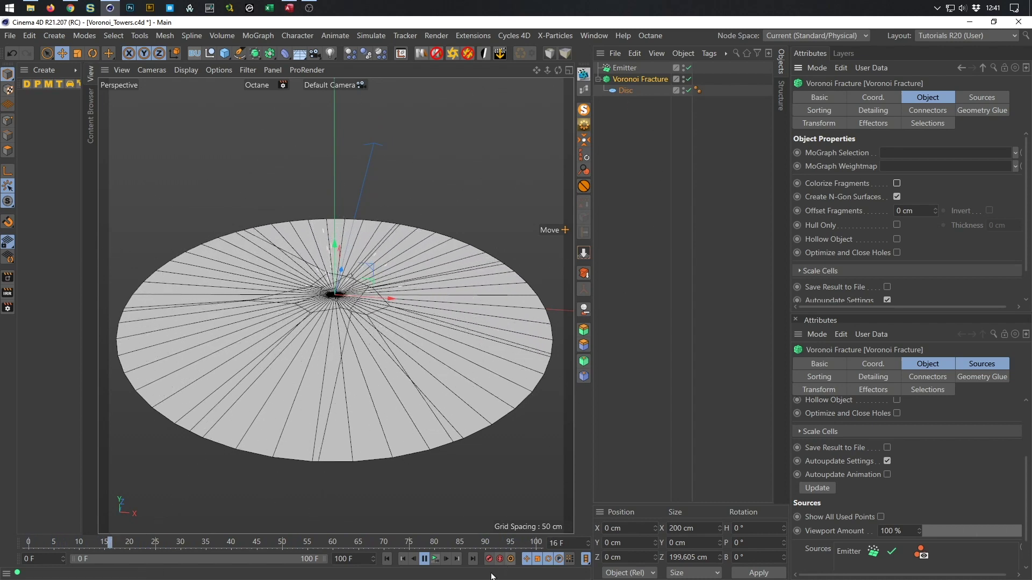
{"action": "left_click", "coordinate": [436, 562]}
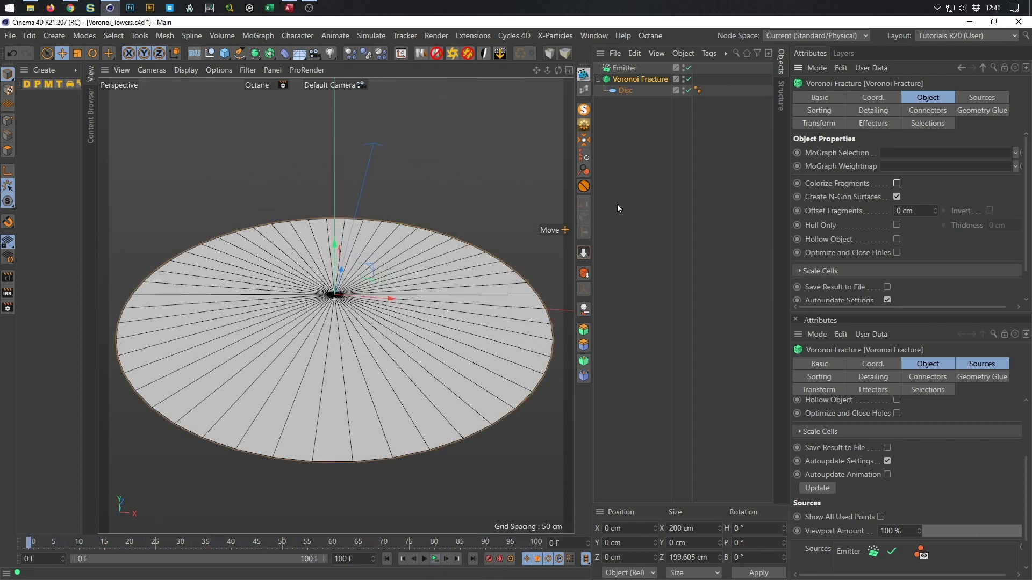
- Delete the Emitter and reselect the Voronoi Fracture
{"action": "left_click", "coordinate": [630, 70]}
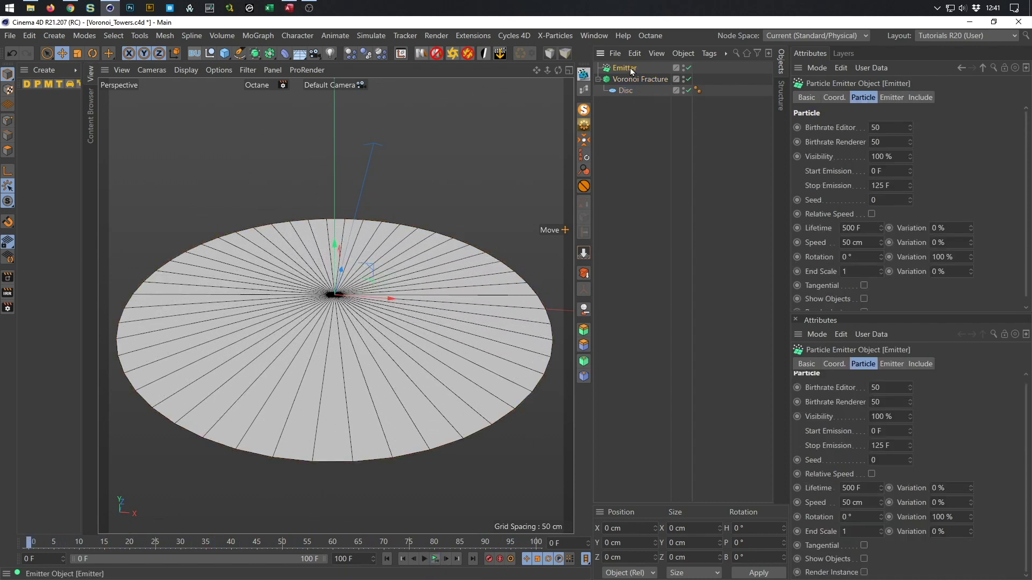
{"action": "key", "text": "Delete"}
{"action": "left_click", "coordinate": [630, 68]}
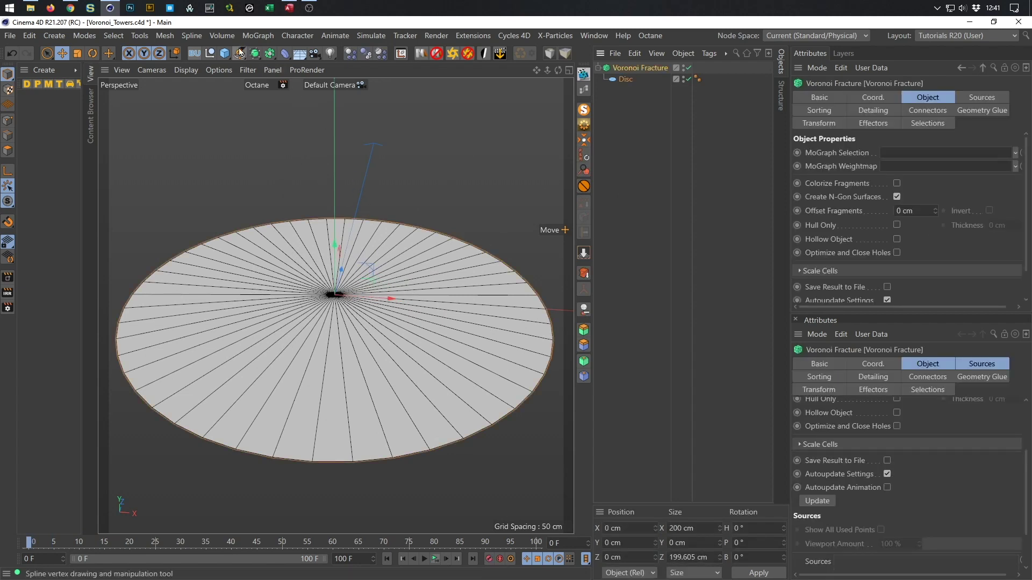
- Add a MoSpline inside an Array with 0 cm radius, viewed from the top
{"action": "left_click", "coordinate": [252, 36]}
{"action": "left_click", "coordinate": [280, 177]}
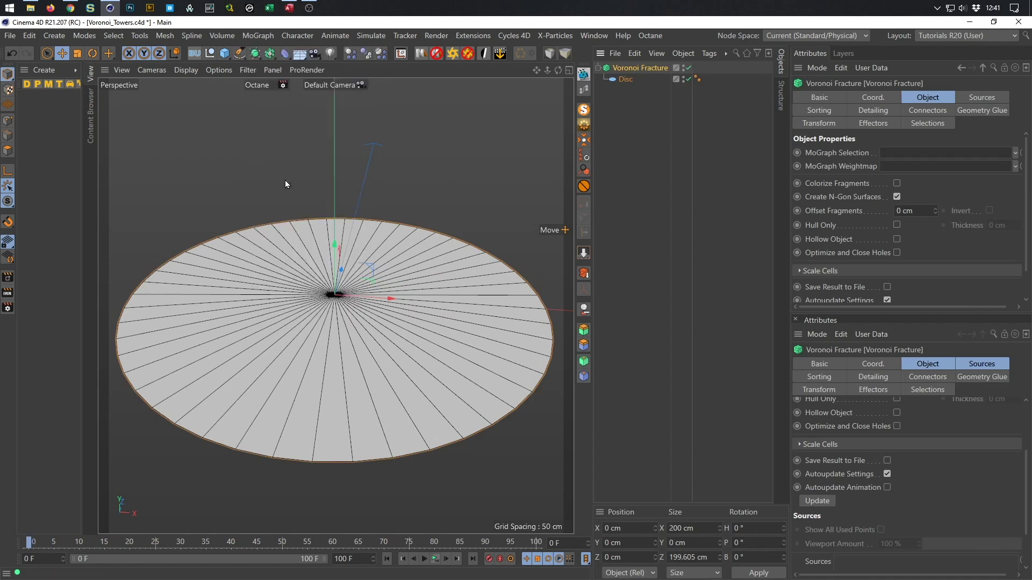
{"action": "middle_click", "coordinate": [356, 265]}
{"action": "middle_click", "coordinate": [356, 265]}
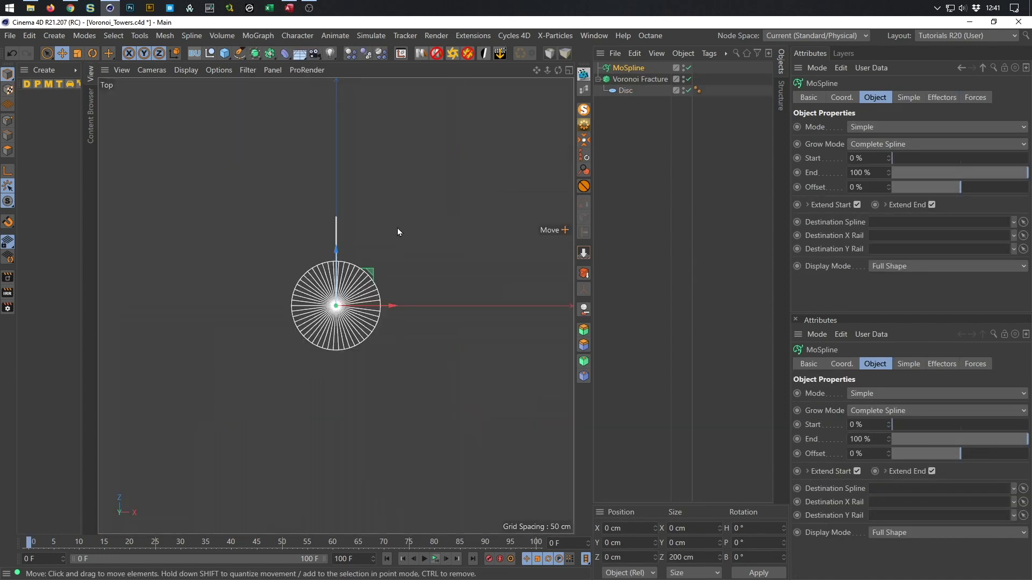
{"action": "scroll", "coordinate": [380, 279], "scroll_direction": "up", "scroll_amount": 5}
{"action": "scroll", "coordinate": [378, 279], "scroll_direction": "down", "scroll_amount": 4}
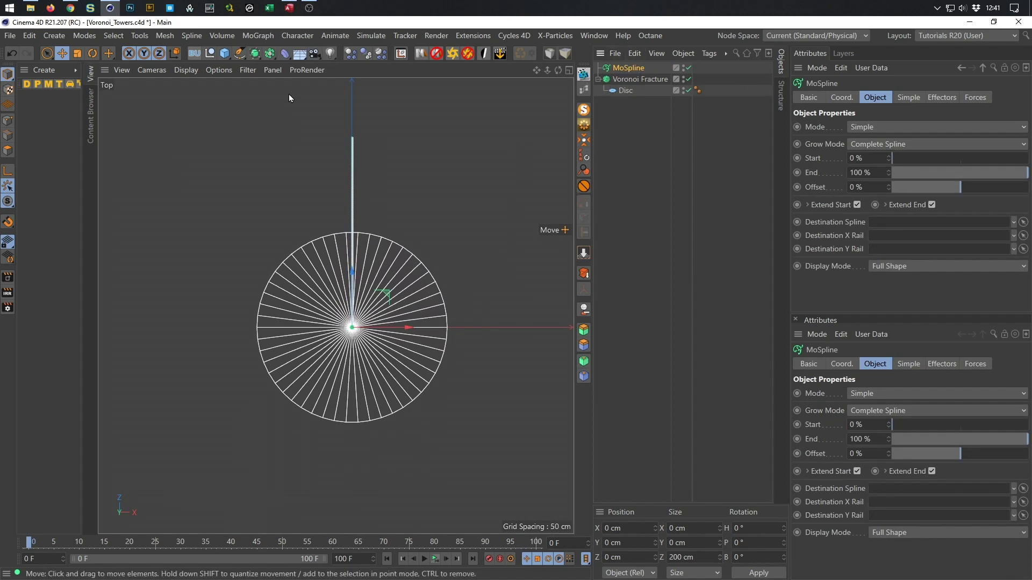
{"action": "left_click_drag", "start_coordinate": [271, 53], "coordinate": [309, 66]}
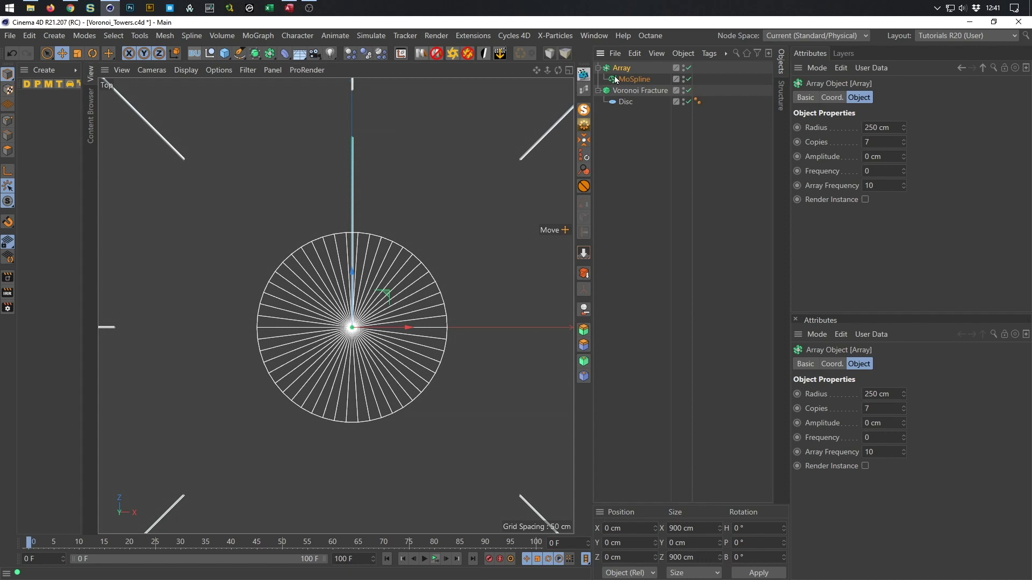
{"action": "left_click_drag", "start_coordinate": [906, 127], "coordinate": [905, 177]}
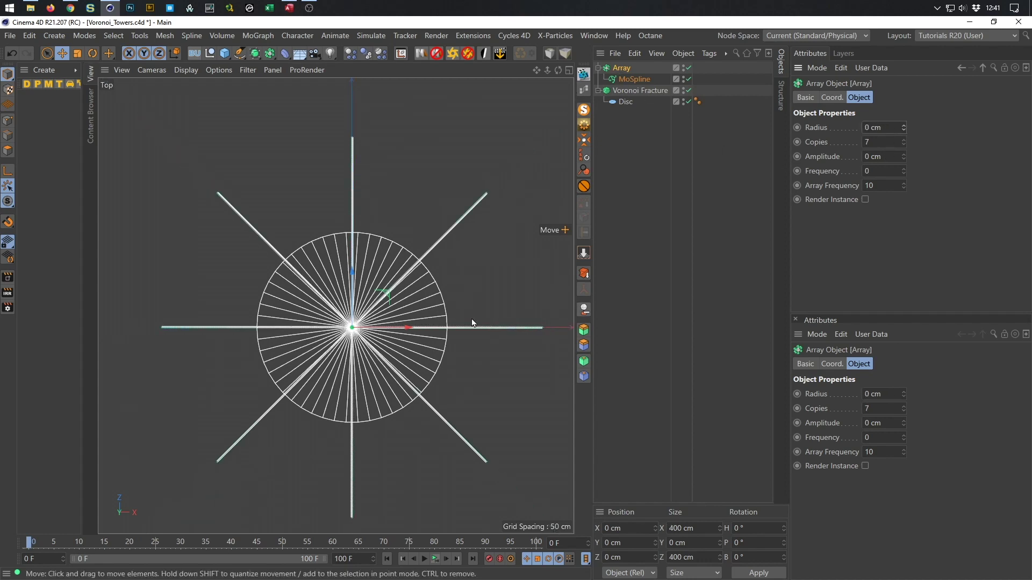
- Set the Array's Copies to 99
{"action": "left_click", "coordinate": [890, 124]}
{"action": "key", "text": "Tab"}
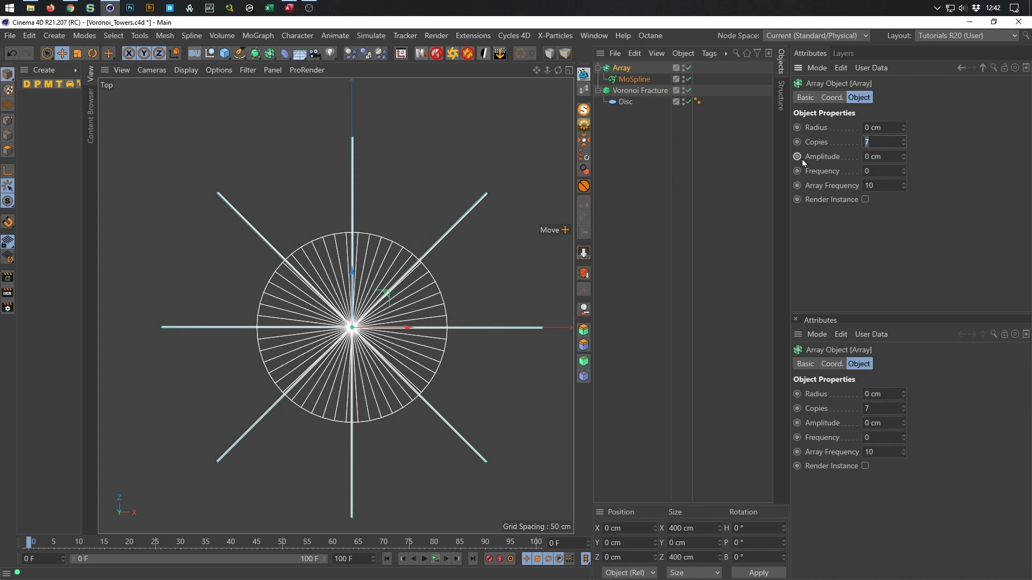
{"action": "type", "text": "99"}
{"action": "key", "text": "Return"}
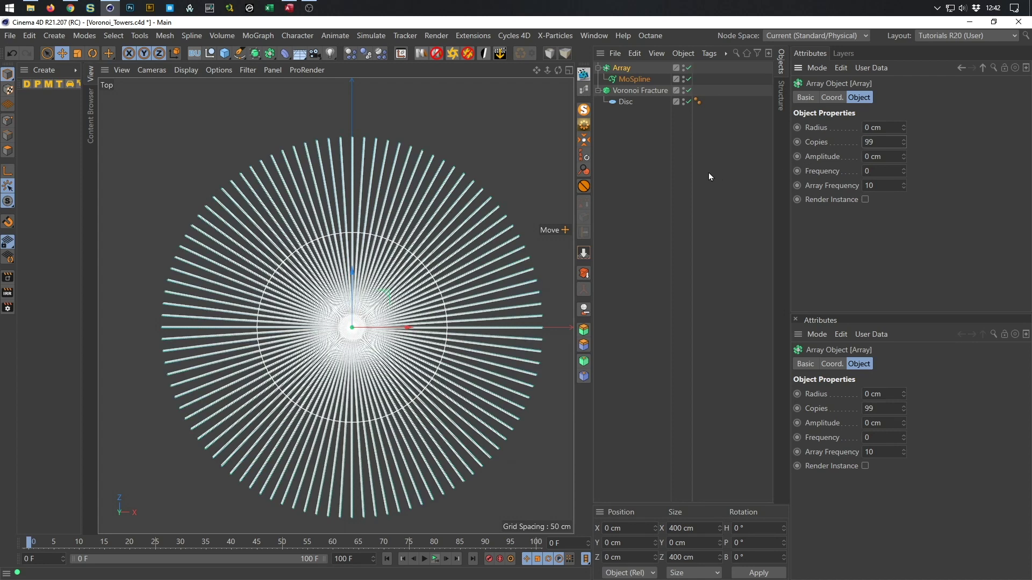
{"action": "left_click", "coordinate": [832, 97]}
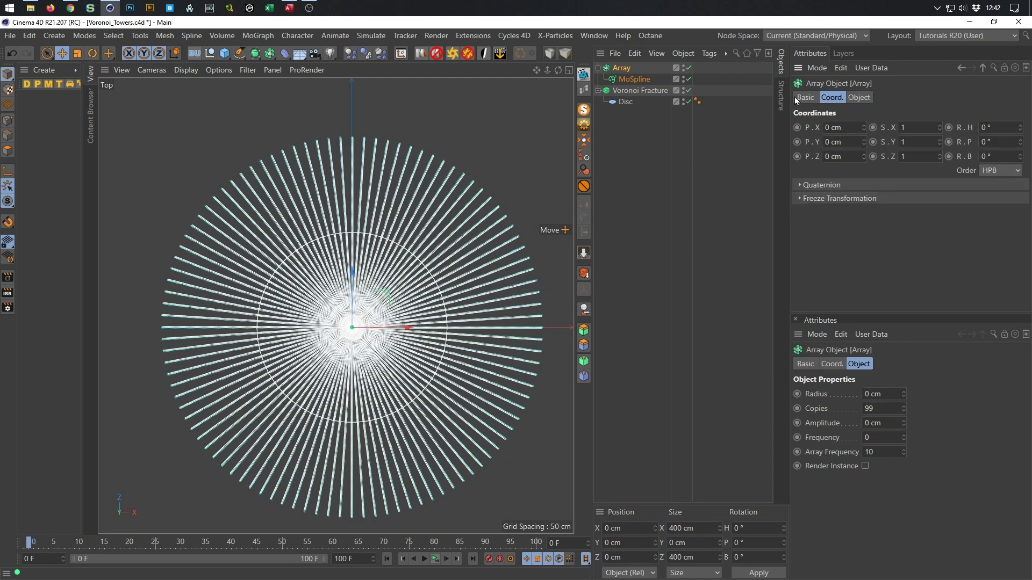
- Set the MoSpline's Display Mode to Line
{"action": "left_click", "coordinate": [622, 78]}
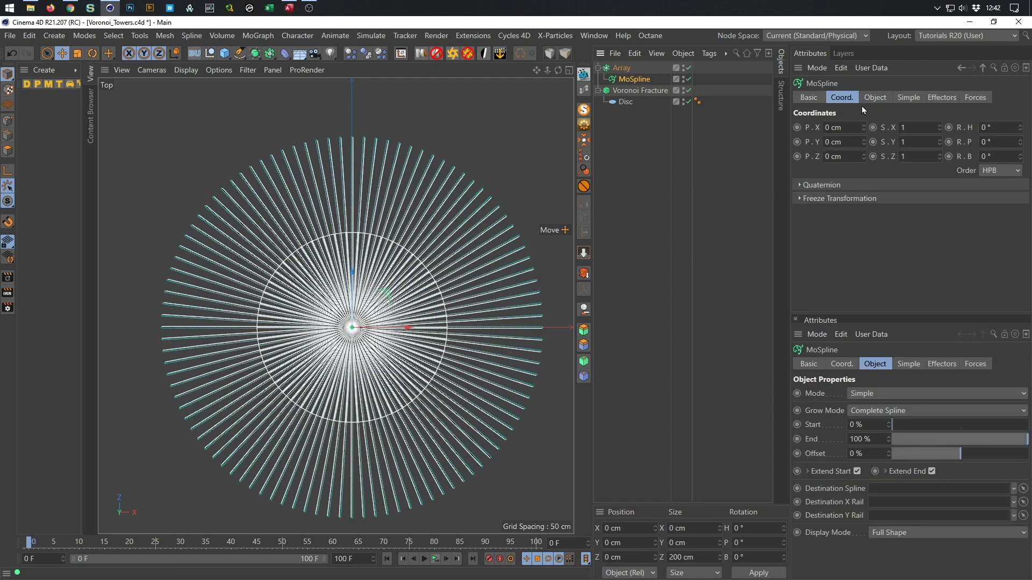
{"action": "left_click", "coordinate": [875, 97]}
{"action": "left_click", "coordinate": [887, 266]}
{"action": "left_click", "coordinate": [888, 287]}
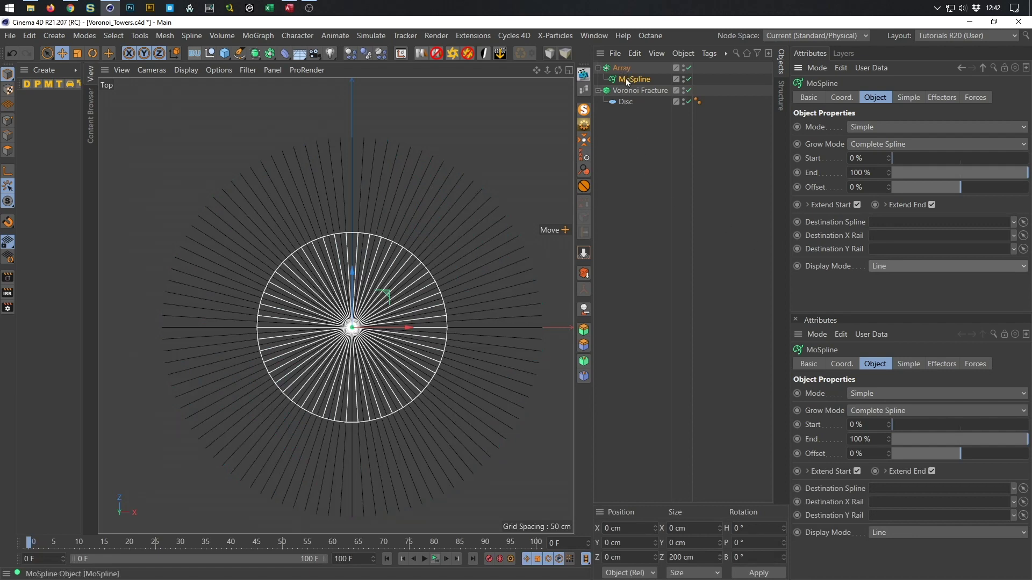
- Scale the disc up to about 383.8 cm across so it spans the lines
{"action": "left_click", "coordinate": [625, 102]}
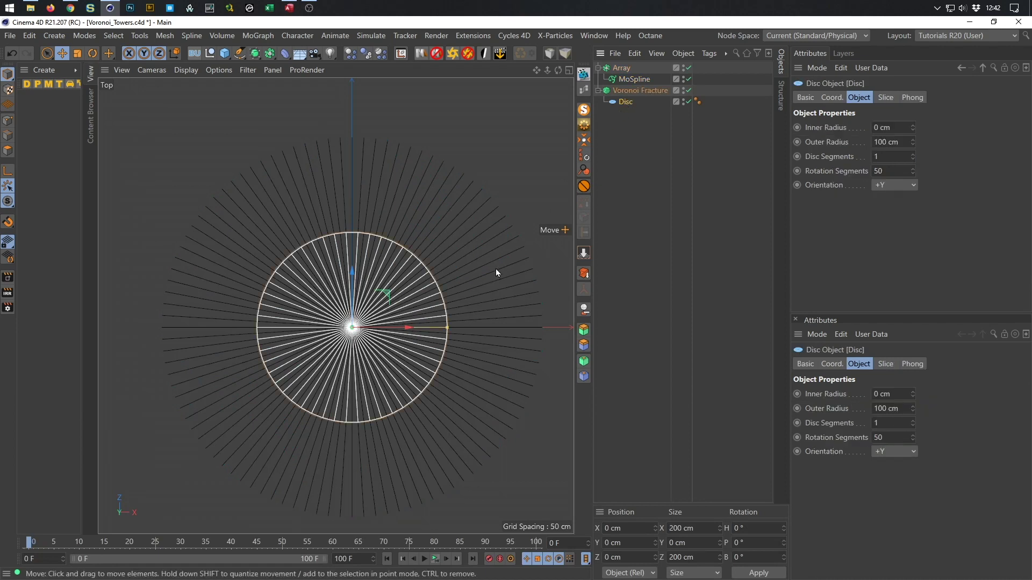
{"action": "key", "text": "t"}
{"action": "left_click_drag", "start_coordinate": [469, 317], "coordinate": [410, 359]}
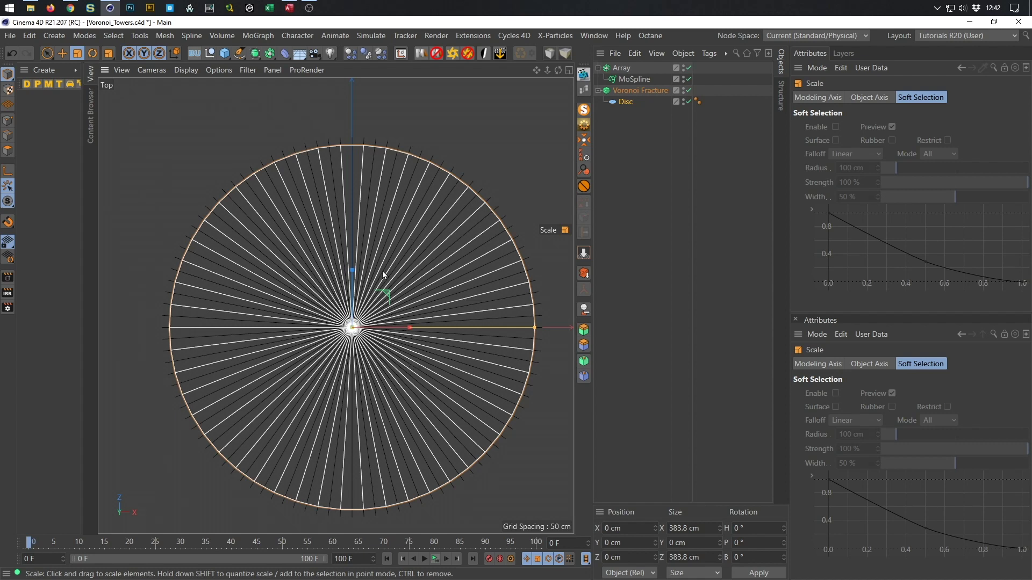
{"action": "middle_click", "coordinate": [430, 228]}
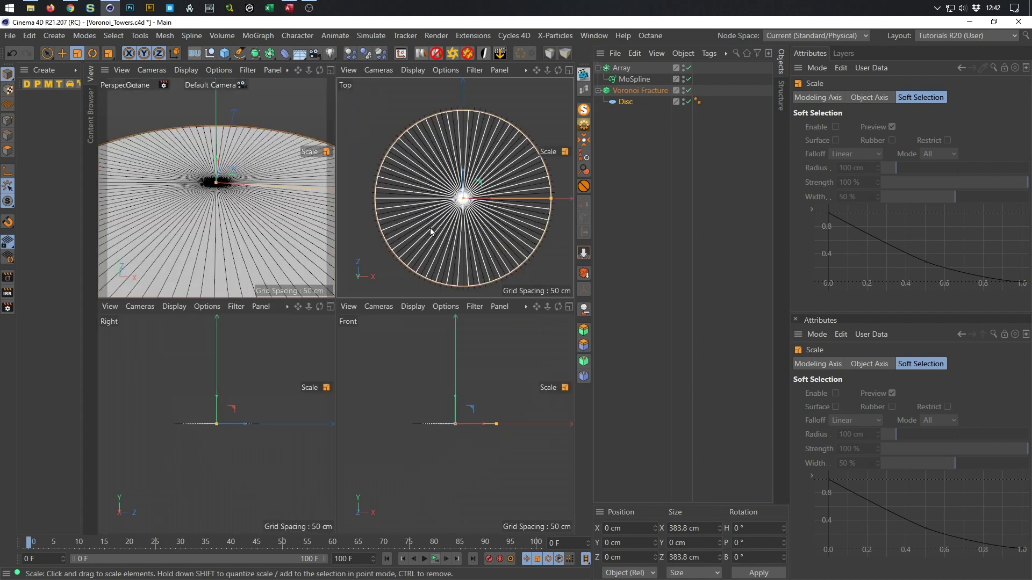
{"action": "middle_click", "coordinate": [246, 202]}
{"action": "scroll", "coordinate": [247, 202], "scroll_direction": "down", "scroll_amount": 3}
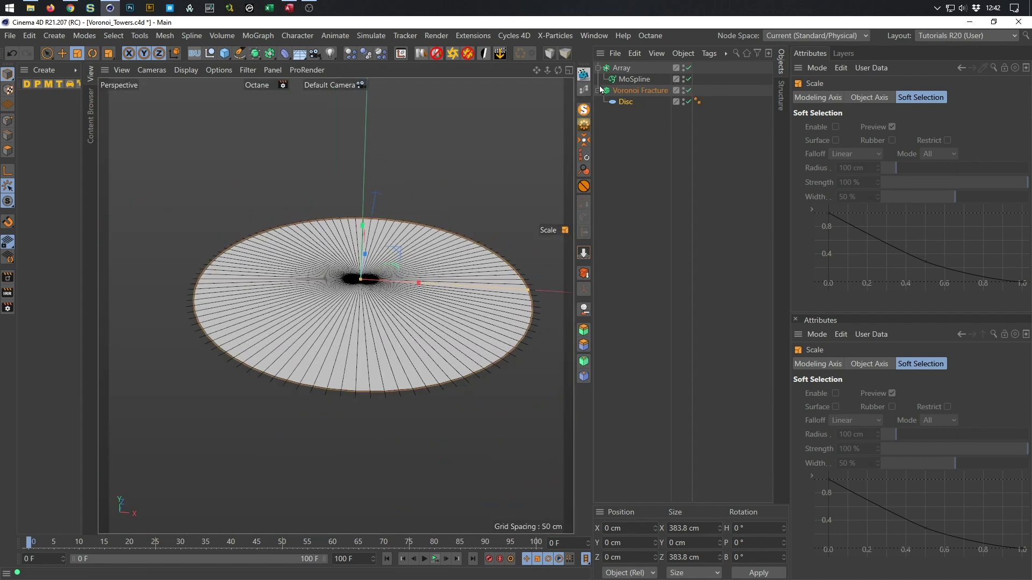
{"action": "left_click_drag", "start_coordinate": [405, 269], "coordinate": [369, 258], "text": "alt"}
- Hide the disc in the viewport, leaving only the radiating lines in top view
{"action": "middle_click", "coordinate": [368, 193]}
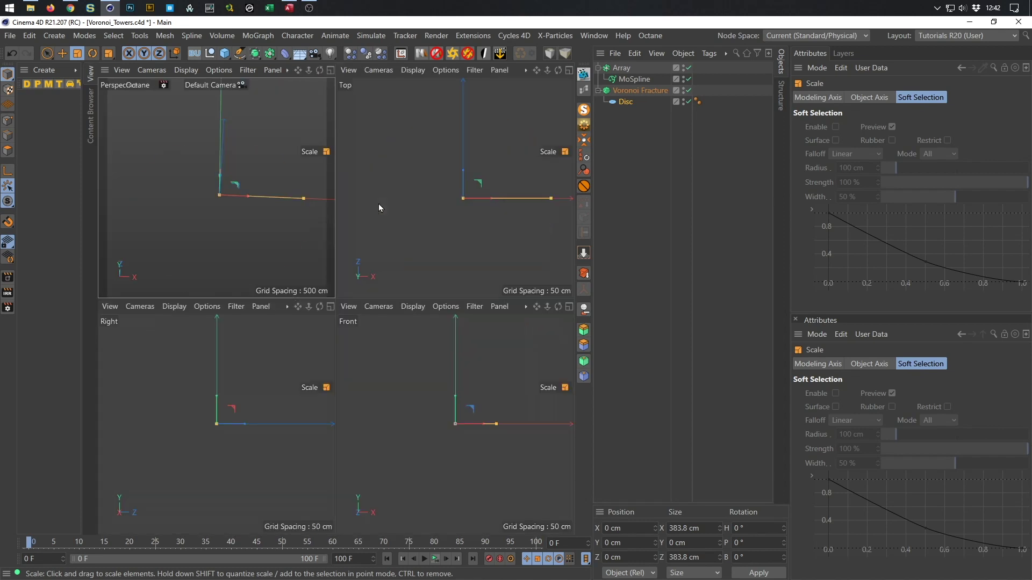
{"action": "middle_click", "coordinate": [378, 207]}
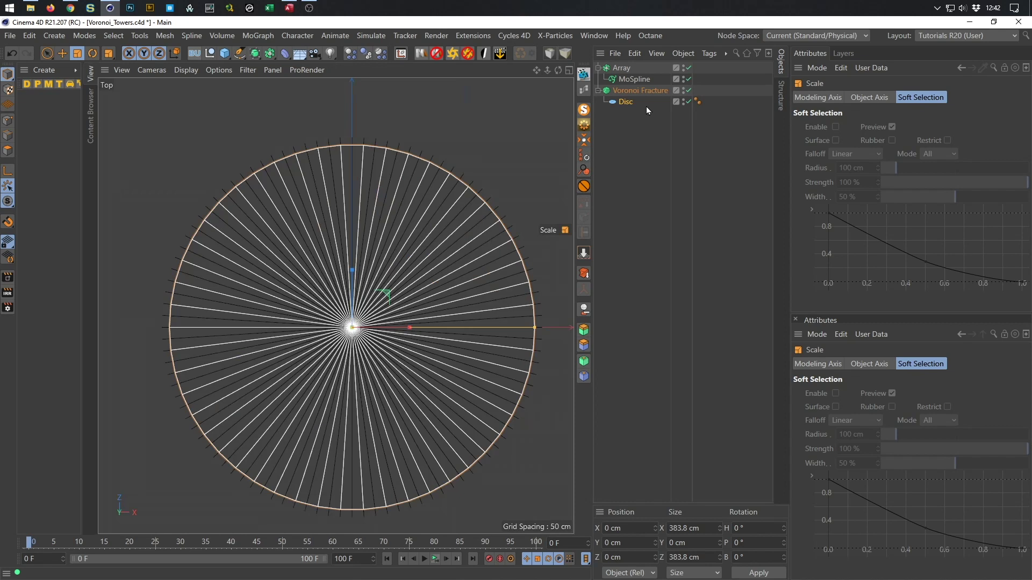
{"action": "left_click", "coordinate": [685, 108]}
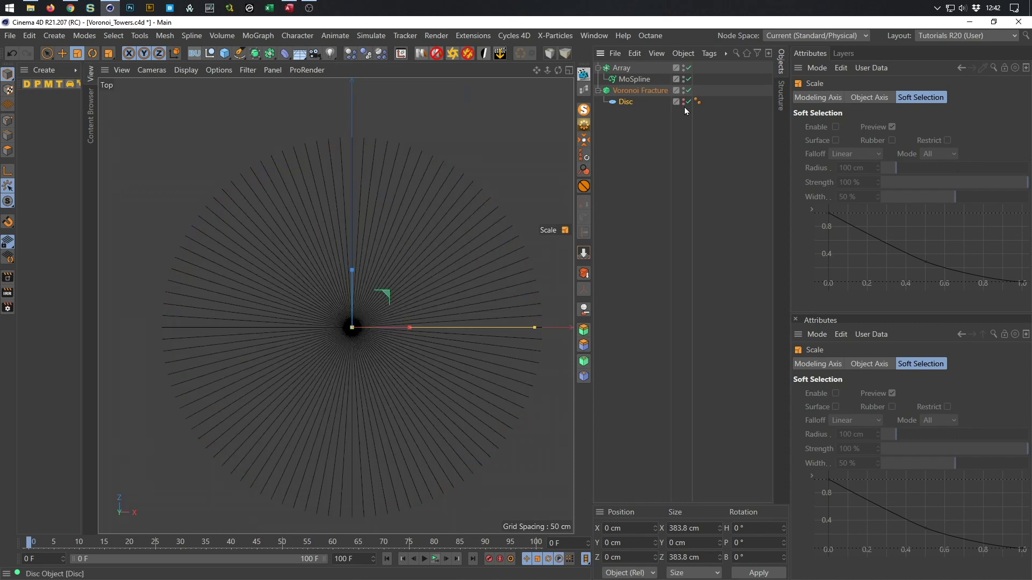
{"action": "middle_click_drag", "start_coordinate": [348, 197], "coordinate": [325, 176]}
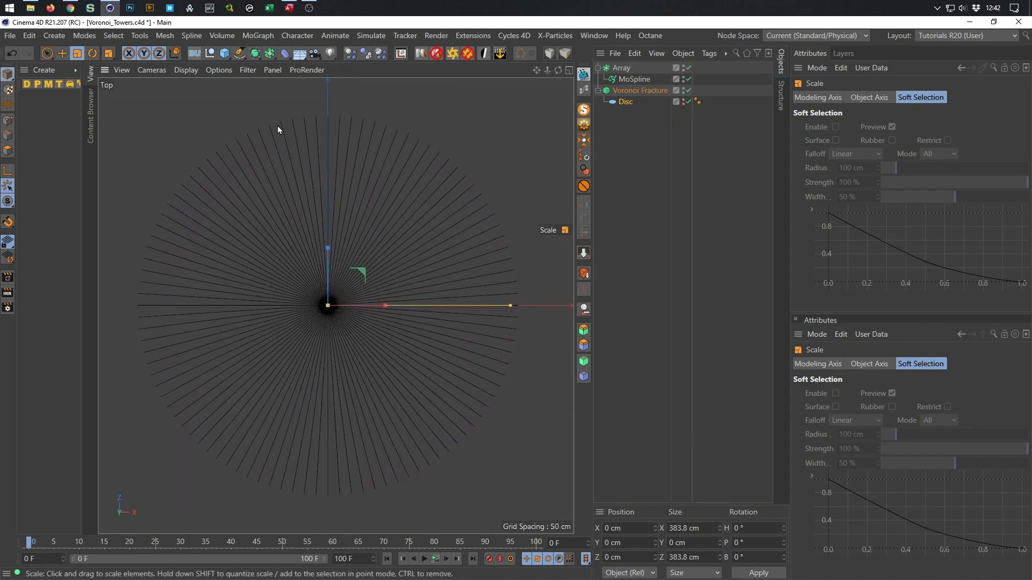
- Add a Matrix object and switch its Mode from Grid Array to Object
{"action": "left_click", "coordinate": [258, 36]}
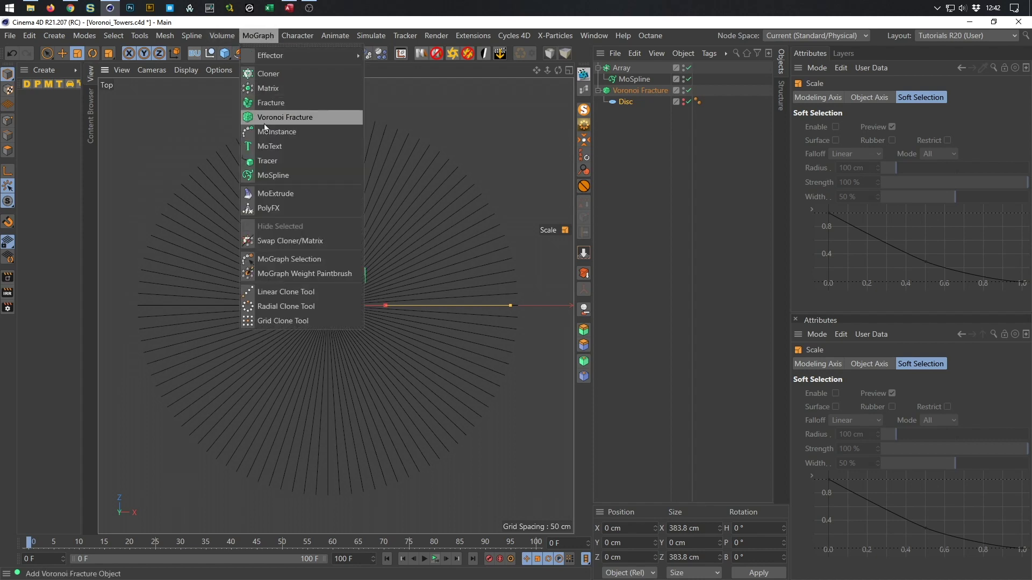
{"action": "left_click", "coordinate": [273, 90]}
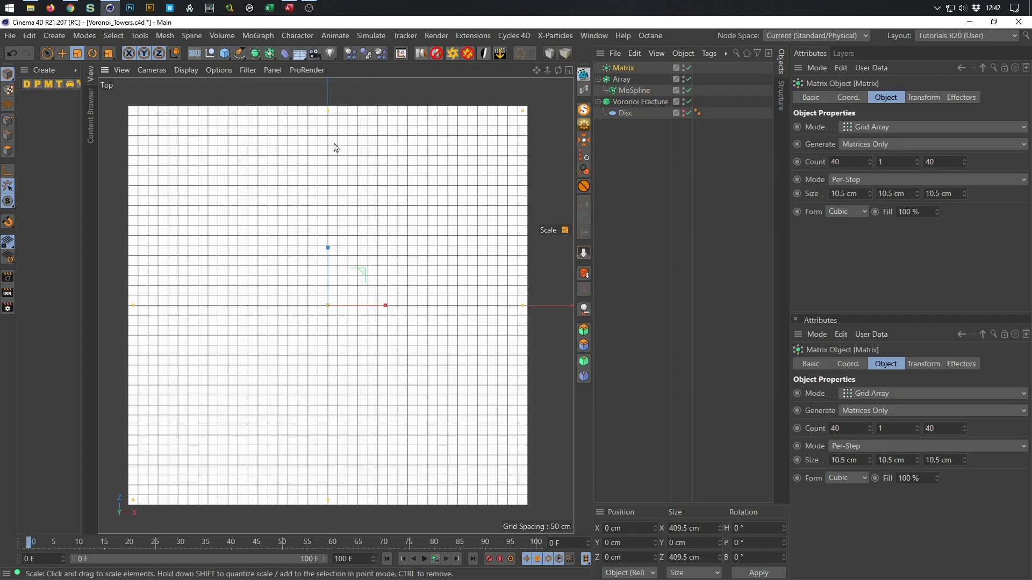
{"action": "left_click", "coordinate": [877, 127]}
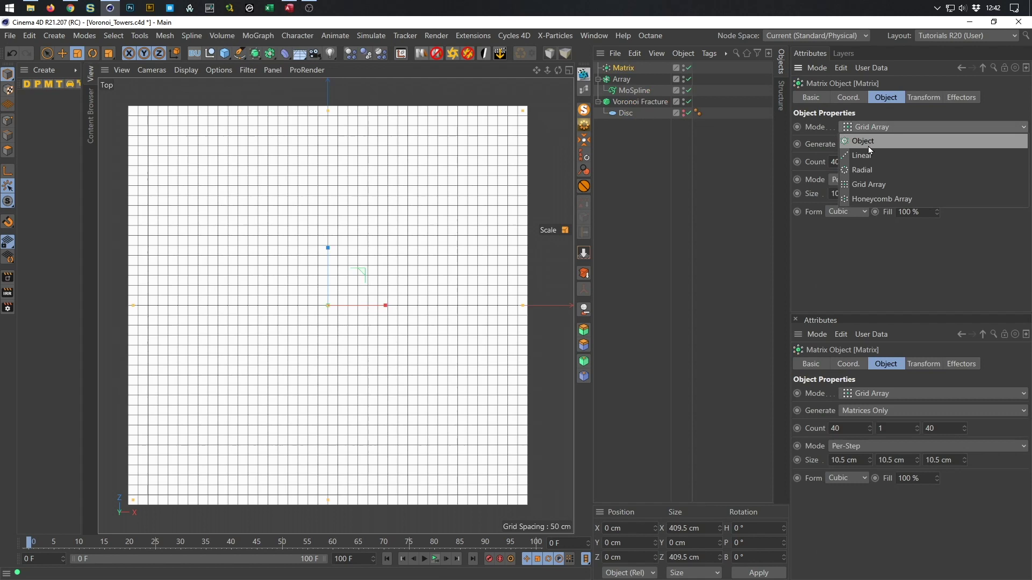
{"action": "left_click", "coordinate": [871, 143]}
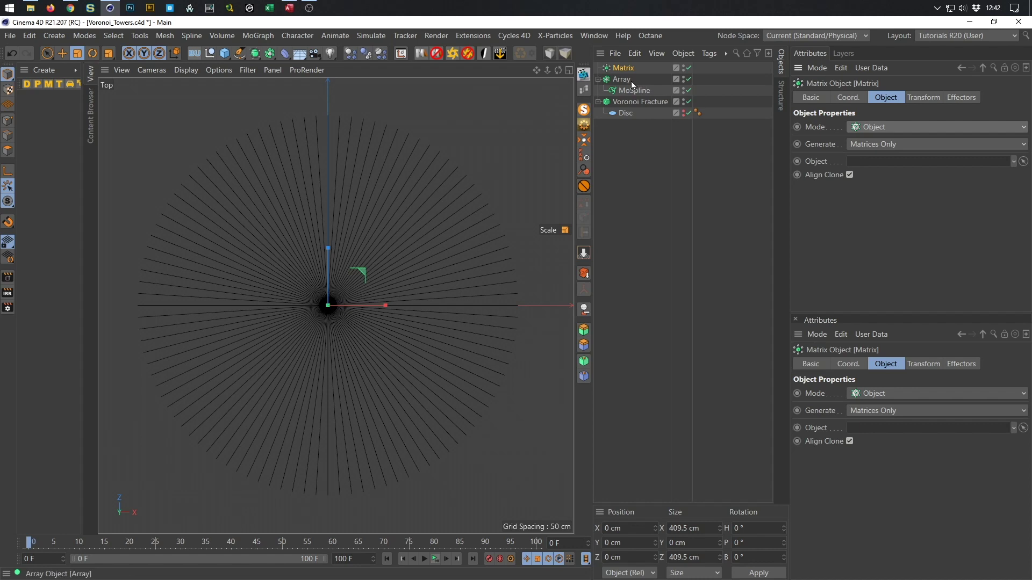
- Make the Array the Matrix's Object source, enable Per Segment and Smooth Rotation, and test Offset
{"action": "left_click_drag", "start_coordinate": [621, 79], "coordinate": [881, 171]}
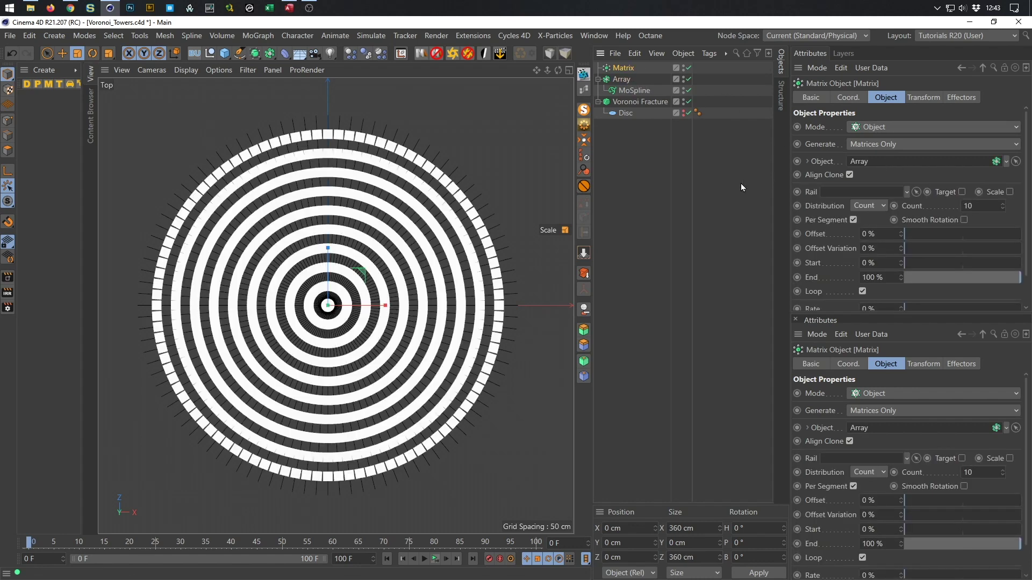
{"action": "left_click", "coordinate": [854, 220]}
{"action": "left_click", "coordinate": [965, 220]}
{"action": "left_click", "coordinate": [854, 220]}
{"action": "mouse_move", "coordinate": [904, 237]}
{"action": "left_mouse_down"}
{"action": "mouse_move", "coordinate": [1007, 238]}
{"action": "mouse_move", "coordinate": [900, 234]}
{"action": "left_mouse_up"}
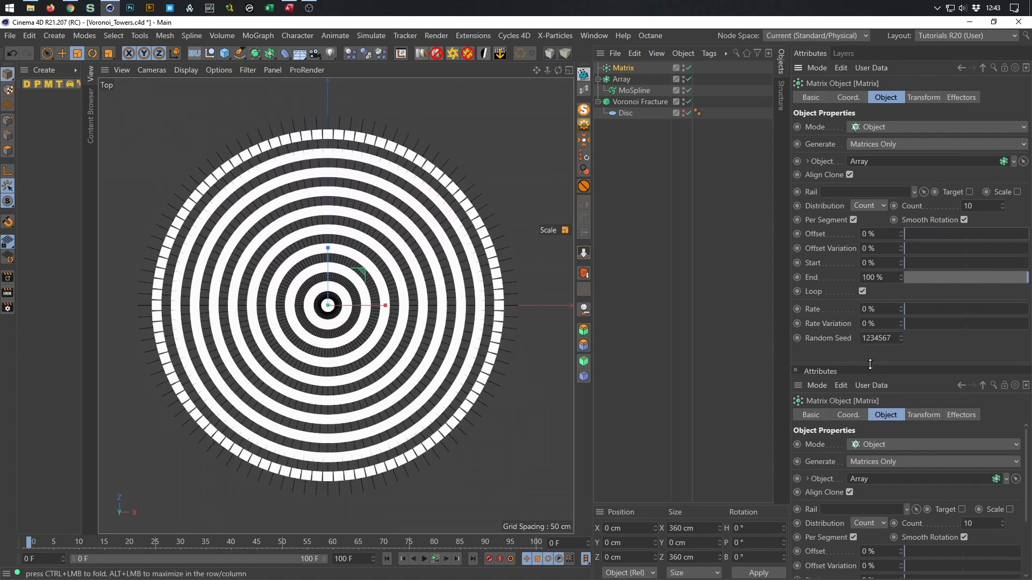
- Set the Matrix Rate to 100 % and preview the clone motion
{"action": "left_click", "coordinate": [883, 308]}
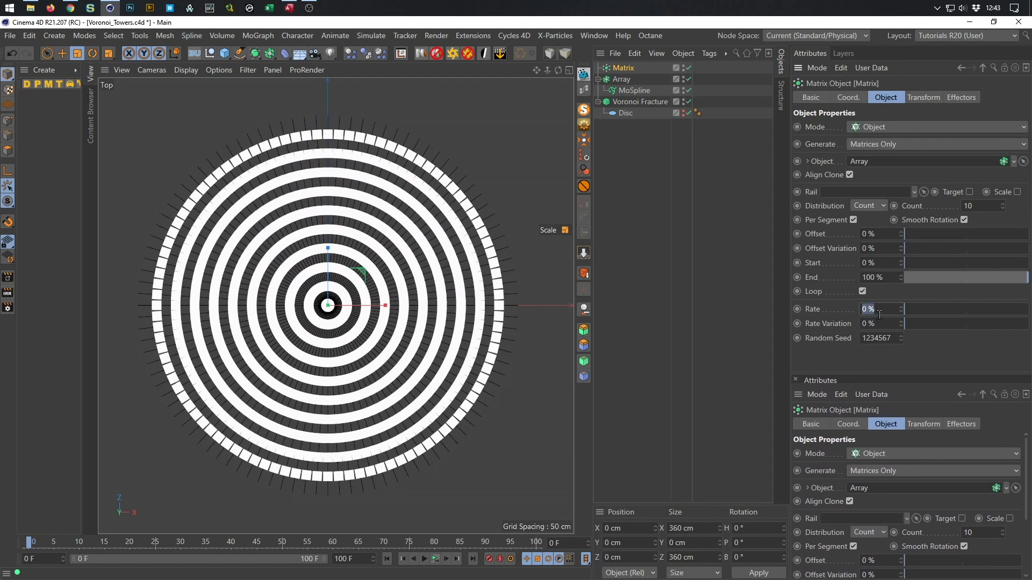
{"action": "type", "text": "100"}
{"action": "key", "text": "Return"}
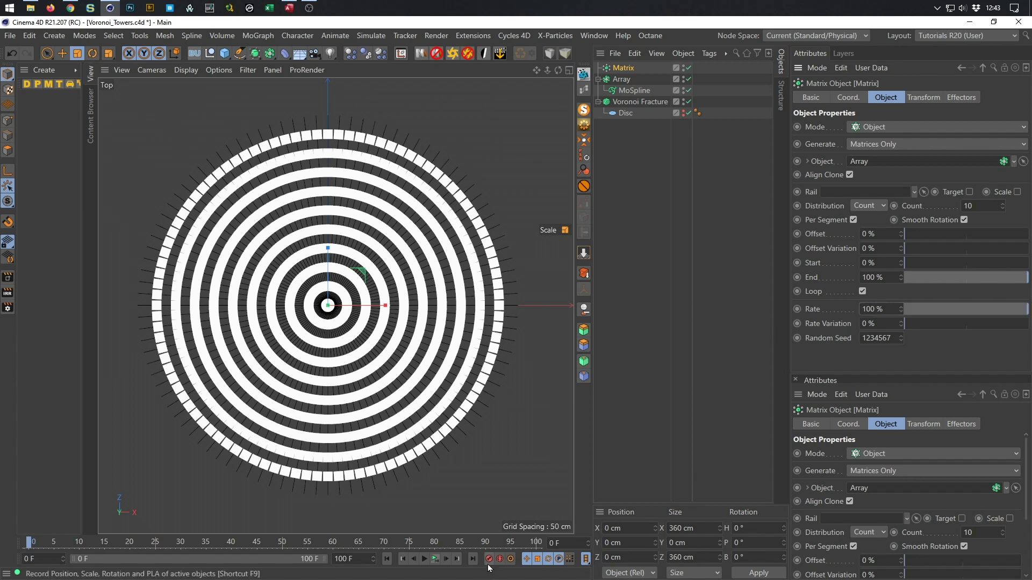
{"action": "left_click", "coordinate": [435, 560]}
{"action": "left_click", "coordinate": [436, 560]}
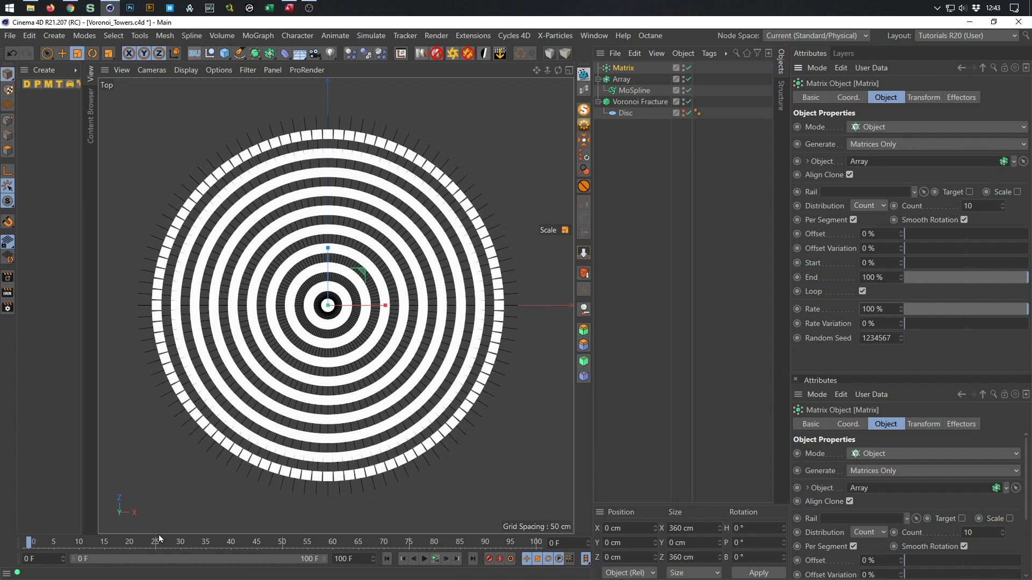
- Divide the Matrix Rate by 4 for 25 % and replay the slower animation
{"action": "left_click", "coordinate": [891, 308]}
{"action": "type", "text": "/4"}
{"action": "key", "text": "Return"}
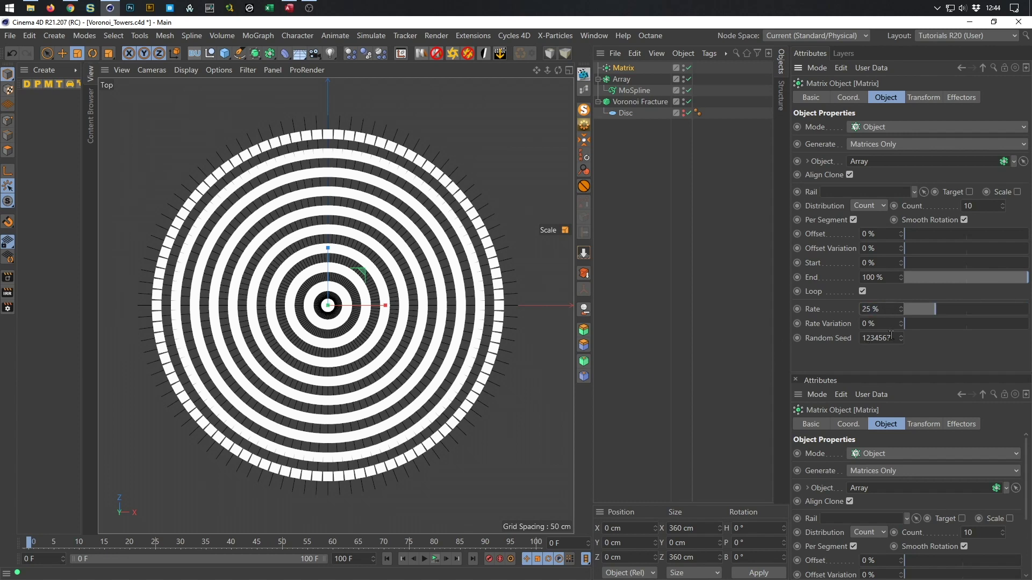
{"action": "left_click", "coordinate": [425, 560]}
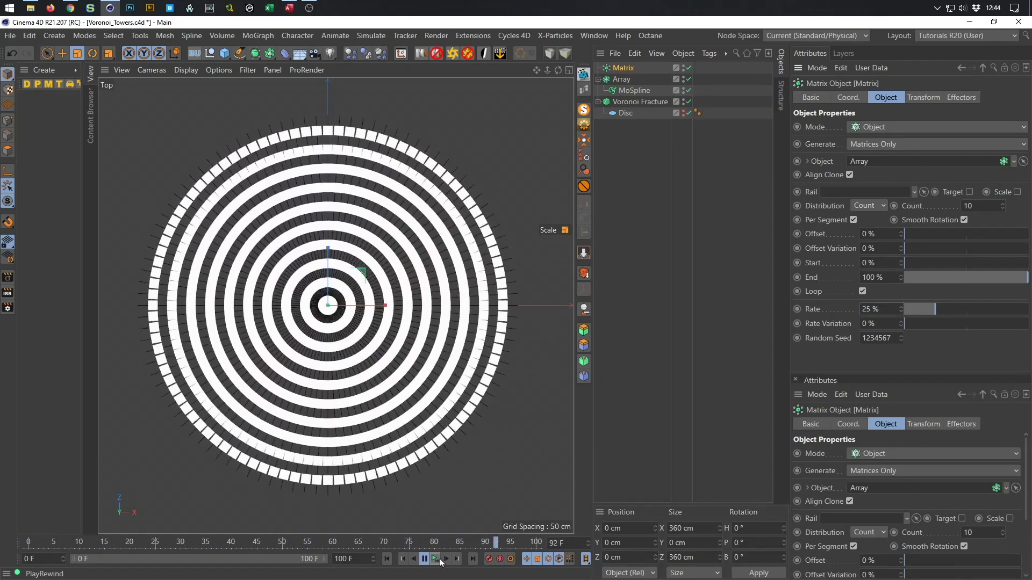
- Stop playback and set the Matrix Offset to 100 %, trying Offset Variation
{"action": "key", "text": "F8"}
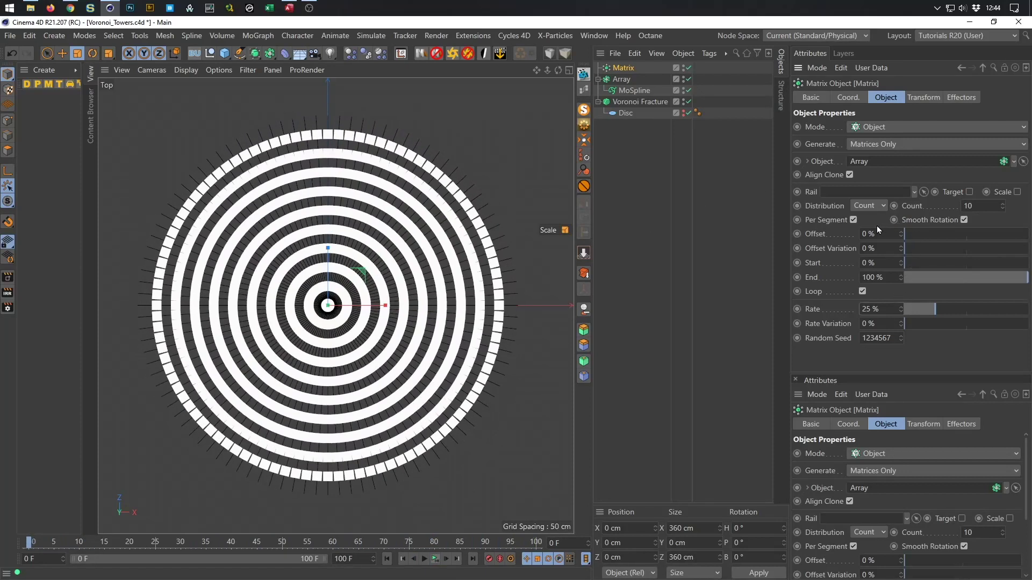
{"action": "left_click_drag", "start_coordinate": [908, 235], "coordinate": [1029, 233]}
{"action": "left_click_drag", "start_coordinate": [917, 248], "coordinate": [898, 264]}
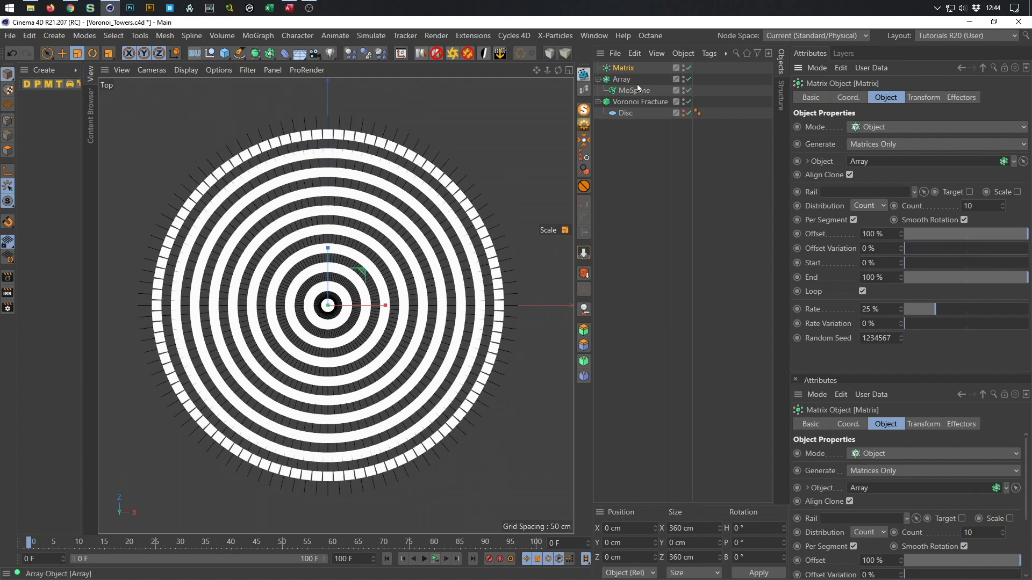
- Test MoSpline as the Matrix source, restore the Array, and select the Array
{"action": "left_click_drag", "start_coordinate": [624, 92], "coordinate": [873, 163]}
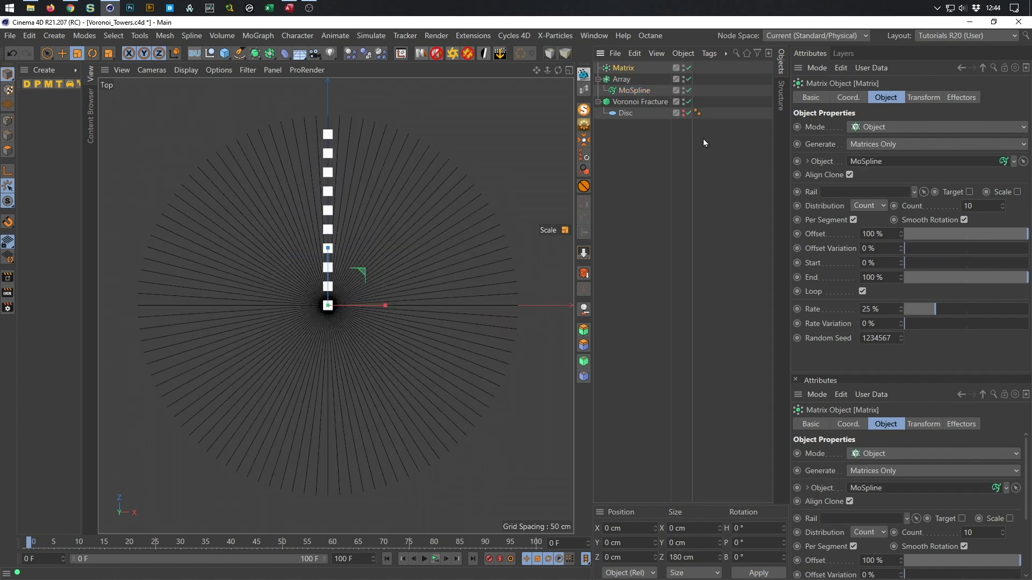
{"action": "left_click_drag", "start_coordinate": [622, 82], "coordinate": [866, 162]}
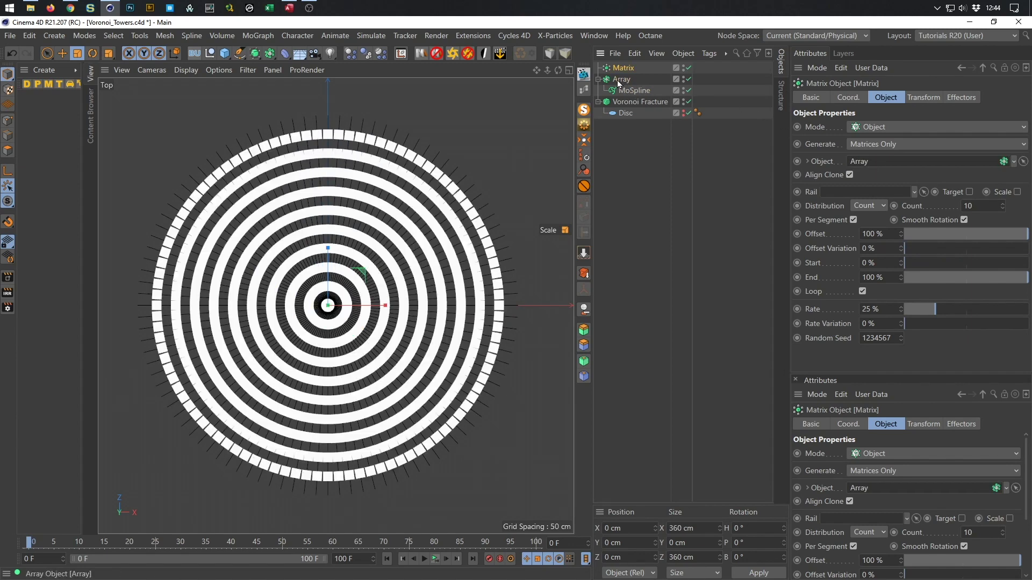
{"action": "left_click", "coordinate": [619, 80]}
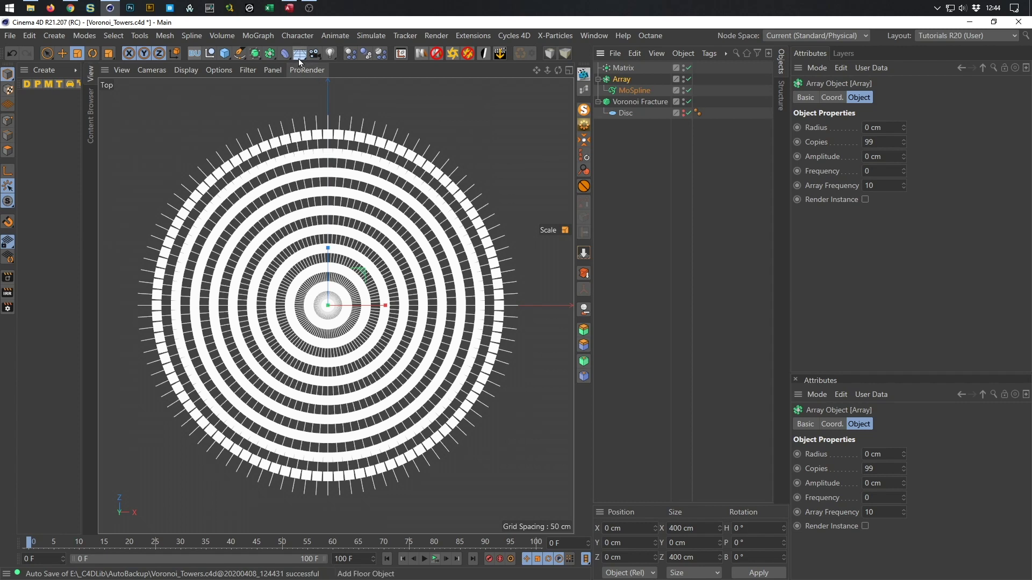
- Wrap the Array in a Spline Mask with Axis set to Viewport (Render View)
{"action": "left_click", "coordinate": [270, 53]}
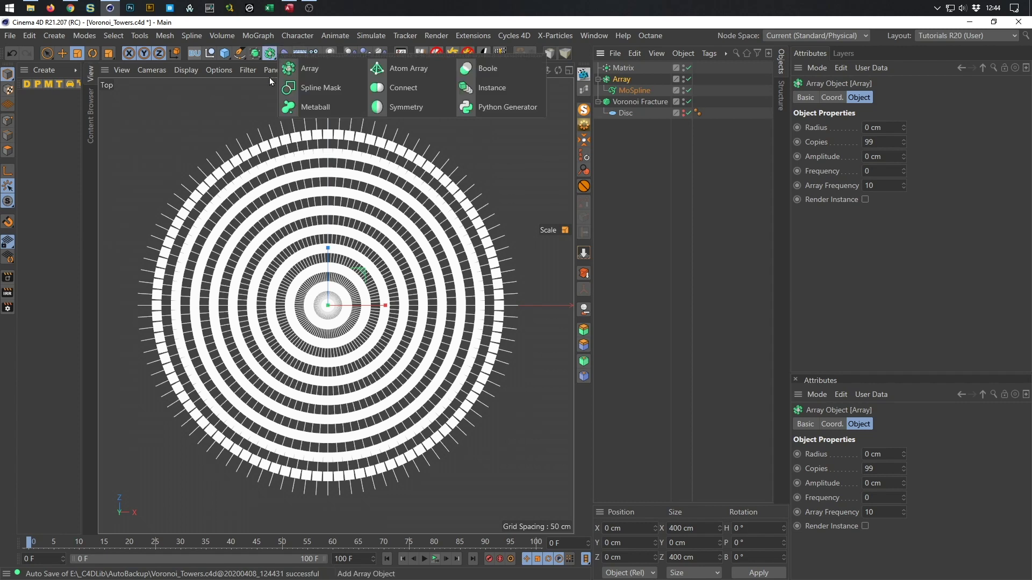
{"action": "left_click", "coordinate": [304, 89], "text": "alt"}
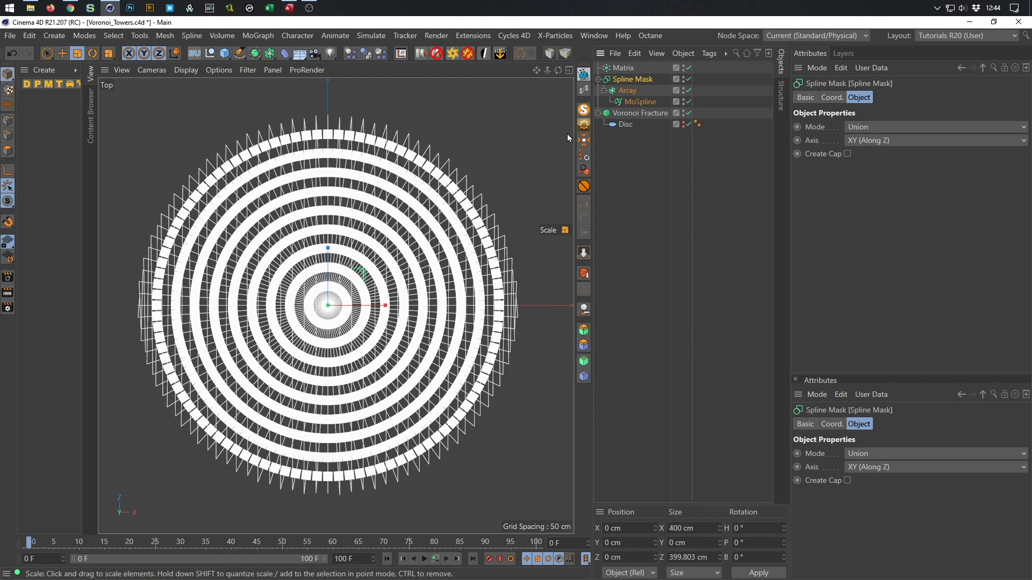
{"action": "left_click", "coordinate": [869, 140]}
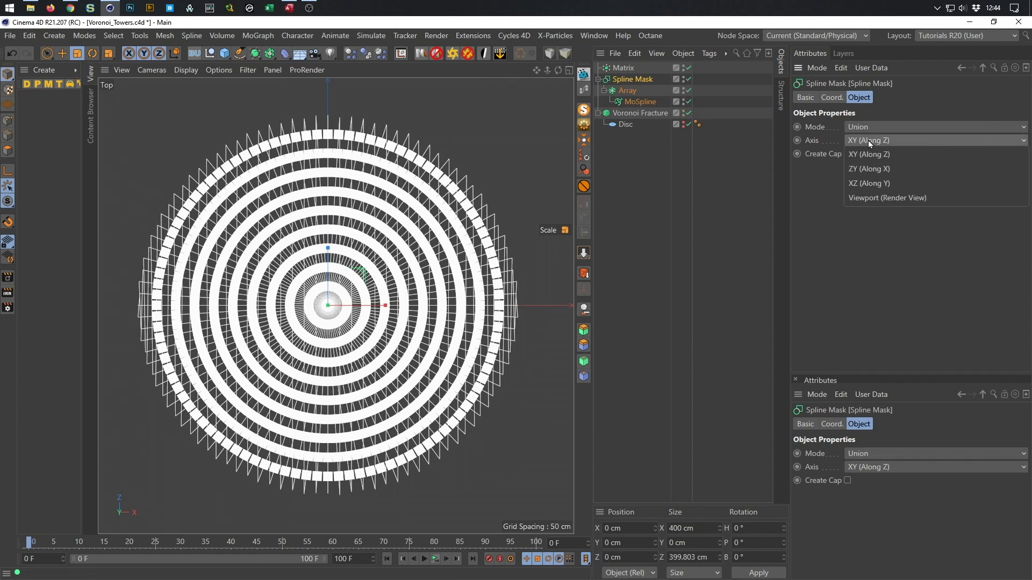
{"action": "left_click", "coordinate": [876, 198]}
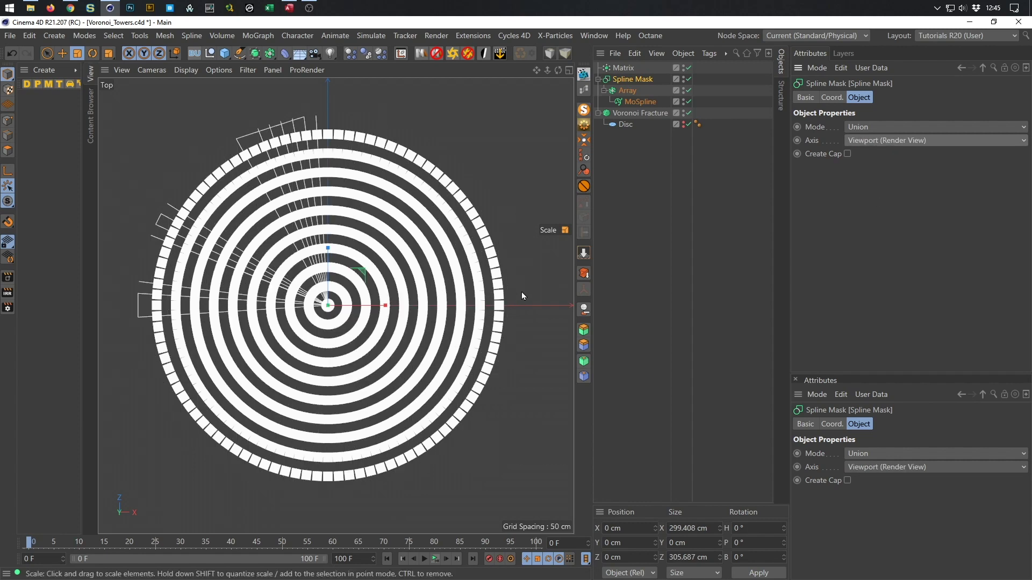
- Wrap the Array in a new Connect object under the Spline Mask
{"action": "left_click", "coordinate": [629, 92]}
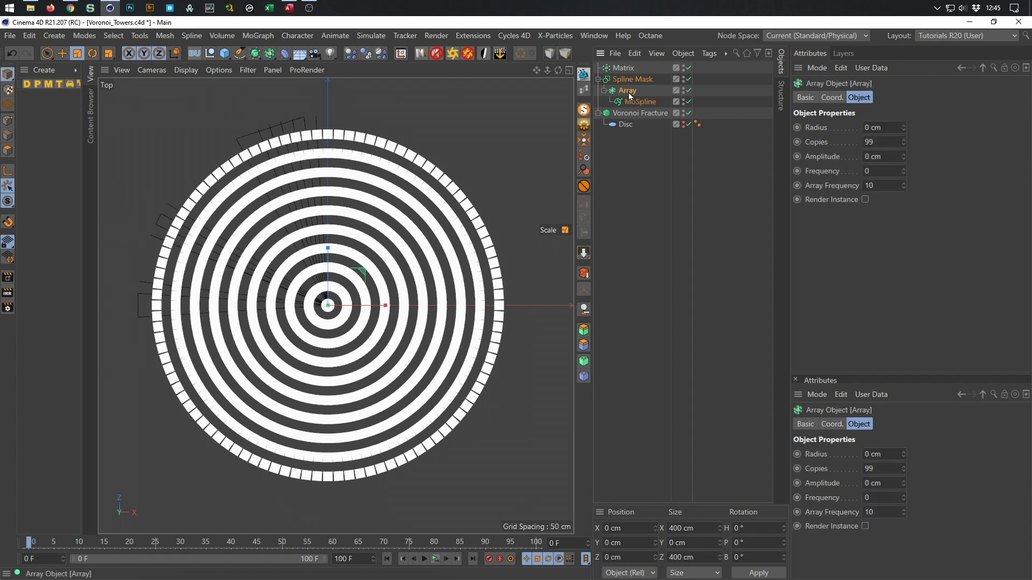
{"action": "left_click", "coordinate": [269, 55]}
{"action": "left_click", "coordinate": [403, 88], "text": "alt"}
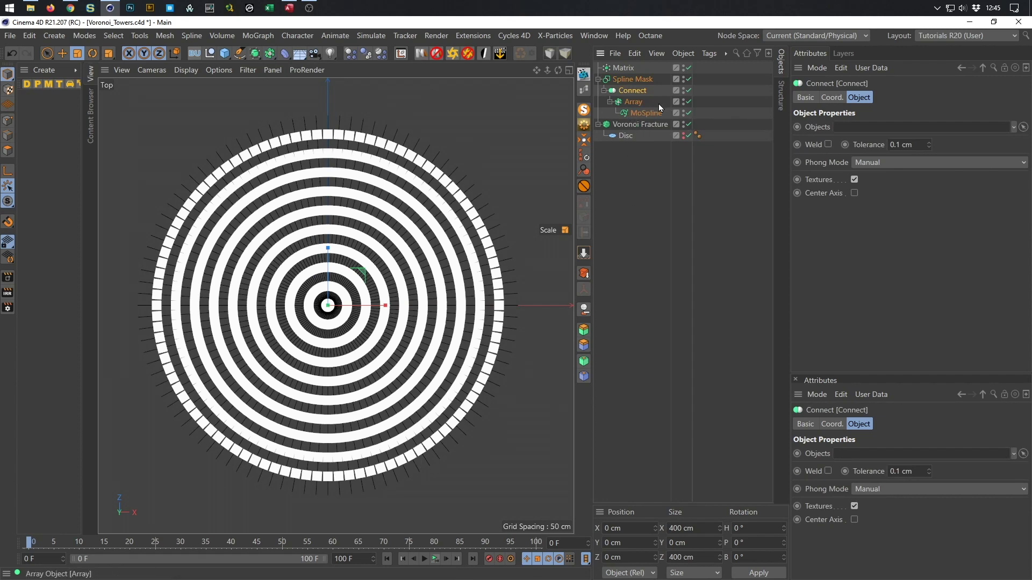
- Point the Matrix's Object field at Connect and raise Offset Variation to about 91 %
{"action": "left_click", "coordinate": [625, 69]}
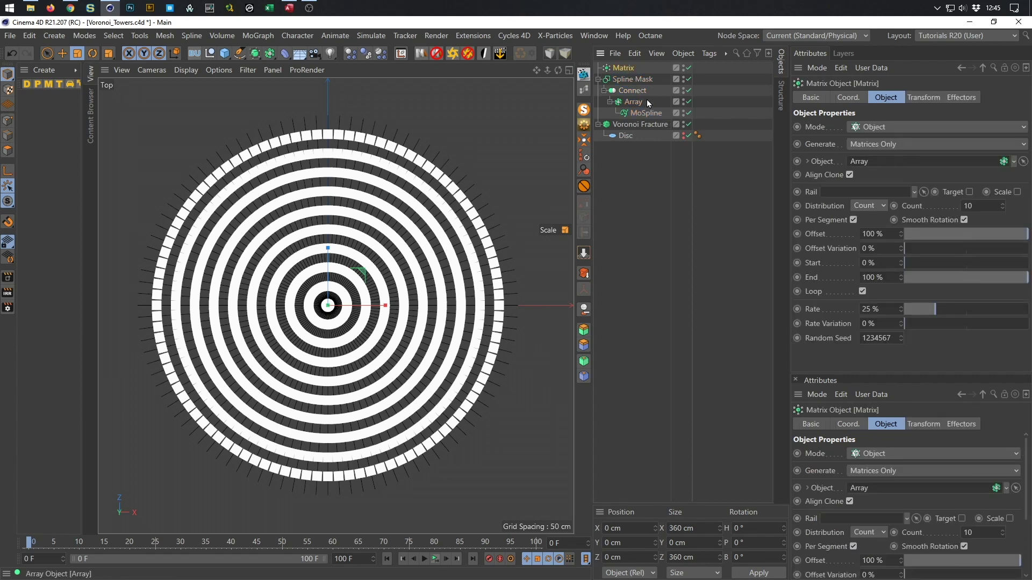
{"action": "left_click_drag", "start_coordinate": [854, 156], "coordinate": [855, 161]}
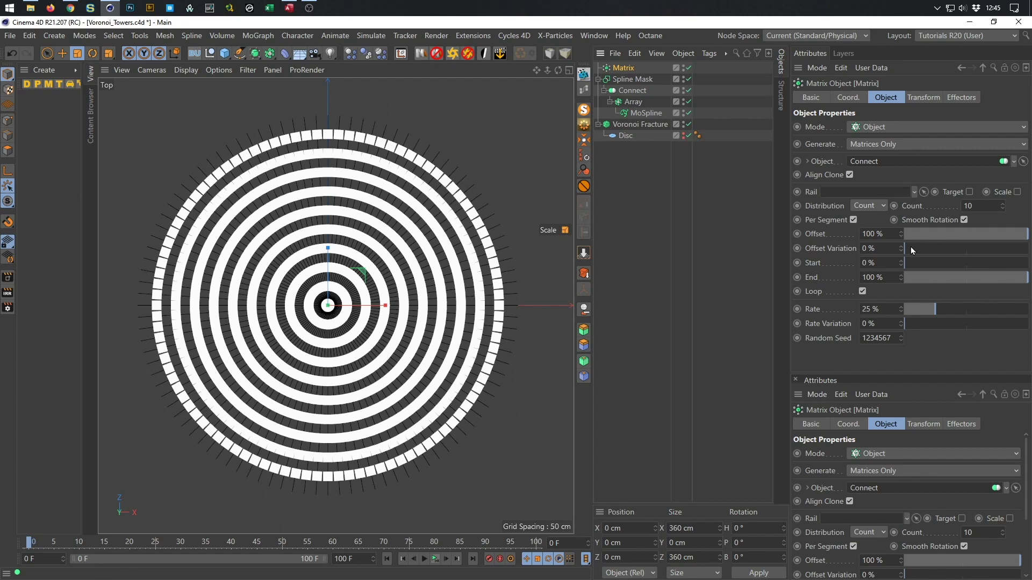
{"action": "left_click_drag", "start_coordinate": [907, 248], "coordinate": [1017, 263]}
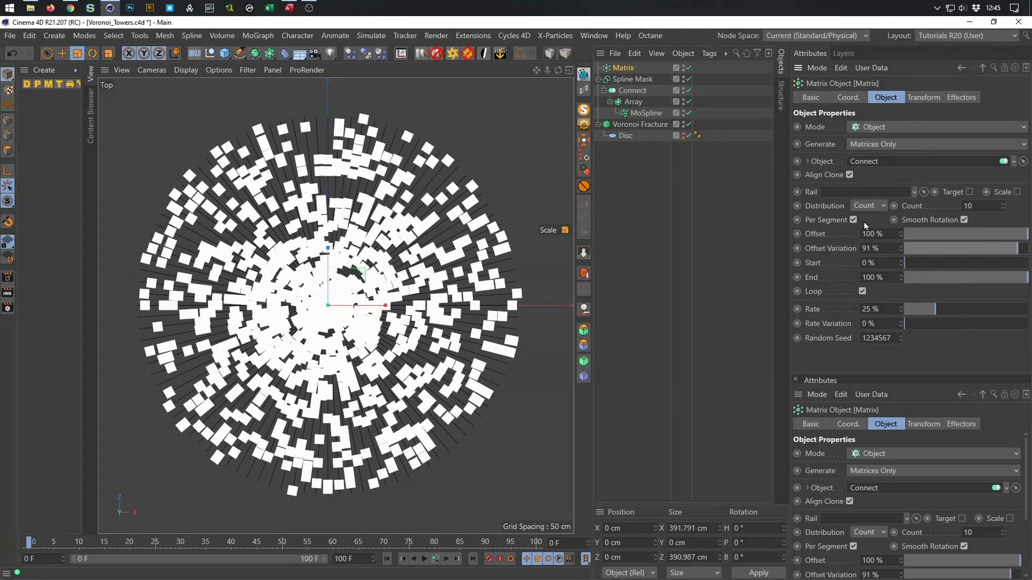
- Set the Matrix count to 1, turn Per Segment off, raise the count, and preview playback
{"action": "left_click", "coordinate": [976, 206]}
{"action": "key", "text": "BackSpace"}
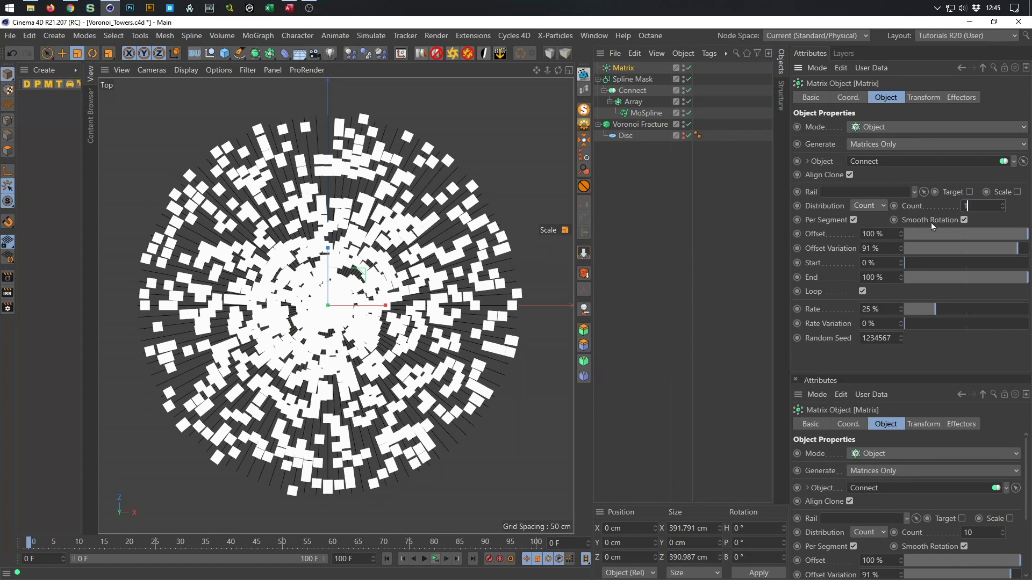
{"action": "key", "text": "Return"}
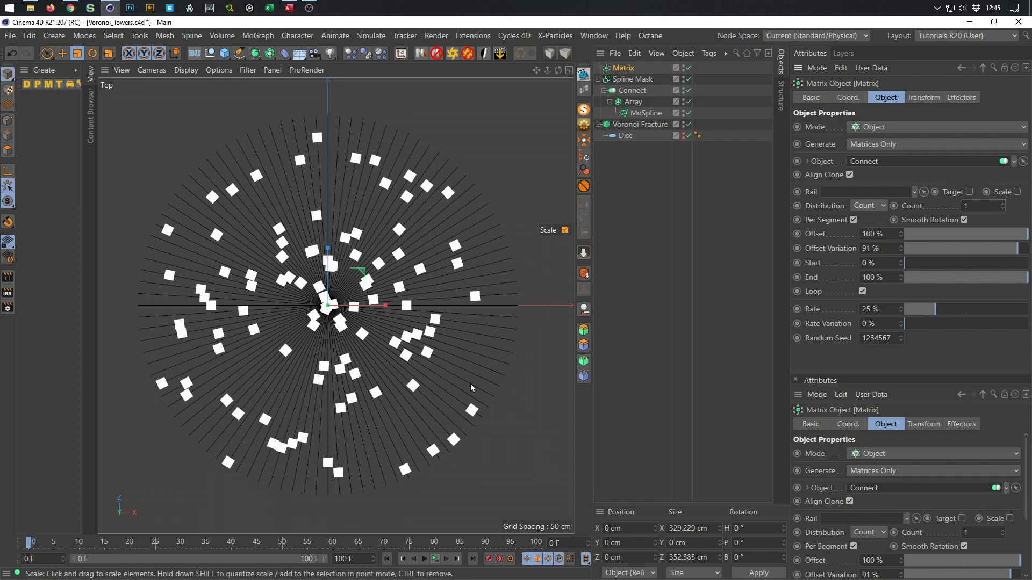
{"action": "left_click", "coordinate": [853, 220]}
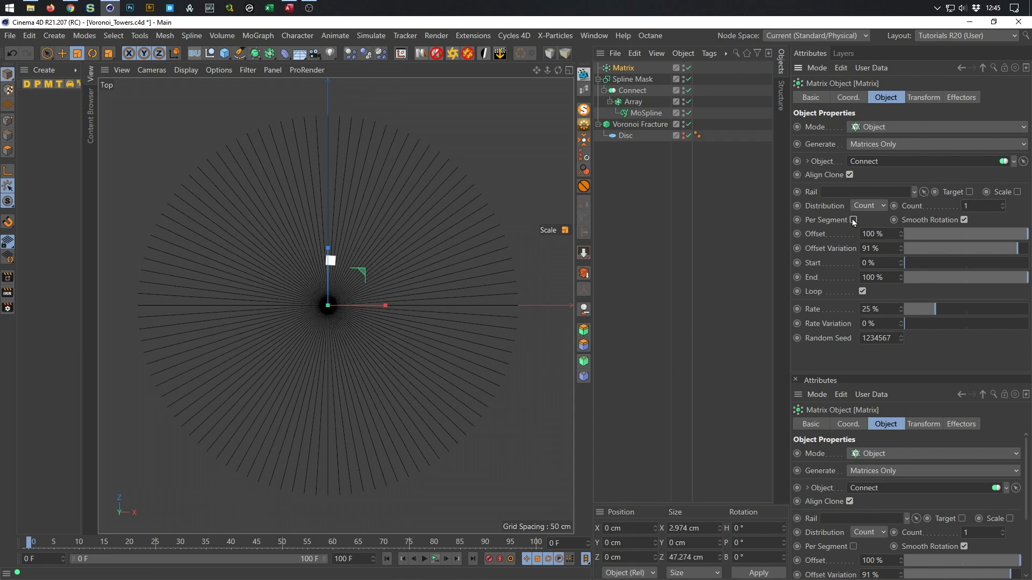
{"action": "left_click_drag", "start_coordinate": [1002, 205], "coordinate": [1012, 142]}
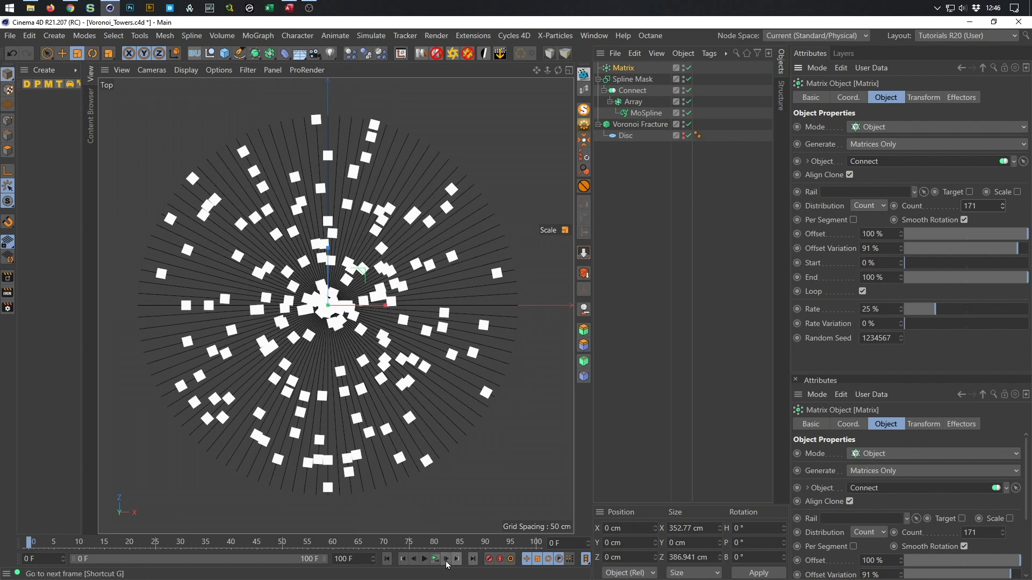
{"action": "left_click", "coordinate": [424, 559]}
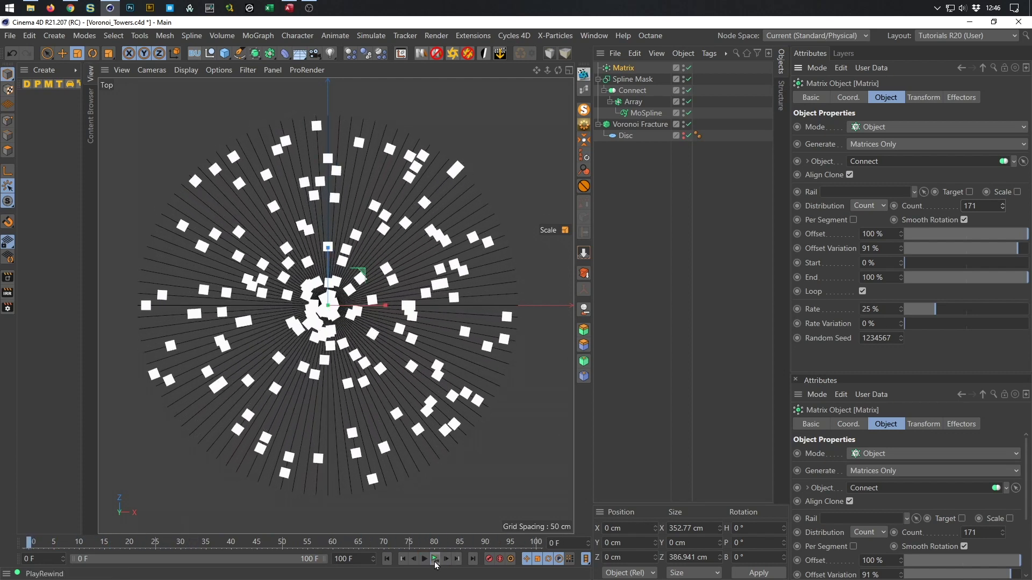
{"action": "key", "text": "F8"}
{"action": "key", "text": "shift+f"}
- Re-enable Per Segment with 2 clones and 100 % Offset Variation, then preview the animation
{"action": "left_click", "coordinate": [986, 205]}
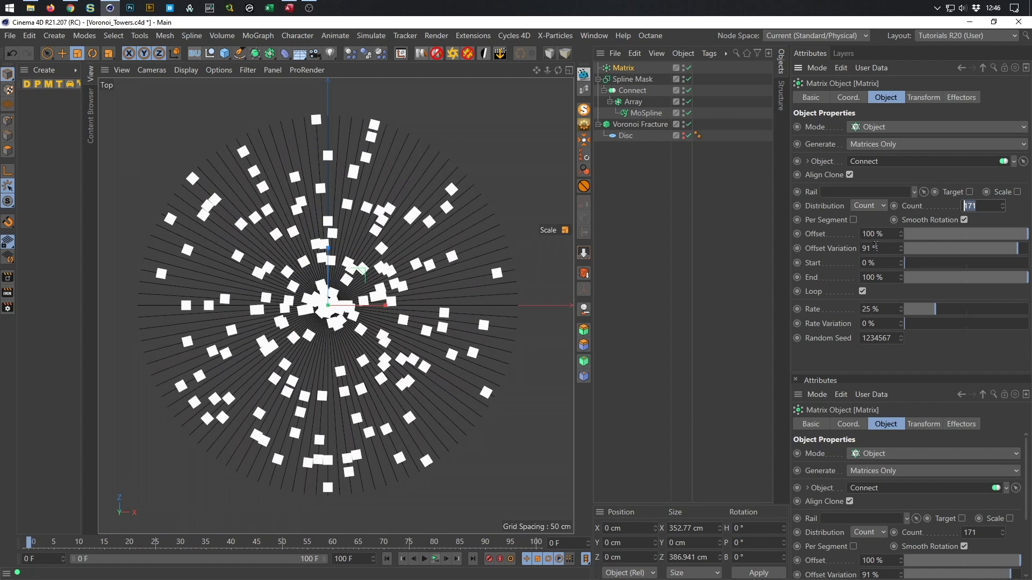
{"action": "type", "text": "1"}
{"action": "key", "text": "Return"}
{"action": "left_click", "coordinate": [854, 220]}
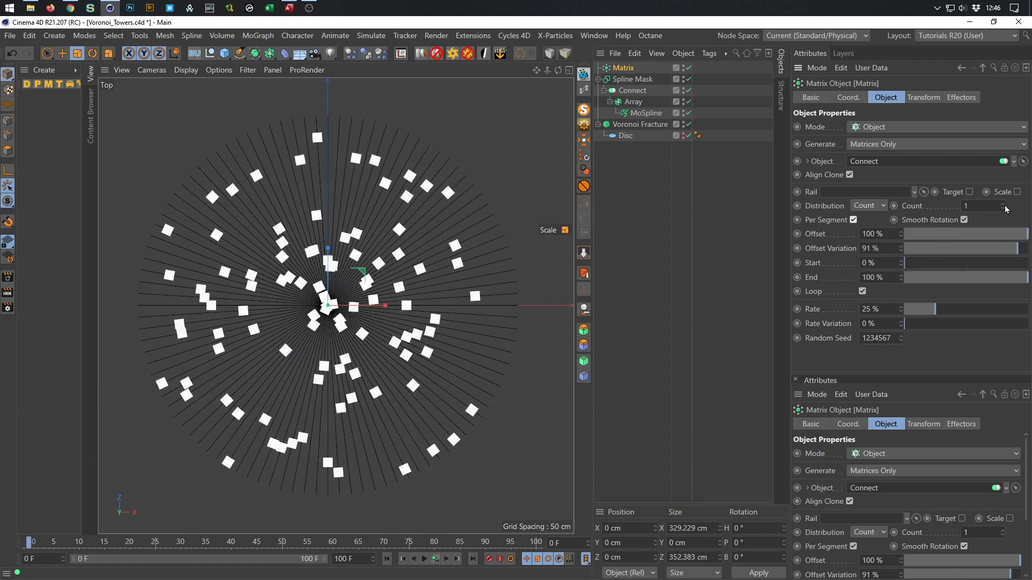
{"action": "left_click", "coordinate": [1003, 204]}
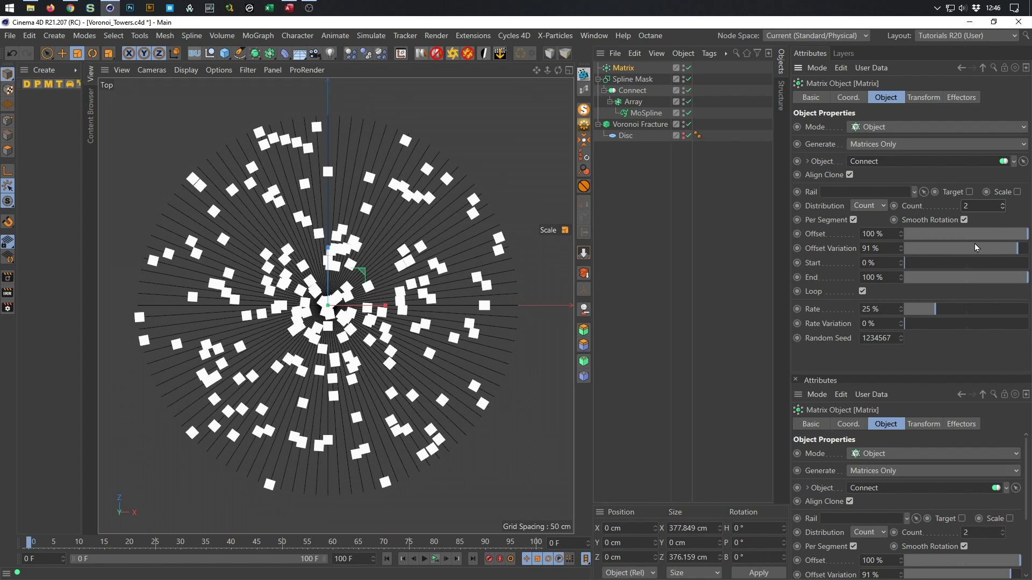
{"action": "left_click_drag", "start_coordinate": [1012, 248], "coordinate": [1027, 248]}
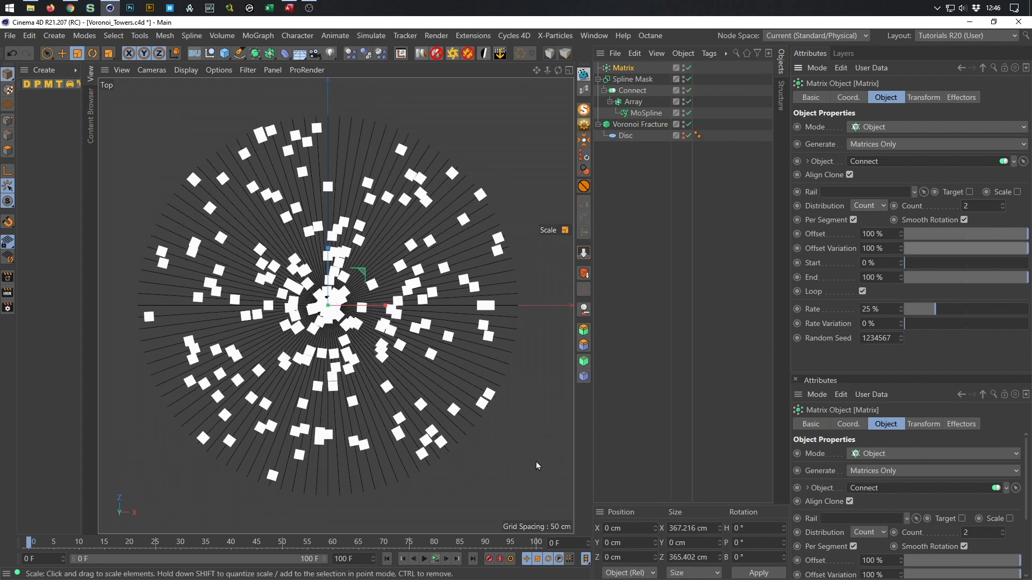
{"action": "left_click", "coordinate": [436, 559]}
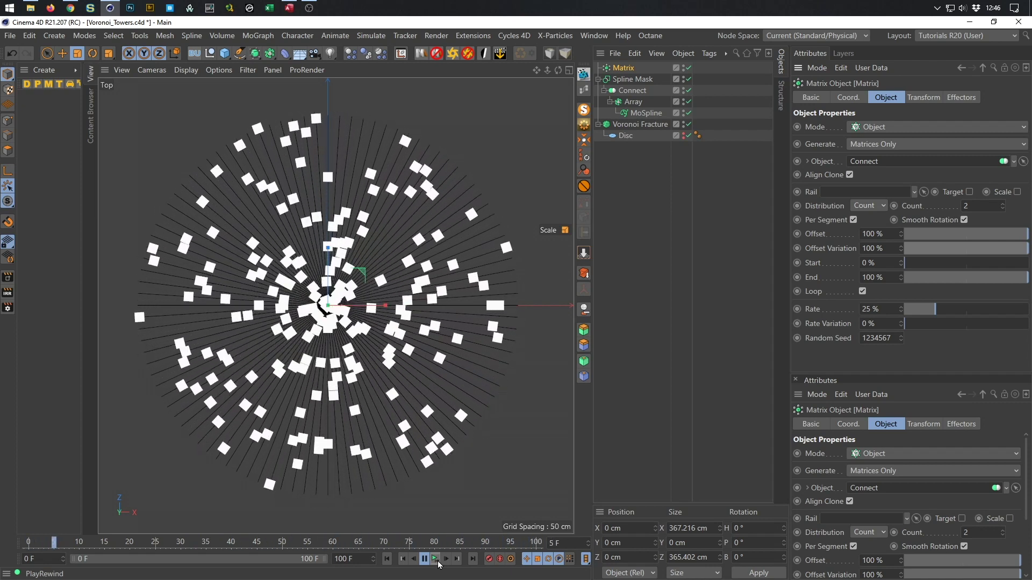
{"action": "left_click", "coordinate": [436, 559]}
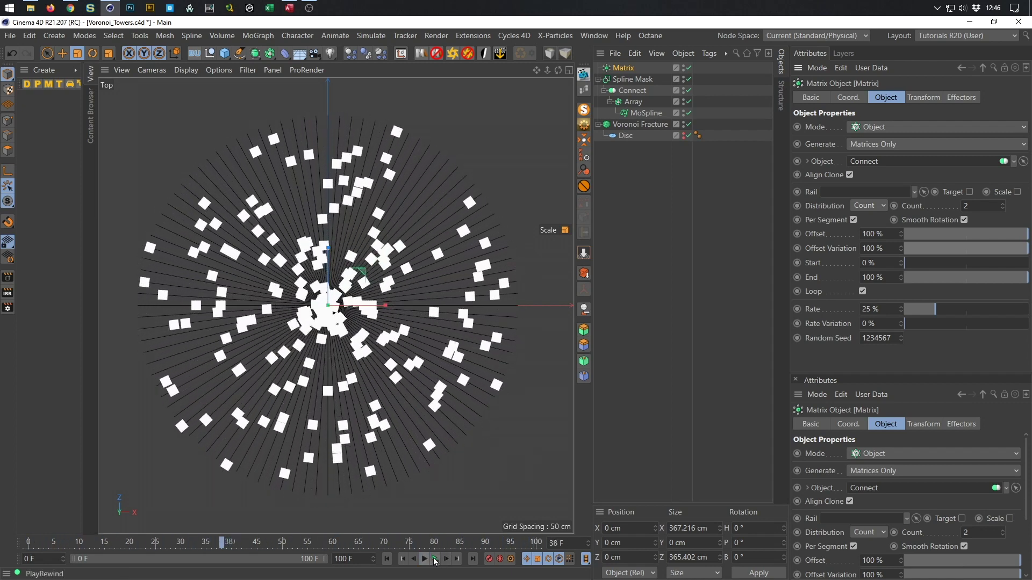
- Rewind to frame 0, maximise the Perspective view looking down, and show the Disc in the editor
{"action": "left_click", "coordinate": [387, 560]}
{"action": "middle_click", "coordinate": [367, 401]}
{"action": "middle_click", "coordinate": [248, 236]}
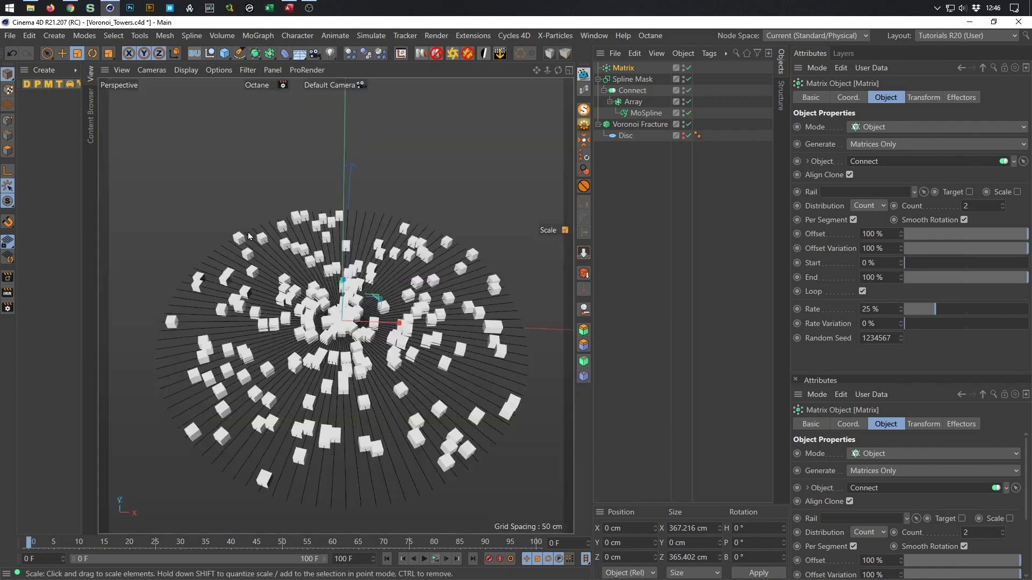
{"action": "left_click_drag", "start_coordinate": [329, 323], "coordinate": [331, 277], "text": "alt"}
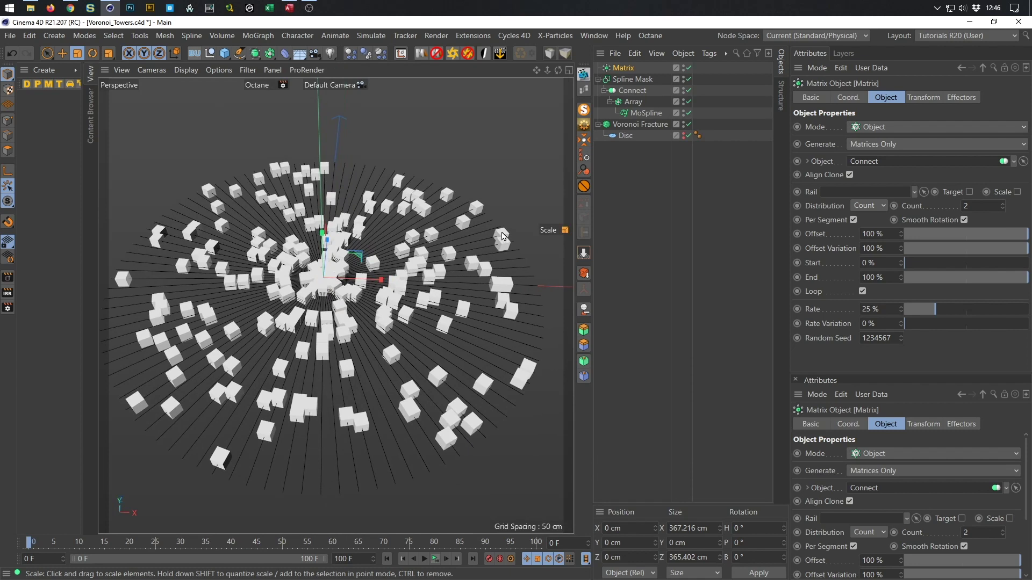
{"action": "left_click", "coordinate": [683, 134]}
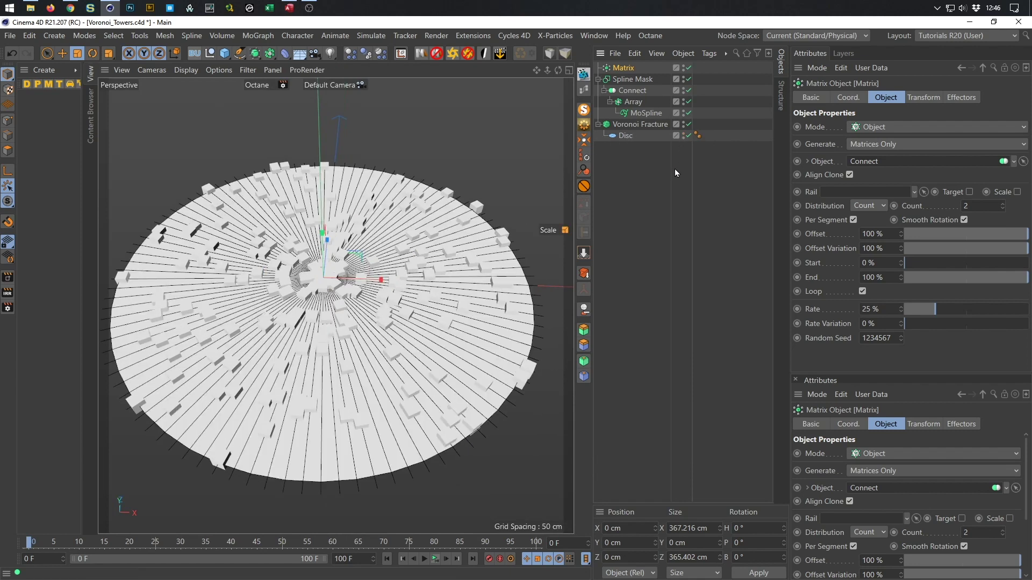
{"action": "left_click", "coordinate": [683, 78]}
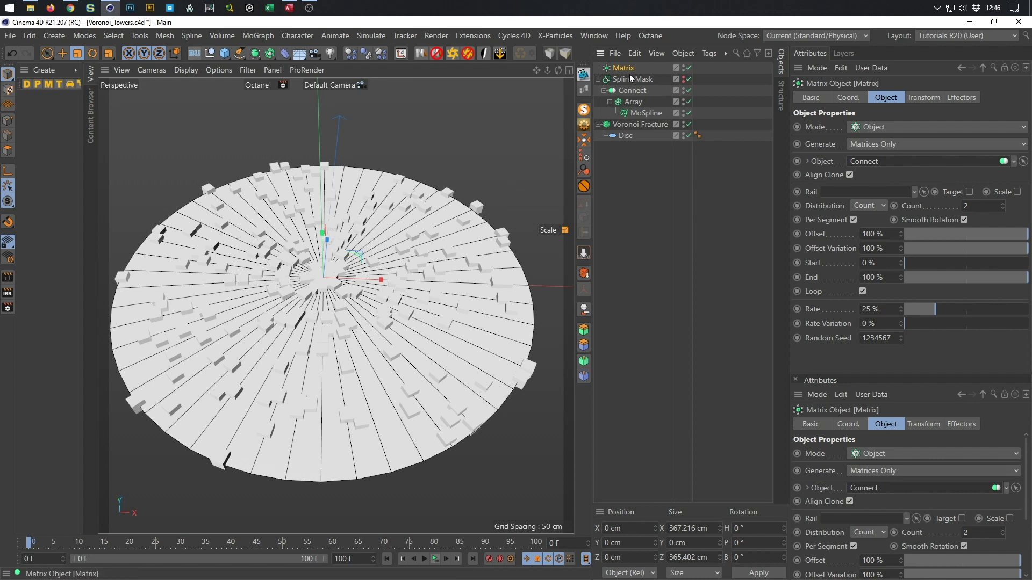
- Add the Matrix to the Voronoi Fracture's Sources list as its point source
{"action": "left_click", "coordinate": [632, 126]}
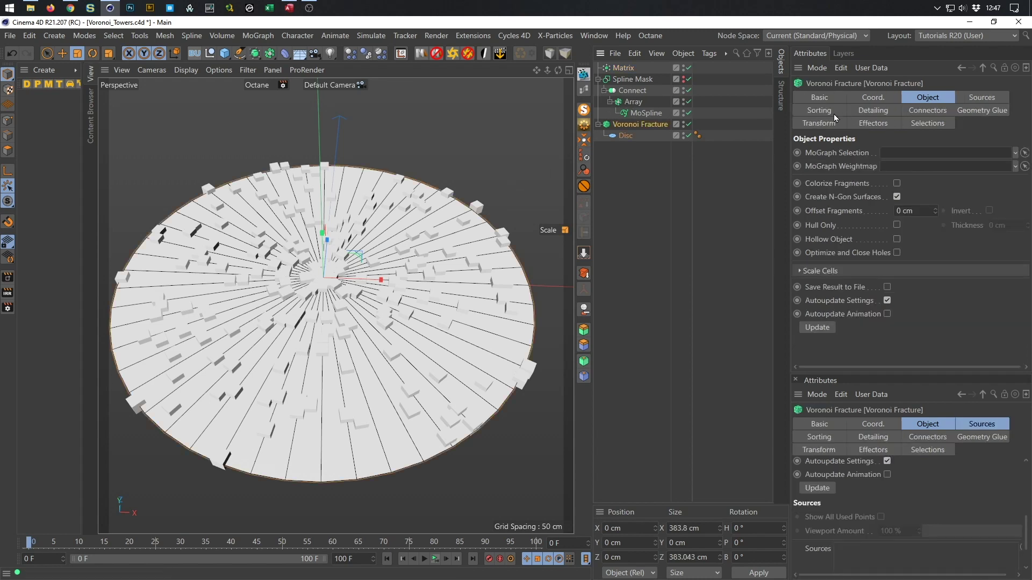
{"action": "left_click", "coordinate": [981, 98]}
{"action": "left_click_drag", "start_coordinate": [621, 67], "coordinate": [894, 199]}
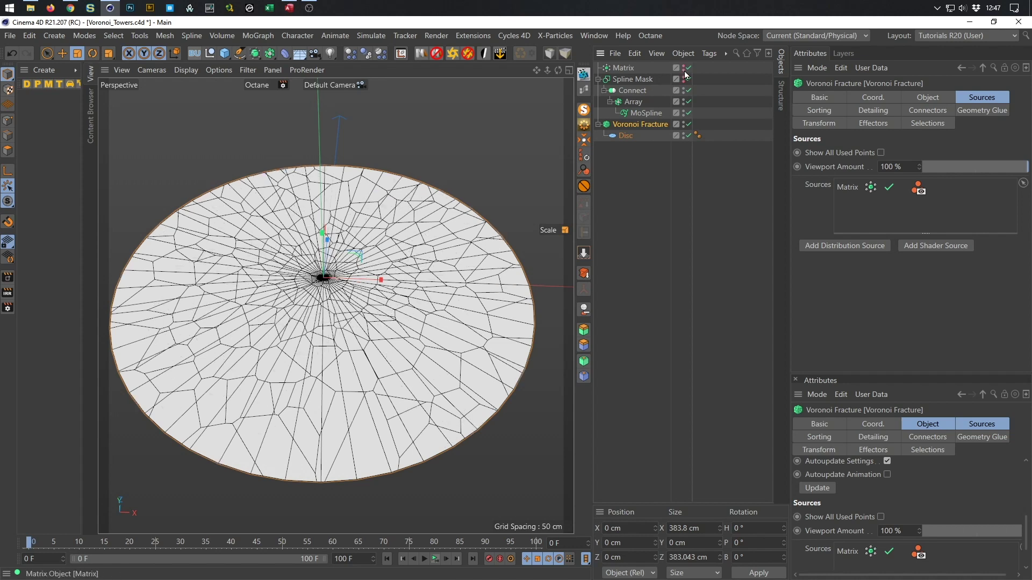
{"action": "scroll", "coordinate": [355, 285], "scroll_direction": "up", "scroll_amount": 2}
{"action": "scroll", "coordinate": [354, 285], "scroll_direction": "up", "scroll_amount": 2}
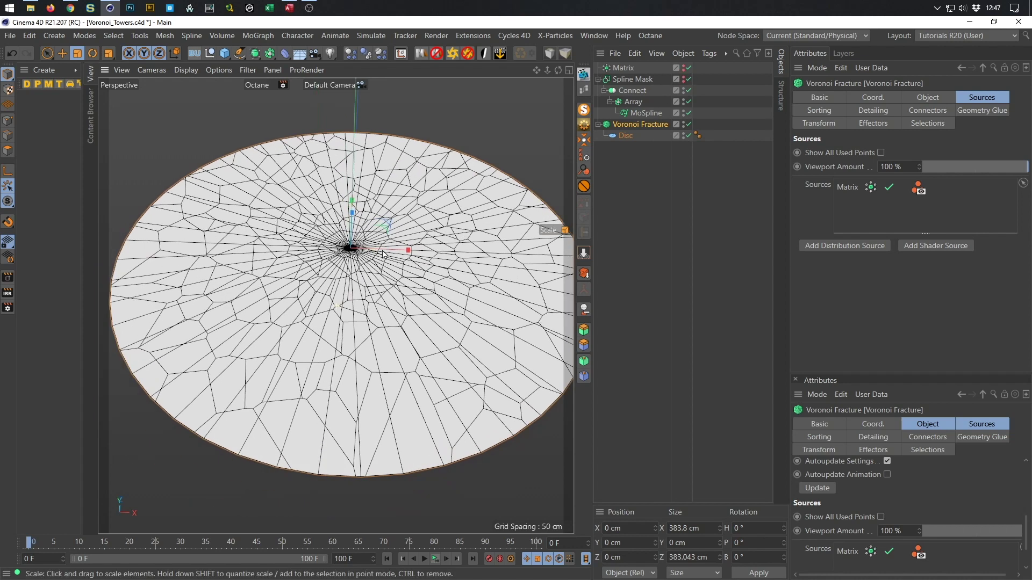
{"action": "scroll", "coordinate": [370, 260], "scroll_direction": "down", "scroll_amount": 1}
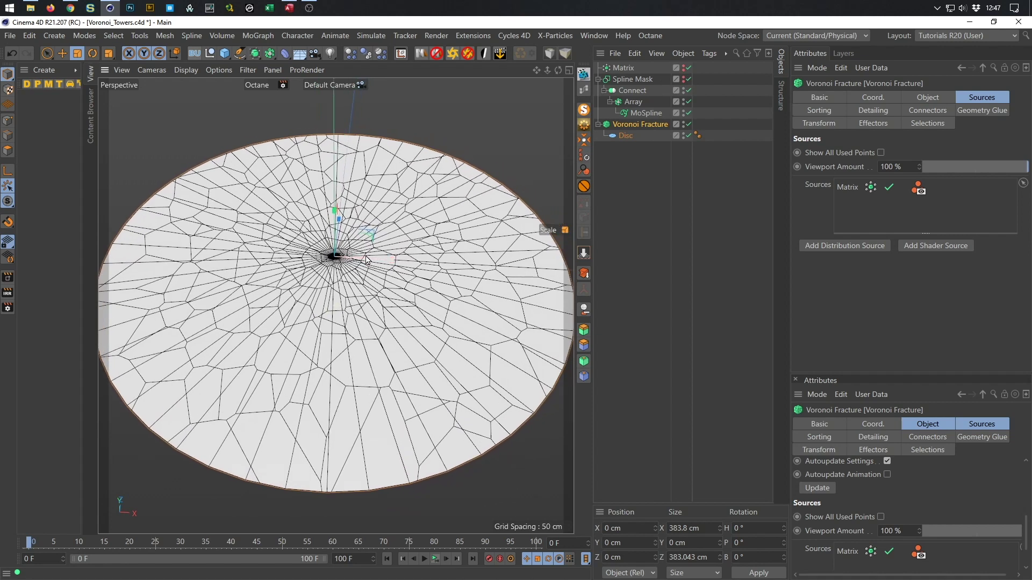
{"action": "left_click_drag", "start_coordinate": [366, 260], "coordinate": [366, 261]}
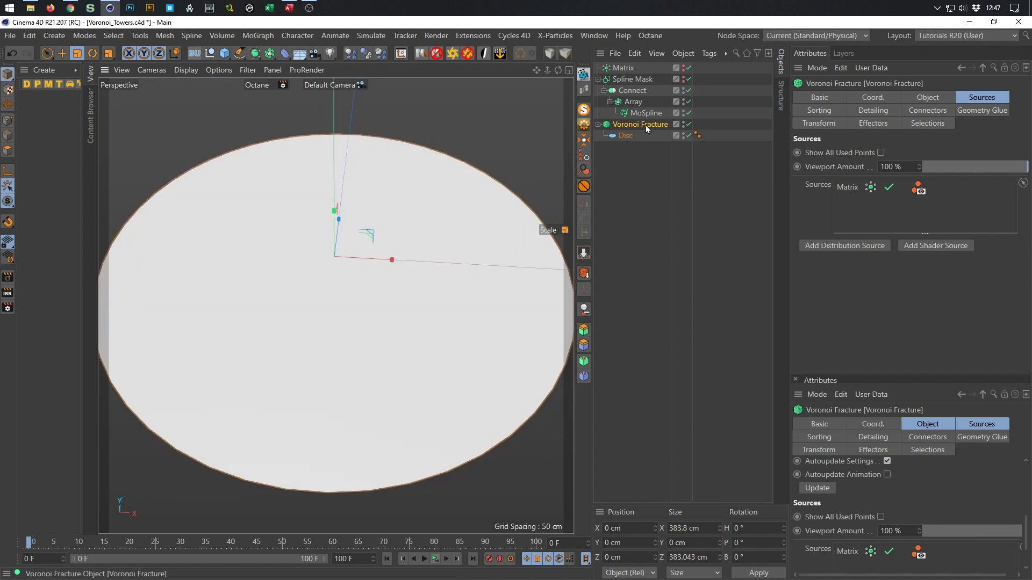
- Set the Voronoi Fracture's Offset Fragments to 1 cm and preview the animation
{"action": "left_click", "coordinate": [928, 98]}
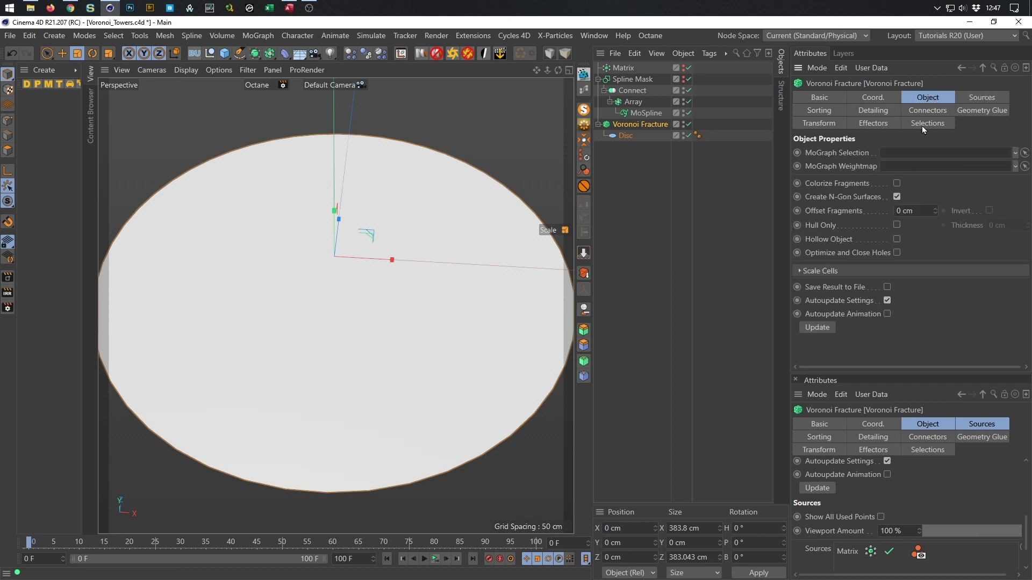
{"action": "left_click", "coordinate": [933, 211]}
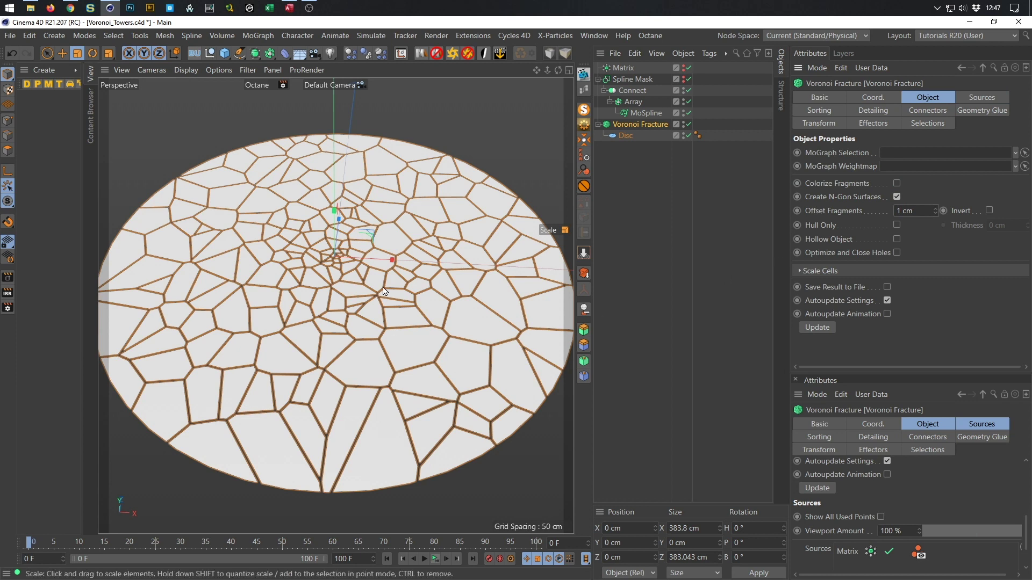
{"action": "scroll", "coordinate": [392, 284], "scroll_direction": "up", "scroll_amount": 5}
{"action": "scroll", "coordinate": [392, 283], "scroll_direction": "down", "scroll_amount": 3}
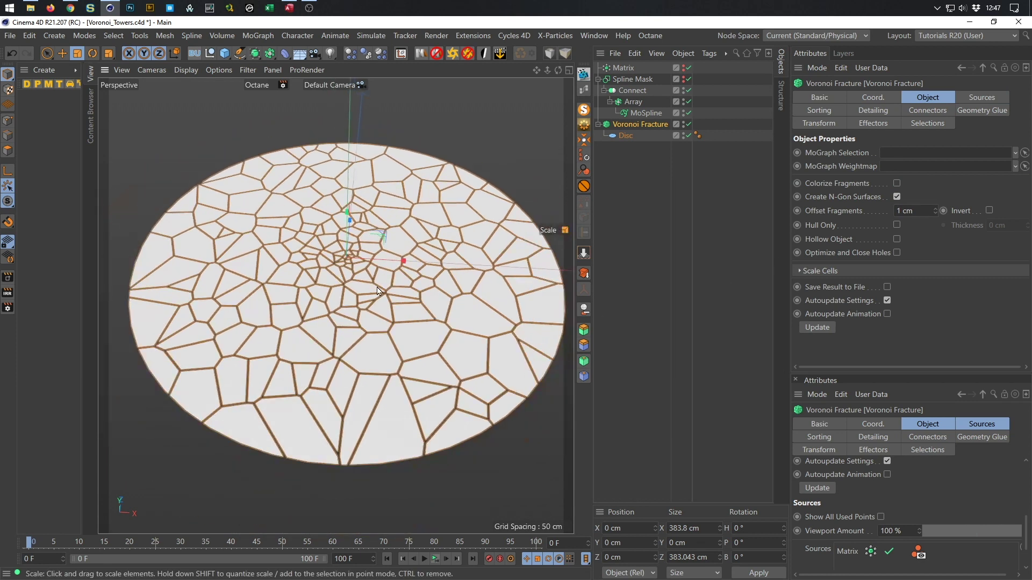
{"action": "left_click", "coordinate": [649, 420]}
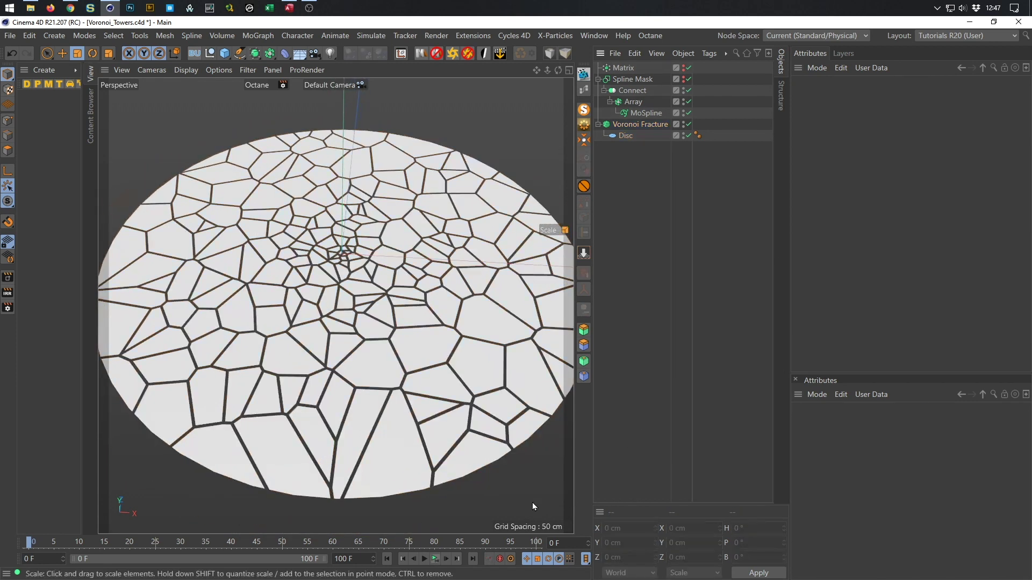
{"action": "left_click", "coordinate": [435, 559]}
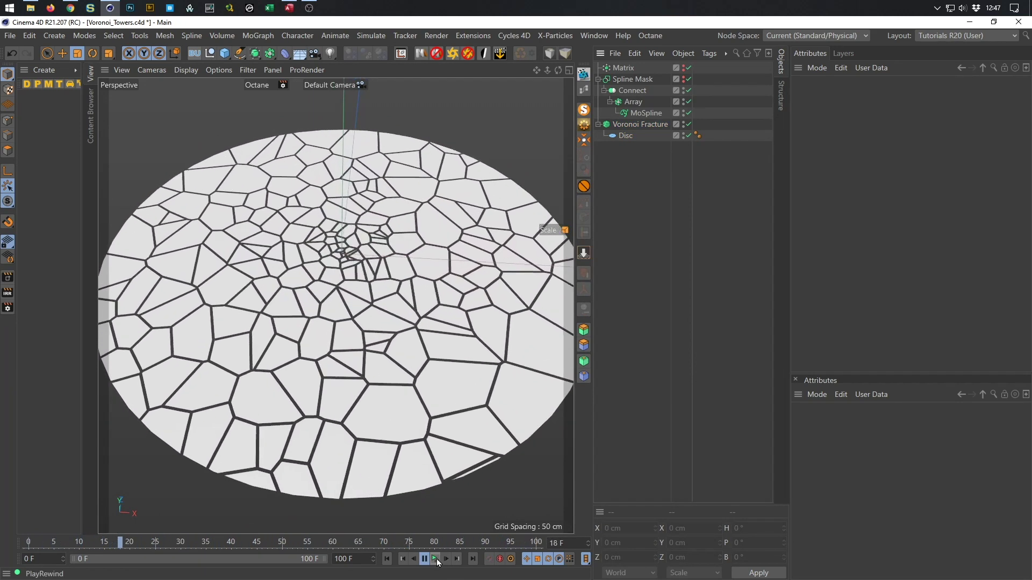
{"action": "left_click", "coordinate": [437, 562]}
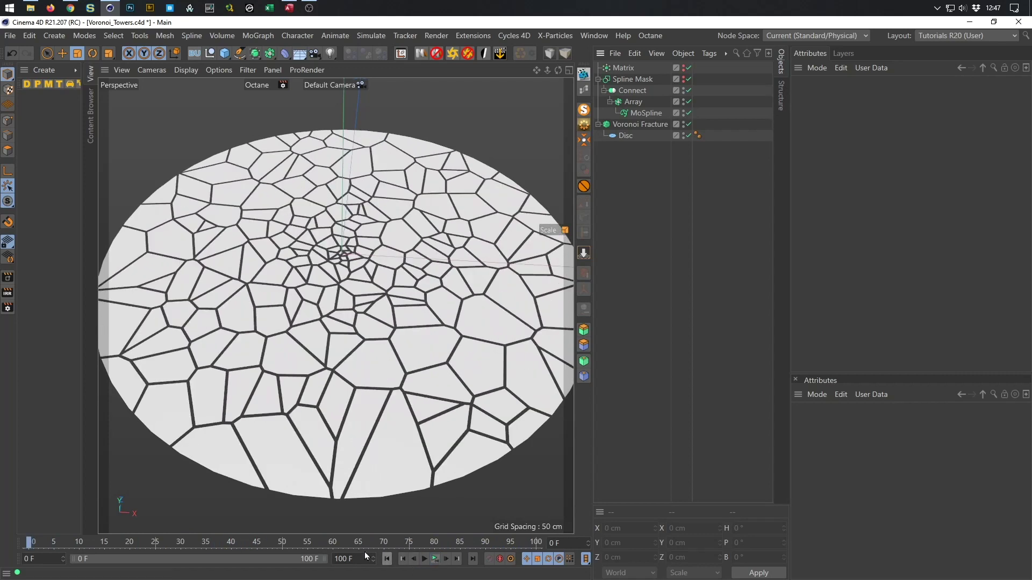
- Set the animation end frame to 300 F and extend the preview range to 0–300
{"action": "left_click", "coordinate": [344, 559]}
{"action": "type", "text": "300"}
{"action": "key", "text": "Return"}
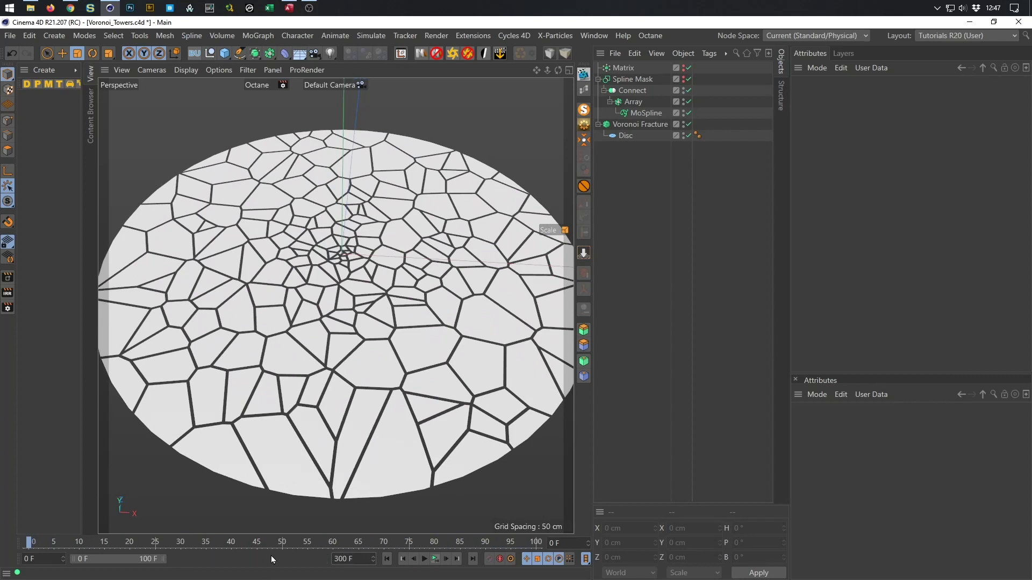
{"action": "double_click", "coordinate": [270, 556]}
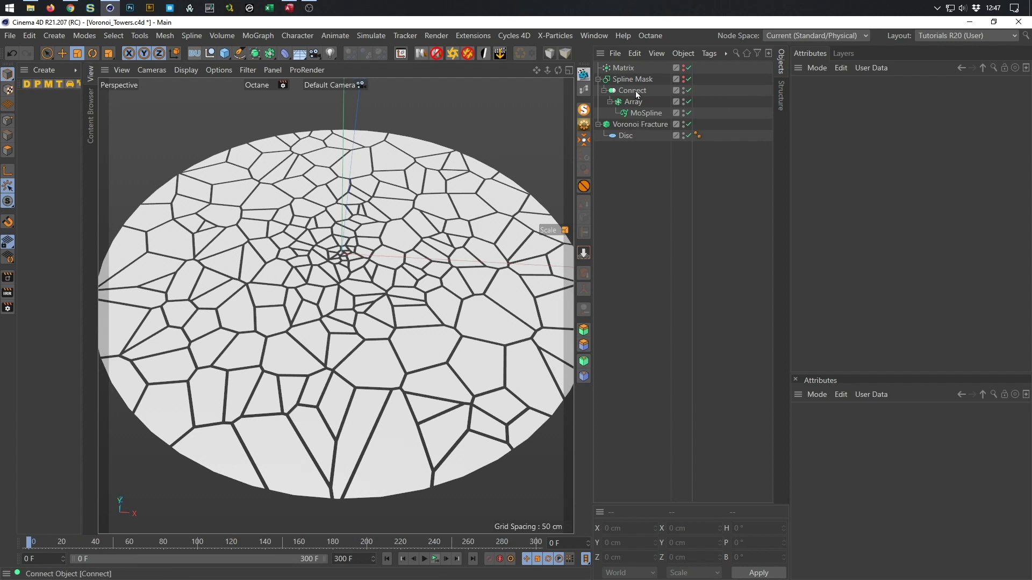
- Lower the Matrix Rate from 25 % to 16.666 % and play the 300-frame preview
{"action": "left_click", "coordinate": [630, 67]}
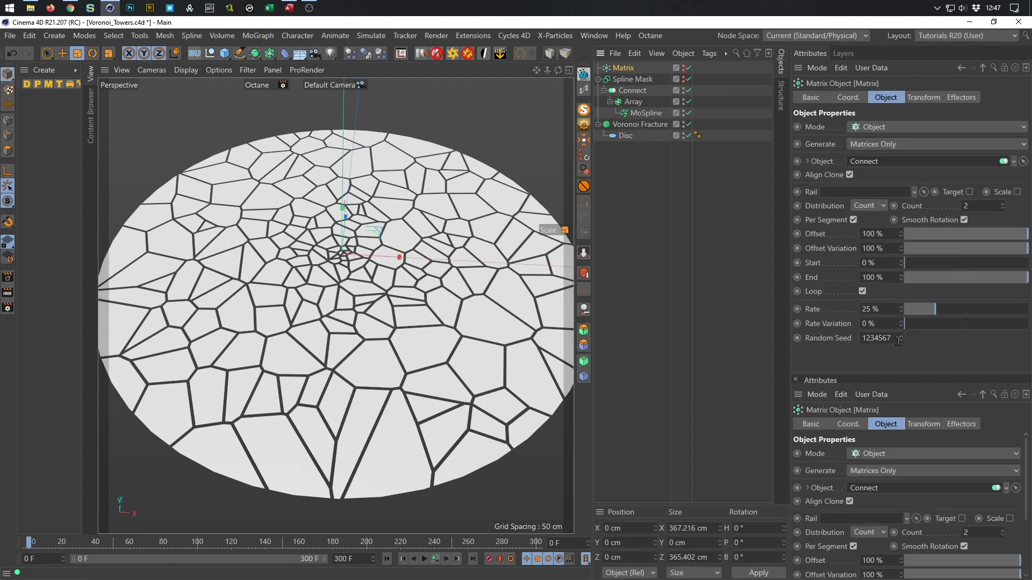
{"action": "double_click", "coordinate": [886, 306]}
{"action": "type", "text": "100/12"}
{"action": "key", "text": "Return"}
{"action": "left_click", "coordinate": [435, 560]}
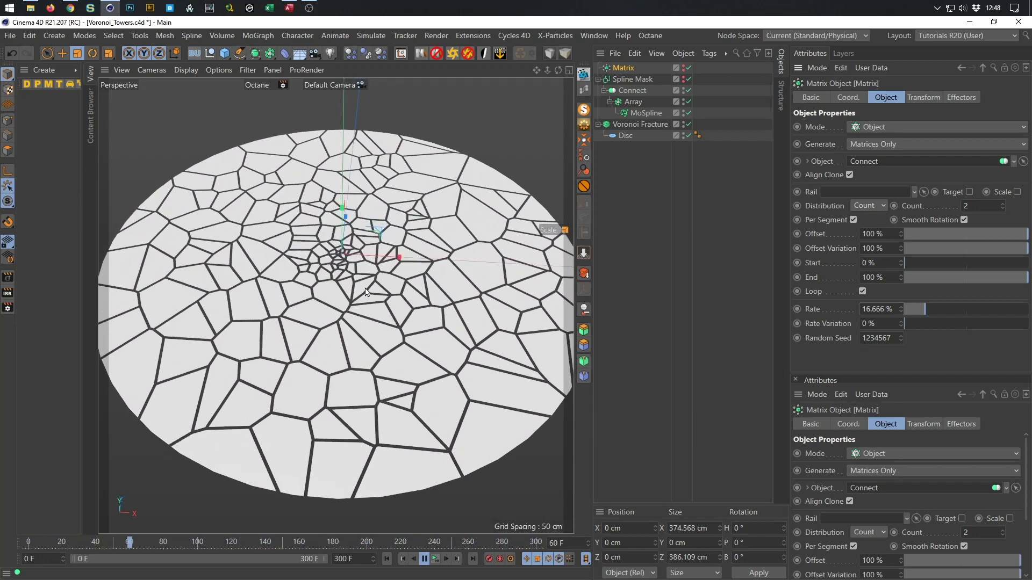
{"action": "scroll", "coordinate": [391, 275], "scroll_direction": "up", "scroll_amount": 4}
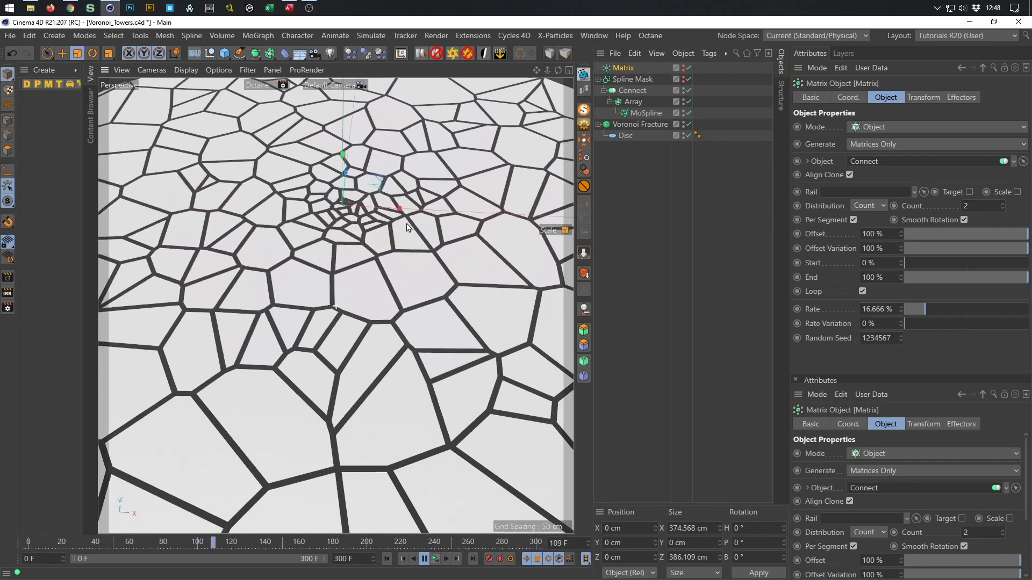
{"action": "scroll", "coordinate": [369, 354], "scroll_direction": "down", "scroll_amount": 3}
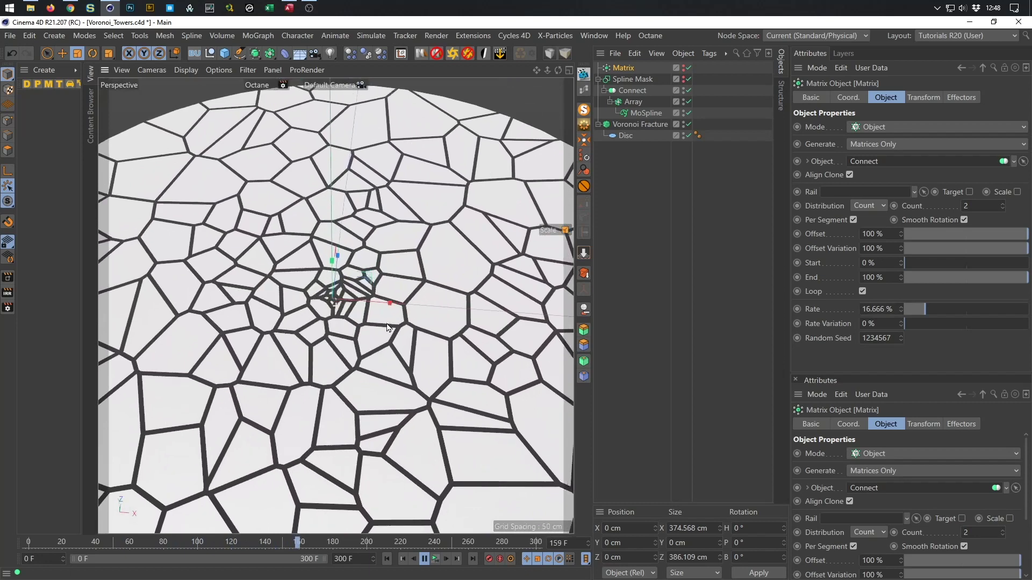
{"action": "scroll", "coordinate": [287, 352], "scroll_direction": "down", "scroll_amount": 4}
{"action": "scroll", "coordinate": [287, 352], "scroll_direction": "down", "scroll_amount": 3}
{"action": "scroll", "coordinate": [293, 328], "scroll_direction": "up", "scroll_amount": 3}
{"action": "scroll", "coordinate": [296, 312], "scroll_direction": "down", "scroll_amount": 3}
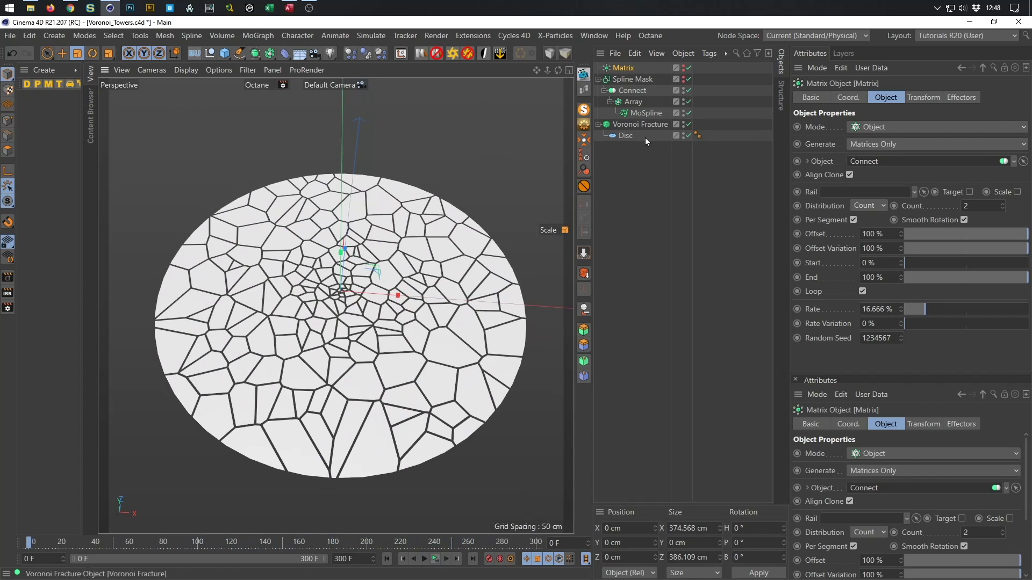
- Set the Disc's Outer Radius to 1000 cm
{"action": "left_click", "coordinate": [626, 135]}
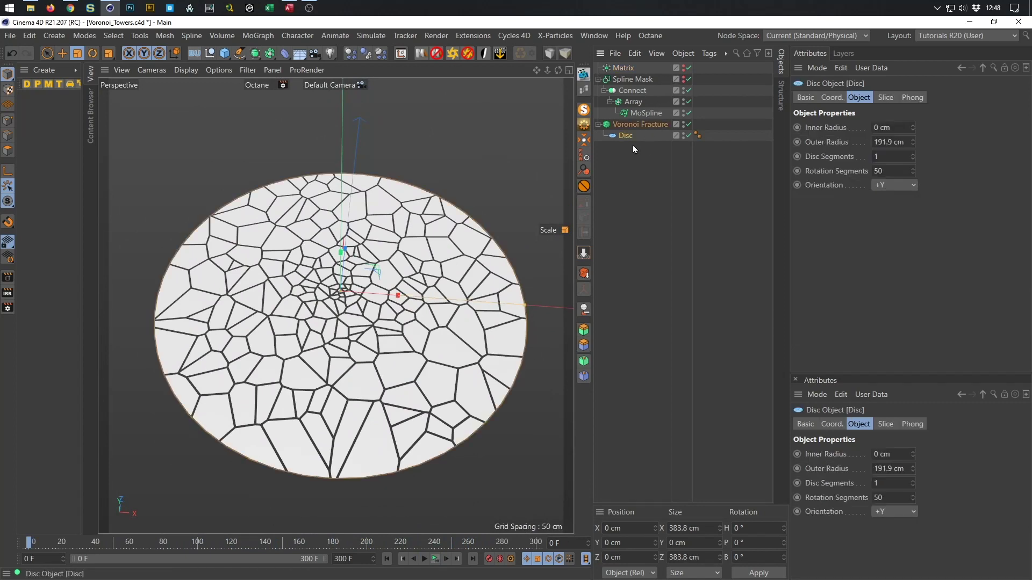
{"action": "left_click_drag", "start_coordinate": [900, 128], "coordinate": [807, 159]}
{"action": "key", "text": "Tab"}
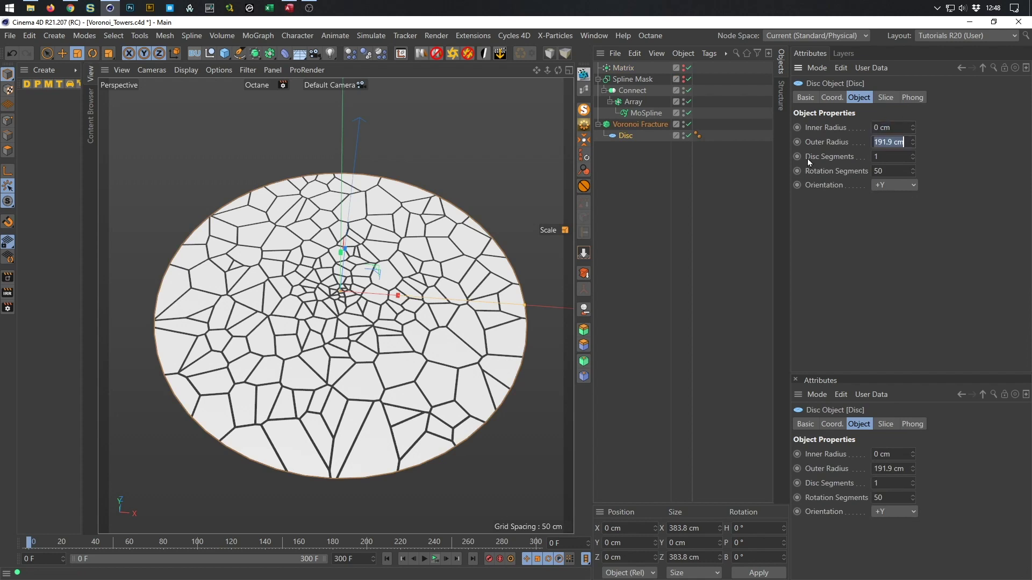
{"action": "type", "text": "1000"}
{"action": "key", "text": "Return"}
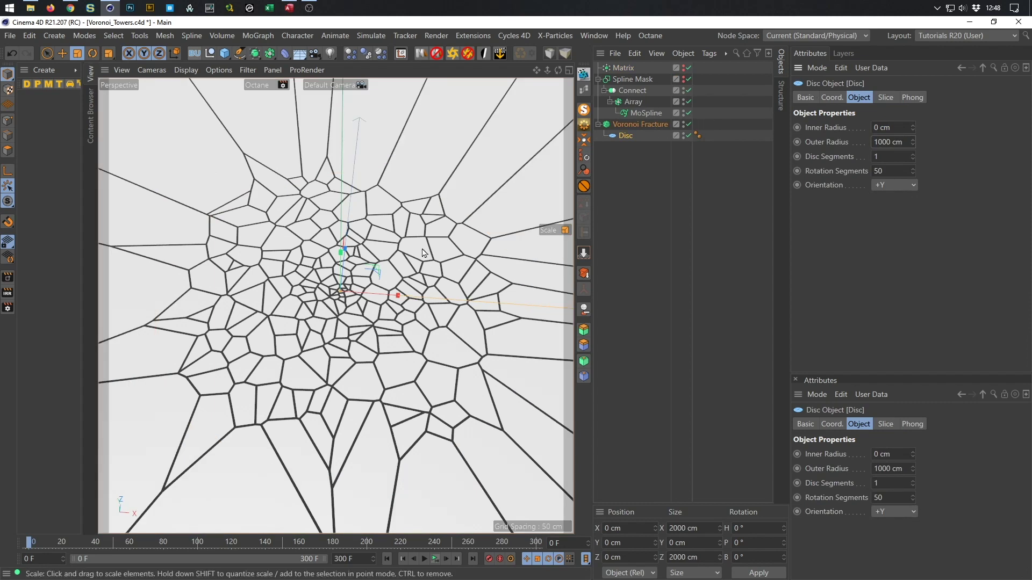
{"action": "scroll", "coordinate": [387, 257], "scroll_direction": "down", "scroll_amount": 5}
{"action": "scroll", "coordinate": [387, 257], "scroll_direction": "up", "scroll_amount": 5}
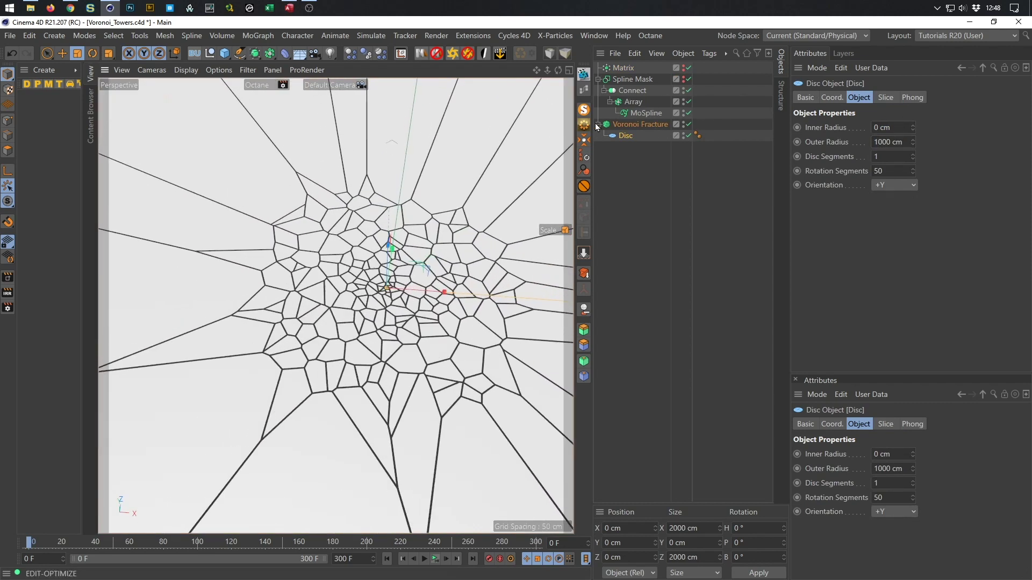
- Lengthen the MoSpline to 777 cm, previewing the animation after each change
{"action": "left_click", "coordinate": [646, 113]}
{"action": "left_click", "coordinate": [909, 98]}
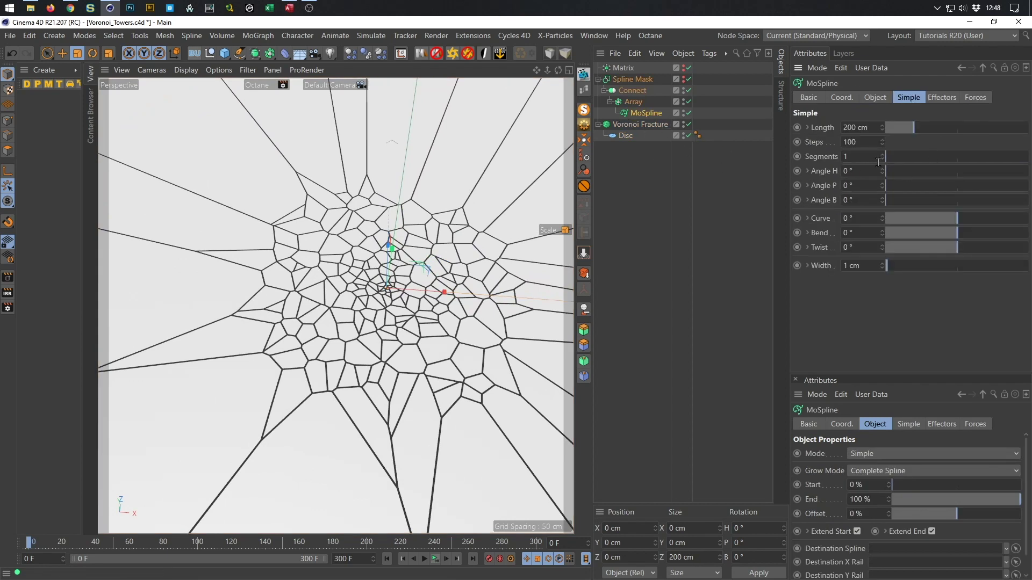
{"action": "left_click_drag", "start_coordinate": [915, 127], "coordinate": [956, 133]}
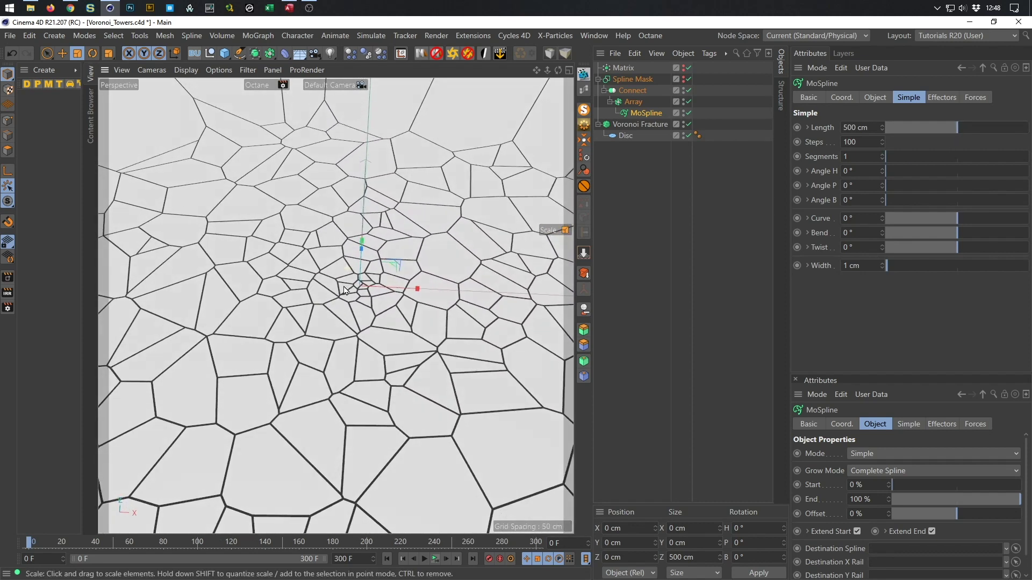
{"action": "left_click_drag", "start_coordinate": [352, 290], "coordinate": [345, 259], "text": "alt"}
{"action": "left_click", "coordinate": [435, 559]}
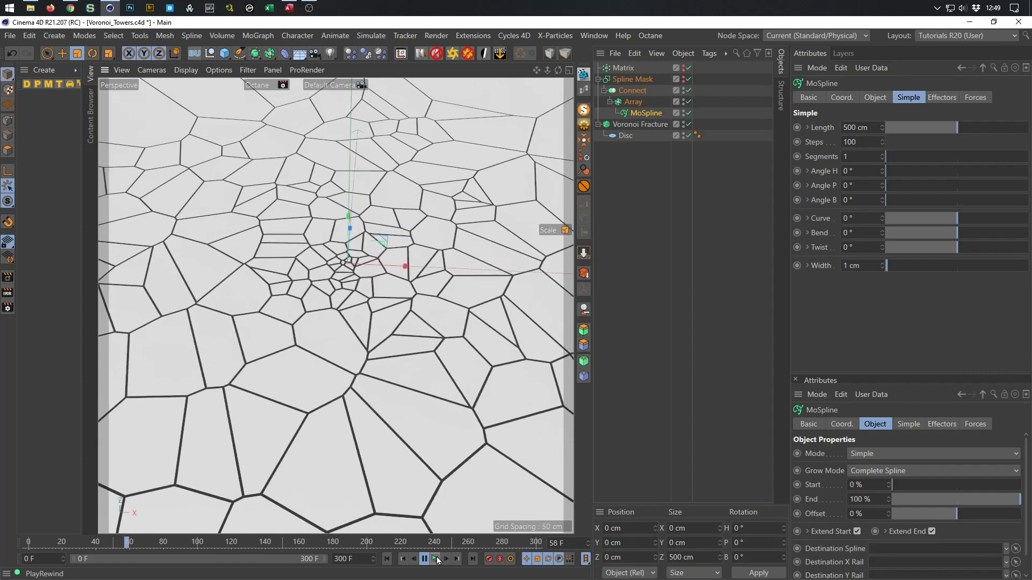
{"action": "left_click", "coordinate": [436, 559]}
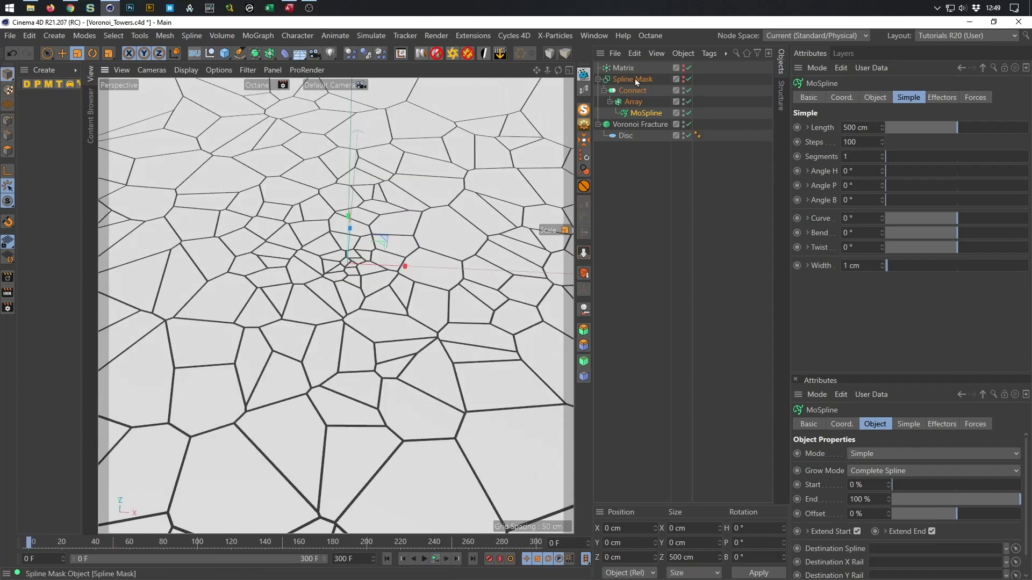
{"action": "left_click_drag", "start_coordinate": [958, 128], "coordinate": [998, 130]}
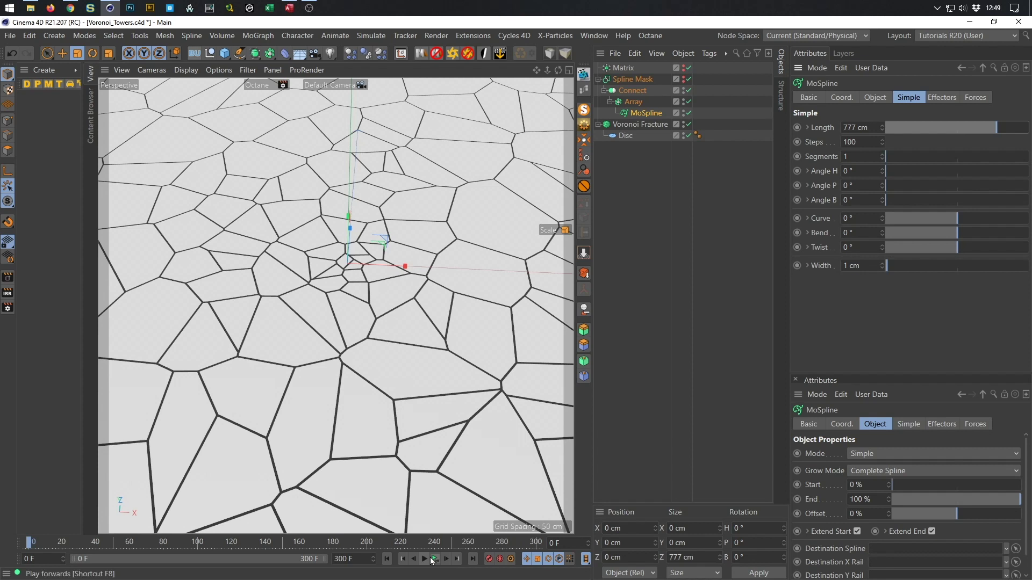
{"action": "left_click", "coordinate": [434, 559]}
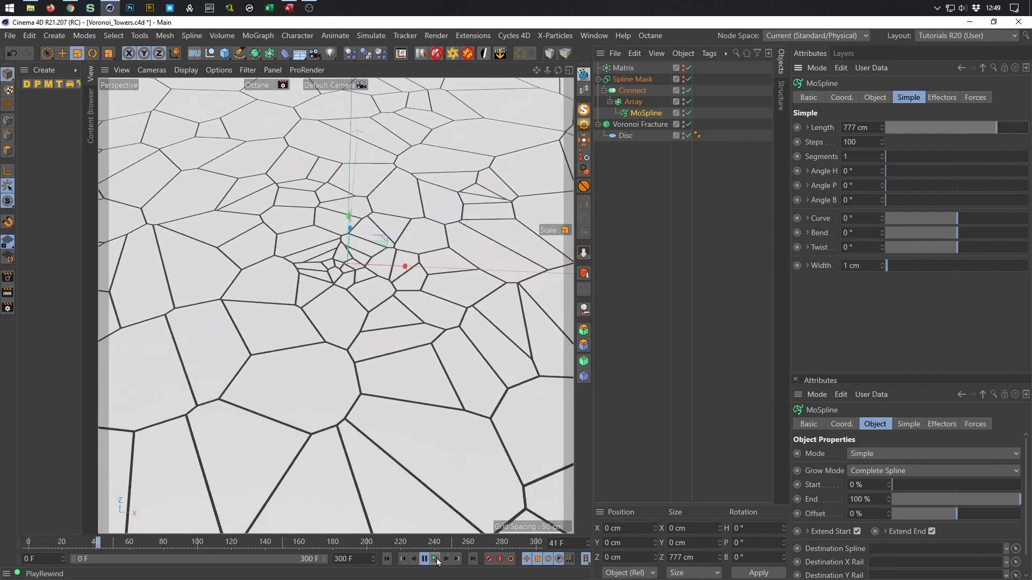
{"action": "left_click", "coordinate": [435, 559]}
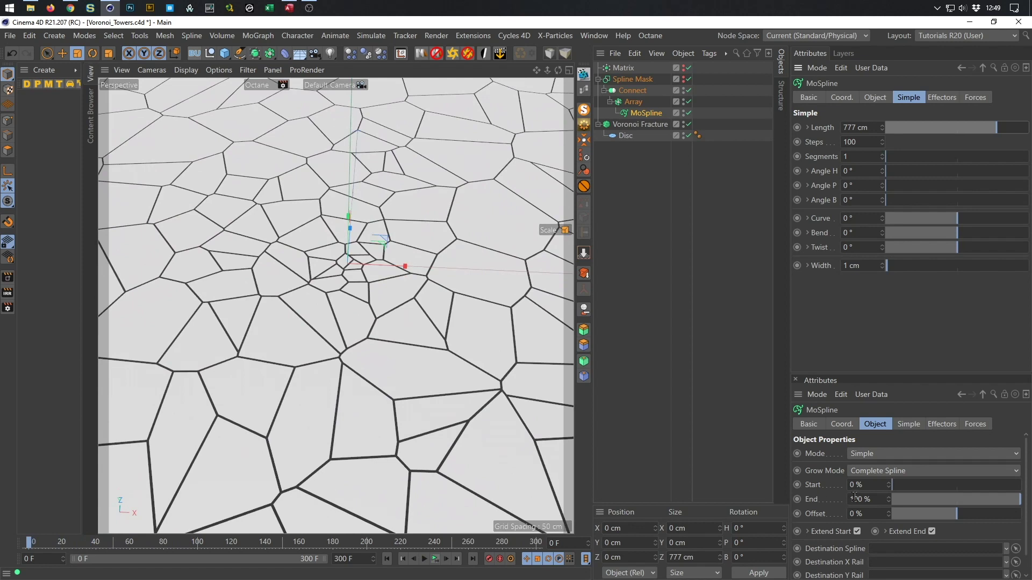
- Halve the Matrix Rate to 8.333% with /2 and preview the animation
{"action": "left_click", "coordinate": [624, 68]}
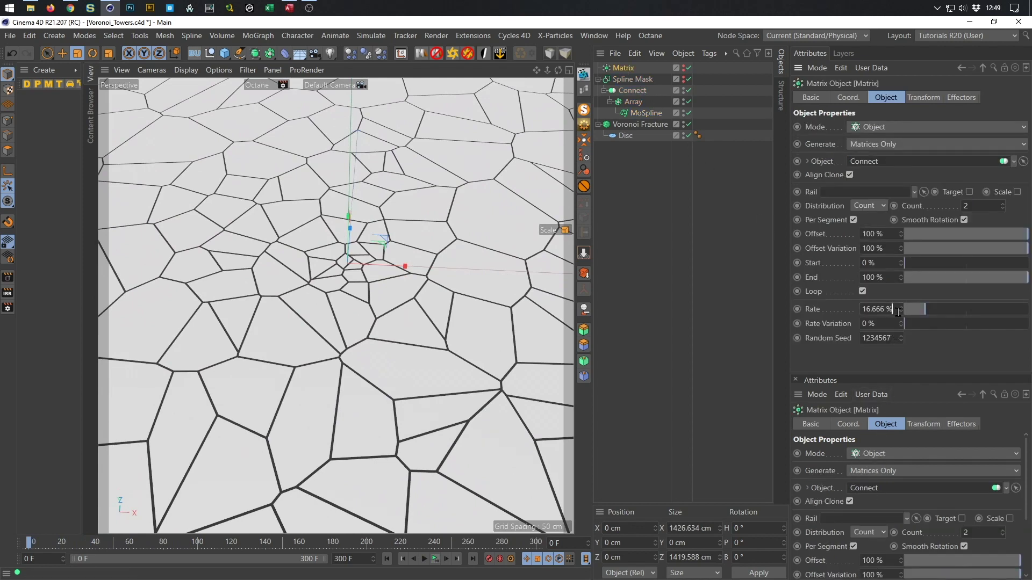
{"action": "type", "text": "/2"}
{"action": "key", "text": "Return"}
{"action": "left_click", "coordinate": [436, 559]}
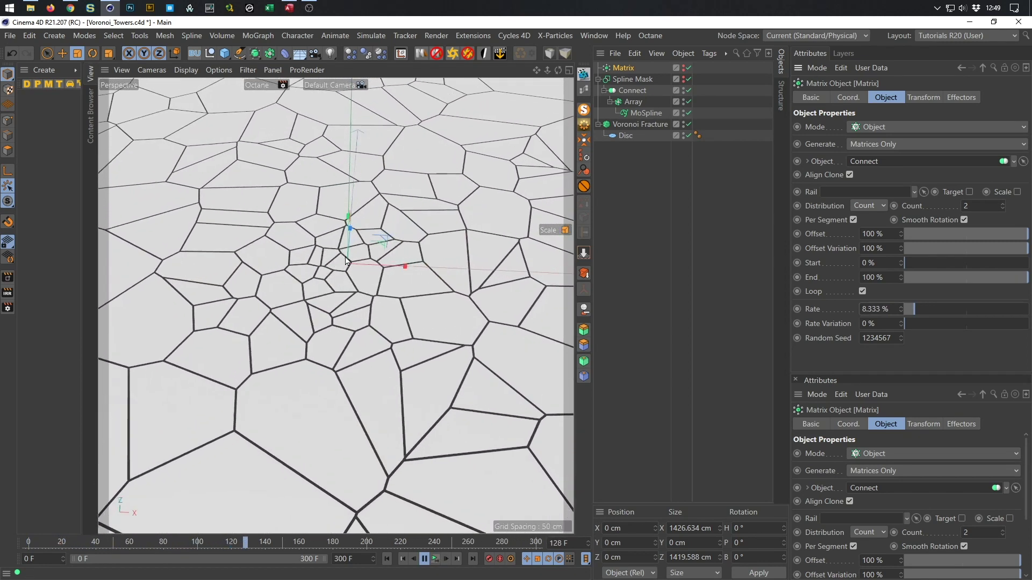
{"action": "left_click", "coordinate": [439, 560]}
{"action": "key", "text": "shift+f"}
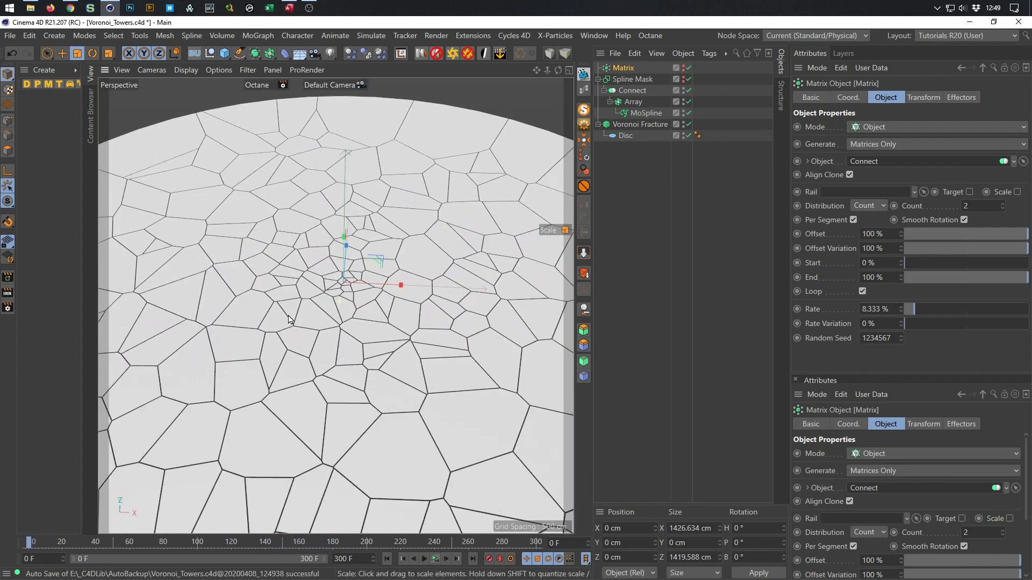
- Raise the Matrix Count to 4 and preview the denser fracture
{"action": "scroll", "coordinate": [355, 318], "scroll_direction": "up", "scroll_amount": 6}
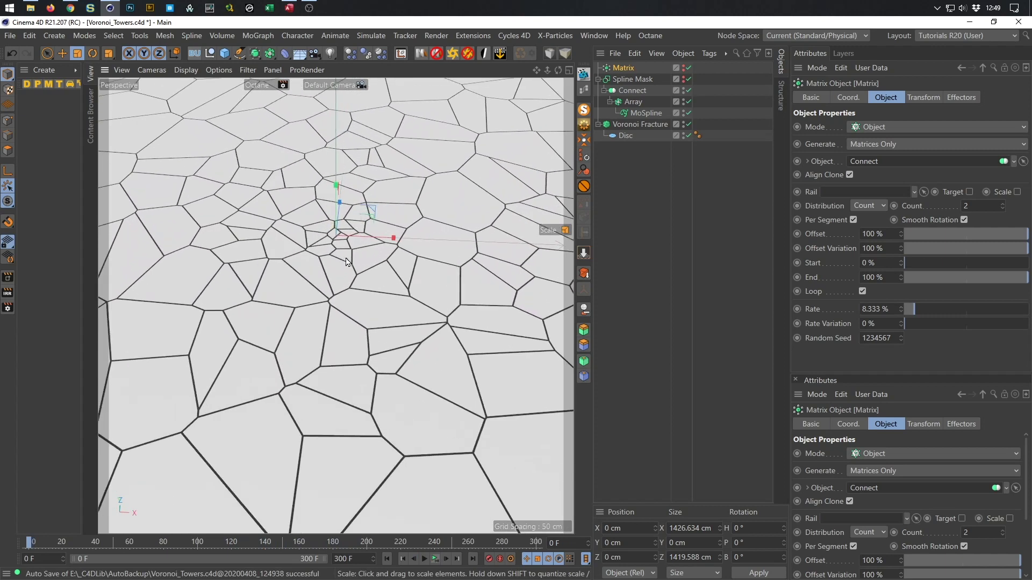
{"action": "scroll", "coordinate": [344, 293], "scroll_direction": "up", "scroll_amount": 2}
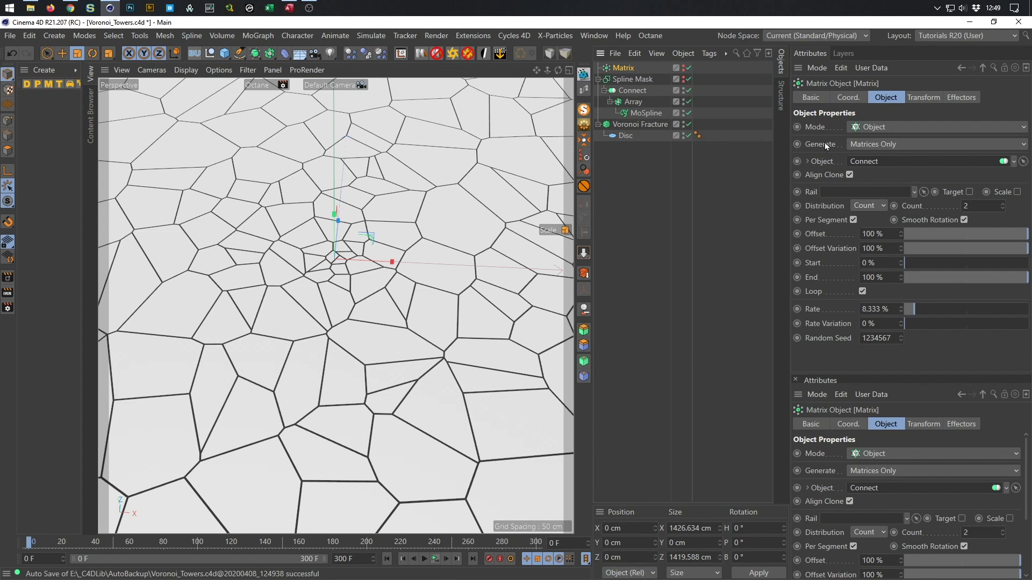
{"action": "left_click", "coordinate": [1003, 204]}
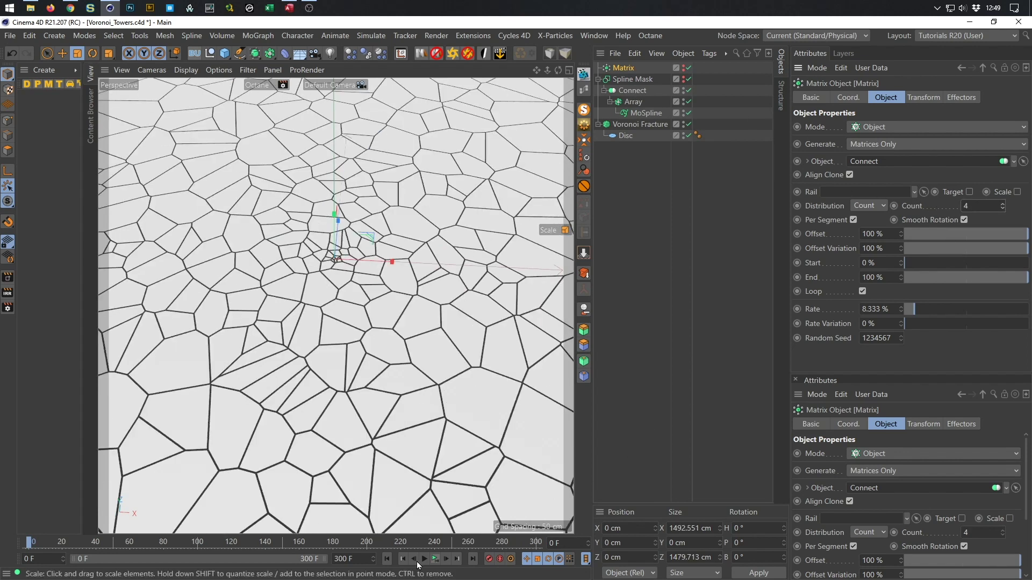
{"action": "left_click", "coordinate": [435, 560]}
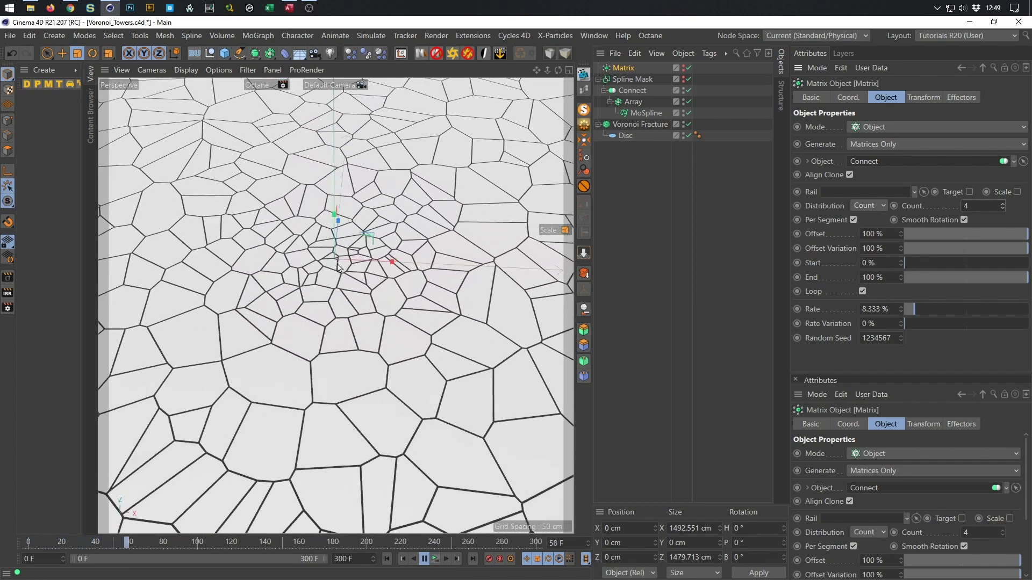
{"action": "left_click", "coordinate": [441, 559]}
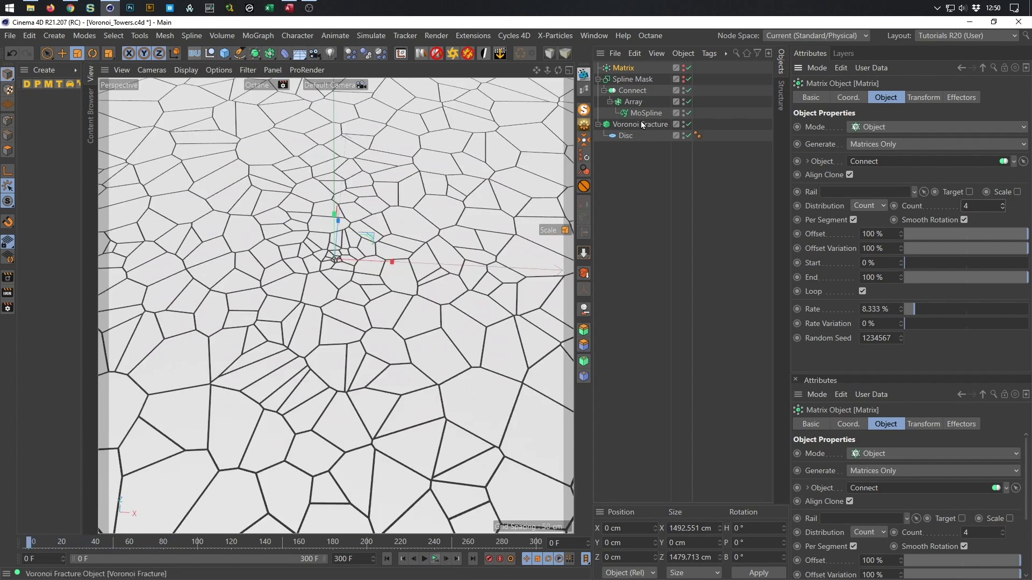
- Set the Array object's Radius to 5 cm and inspect the rearranged cells
{"action": "left_click", "coordinate": [634, 102]}
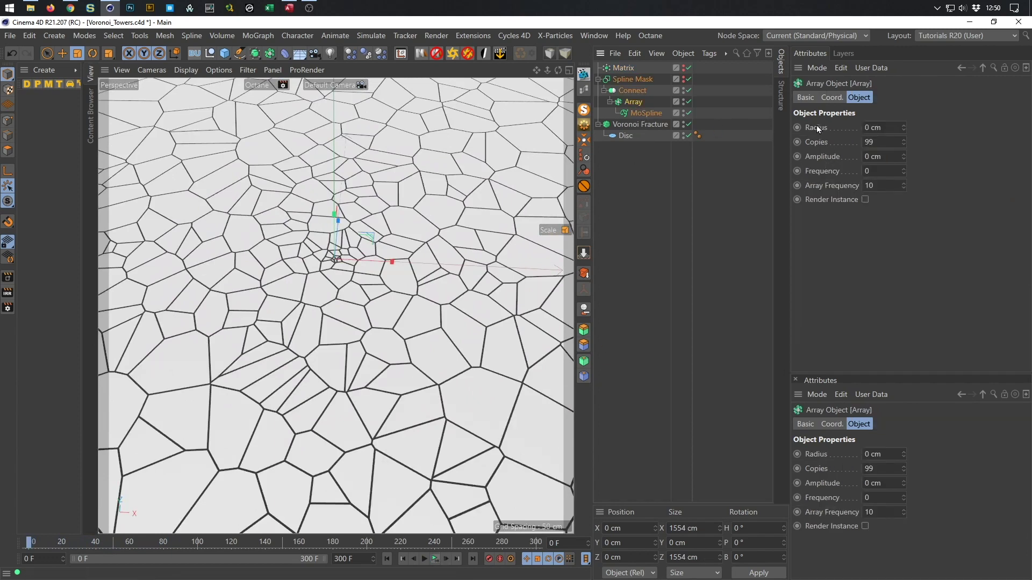
{"action": "mouse_move", "coordinate": [904, 125]}
{"action": "left_mouse_down"}
{"action": "mouse_move", "coordinate": [904, 83]}
{"action": "mouse_move", "coordinate": [904, 125]}
{"action": "left_mouse_up"}
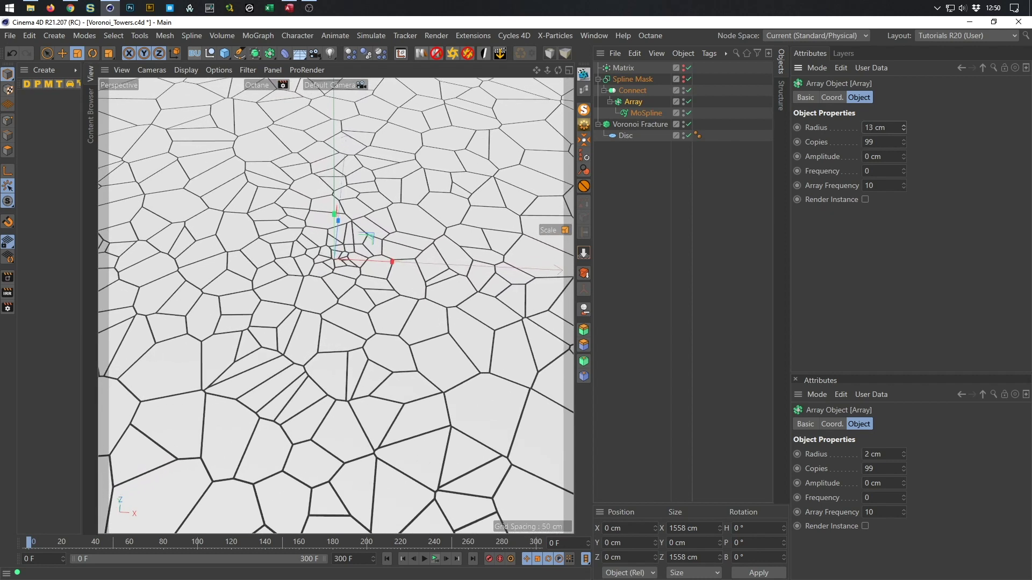
{"action": "double_click", "coordinate": [874, 127]}
{"action": "type", "text": "5"}
{"action": "key", "text": "Return"}
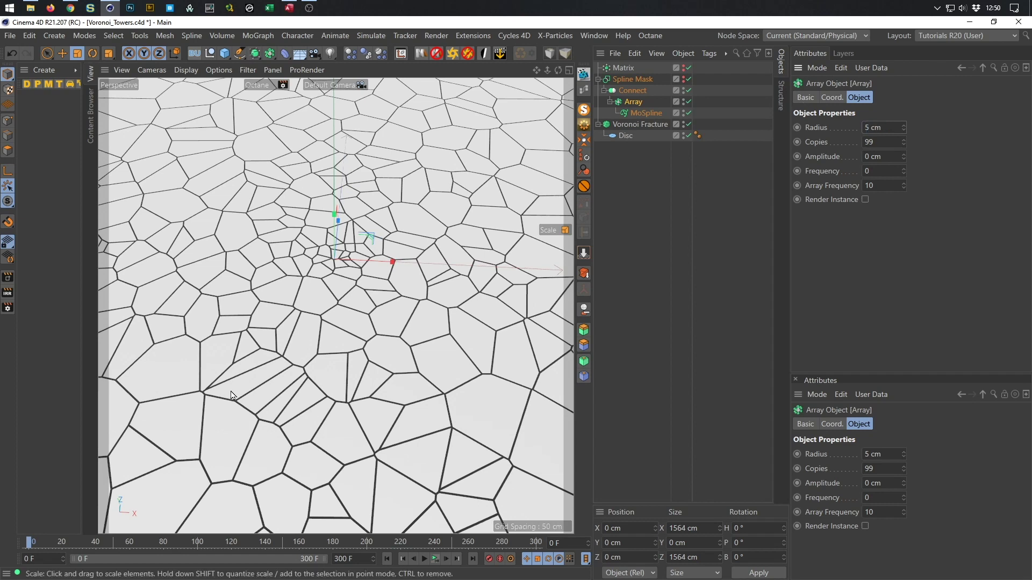
{"action": "scroll", "coordinate": [388, 321], "scroll_direction": "down", "scroll_amount": 10}
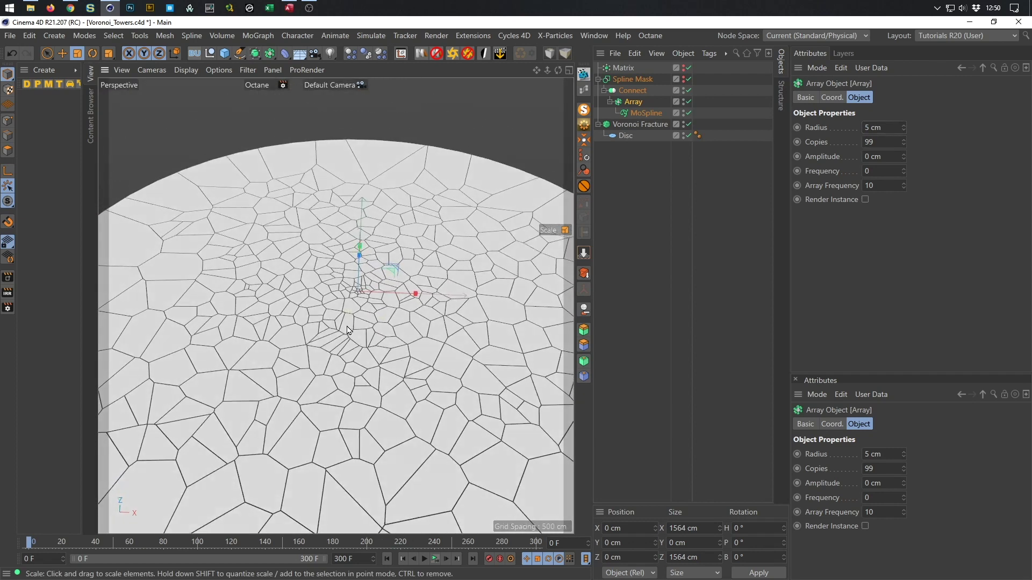
{"action": "middle_click_drag", "start_coordinate": [369, 301], "coordinate": [359, 243], "text": "alt"}
{"action": "scroll", "coordinate": [359, 243], "scroll_direction": "up", "scroll_amount": 8}
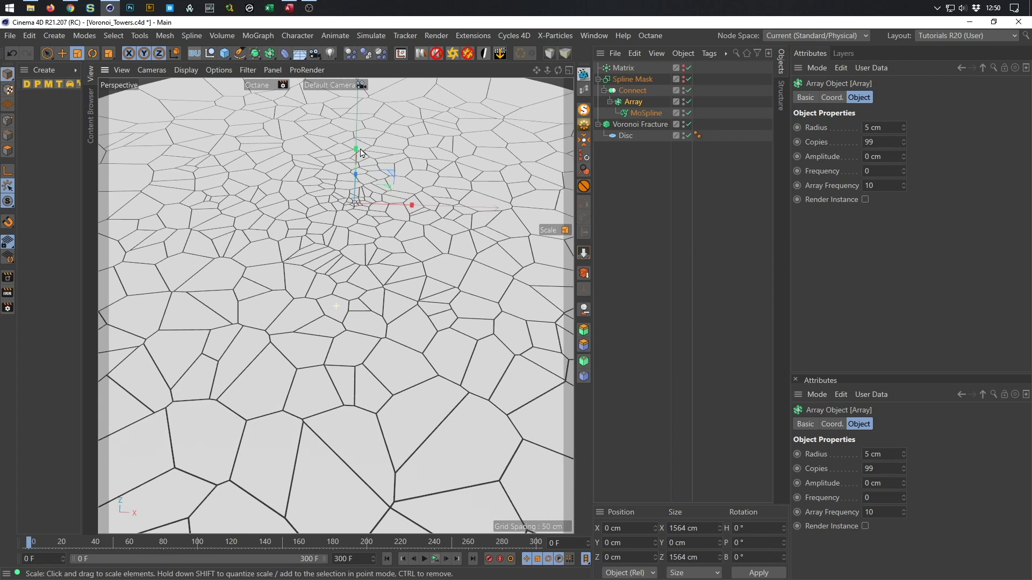
{"action": "middle_click_drag", "start_coordinate": [376, 179], "coordinate": [328, 279], "text": "alt"}
{"action": "scroll", "coordinate": [330, 276], "scroll_direction": "up", "scroll_amount": 3}
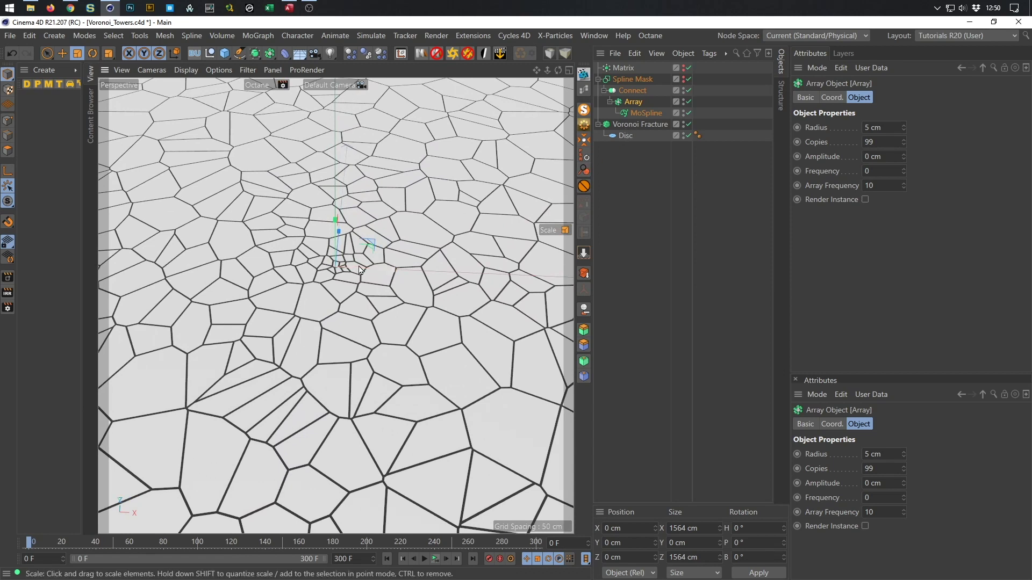
- Add a Plain effector to the Voronoi Fracture's effectors
{"action": "left_click", "coordinate": [629, 127]}
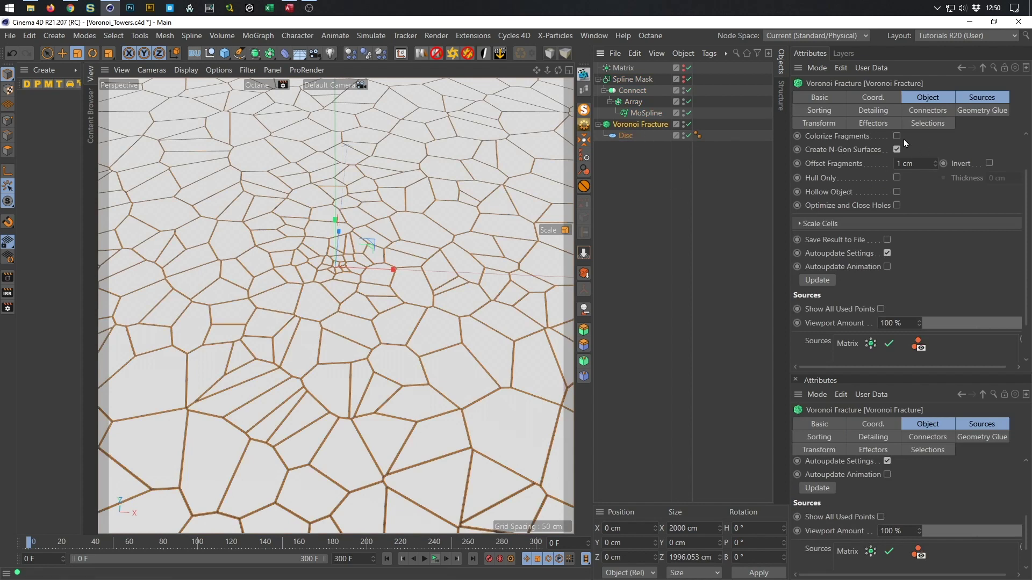
{"action": "left_click", "coordinate": [874, 124]}
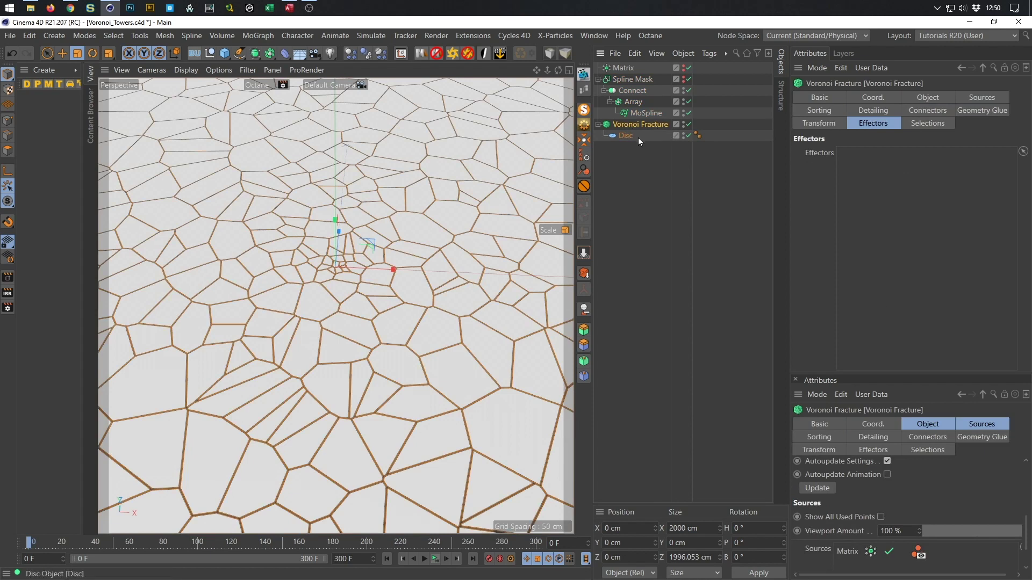
{"action": "left_click", "coordinate": [257, 36]}
{"action": "mouse_move", "coordinate": [333, 56]}
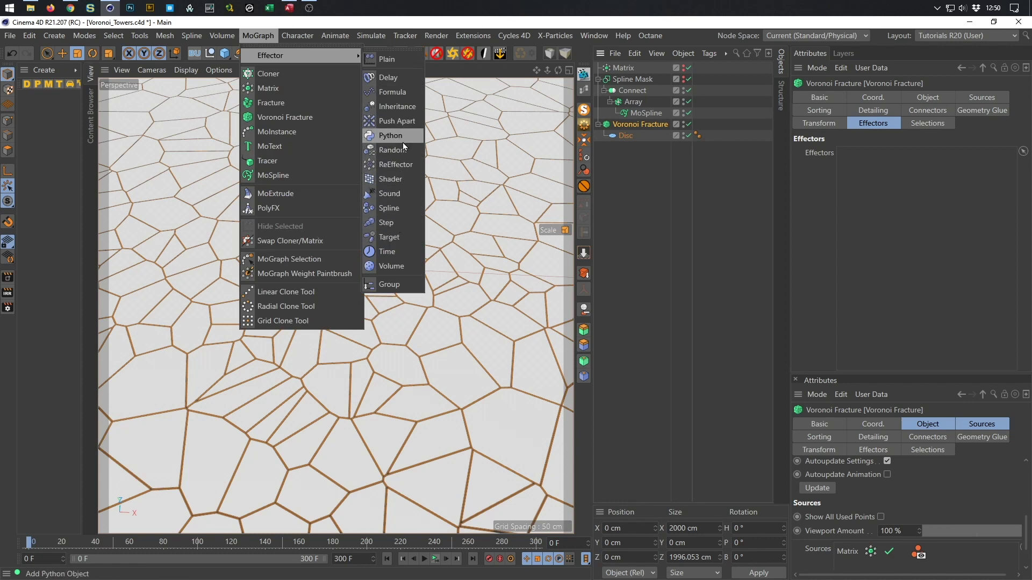
{"action": "left_click", "coordinate": [392, 60]}
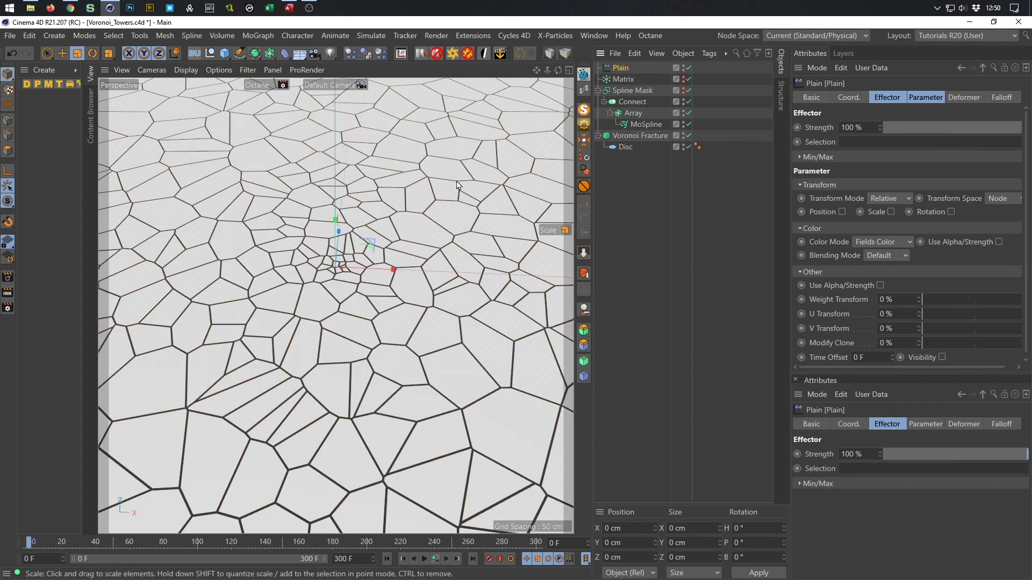
- Set the Plain effector to transform Scale instead of Position
{"action": "left_click", "coordinate": [915, 99]}
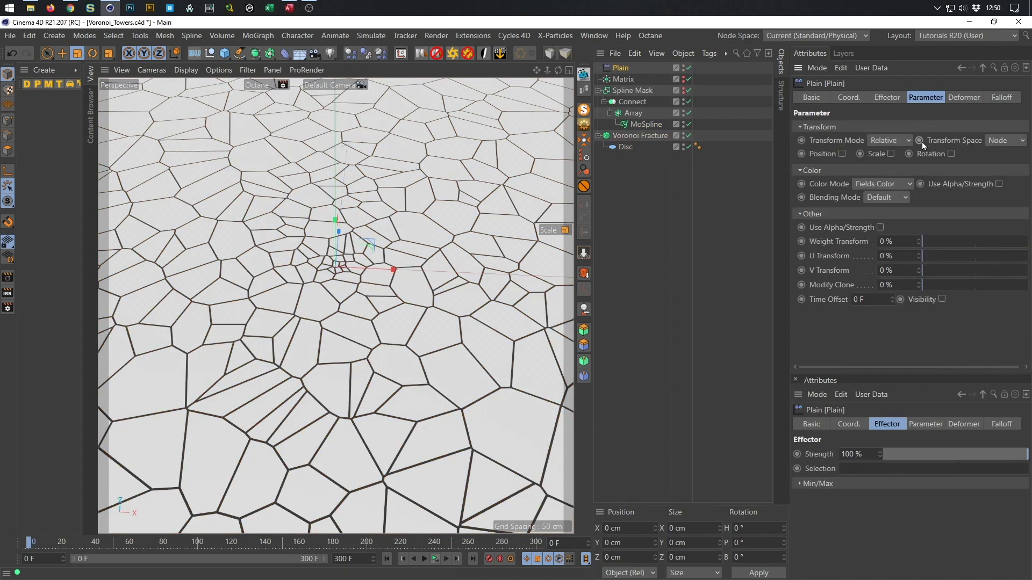
{"action": "left_click", "coordinate": [890, 154]}
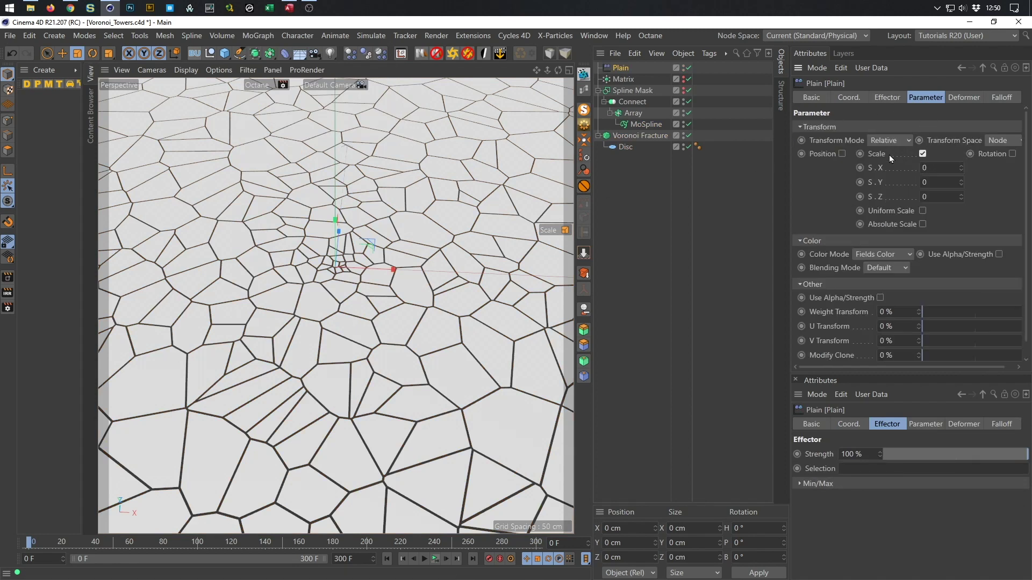
{"action": "left_click", "coordinate": [922, 154]}
{"action": "left_click", "coordinate": [842, 154]}
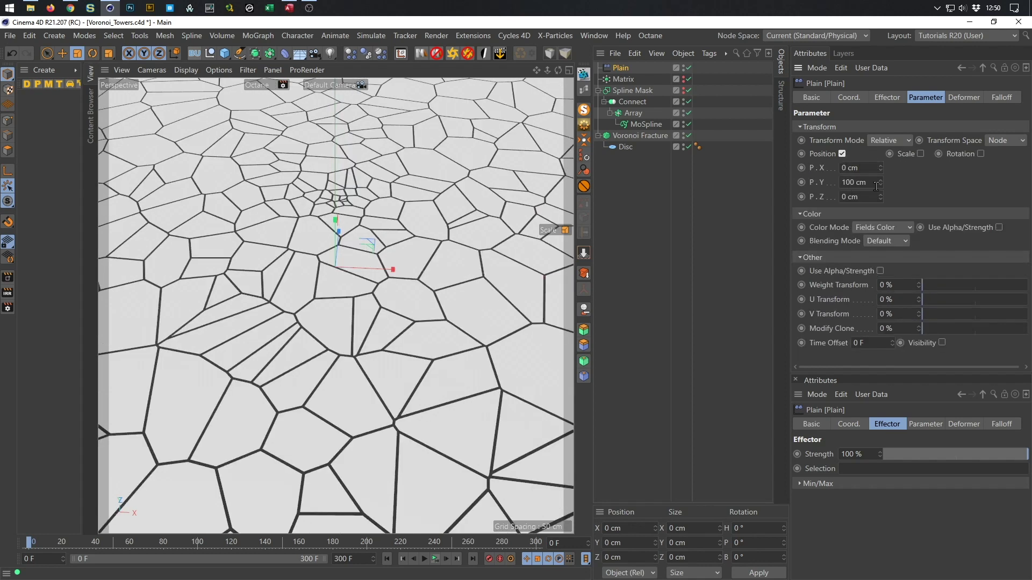
{"action": "left_click_drag", "start_coordinate": [882, 184], "coordinate": [882, 183]}
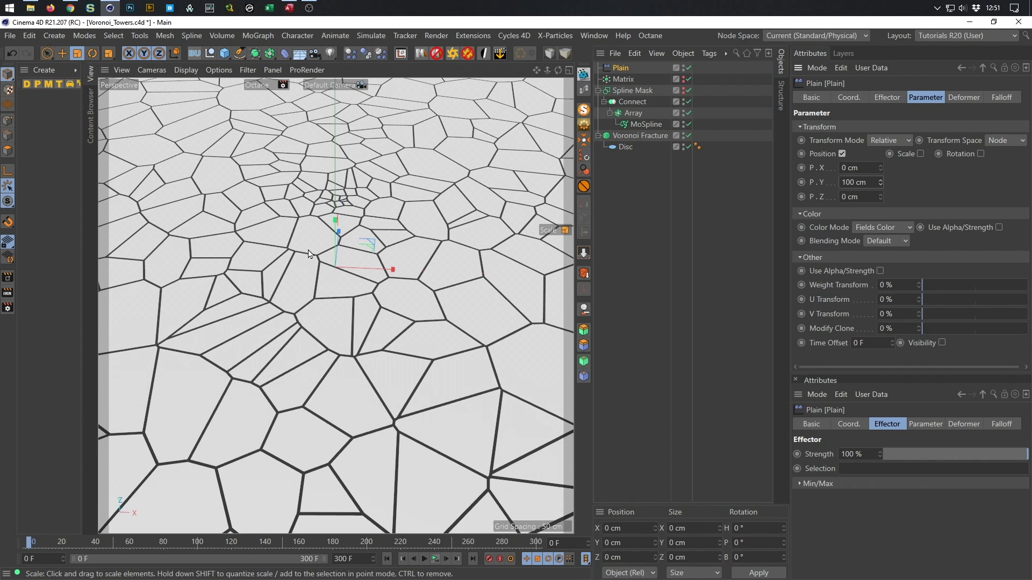
{"action": "left_click", "coordinate": [842, 154]}
{"action": "left_click", "coordinate": [891, 154]}
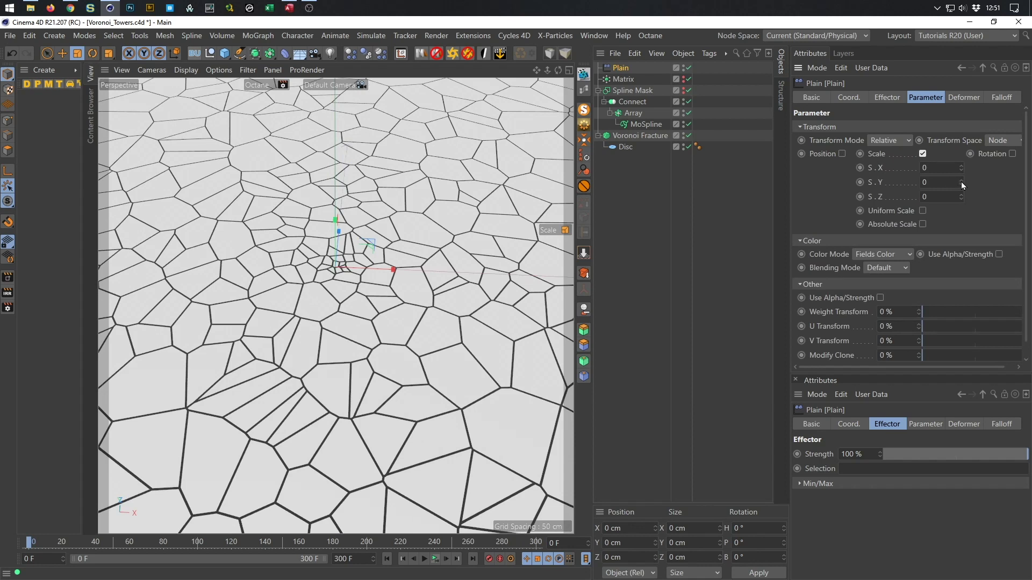
- Reset the Plain effector's S.Y to 0 and delete the Disc
{"action": "left_click_drag", "start_coordinate": [961, 182], "coordinate": [961, 167]}
{"action": "right_click", "coordinate": [961, 182]}
{"action": "left_click", "coordinate": [627, 147]}
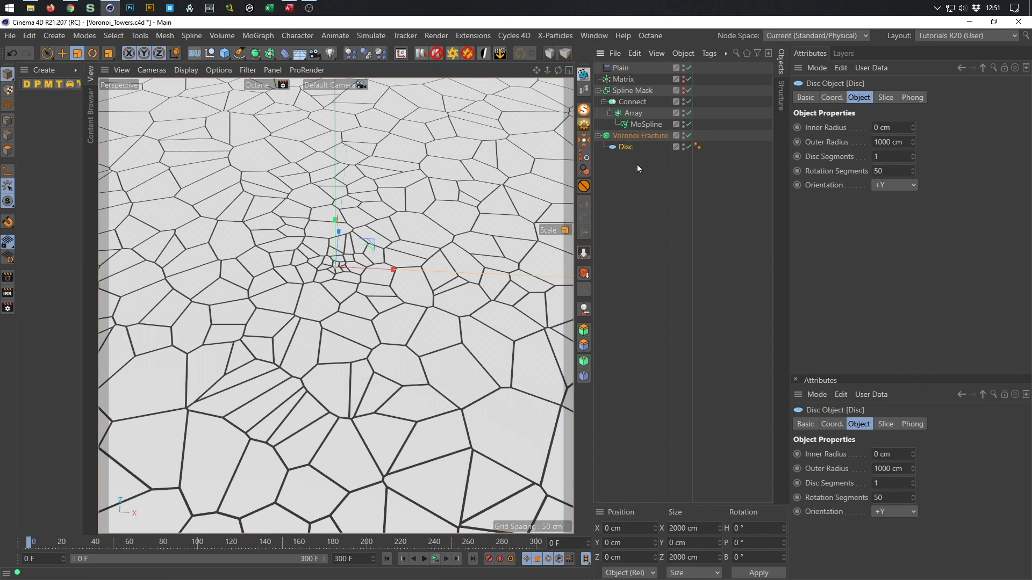
{"action": "key", "text": "Delete"}
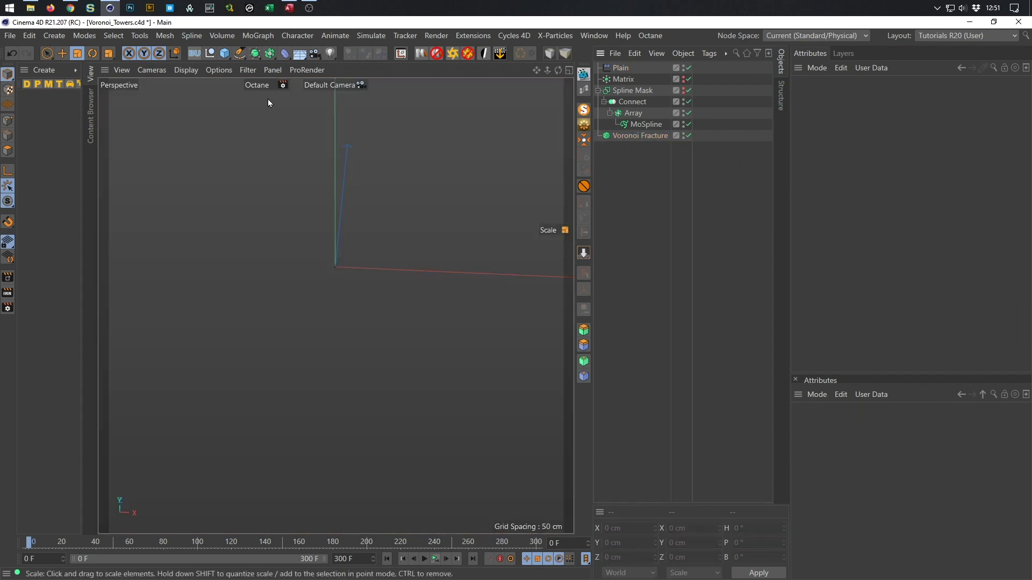
- Add a Cylinder with 1000 cm radius, 1 cm height and 50 rotation segments
{"action": "left_click", "coordinate": [226, 55]}
{"action": "left_click", "coordinate": [461, 68]}
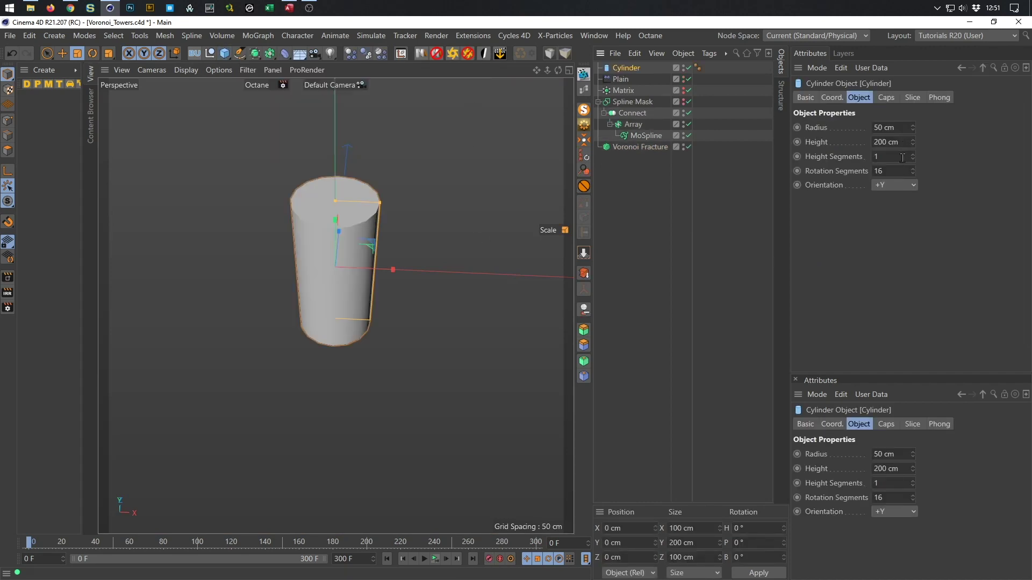
{"action": "key", "text": "ctrl+a"}
{"action": "type", "text": "1"}
{"action": "key", "text": "Return"}
{"action": "double_click", "coordinate": [900, 171]}
{"action": "type", "text": "50"}
{"action": "key", "text": "Return"}
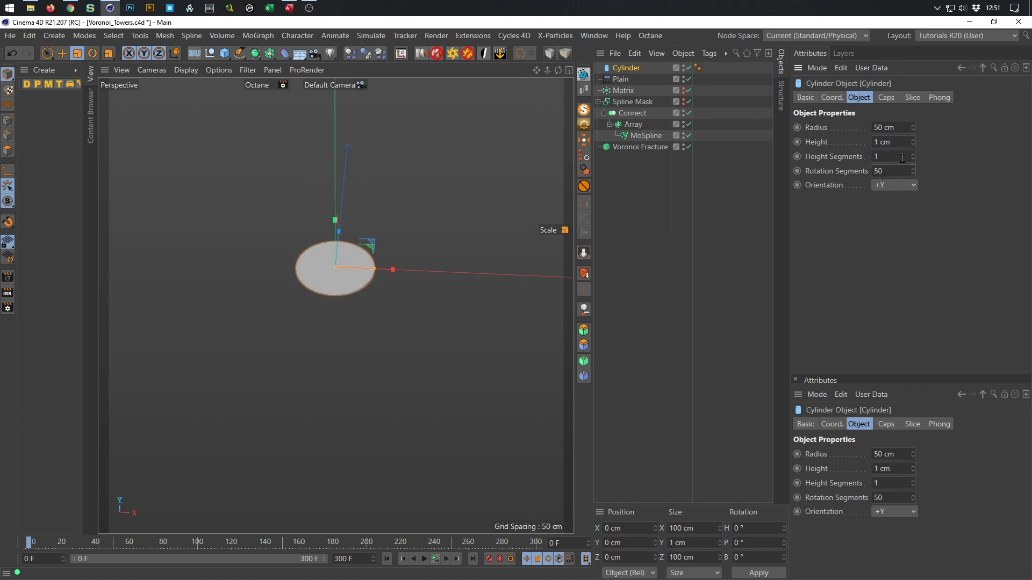
{"action": "left_click", "coordinate": [906, 129]}
{"action": "type", "text": "1000"}
{"action": "key", "text": "Return"}
- Put the cylinder inside the Voronoi Fracture and preview the fractured result
{"action": "left_click_drag", "start_coordinate": [633, 69], "coordinate": [633, 111]}
{"action": "left_click_drag", "start_coordinate": [637, 147], "coordinate": [637, 146]}
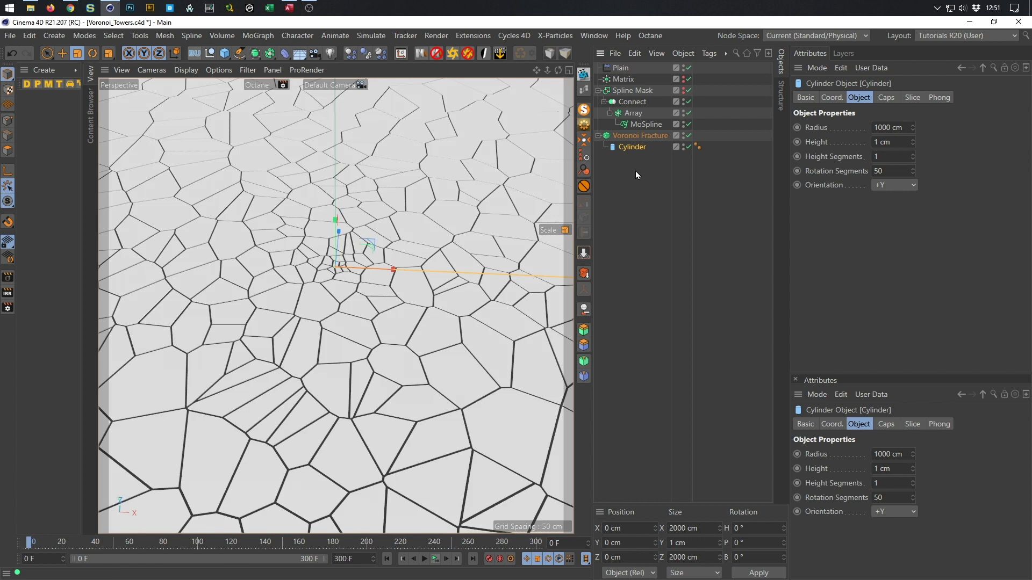
{"action": "left_click", "coordinate": [436, 559]}
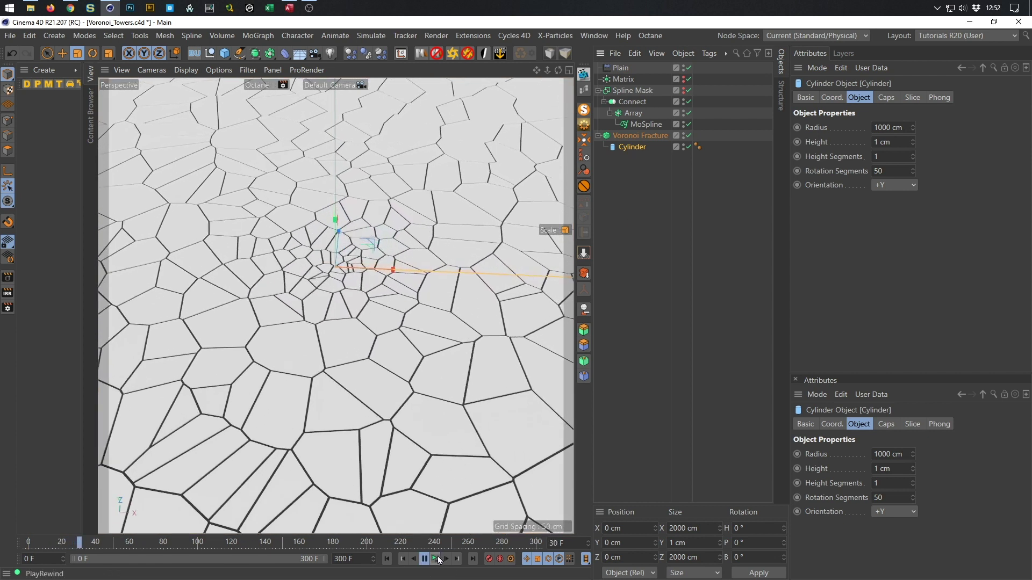
{"action": "left_click", "coordinate": [438, 560]}
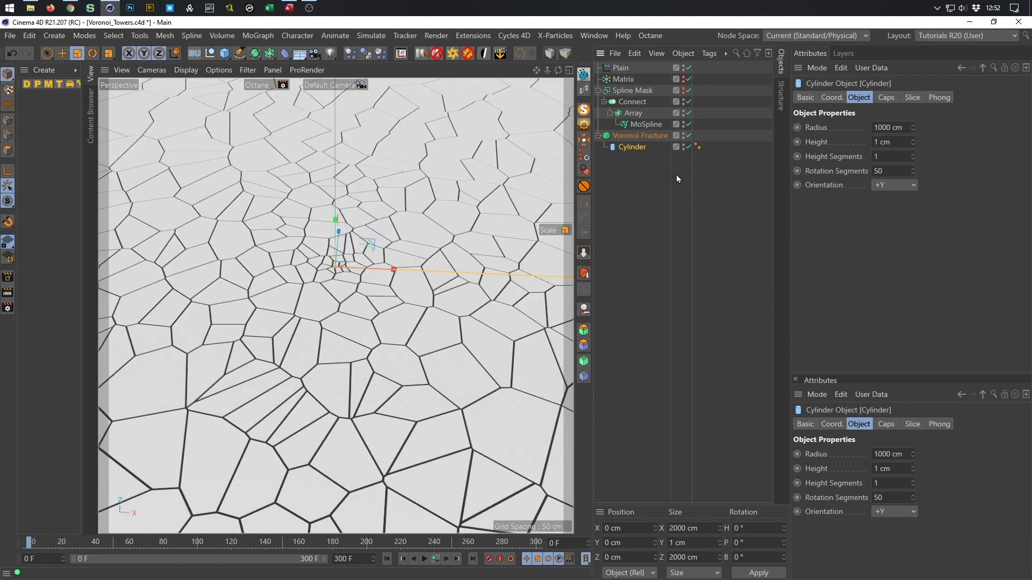
{"action": "left_click", "coordinate": [623, 69]}
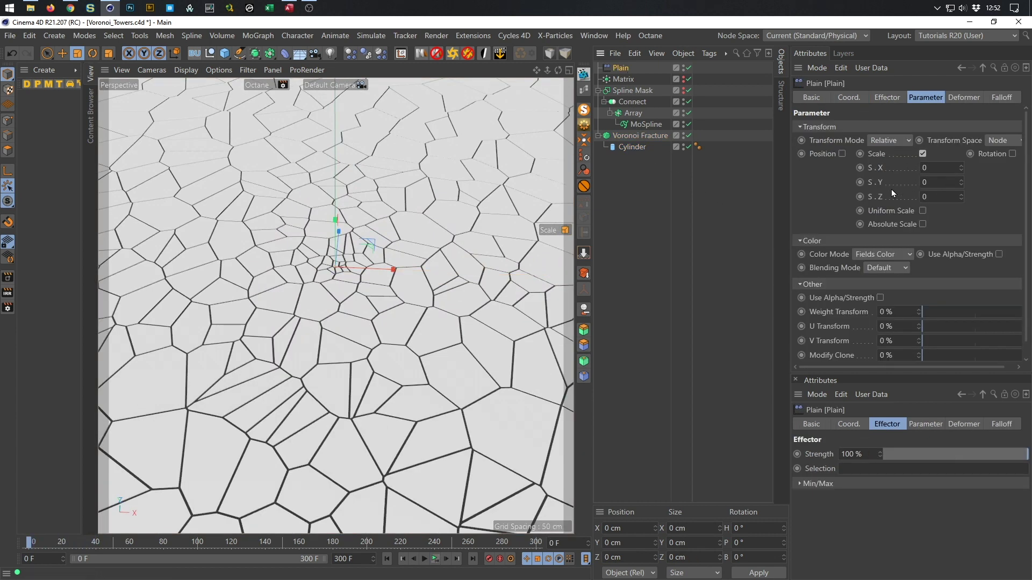
- Enable Absolute Scale on the Plain effector, keeping Scale on and Position off
{"action": "left_click", "coordinate": [922, 224]}
{"action": "left_click_drag", "start_coordinate": [962, 184], "coordinate": [967, 144]}
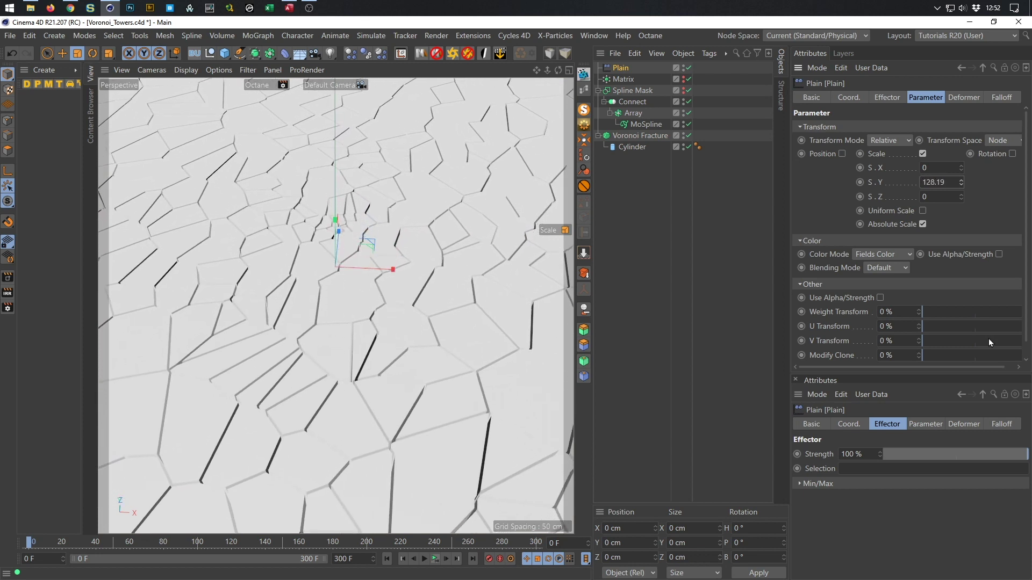
{"action": "scroll", "coordinate": [529, 192], "scroll_direction": "down", "scroll_amount": 5}
{"action": "left_click_drag", "start_coordinate": [530, 191], "coordinate": [428, 330], "text": "alt"}
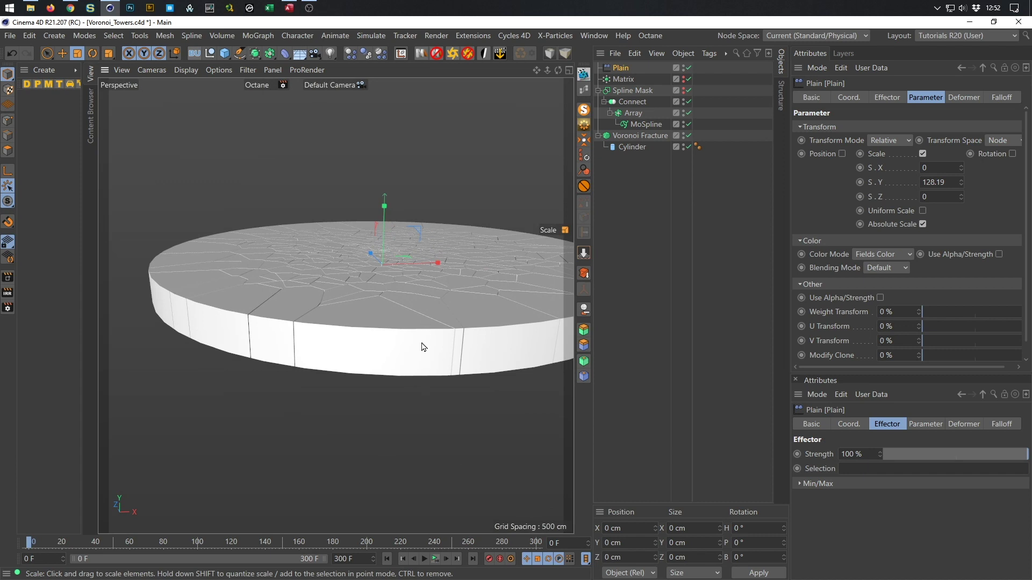
{"action": "left_click", "coordinate": [923, 156]}
{"action": "left_click", "coordinate": [842, 154]}
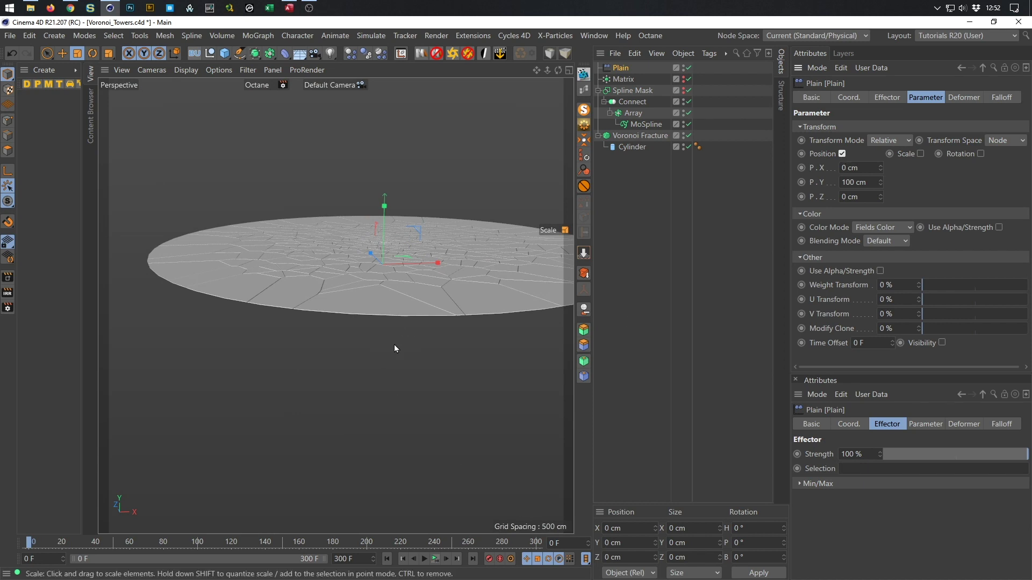
{"action": "left_click", "coordinate": [842, 154]}
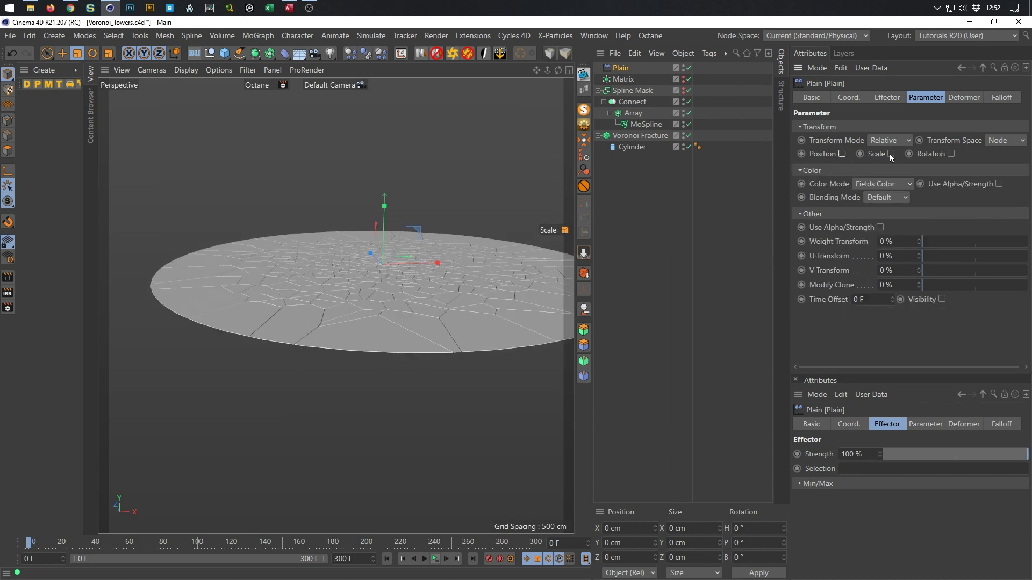
{"action": "left_click", "coordinate": [895, 153]}
{"action": "left_click_drag", "start_coordinate": [531, 285], "coordinate": [408, 260], "text": "alt"}
{"action": "scroll", "coordinate": [408, 261], "scroll_direction": "up", "scroll_amount": 2}
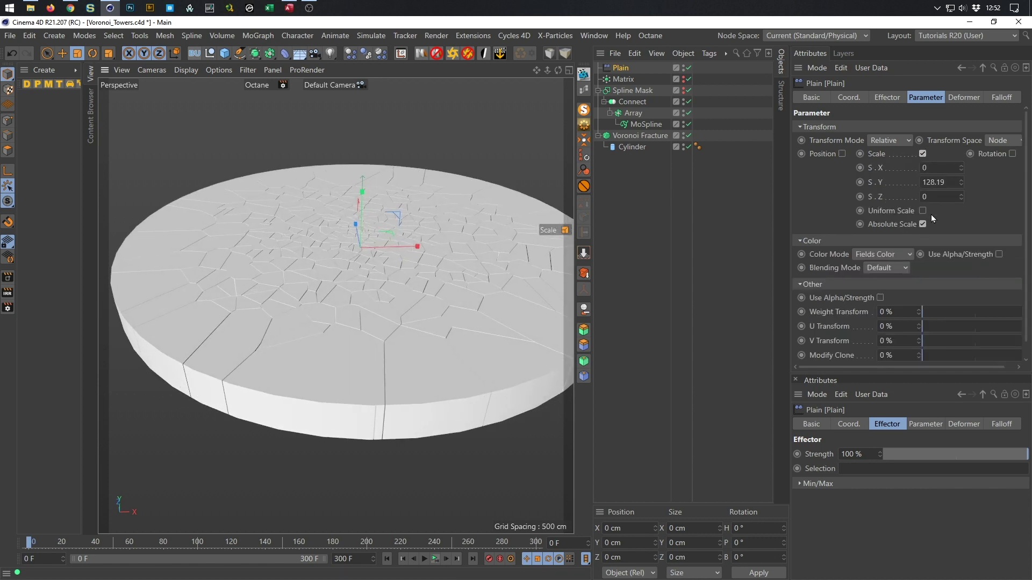
- Set the Plain effector's S.Y scale to 300
{"action": "left_click", "coordinate": [938, 182]}
{"action": "type", "text": "300"}
{"action": "key", "text": "Return"}
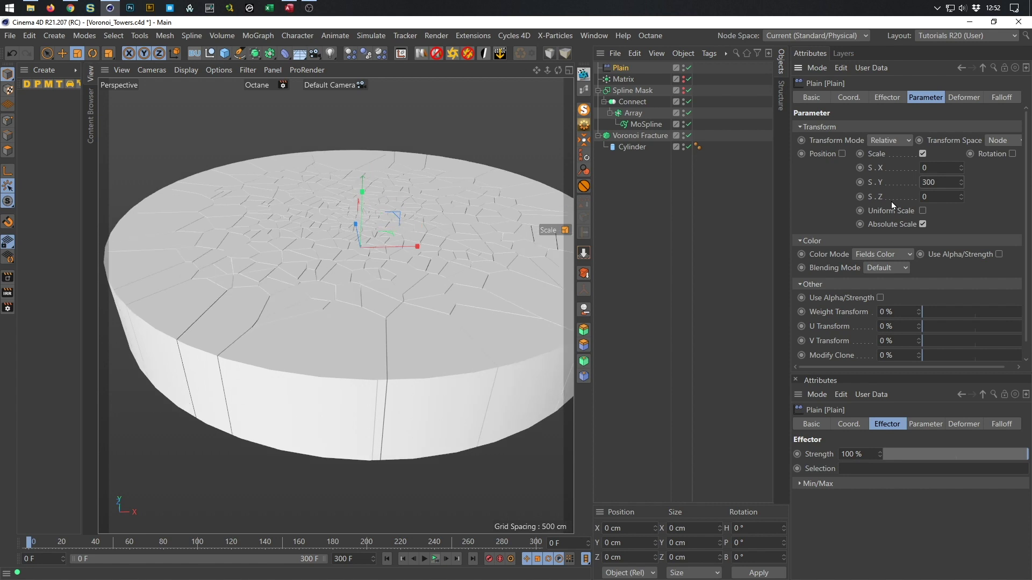
{"action": "scroll", "coordinate": [275, 403], "scroll_direction": "up", "scroll_amount": 2}
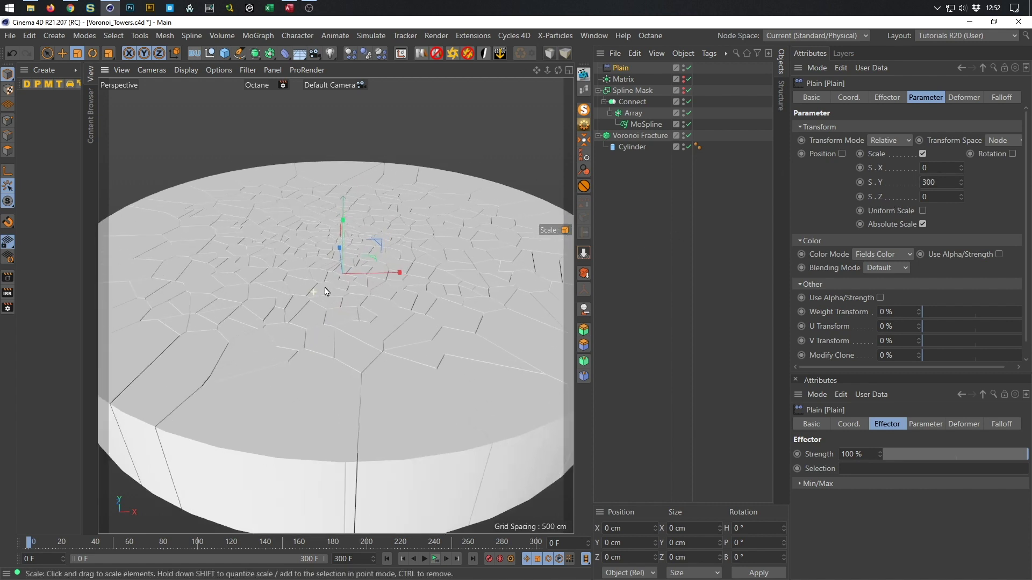
{"action": "scroll", "coordinate": [317, 301], "scroll_direction": "up", "scroll_amount": 3}
{"action": "scroll", "coordinate": [326, 294], "scroll_direction": "up", "scroll_amount": 4}
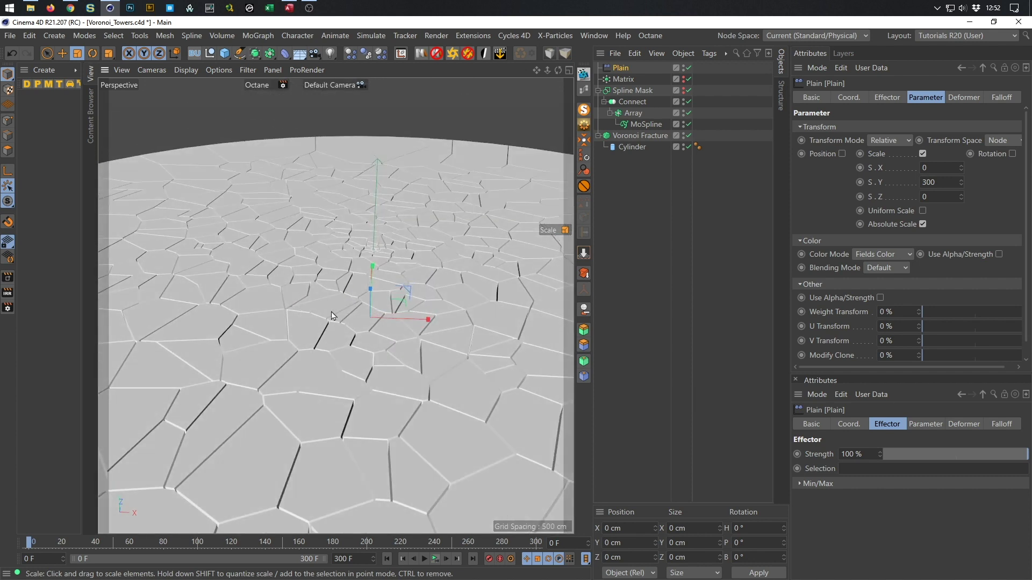
{"action": "middle_click_drag", "start_coordinate": [348, 313], "coordinate": [367, 280], "text": "alt"}
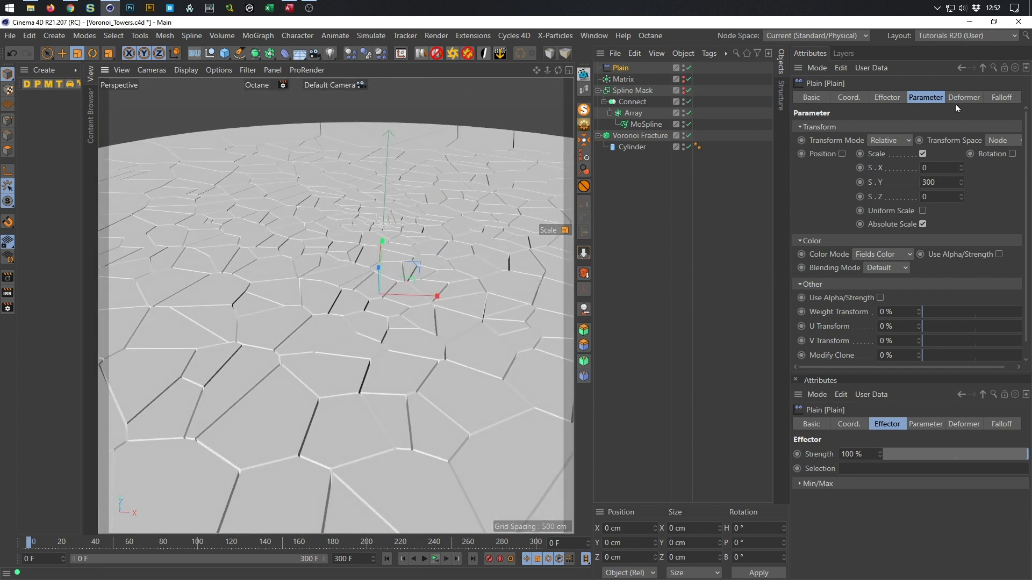
{"action": "left_click", "coordinate": [999, 99]}
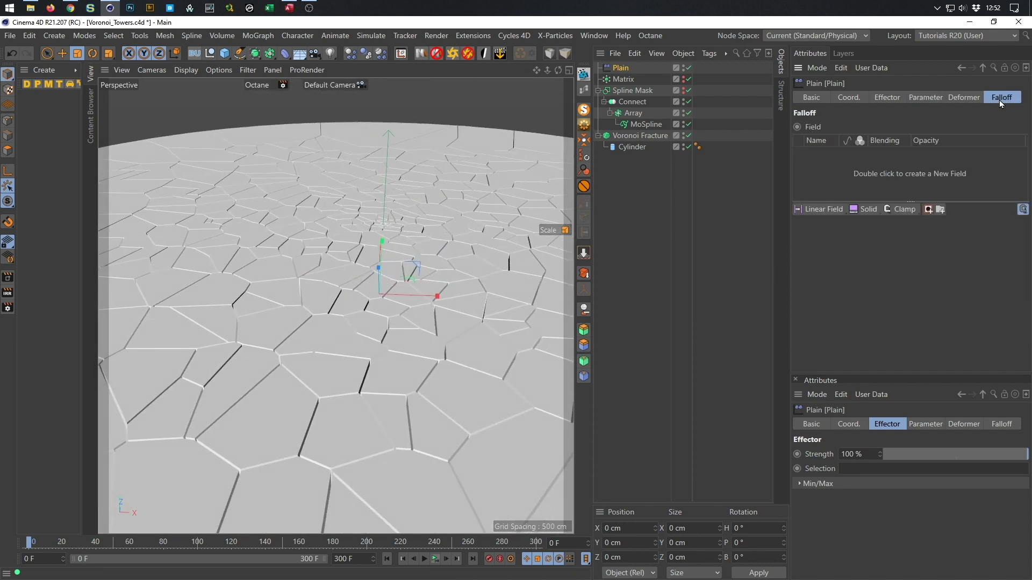
- Add a Spherical Field to the falloff and enlarge it to about 274 cm
{"action": "left_click", "coordinate": [817, 208]}
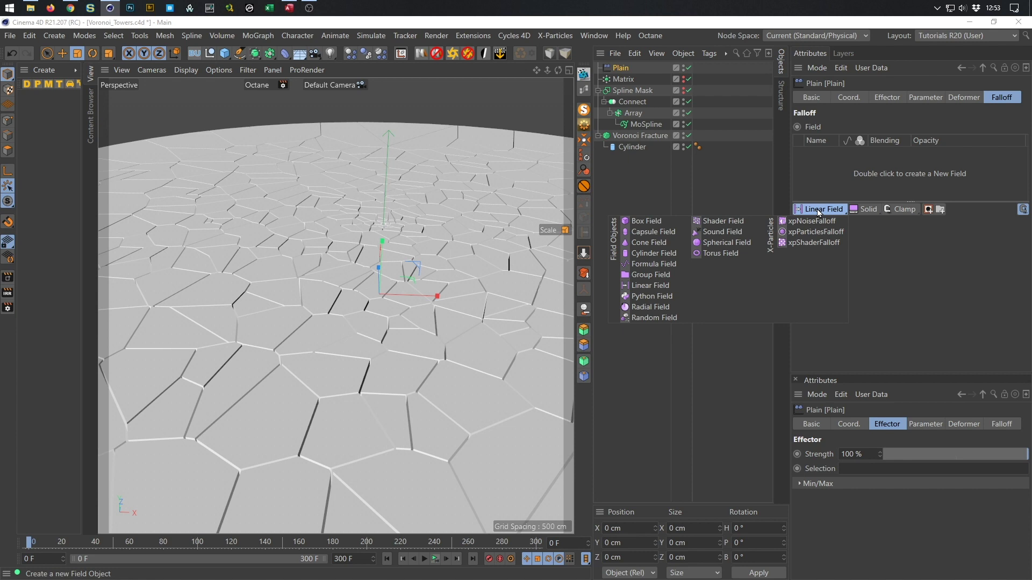
{"action": "left_click", "coordinate": [727, 243]}
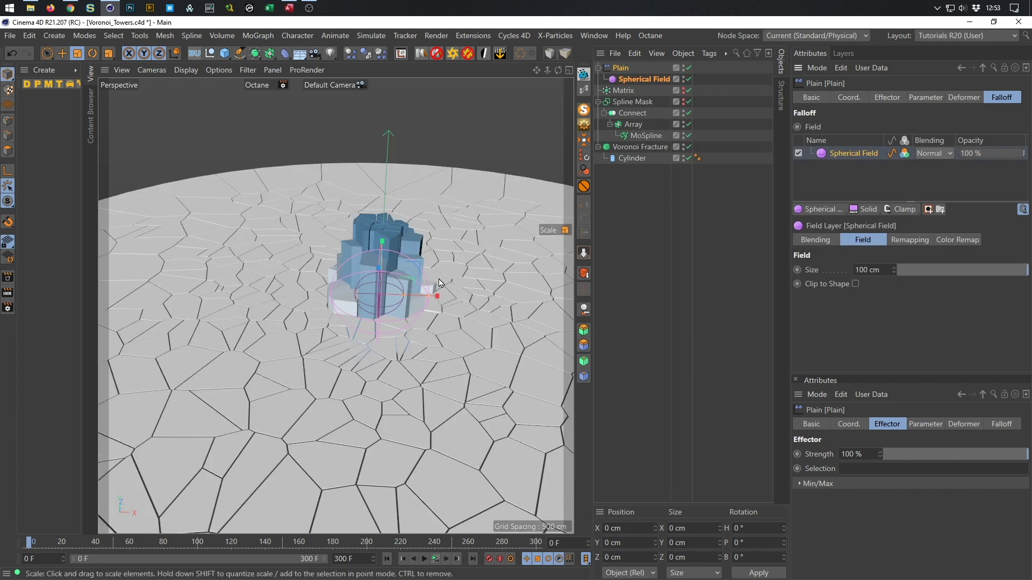
{"action": "scroll", "coordinate": [393, 220], "scroll_direction": "up", "scroll_amount": 5}
{"action": "left_click_drag", "start_coordinate": [393, 226], "coordinate": [386, 224], "text": "alt"}
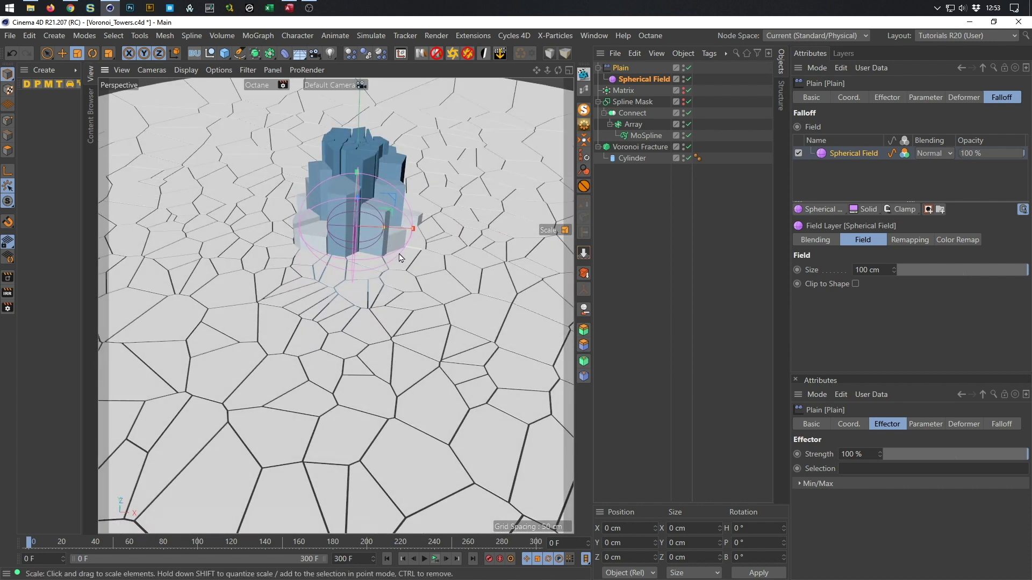
{"action": "left_click_drag", "start_coordinate": [414, 236], "coordinate": [513, 257]}
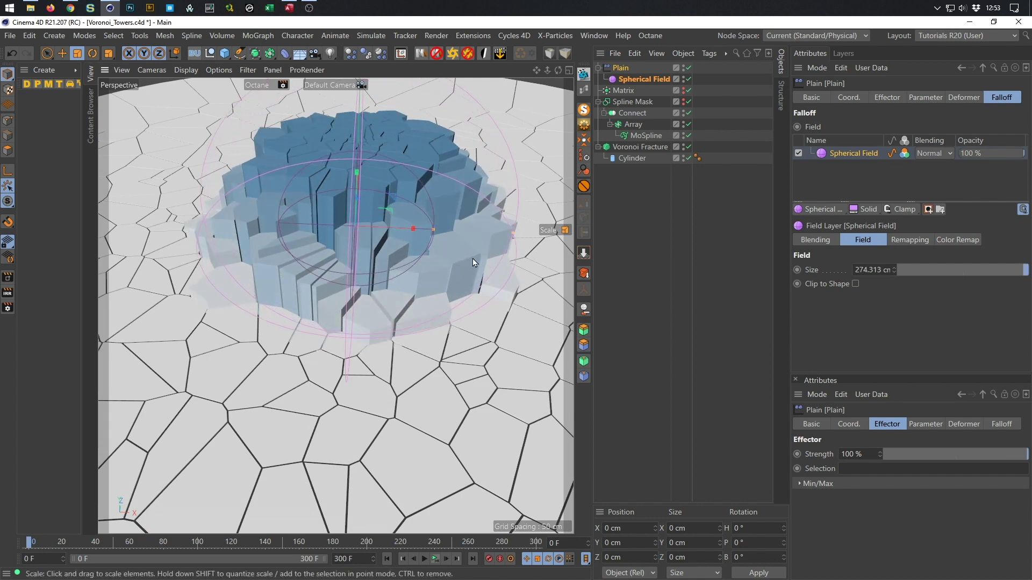
{"action": "left_click_drag", "start_coordinate": [433, 230], "coordinate": [366, 237]}
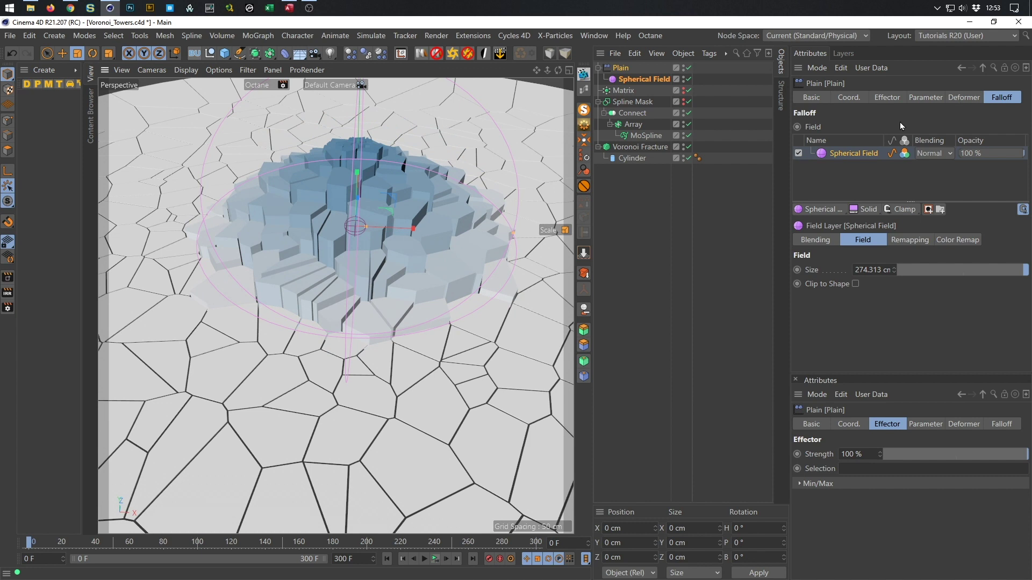
- Set the field's Inner Offset to 0% and Contour Mode to Curve with a steepened end
{"action": "left_click", "coordinate": [904, 241]}
{"action": "left_click_drag", "start_coordinate": [895, 357], "coordinate": [922, 477]}
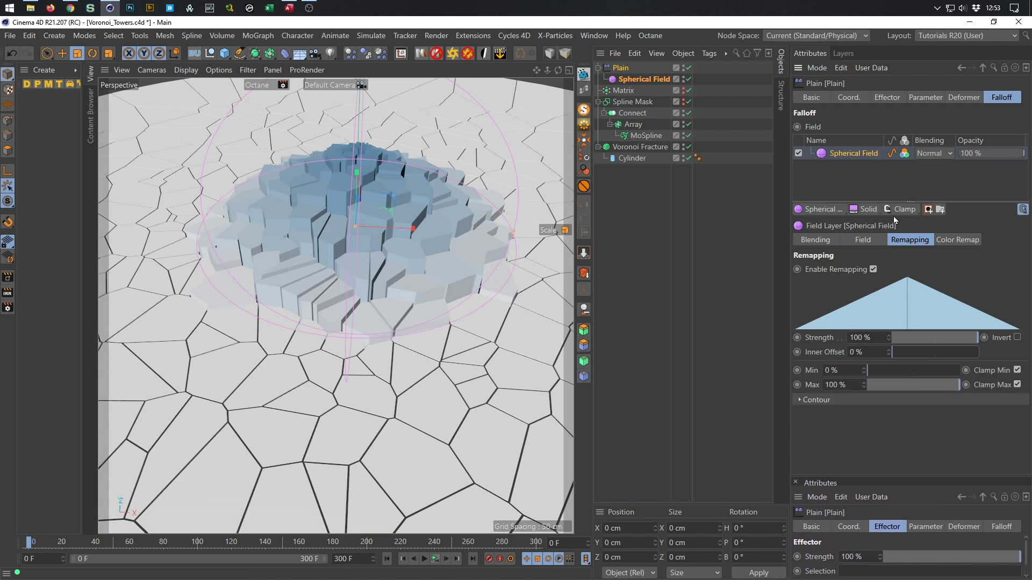
{"action": "left_click_drag", "start_coordinate": [908, 202], "coordinate": [908, 178]}
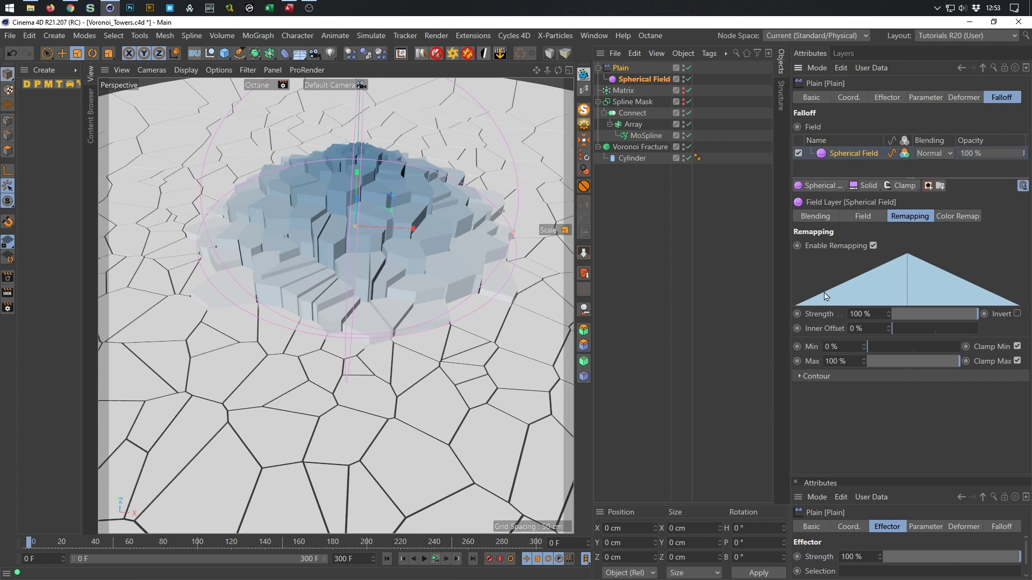
{"action": "left_click", "coordinate": [842, 377]}
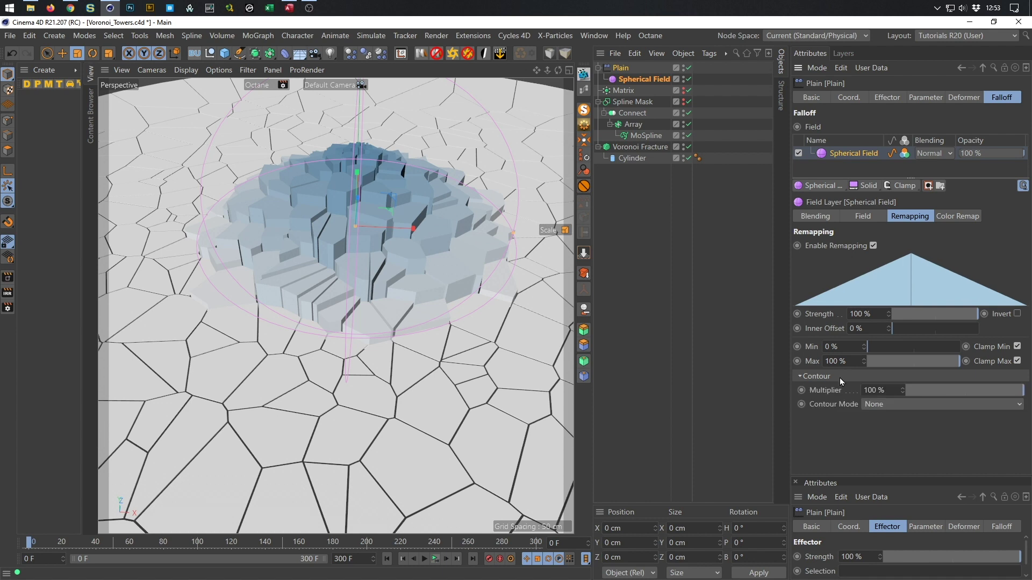
{"action": "left_click", "coordinate": [868, 404]}
{"action": "left_click", "coordinate": [867, 465]}
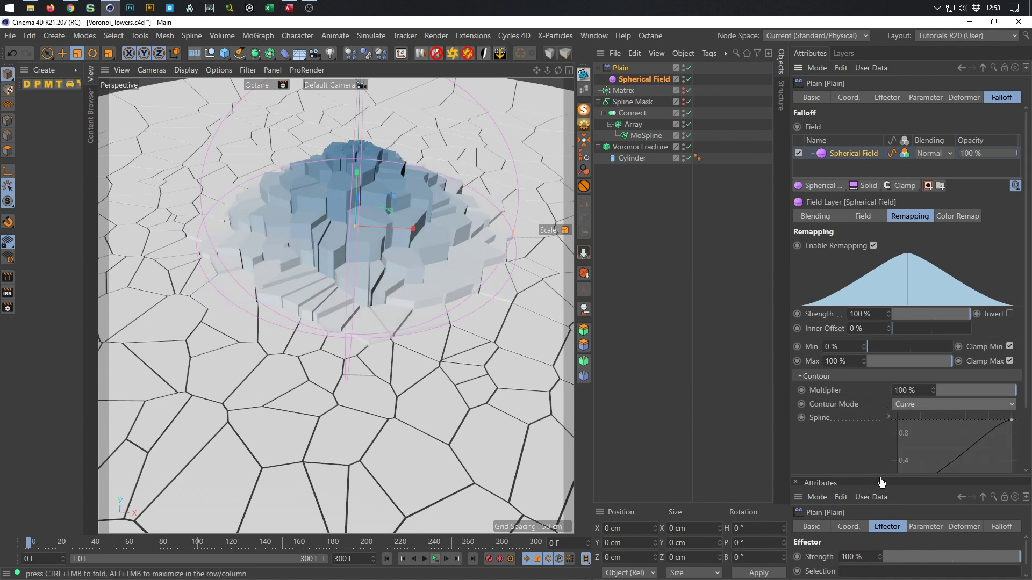
{"action": "mouse_move", "coordinate": [876, 477]}
{"action": "left_mouse_down"}
{"action": "mouse_move", "coordinate": [877, 513]}
{"action": "mouse_move", "coordinate": [877, 488]}
{"action": "left_mouse_up"}
{"action": "scroll", "coordinate": [868, 364], "scroll_direction": "down", "scroll_amount": 3}
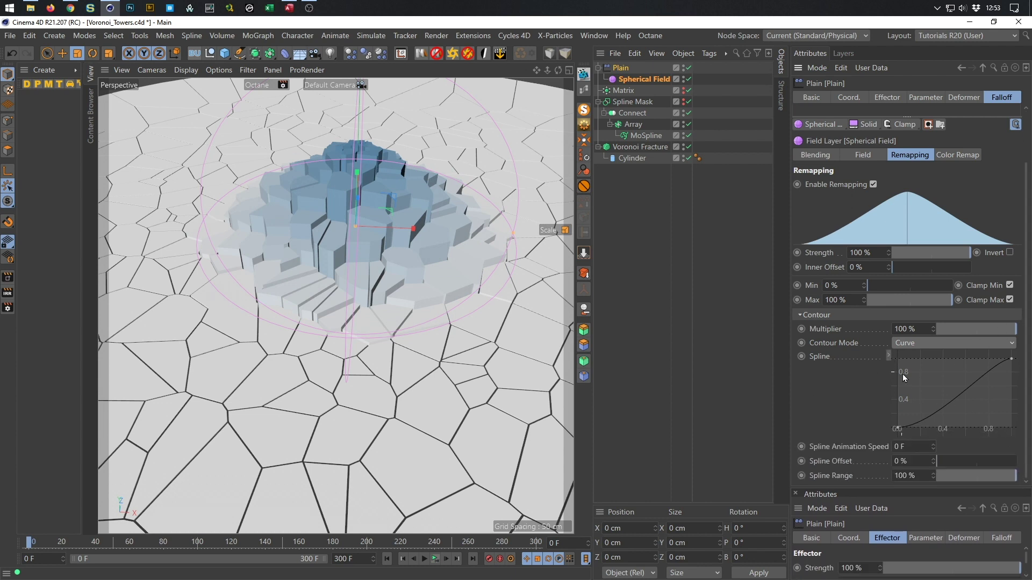
{"action": "left_click", "coordinate": [1012, 359]}
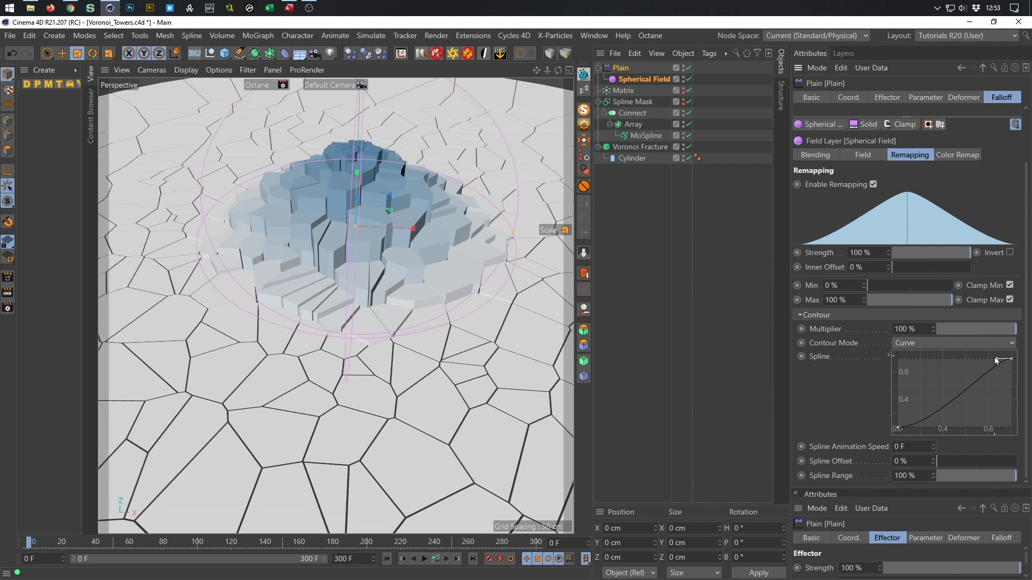
{"action": "left_click_drag", "start_coordinate": [997, 362], "coordinate": [1000, 416]}
{"action": "left_click_drag", "start_coordinate": [358, 219], "coordinate": [344, 253], "text": "alt"}
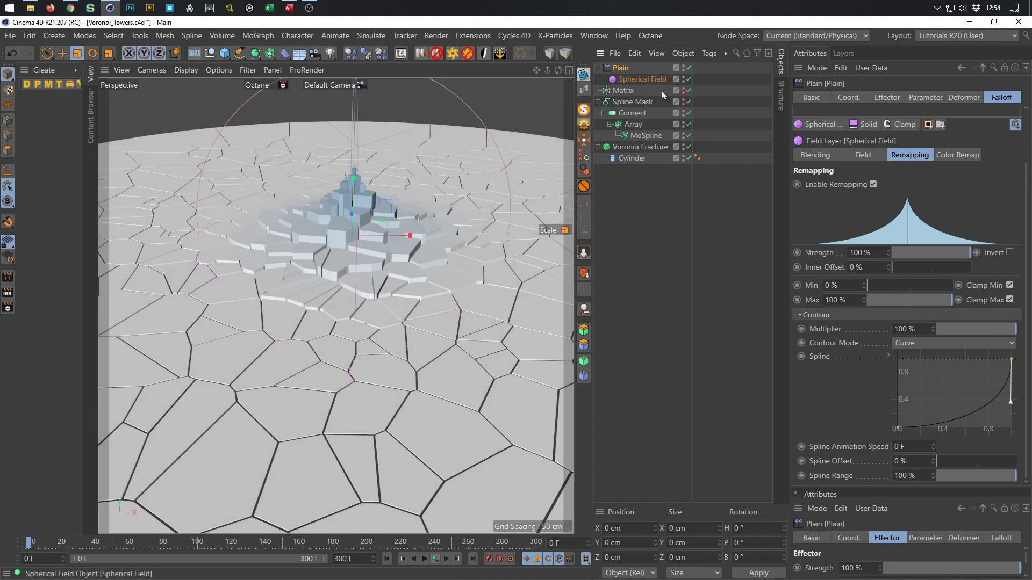
- Raise the Plain effector's S.Y scale to 500 so the central towers stand taller
{"action": "left_click", "coordinate": [918, 97]}
{"action": "key", "text": "BackSpace"}
{"action": "key", "text": "BackSpace"}
{"action": "key", "text": "BackSpace"}
{"action": "type", "text": "500"}
{"action": "key", "text": "Return"}
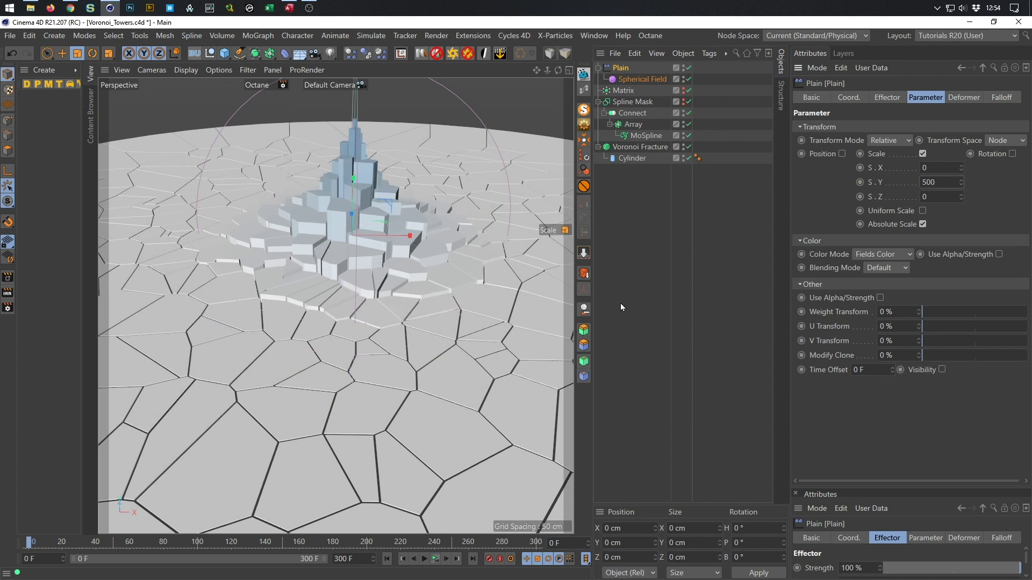
{"action": "left_click_drag", "start_coordinate": [376, 344], "coordinate": [400, 294], "text": "alt"}
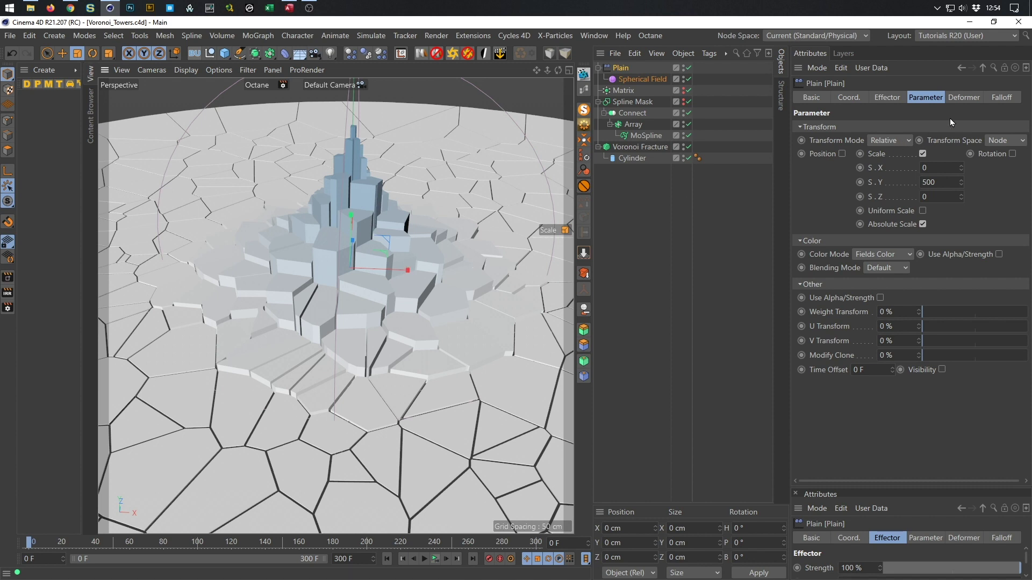
{"action": "left_click", "coordinate": [996, 99]}
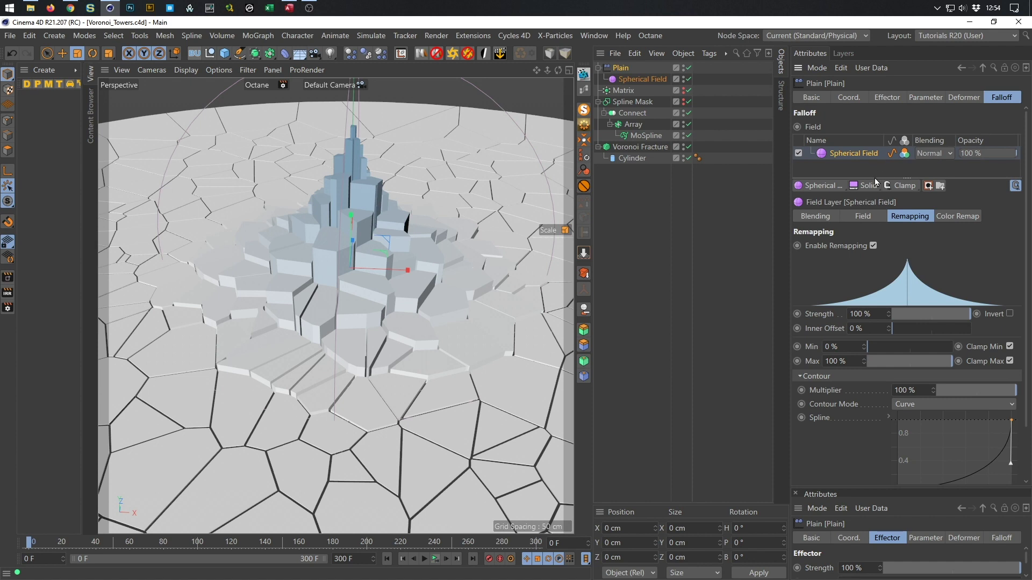
- Add a Sound Field layer above the Spherical Field and show its field settings
{"action": "left_click_drag", "start_coordinate": [878, 178], "coordinate": [869, 209]}
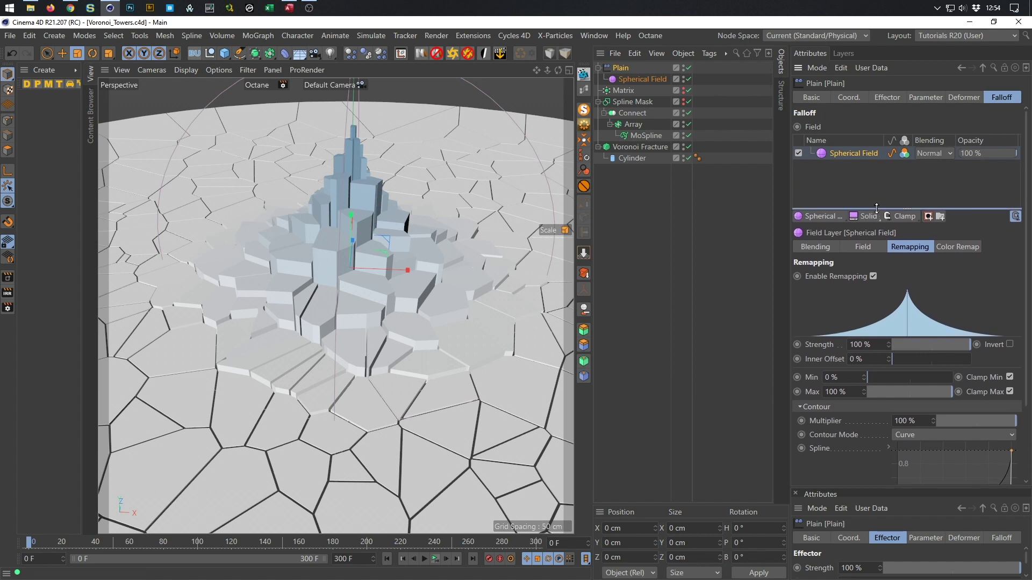
{"action": "left_click", "coordinate": [838, 219]}
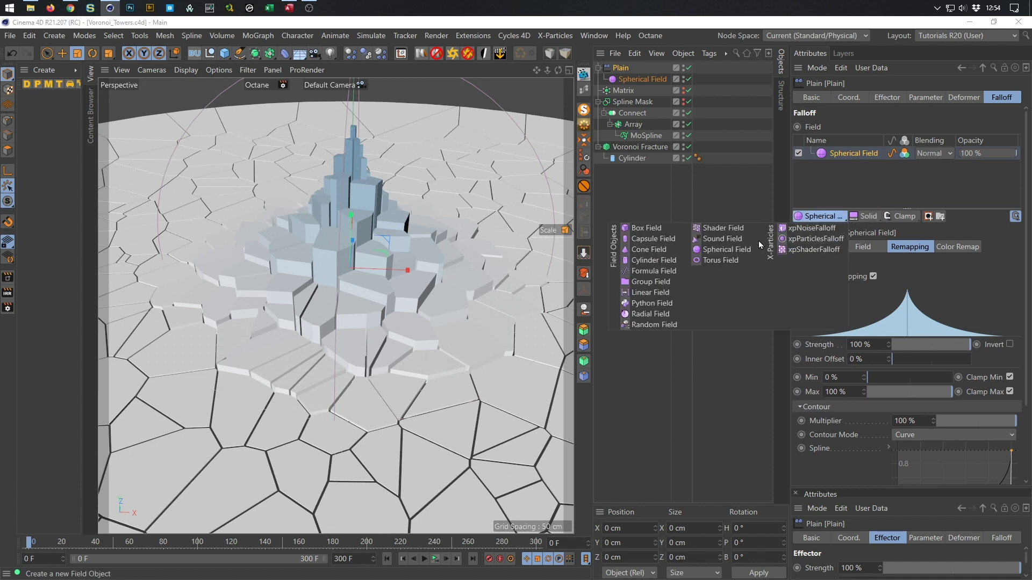
{"action": "left_click", "coordinate": [733, 242]}
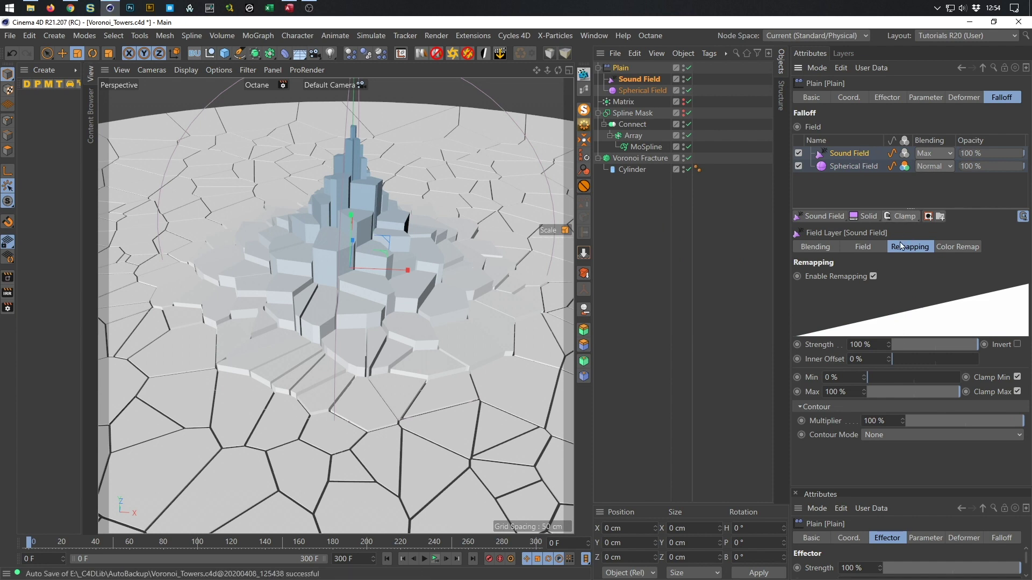
{"action": "left_click", "coordinate": [866, 247]}
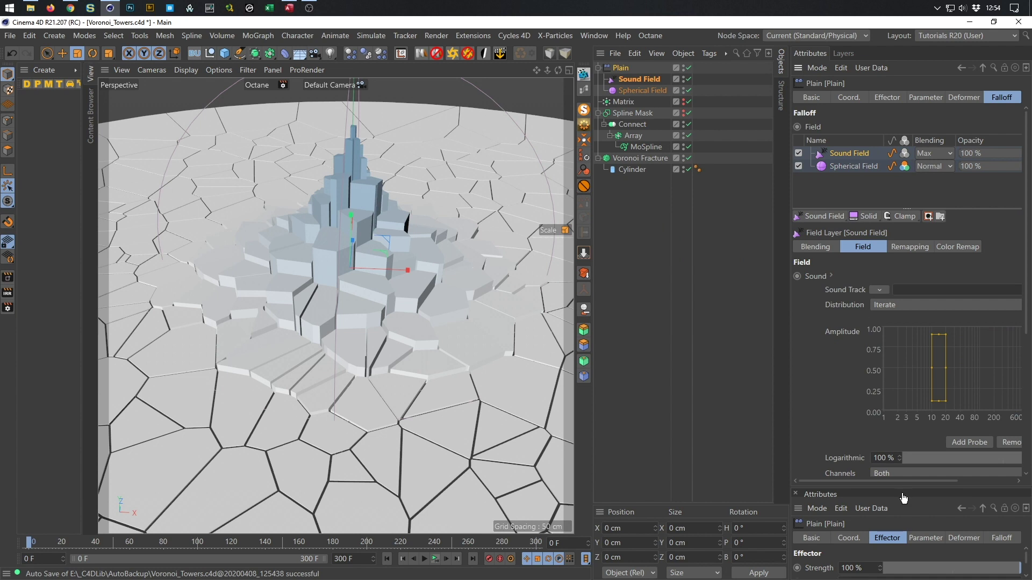
{"action": "scroll", "coordinate": [1018, 239], "scroll_direction": "down", "scroll_amount": 5}
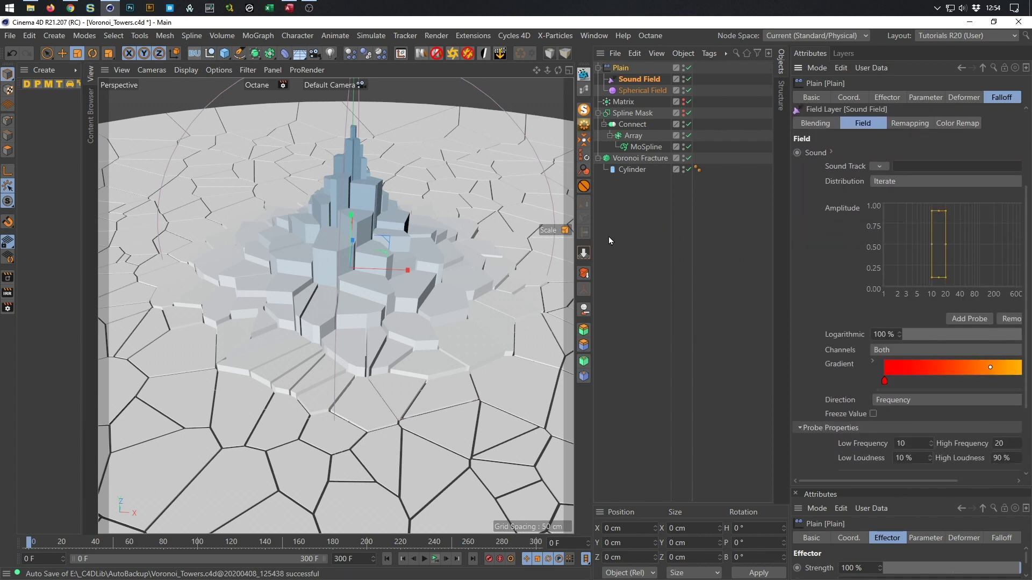
{"action": "left_click_drag", "start_coordinate": [591, 241], "coordinate": [574, 242]}
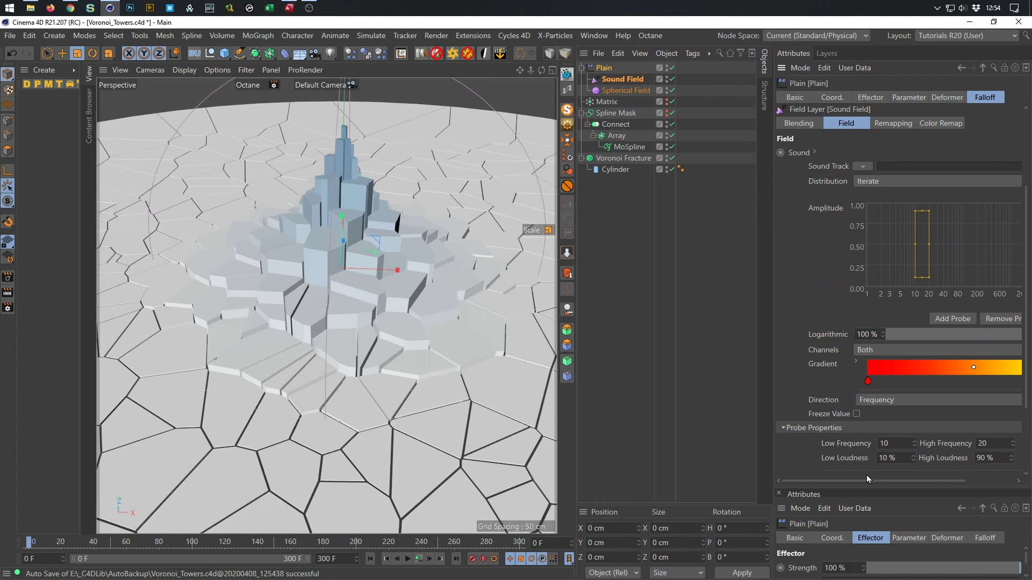
{"action": "left_click_drag", "start_coordinate": [869, 483], "coordinate": [899, 484]}
{"action": "left_click_drag", "start_coordinate": [904, 484], "coordinate": [905, 483]}
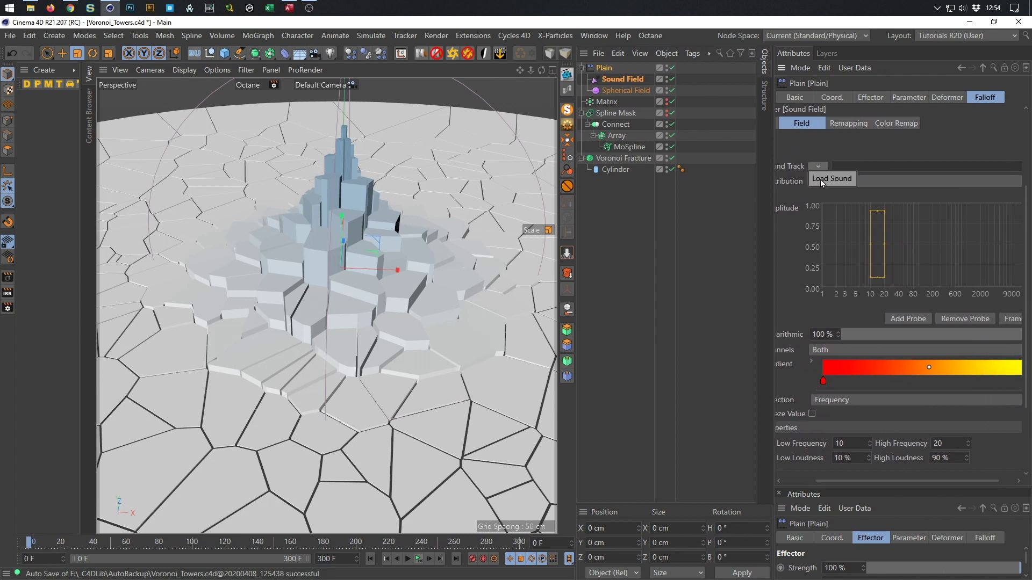
- Load Prophet_Bass.wav from Desktop > Voronoi_Towers - PR as the Sound Track and widen the frequency probe
{"action": "left_click", "coordinate": [820, 180]}
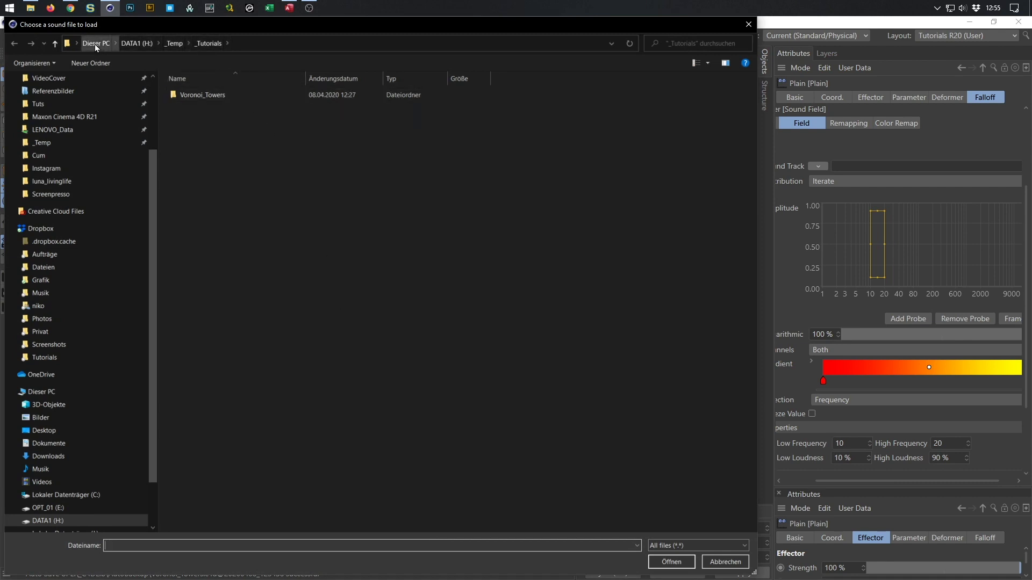
{"action": "left_click", "coordinate": [76, 44]}
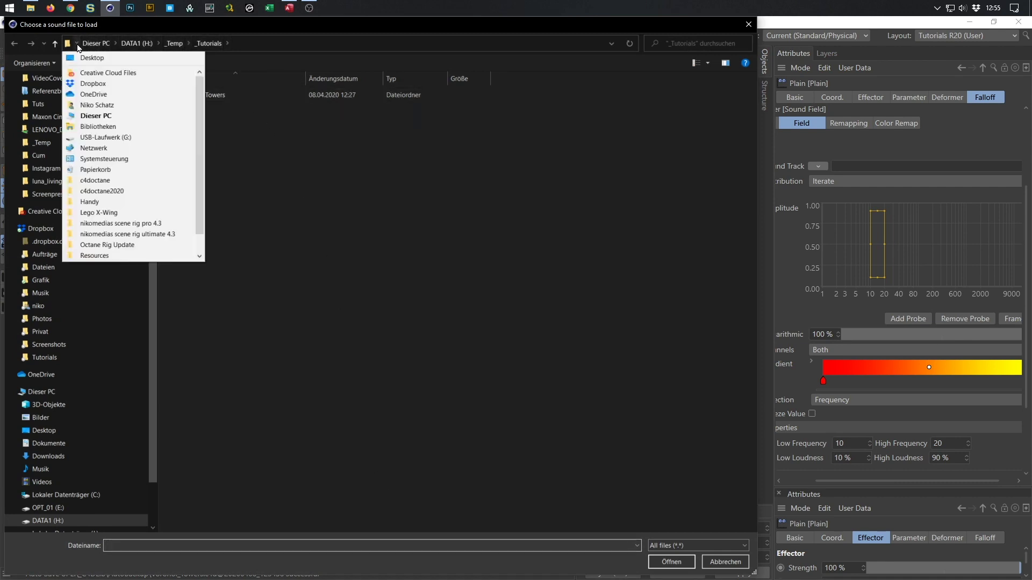
{"action": "left_click", "coordinate": [79, 56]}
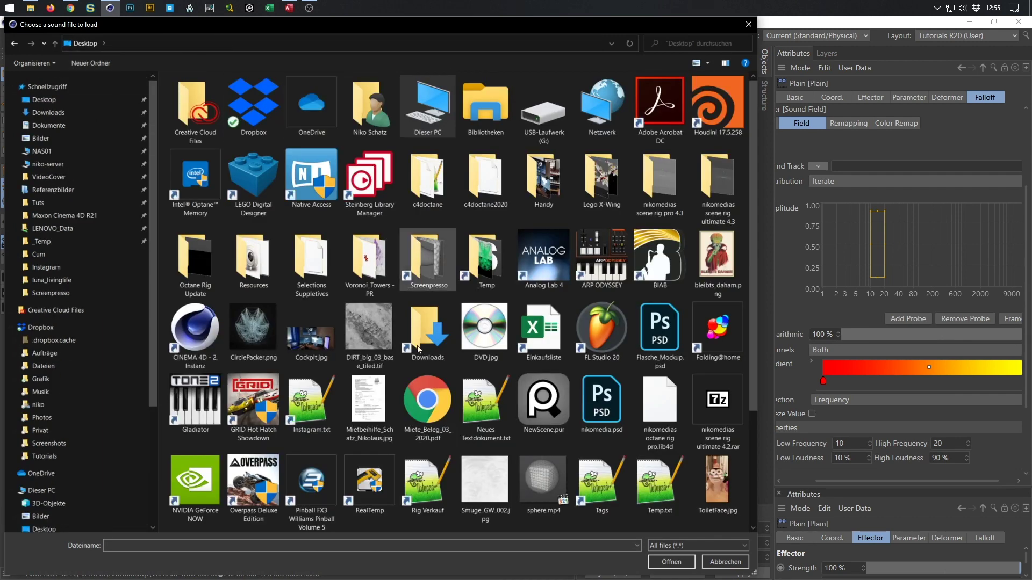
{"action": "double_click", "coordinate": [359, 258]}
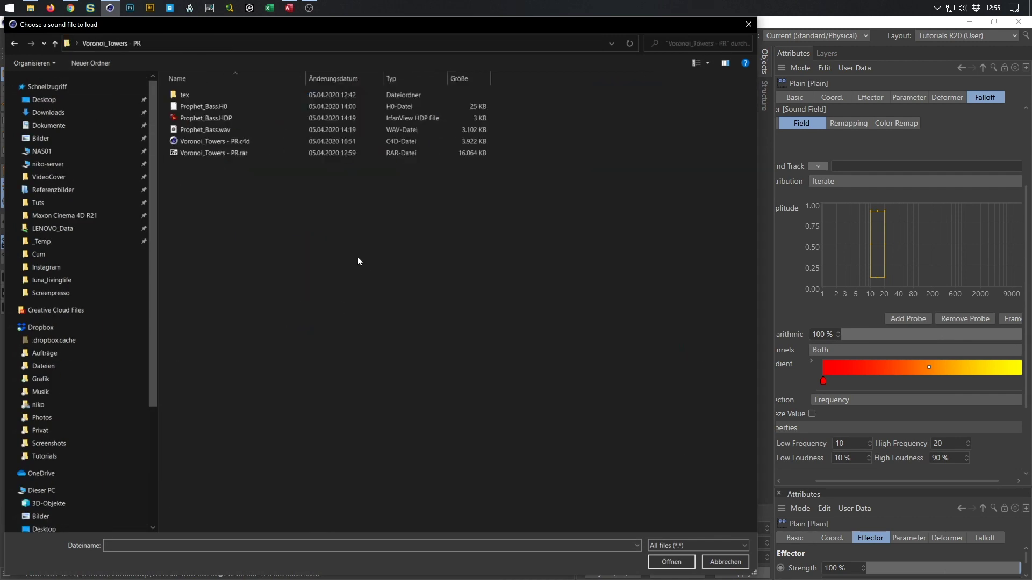
{"action": "double_click", "coordinate": [211, 131]}
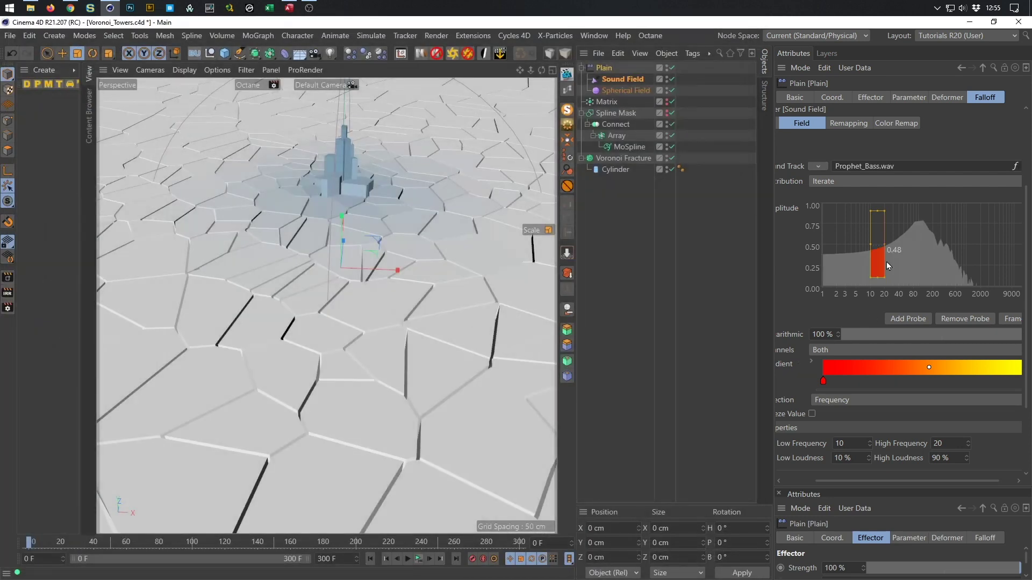
{"action": "left_click_drag", "start_coordinate": [884, 245], "coordinate": [940, 246]}
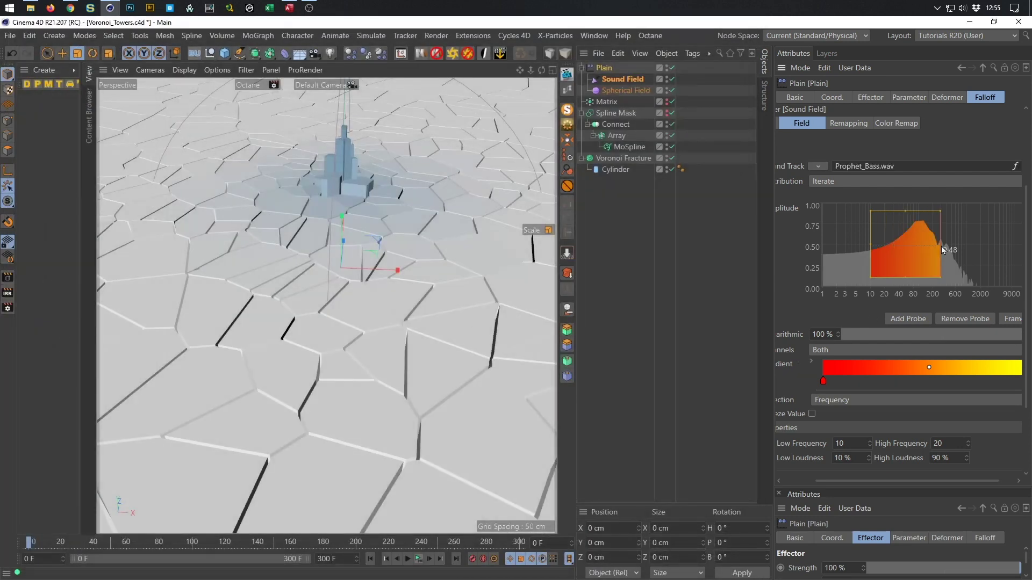
- Set the probe to span 26.017–964.988 Hz, preview and rewind the animation, and return to the field list
{"action": "left_click_drag", "start_coordinate": [873, 244], "coordinate": [889, 247]}
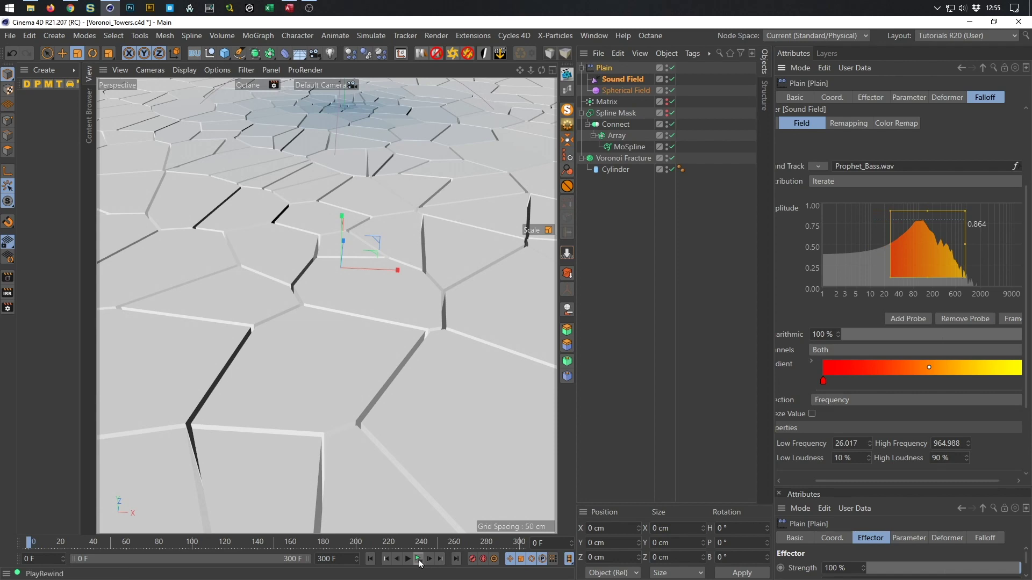
{"action": "scroll", "coordinate": [344, 225], "scroll_direction": "down", "scroll_amount": 5}
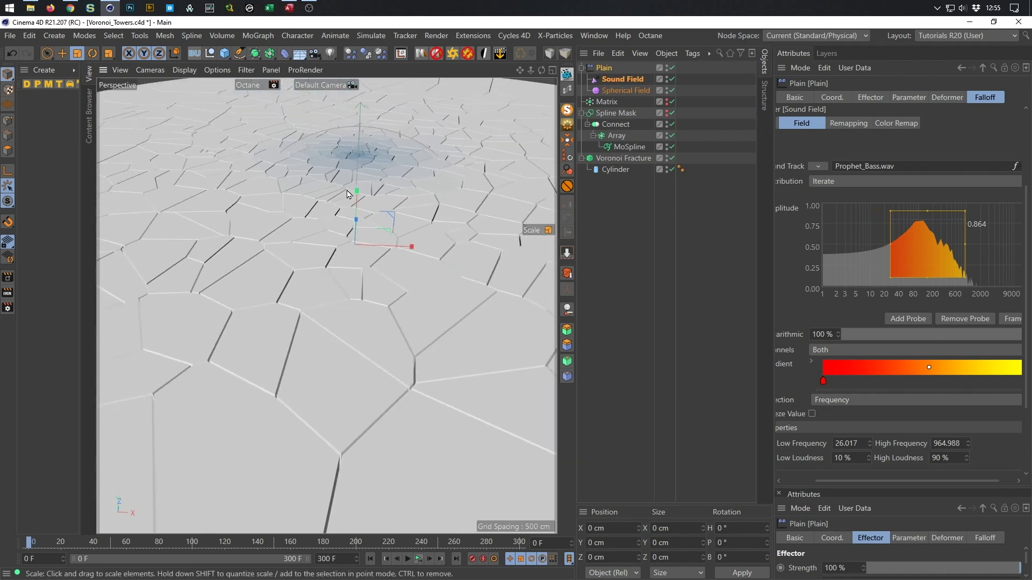
{"action": "left_click", "coordinate": [418, 559]}
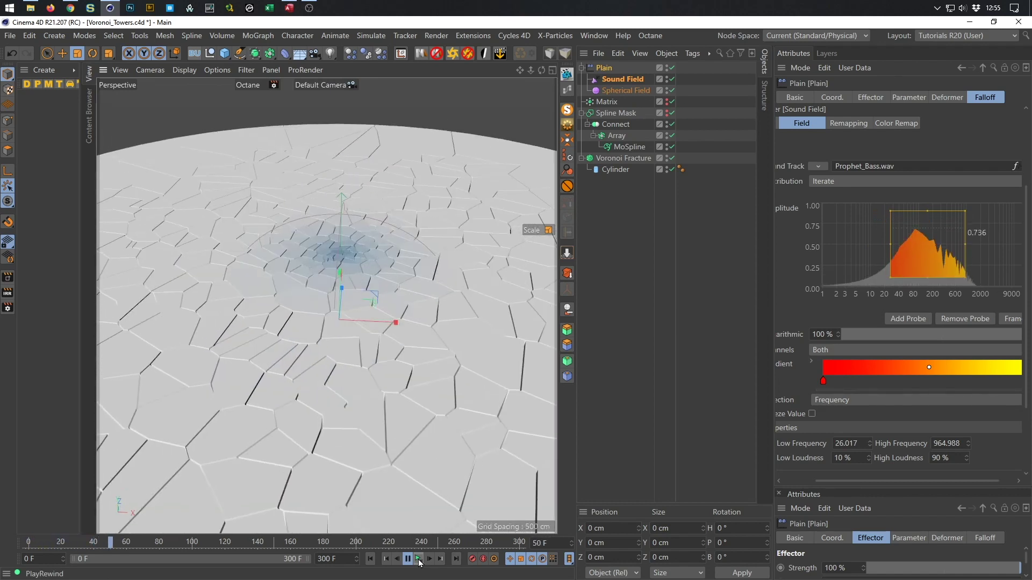
{"action": "left_click", "coordinate": [420, 563]}
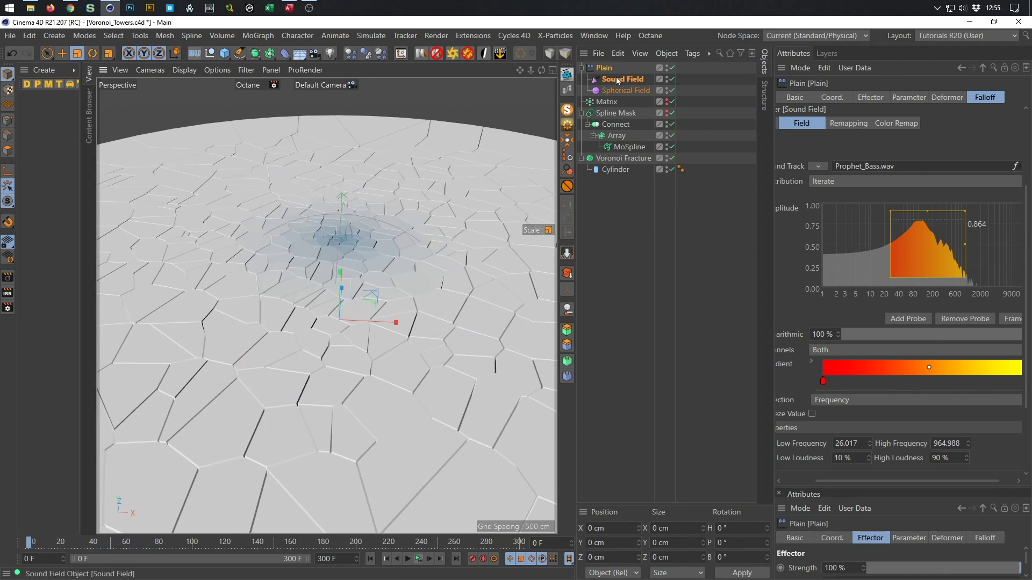
{"action": "left_click", "coordinate": [978, 99]}
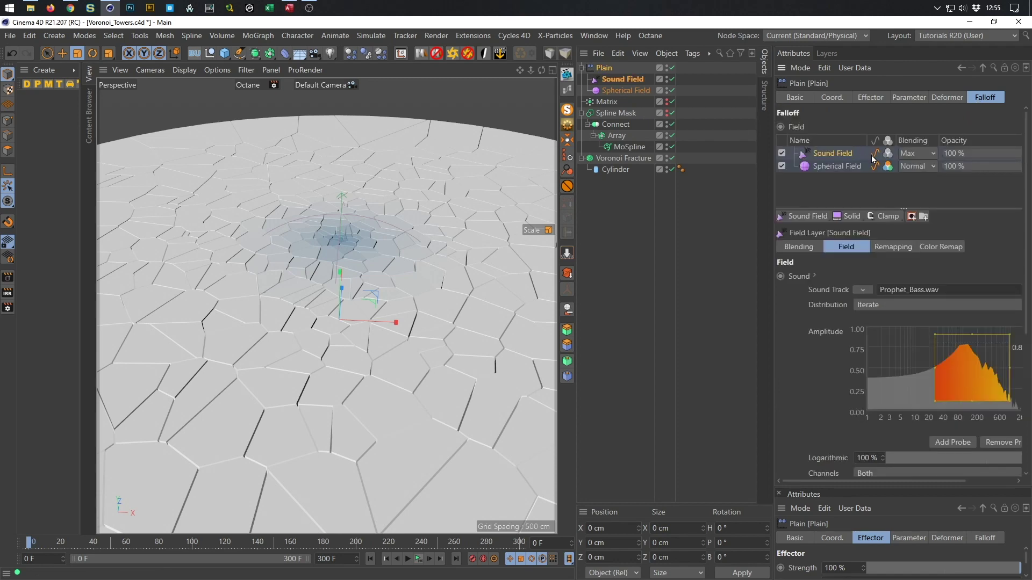
- Change the Sound Field layer's blending from Max to Multiply and preview the result
{"action": "left_click", "coordinate": [914, 154]}
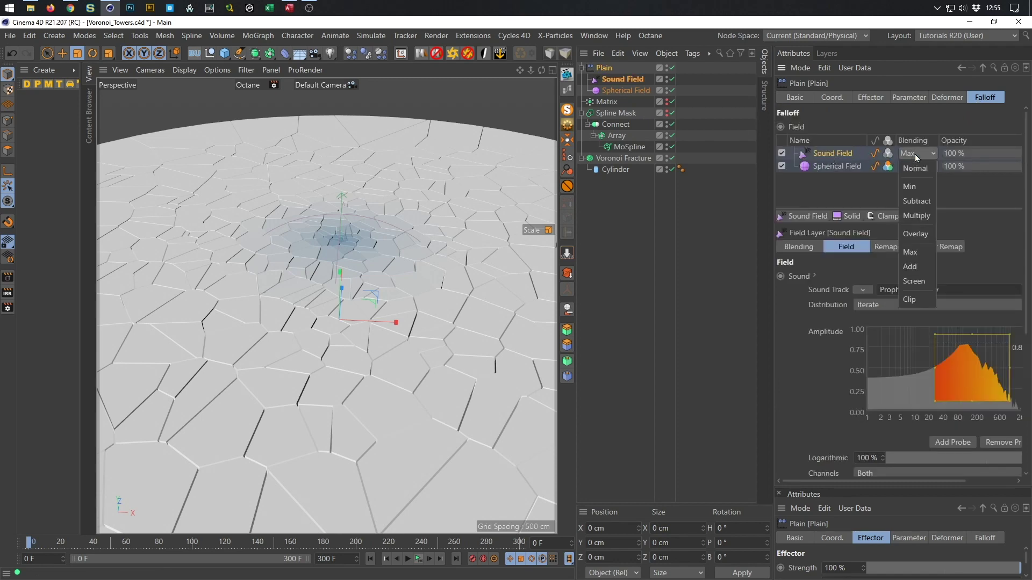
{"action": "left_click", "coordinate": [917, 217]}
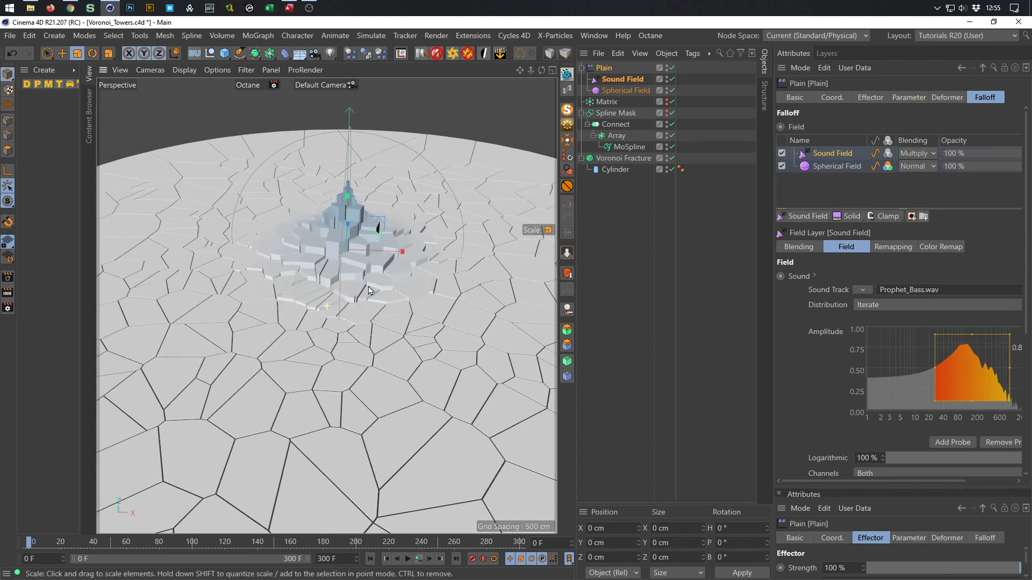
{"action": "scroll", "coordinate": [350, 260], "scroll_direction": "up", "scroll_amount": 4}
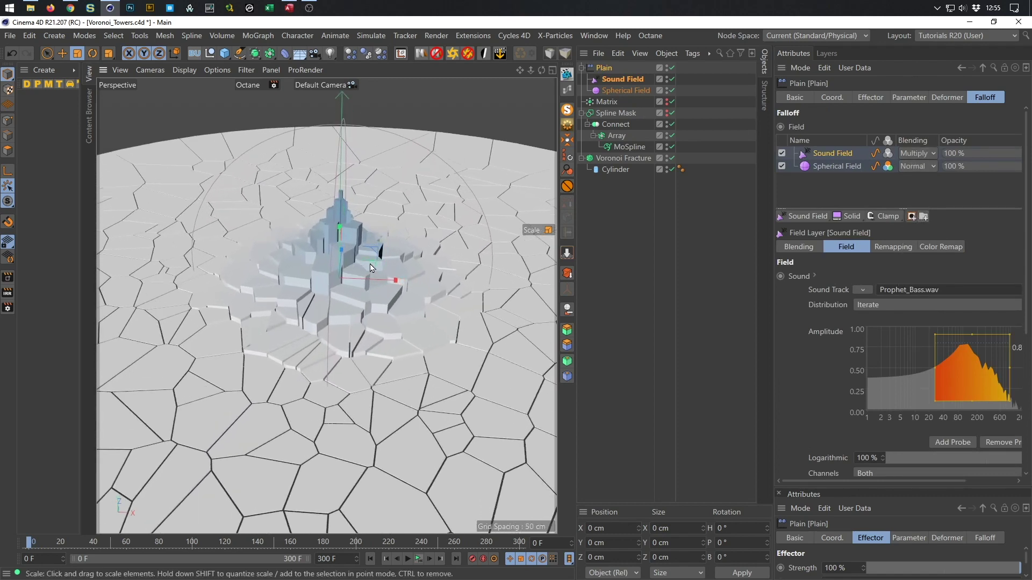
{"action": "left_click", "coordinate": [420, 559]}
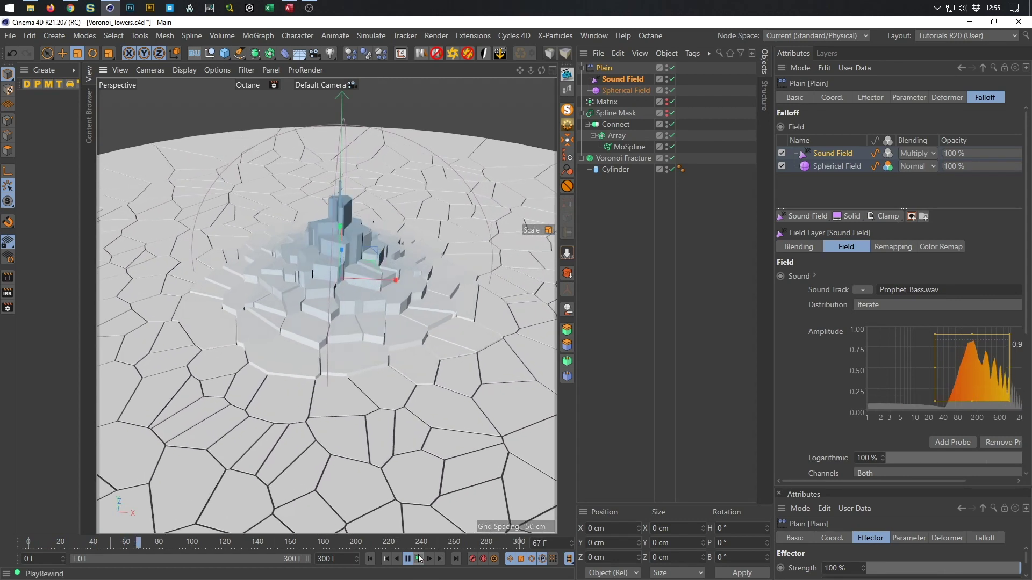
{"action": "left_click", "coordinate": [419, 559]}
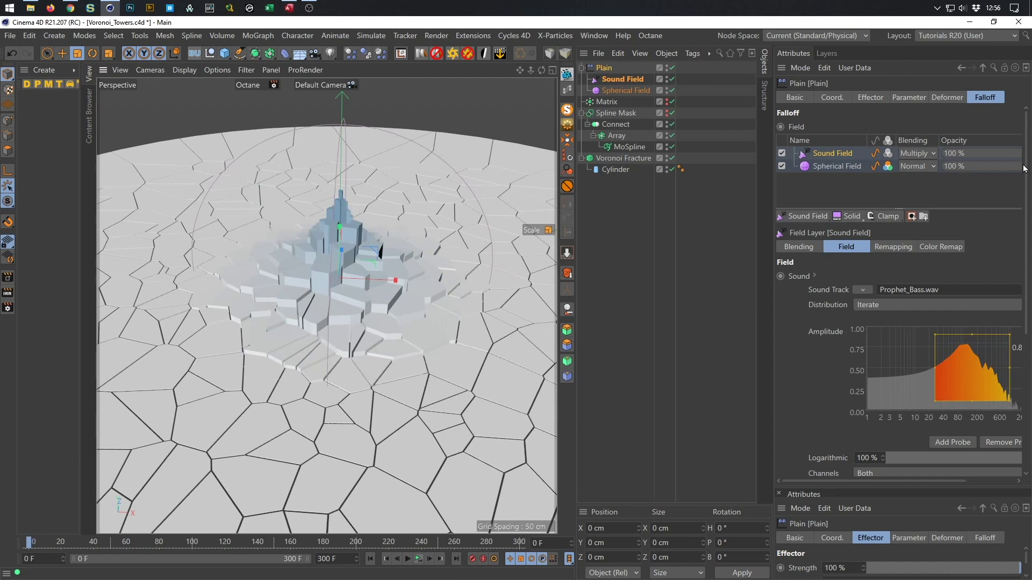
{"action": "left_click_drag", "start_coordinate": [1025, 168], "coordinate": [1002, 292]}
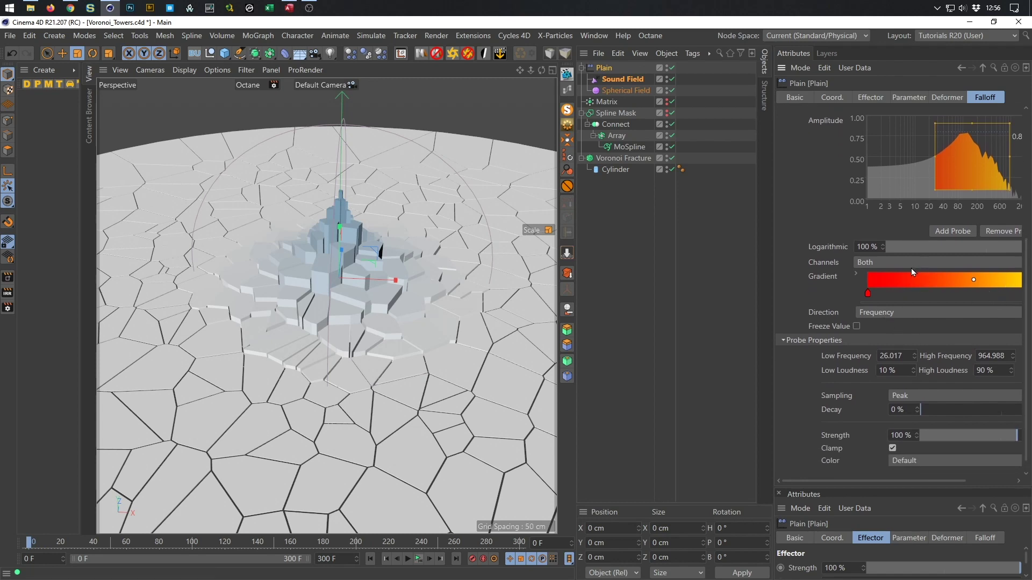
- Keep Peak sampling, bring the Sound Field's Decay to 50 %, and preview the playback
{"action": "left_click", "coordinate": [899, 397]}
{"action": "left_click", "coordinate": [904, 396]}
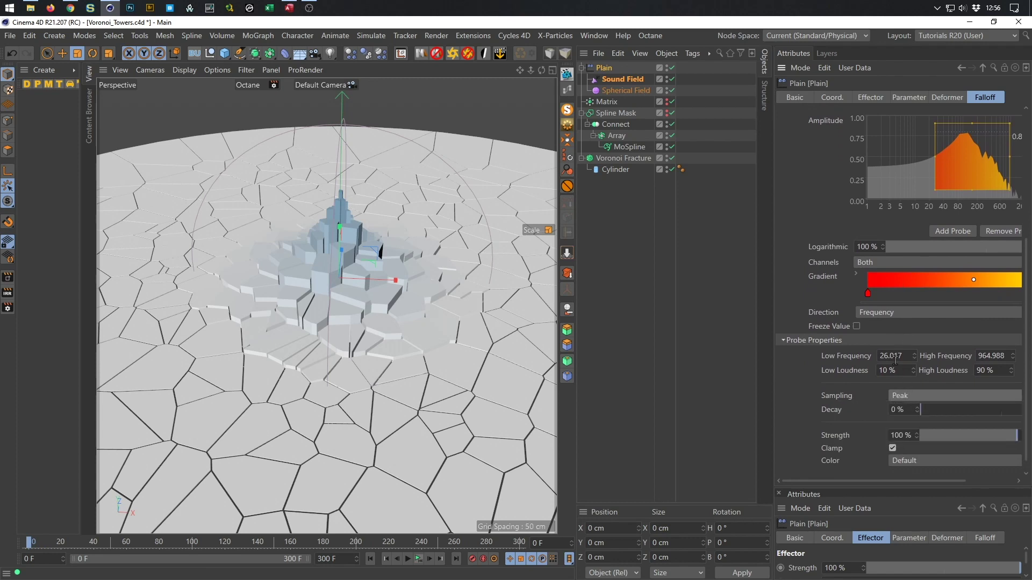
{"action": "left_click_drag", "start_coordinate": [927, 409], "coordinate": [1010, 415]}
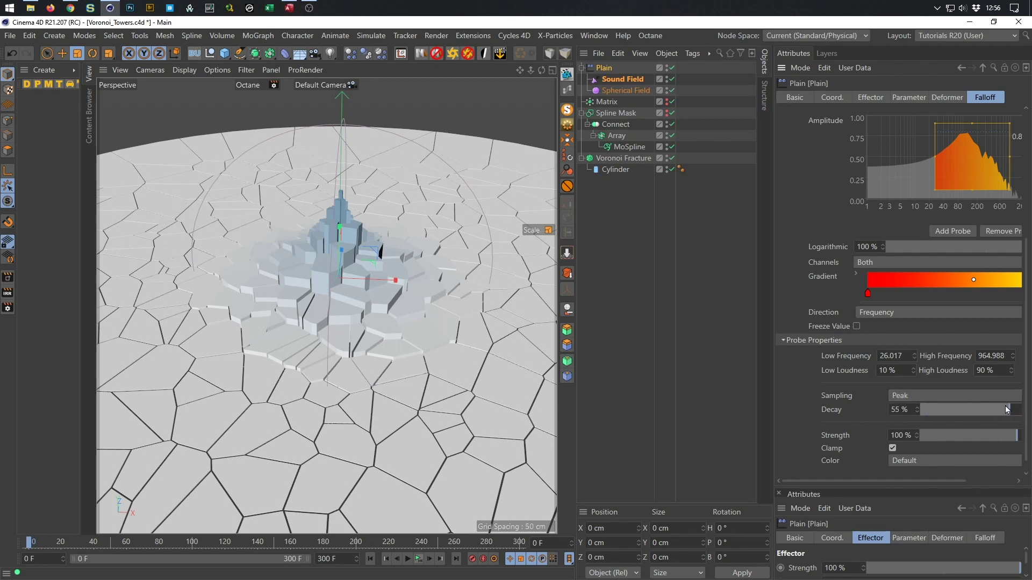
{"action": "left_click_drag", "start_coordinate": [862, 478], "coordinate": [930, 481]}
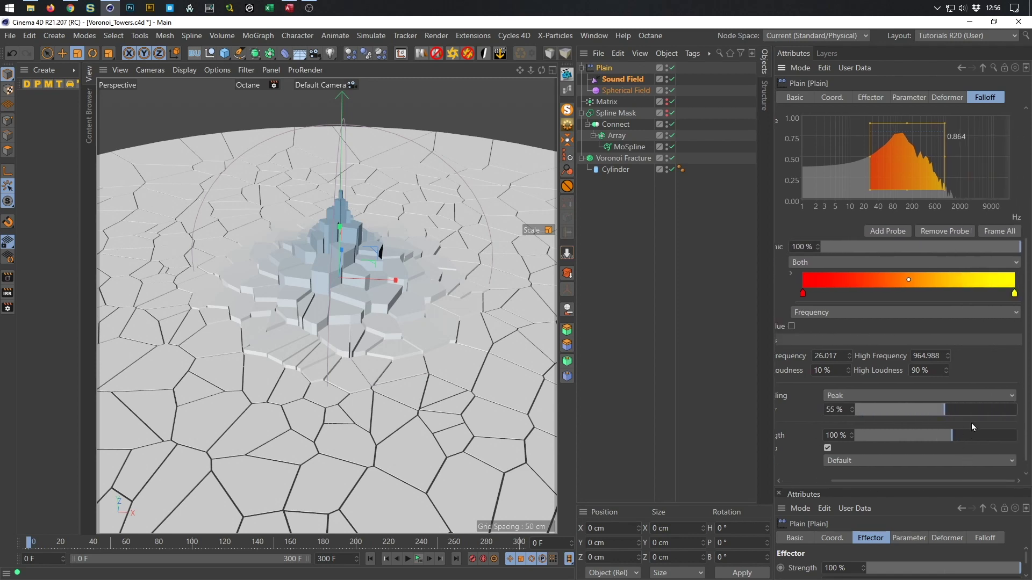
{"action": "left_click", "coordinate": [419, 560]}
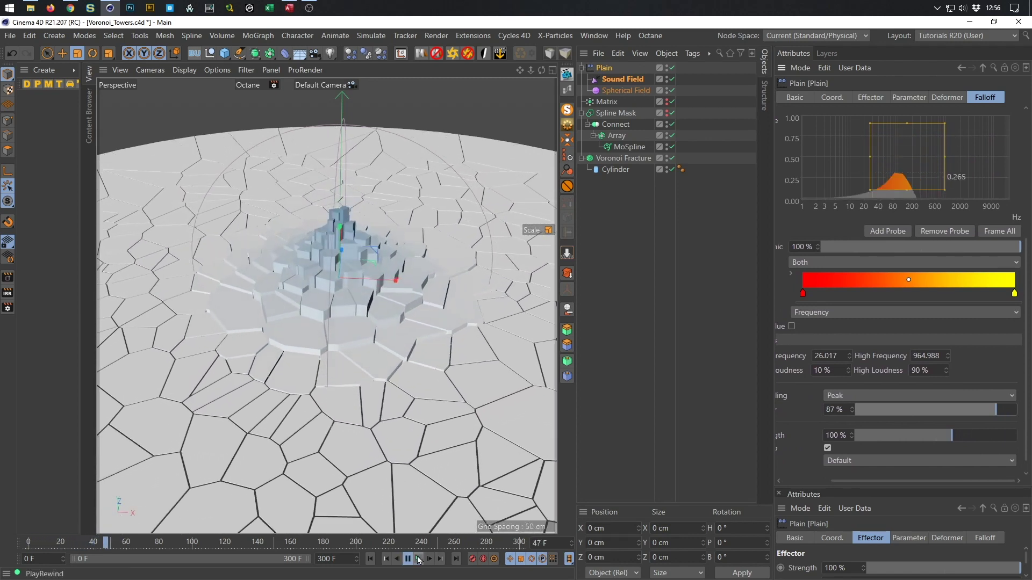
{"action": "left_click_drag", "start_coordinate": [852, 410], "coordinate": [787, 418]}
{"action": "left_click", "coordinate": [421, 559]}
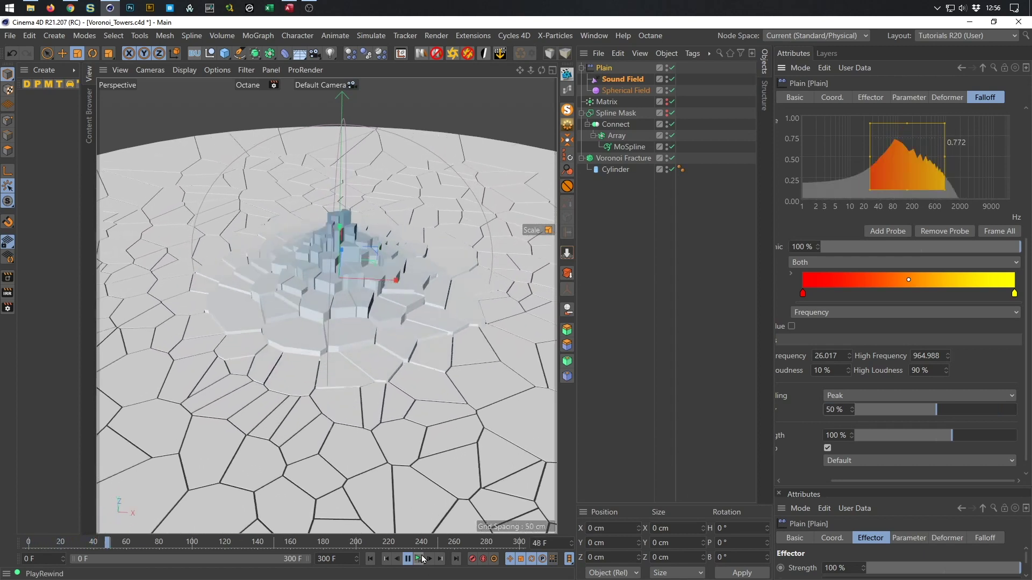
{"action": "left_click", "coordinate": [422, 559]}
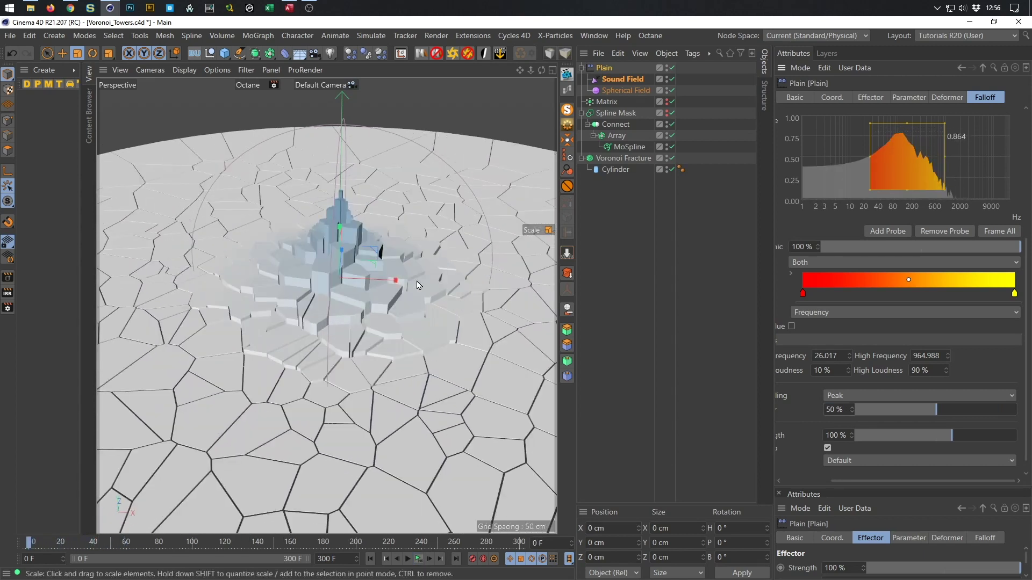
{"action": "scroll", "coordinate": [388, 242], "scroll_direction": "up", "scroll_amount": 3}
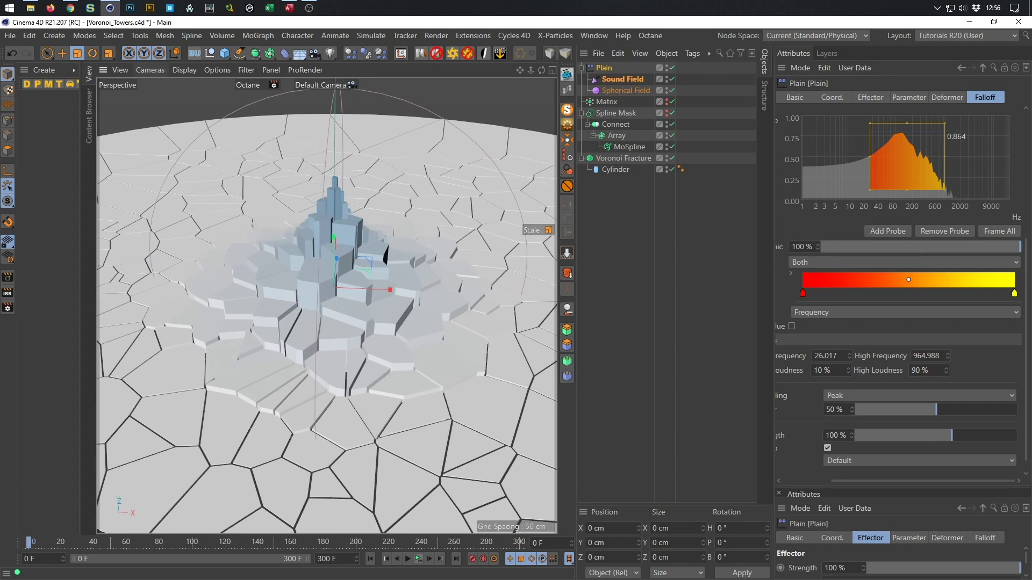
{"action": "left_click", "coordinate": [7, 308]}
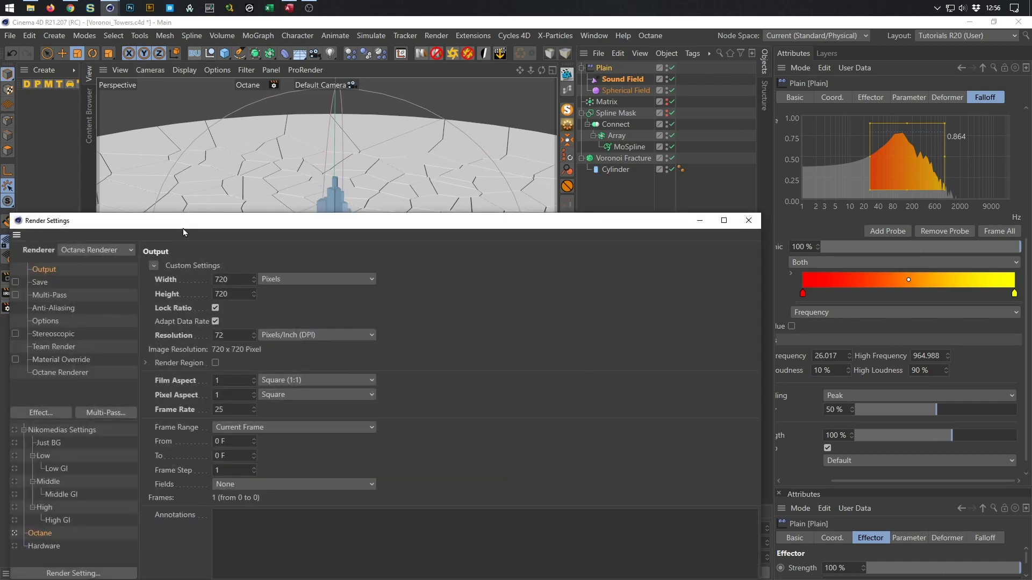
- Use the Hardware render preset with frames 0 to 299 and start rendering with Shift+R
{"action": "left_click_drag", "start_coordinate": [183, 230], "coordinate": [282, 113]}
{"action": "left_click", "coordinate": [134, 437]}
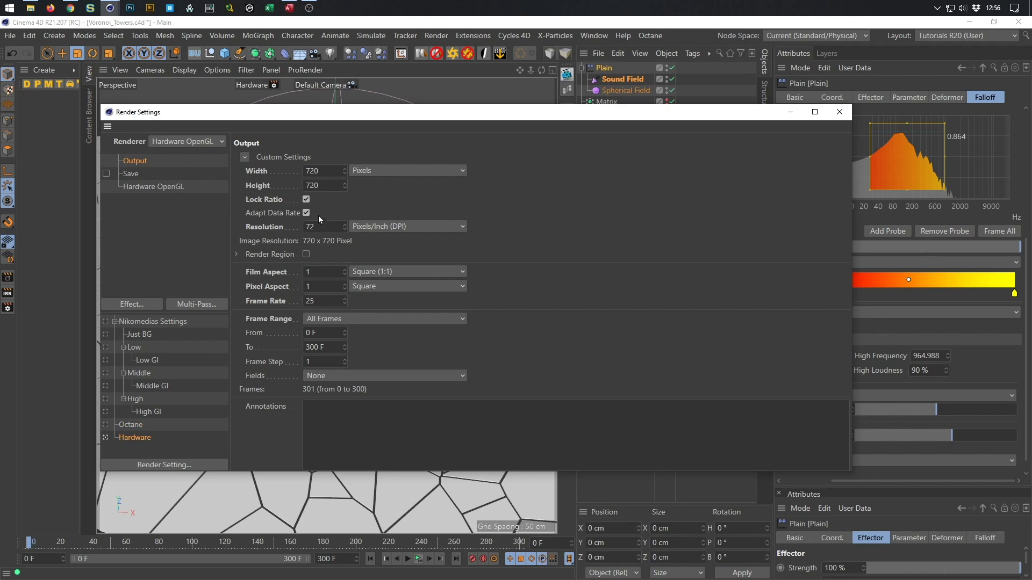
{"action": "double_click", "coordinate": [335, 348]}
{"action": "type", "text": "299"}
{"action": "key", "text": "Return"}
{"action": "left_click", "coordinate": [840, 113]}
{"action": "key", "text": "shift+r"}
- Dismiss the missing file name warning and play the 300-frame render from frame 0 in the Picture Viewer
{"action": "left_click", "coordinate": [534, 343]}
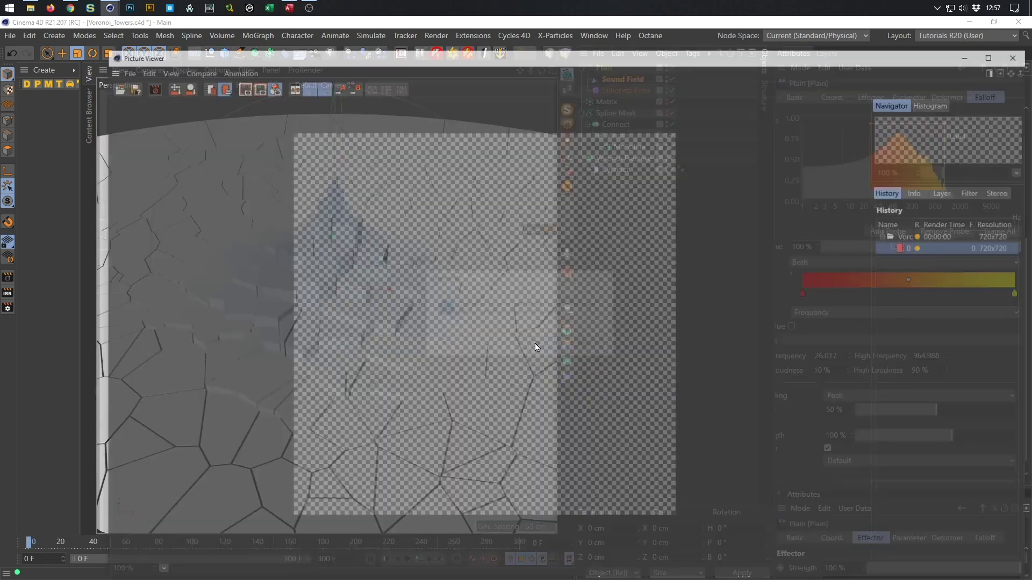
{"action": "left_click_drag", "start_coordinate": [111, 53], "coordinate": [471, 66]}
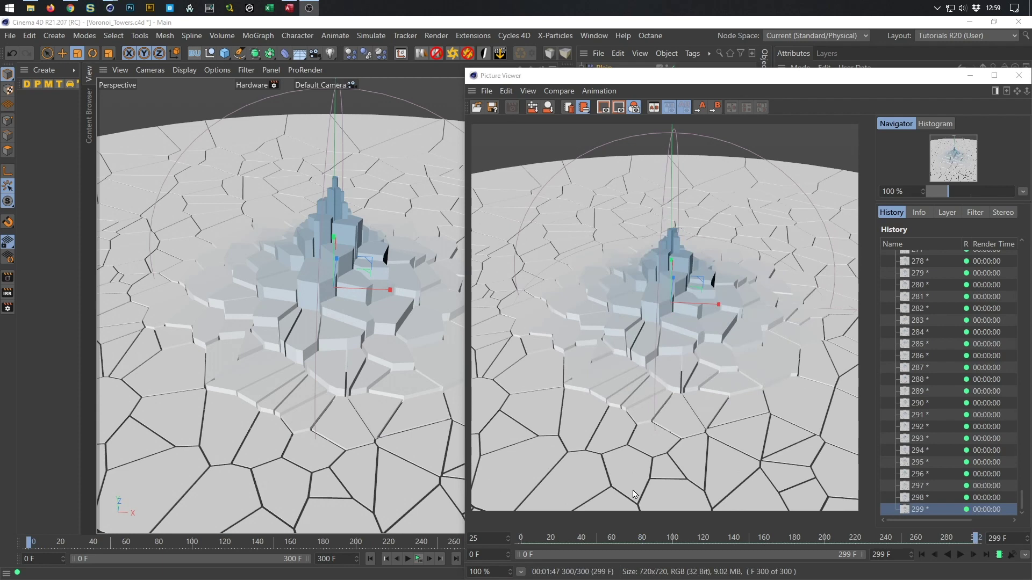
{"action": "left_click", "coordinate": [922, 554]}
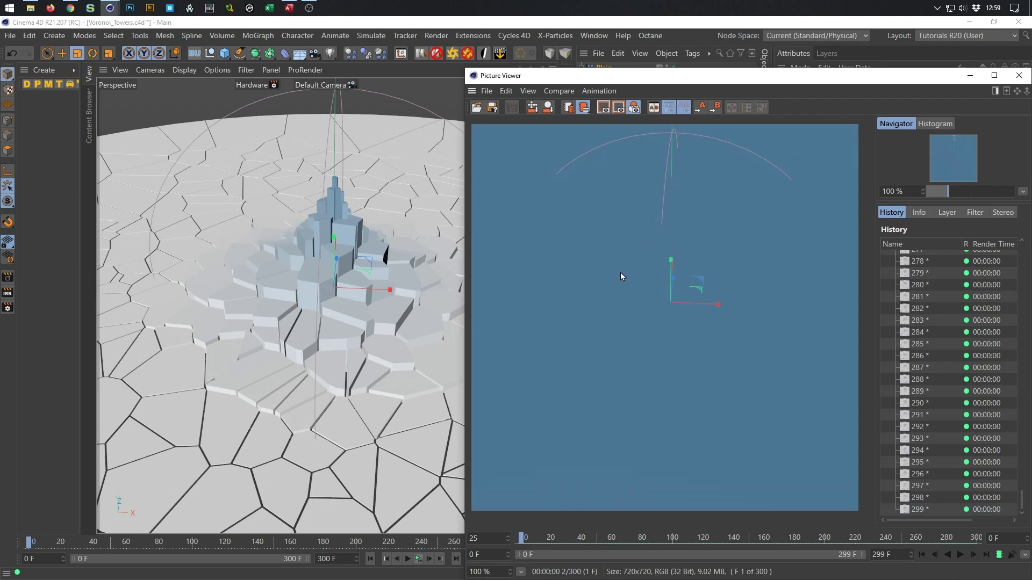
{"action": "left_click", "coordinate": [966, 554]}
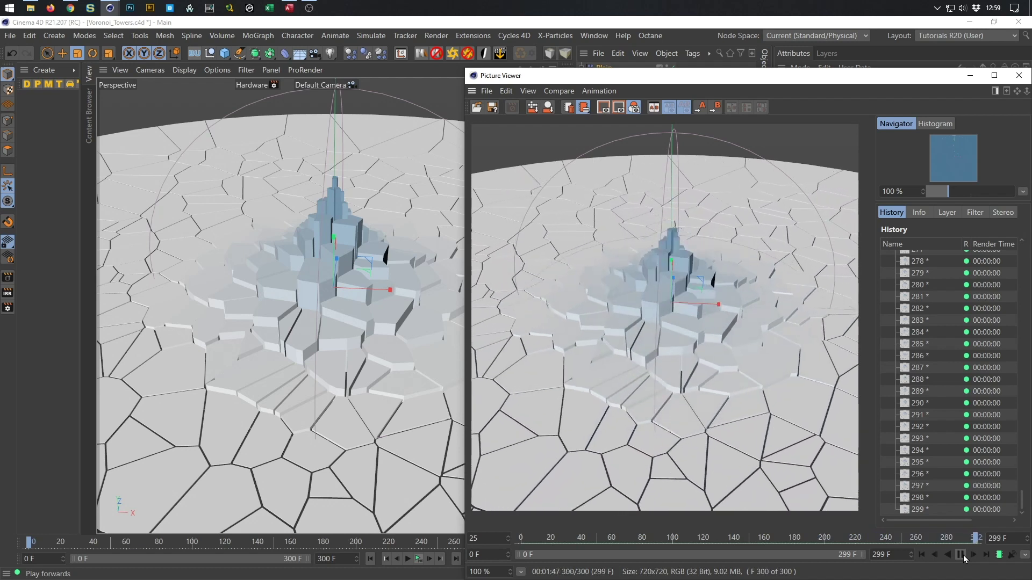
{"action": "left_click", "coordinate": [961, 556]}
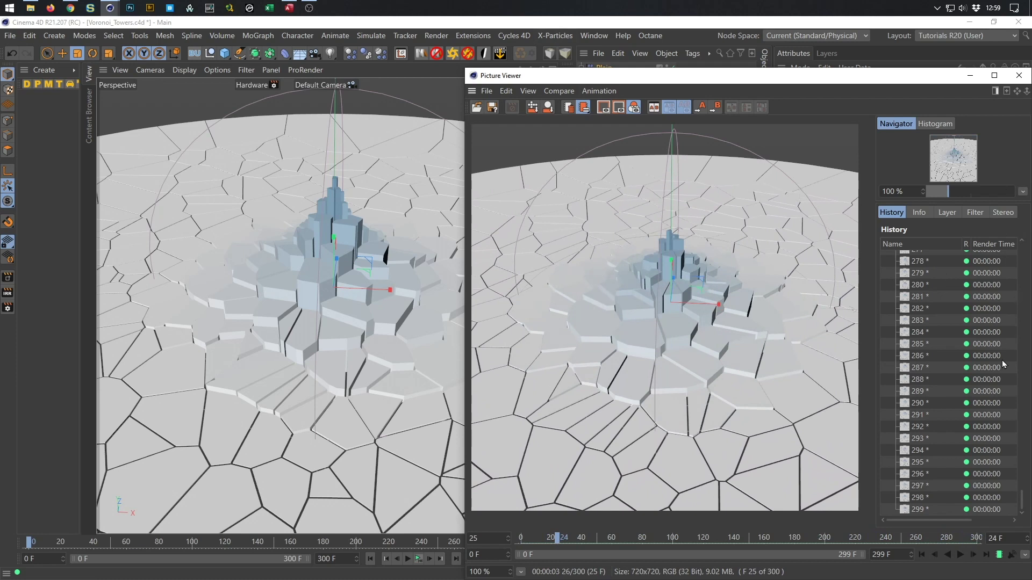
- Check frames 0 and 3, delete all rendered frames from the history, and close the Picture Viewer
{"action": "scroll", "coordinate": [953, 275], "scroll_direction": "up", "scroll_amount": 20}
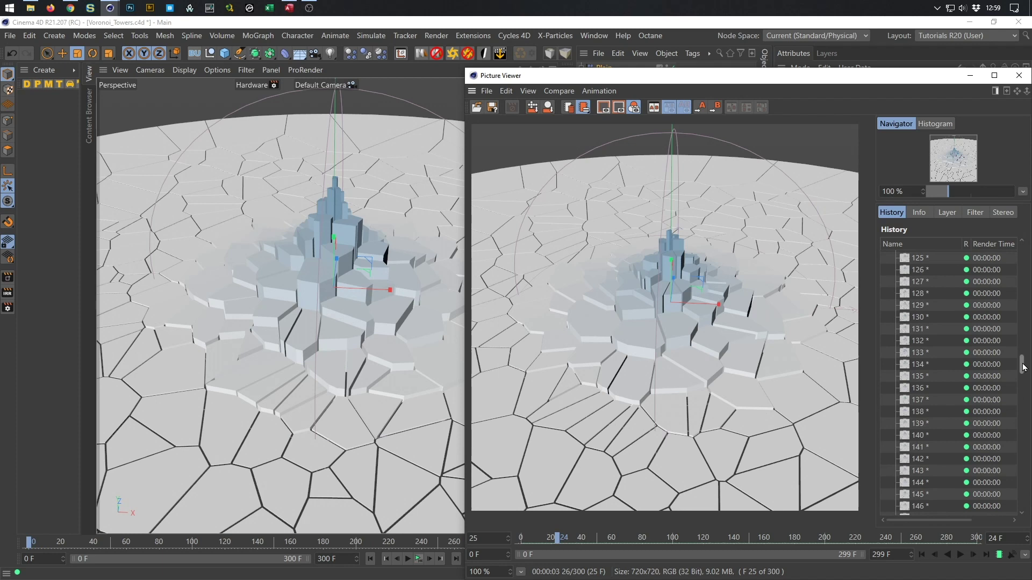
{"action": "left_click_drag", "start_coordinate": [1022, 363], "coordinate": [1010, 253]}
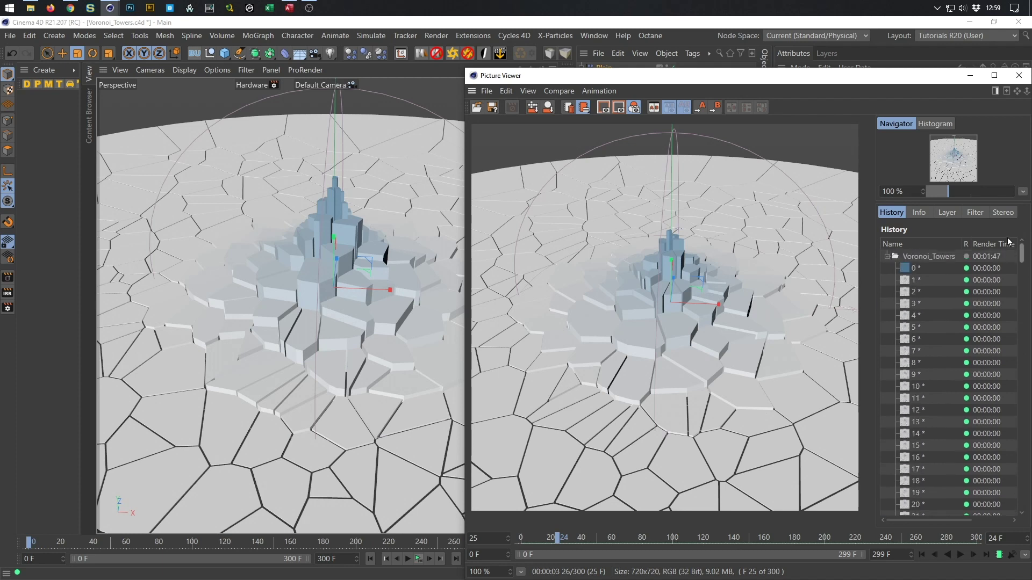
{"action": "left_click", "coordinate": [931, 268]}
{"action": "left_click", "coordinate": [970, 304]}
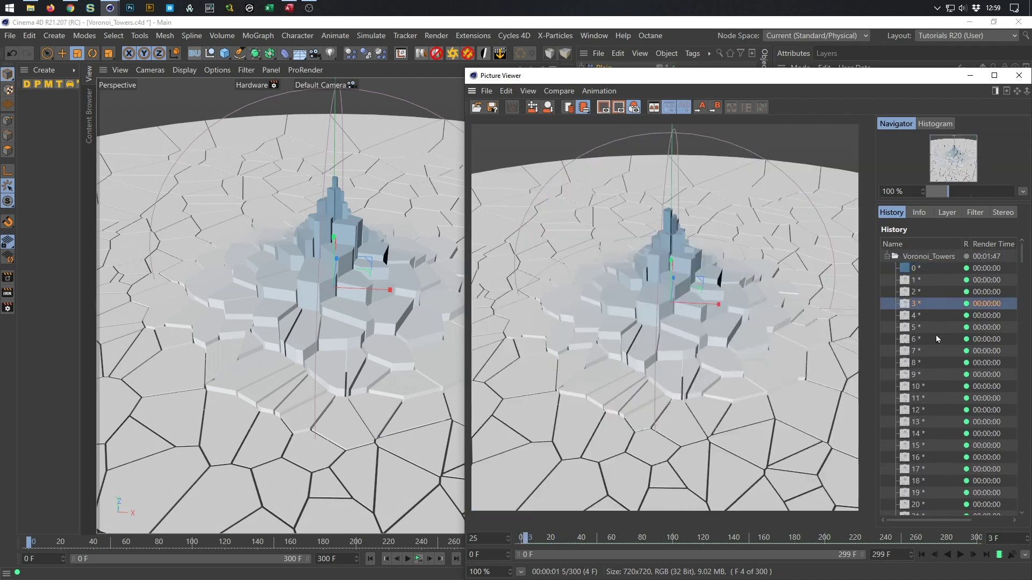
{"action": "key", "text": "ctrl+a"}
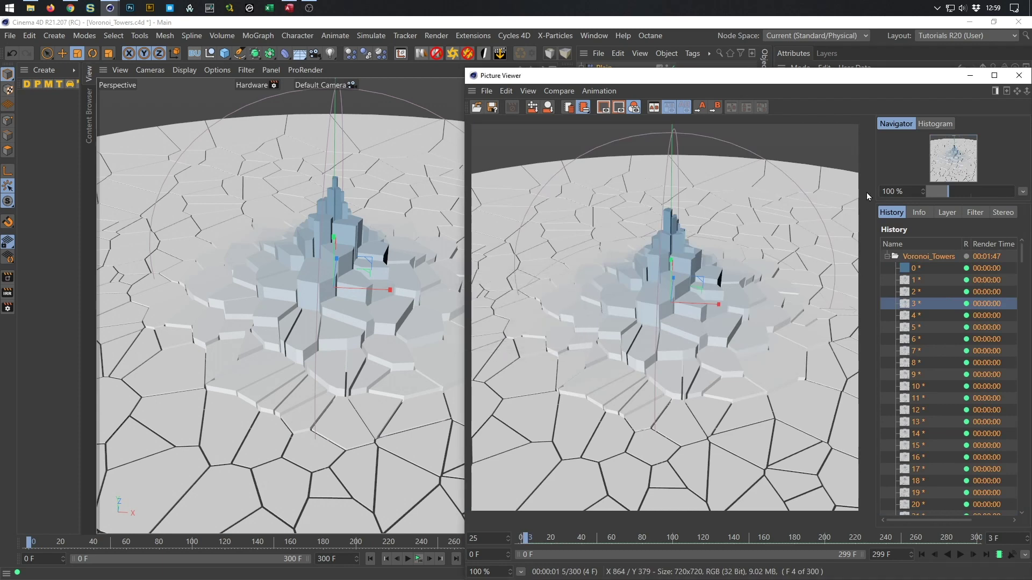
{"action": "key", "text": "Delete"}
{"action": "left_click", "coordinate": [1019, 75]}
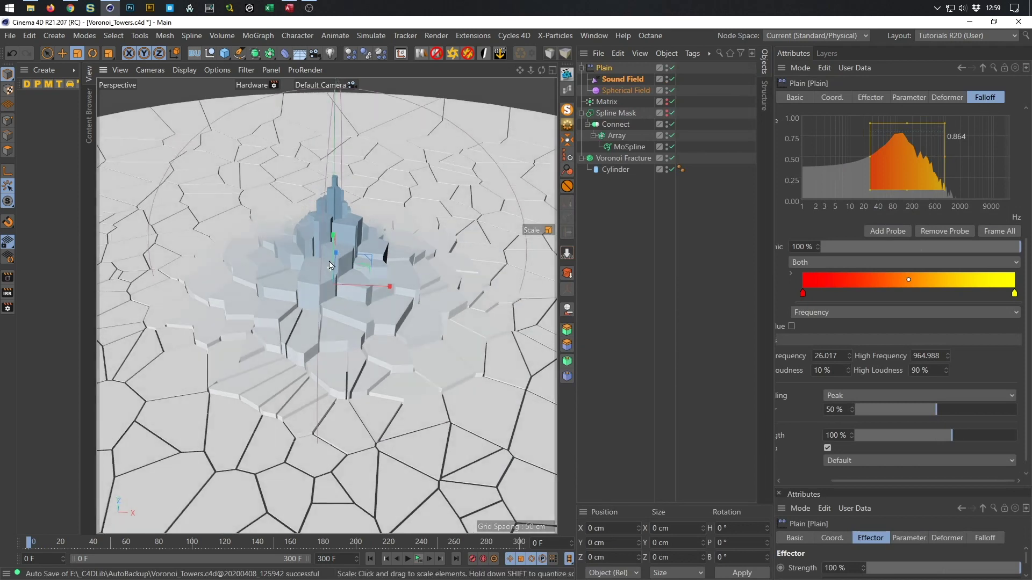
{"action": "middle_click_drag", "start_coordinate": [329, 288], "coordinate": [339, 255], "text": "alt"}
{"action": "left_click_drag", "start_coordinate": [339, 255], "coordinate": [333, 259], "text": "alt"}
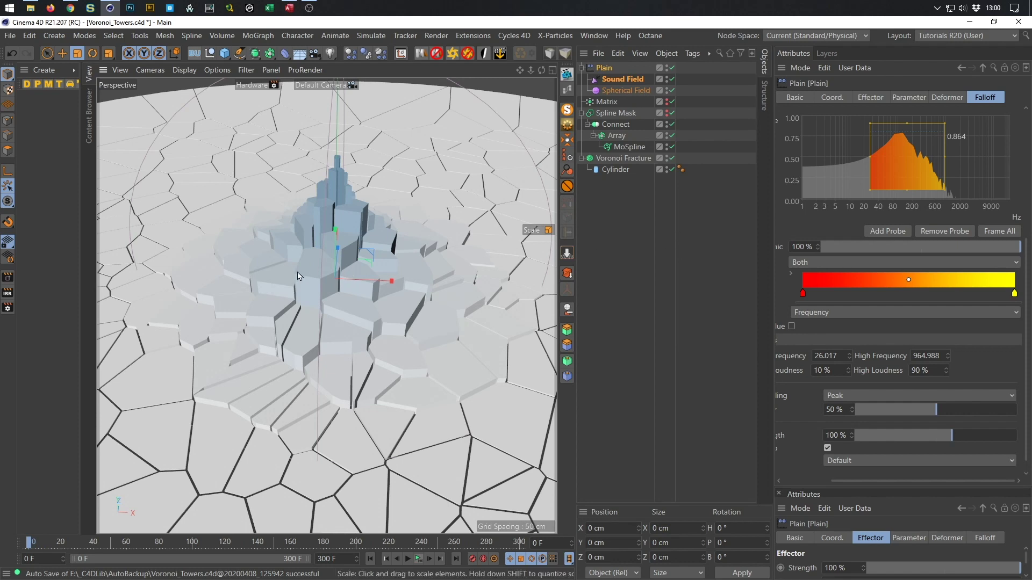
{"action": "scroll", "coordinate": [376, 269], "scroll_direction": "up", "scroll_amount": 5}
{"action": "scroll", "coordinate": [389, 264], "scroll_direction": "down", "scroll_amount": 5}
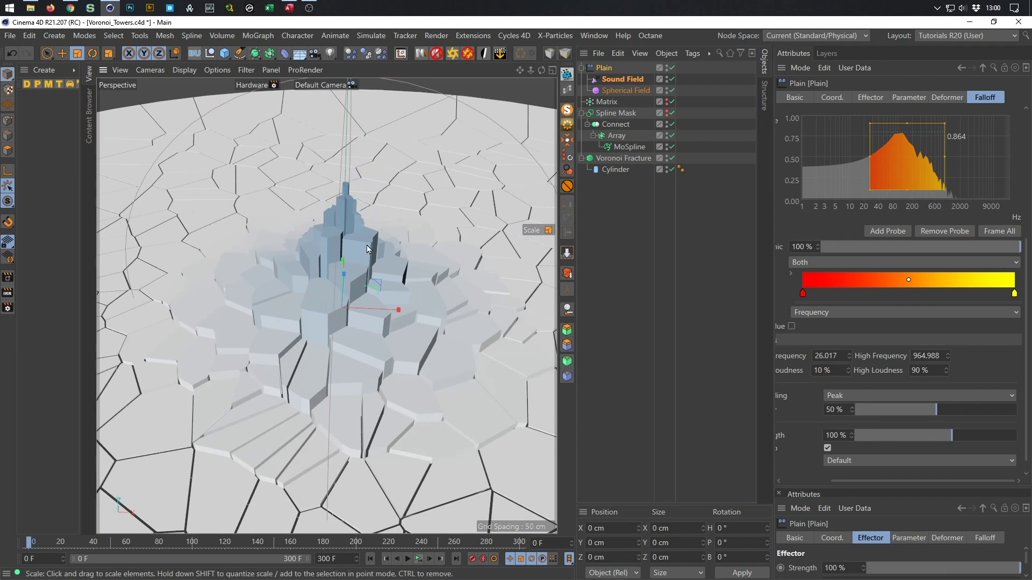
{"action": "scroll", "coordinate": [367, 249], "scroll_direction": "up", "scroll_amount": 10}
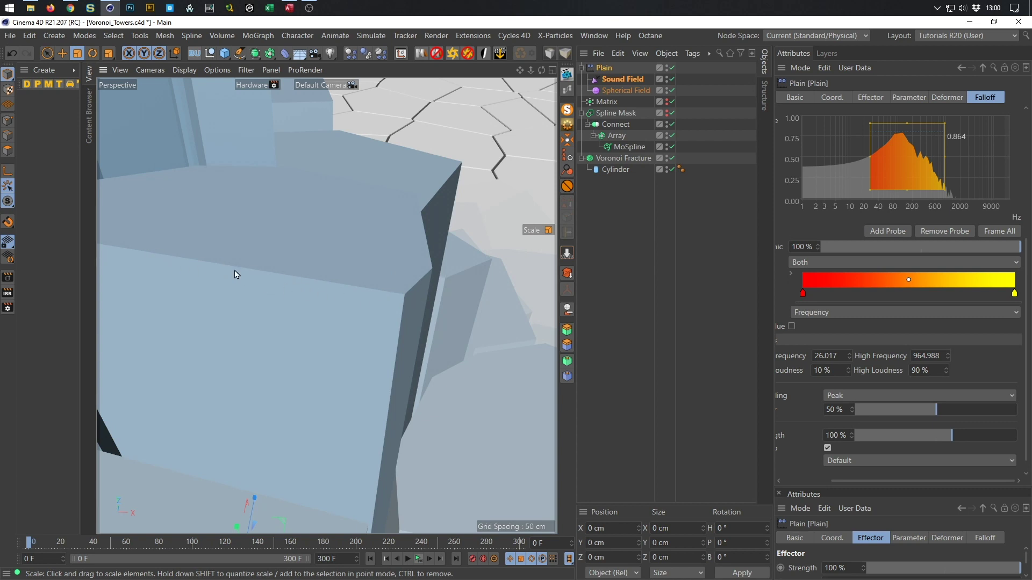
{"action": "left_click_drag", "start_coordinate": [302, 280], "coordinate": [179, 262], "text": "alt"}
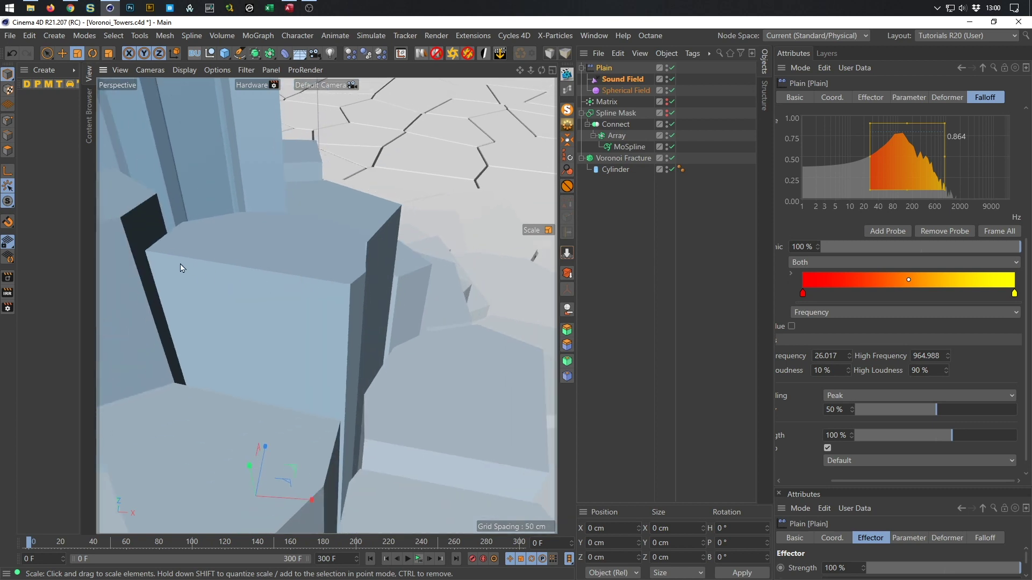
{"action": "right_click_drag", "start_coordinate": [308, 288], "coordinate": [392, 332], "text": "alt"}
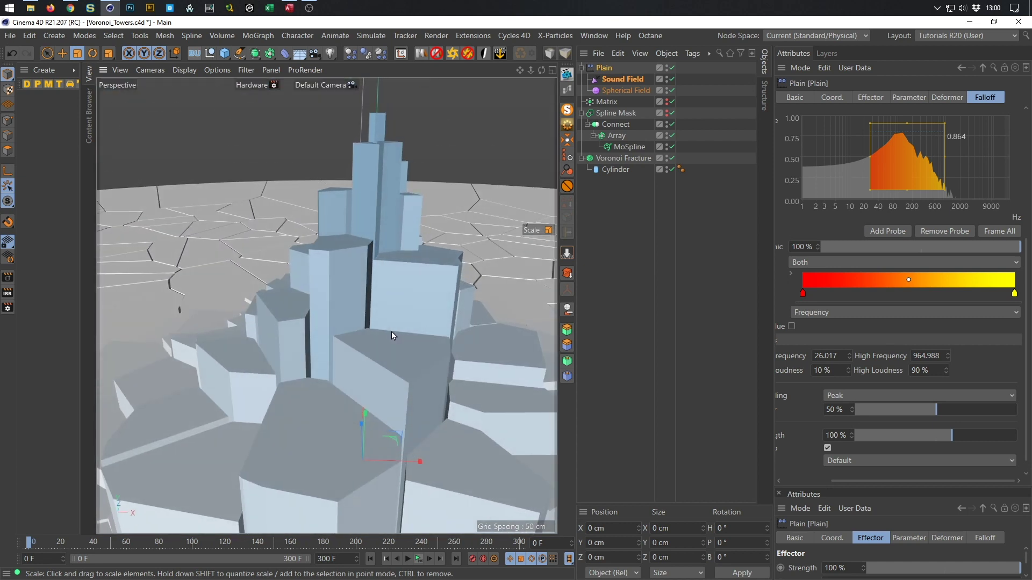
{"action": "left_click_drag", "start_coordinate": [393, 331], "coordinate": [384, 242], "text": "alt"}
{"action": "right_click_drag", "start_coordinate": [394, 224], "coordinate": [456, 214], "text": "alt"}
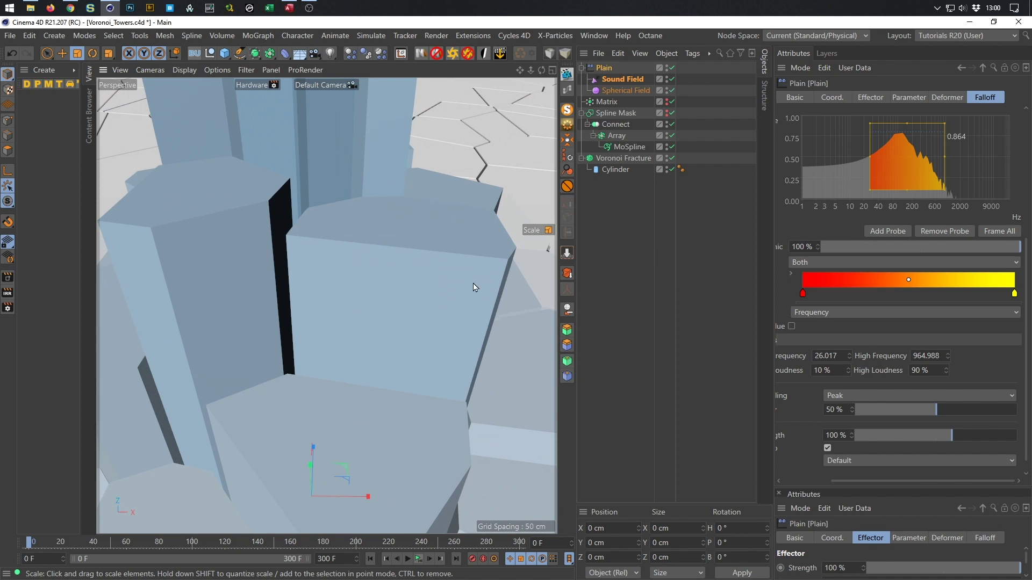
- Select Voronoi Fracture to show its 1 cm Offset Fragments and Matrix source, and inspect the fractured disc
{"action": "left_click", "coordinate": [616, 160]}
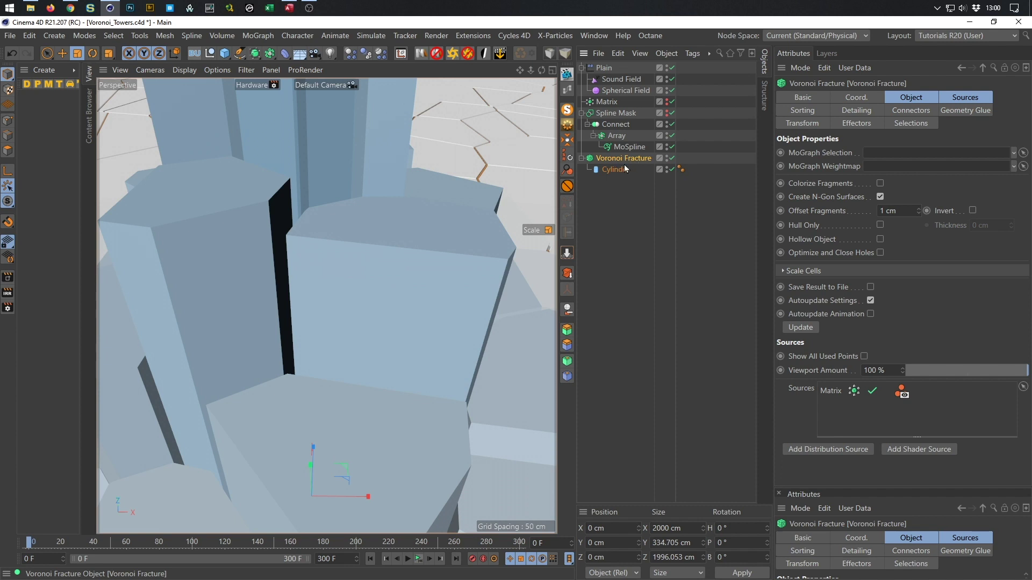
{"action": "scroll", "coordinate": [357, 246], "scroll_direction": "down", "scroll_amount": 5}
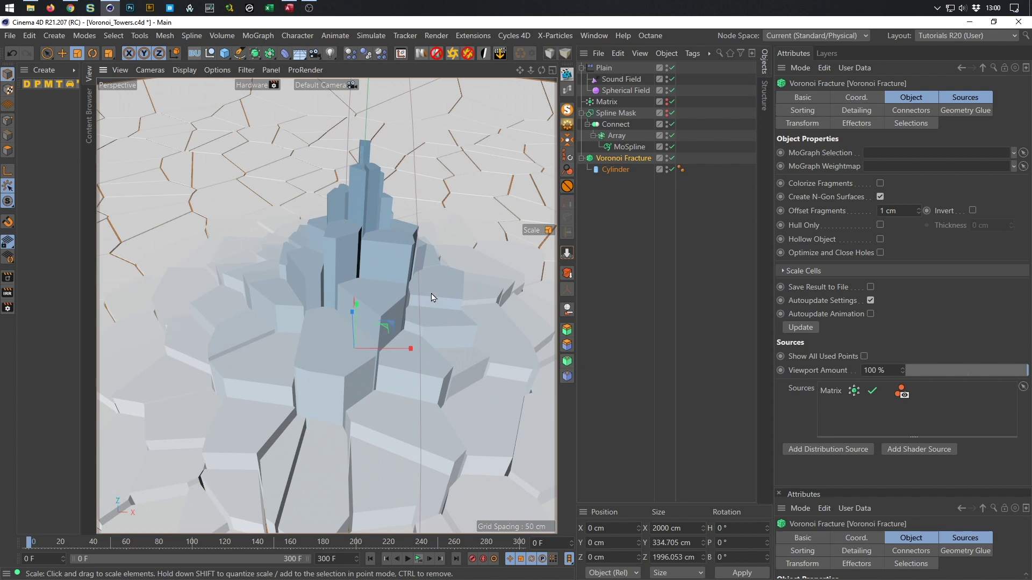
{"action": "scroll", "coordinate": [416, 297], "scroll_direction": "down", "scroll_amount": 5}
{"action": "scroll", "coordinate": [353, 294], "scroll_direction": "up", "scroll_amount": 2}
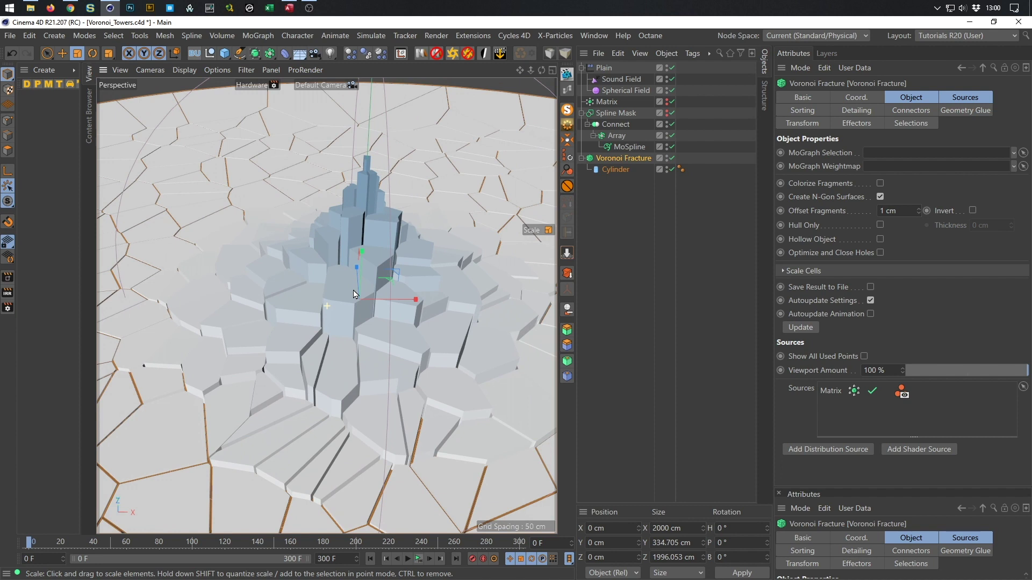
{"action": "scroll", "coordinate": [353, 294], "scroll_direction": "up", "scroll_amount": 3}
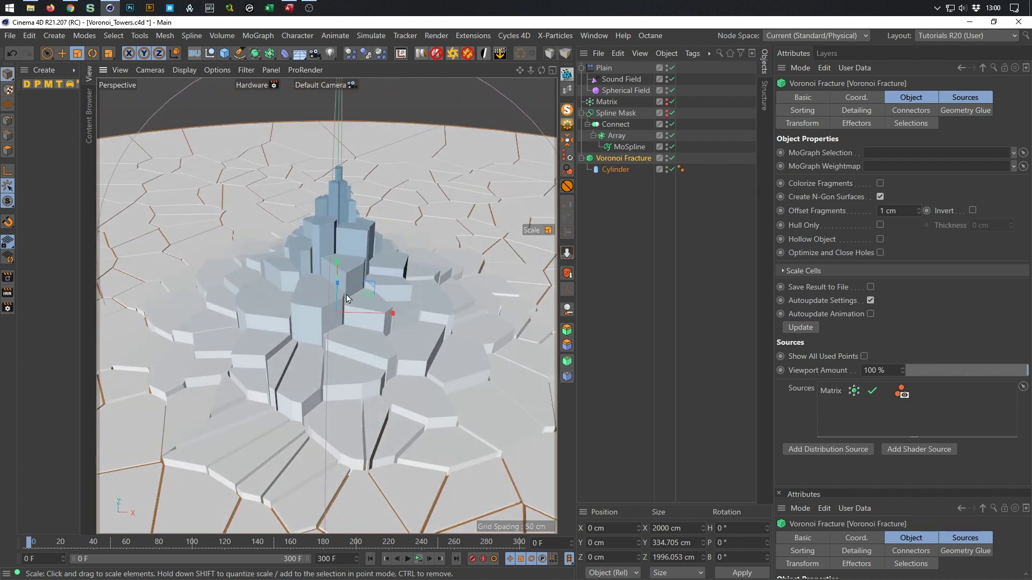
{"action": "left_click_drag", "start_coordinate": [347, 299], "coordinate": [391, 264], "text": "alt"}
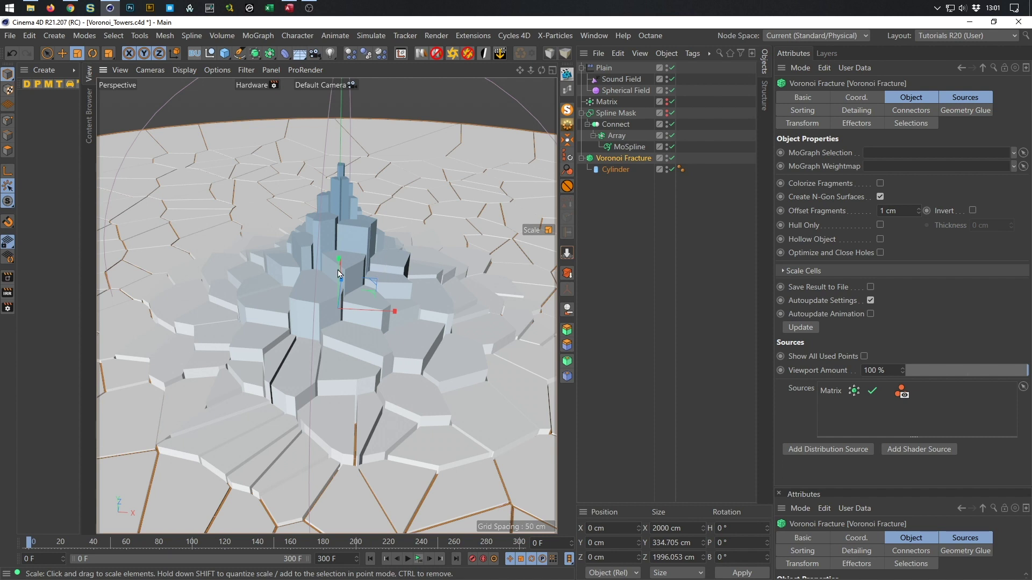
{"action": "scroll", "coordinate": [355, 253], "scroll_direction": "up", "scroll_amount": 5}
{"action": "scroll", "coordinate": [393, 258], "scroll_direction": "up", "scroll_amount": 2}
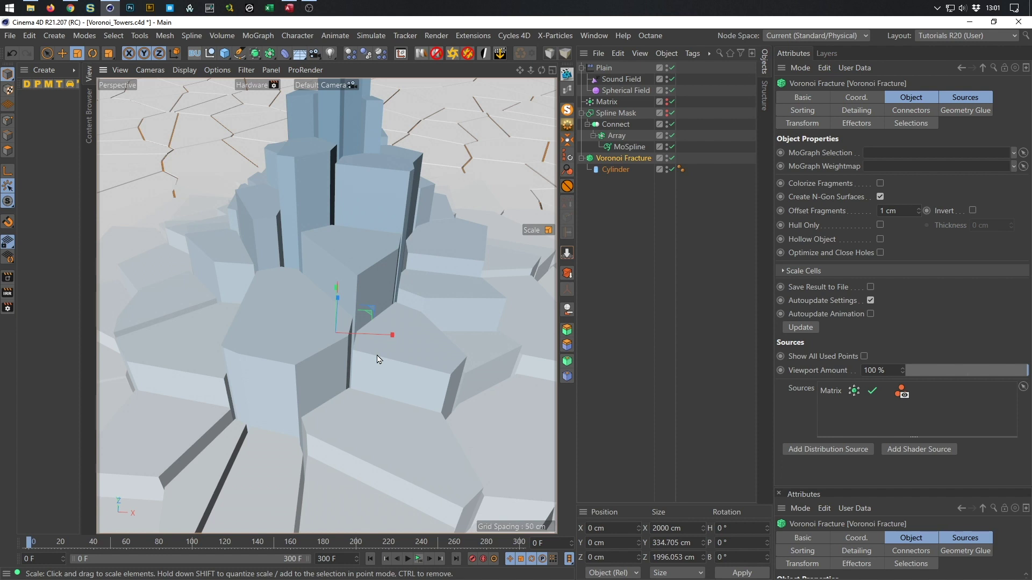
- Zoom in on the tower fragments and group the Voronoi Fracture under a new Null
{"action": "scroll", "coordinate": [356, 308], "scroll_direction": "down", "scroll_amount": 5}
{"action": "left_click_drag", "start_coordinate": [332, 332], "coordinate": [363, 213], "text": "alt"}
{"action": "scroll", "coordinate": [344, 234], "scroll_direction": "up", "scroll_amount": 3}
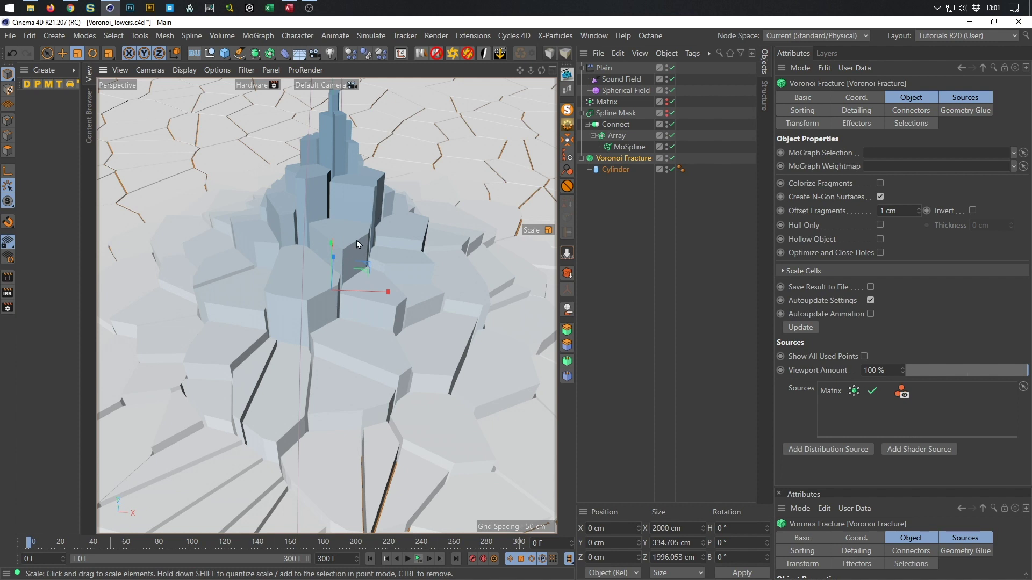
{"action": "right_click_drag", "start_coordinate": [359, 237], "coordinate": [382, 250], "text": "alt"}
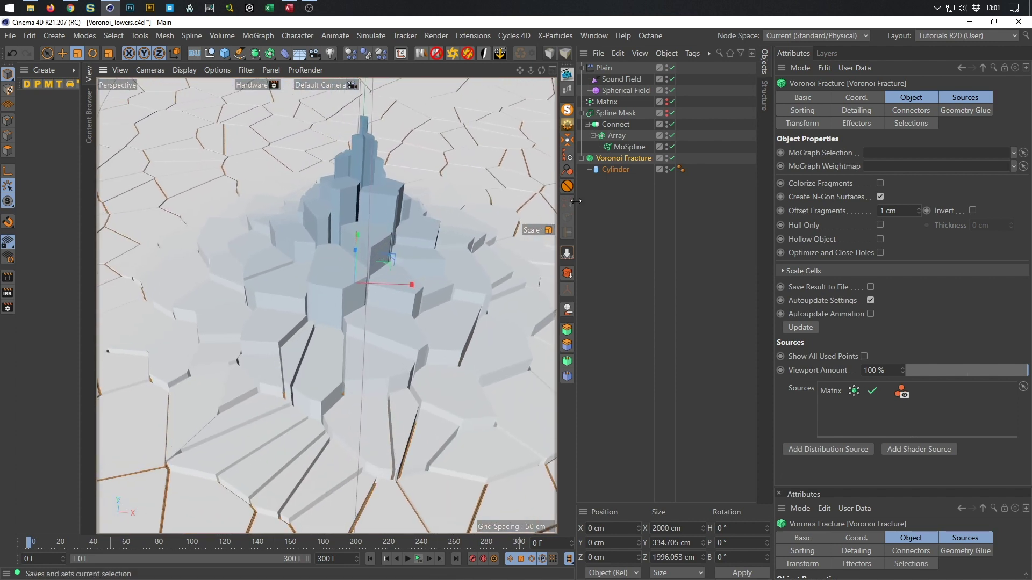
{"action": "left_click", "coordinate": [616, 170]}
{"action": "left_click", "coordinate": [624, 158]}
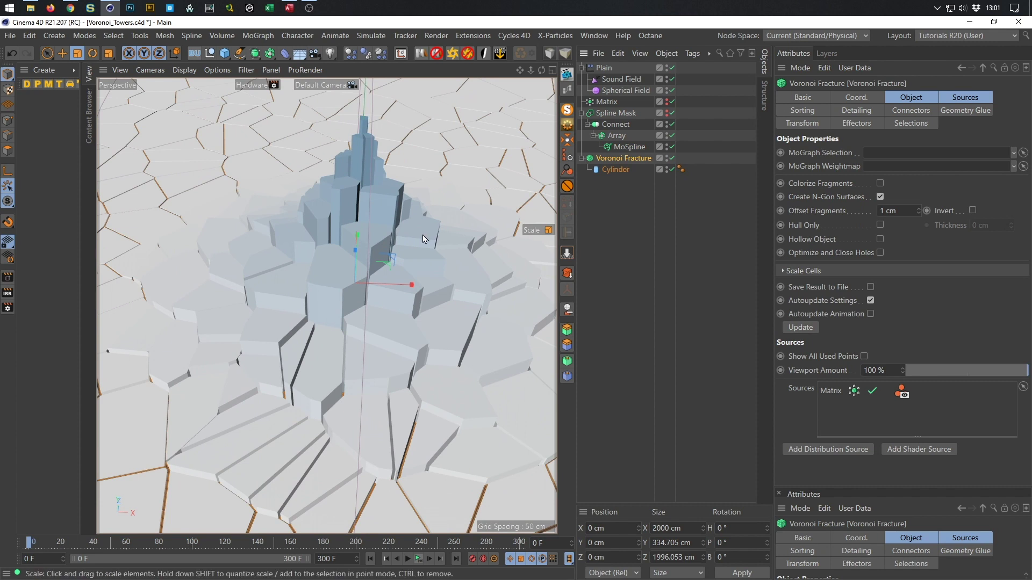
{"action": "right_click_drag", "start_coordinate": [426, 239], "coordinate": [436, 237], "text": "alt"}
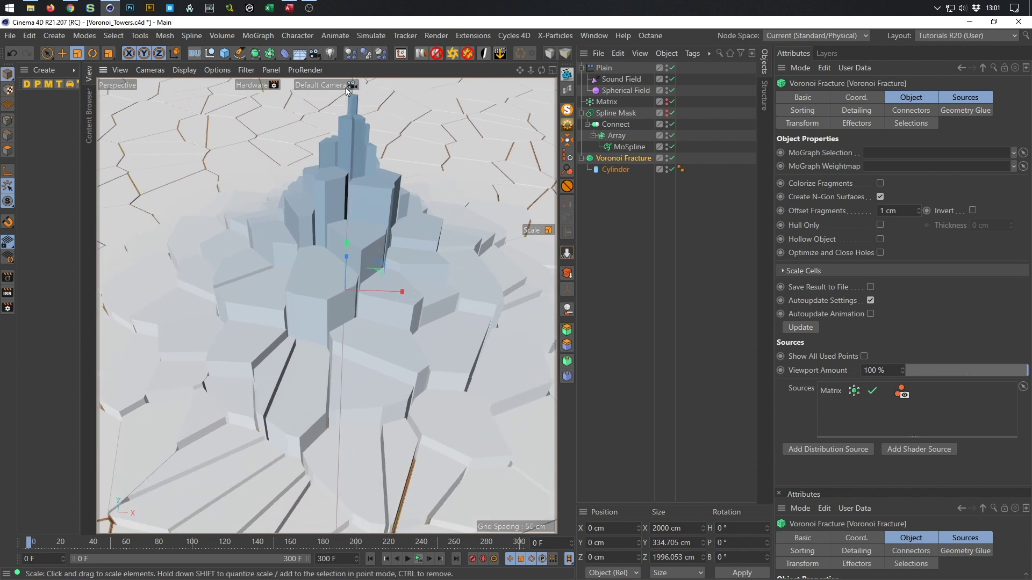
{"action": "left_click", "coordinate": [624, 154]}
{"action": "key", "text": "alt+g"}
{"action": "left_click", "coordinate": [604, 158]}
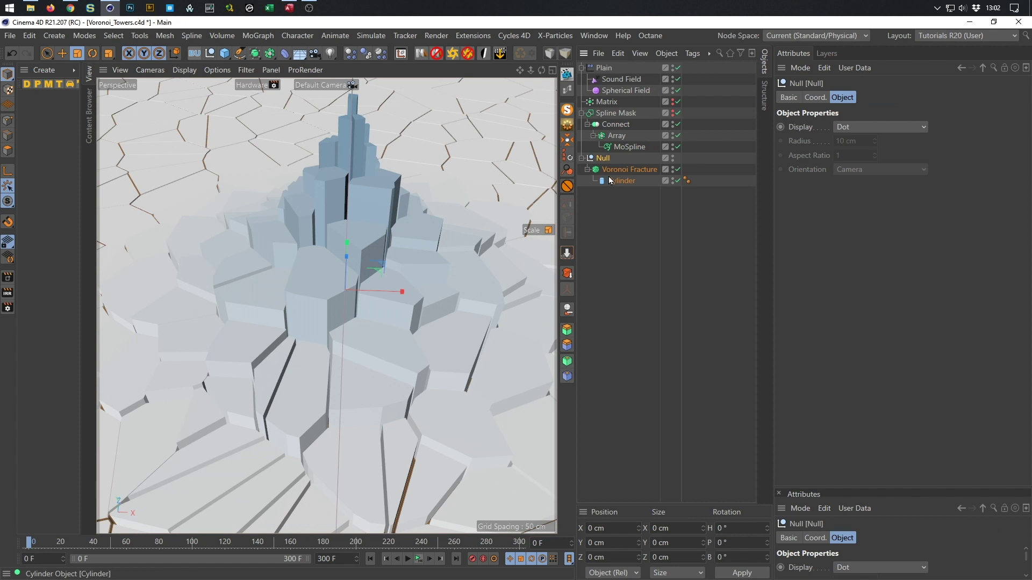
- Add a Bevel deformer inside the Null with 0.2 cm offset and 2 subdivisions
{"action": "left_click", "coordinate": [285, 53]}
{"action": "left_click", "coordinate": [417, 204], "text": "shift"}
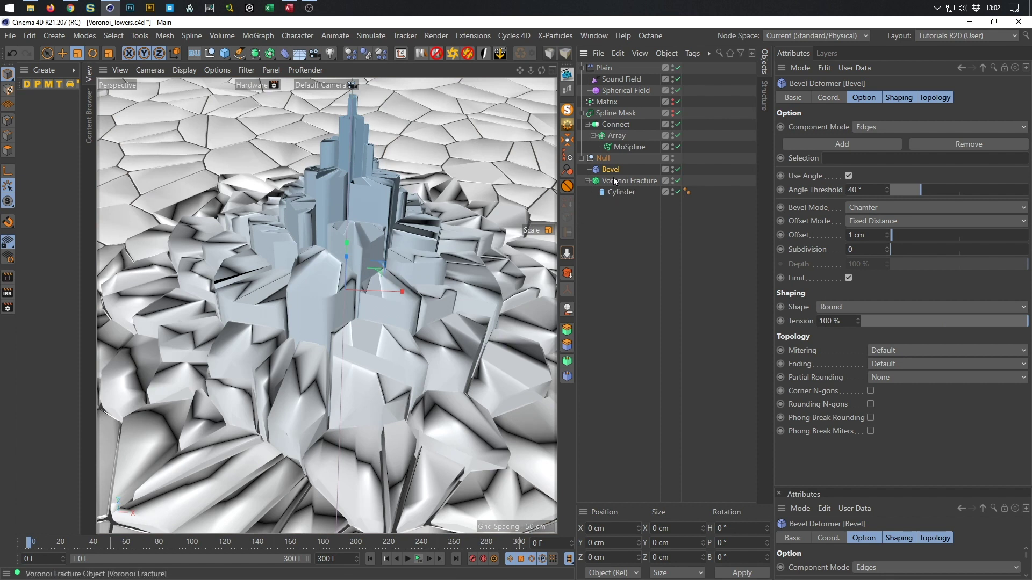
{"action": "left_click", "coordinate": [876, 235]}
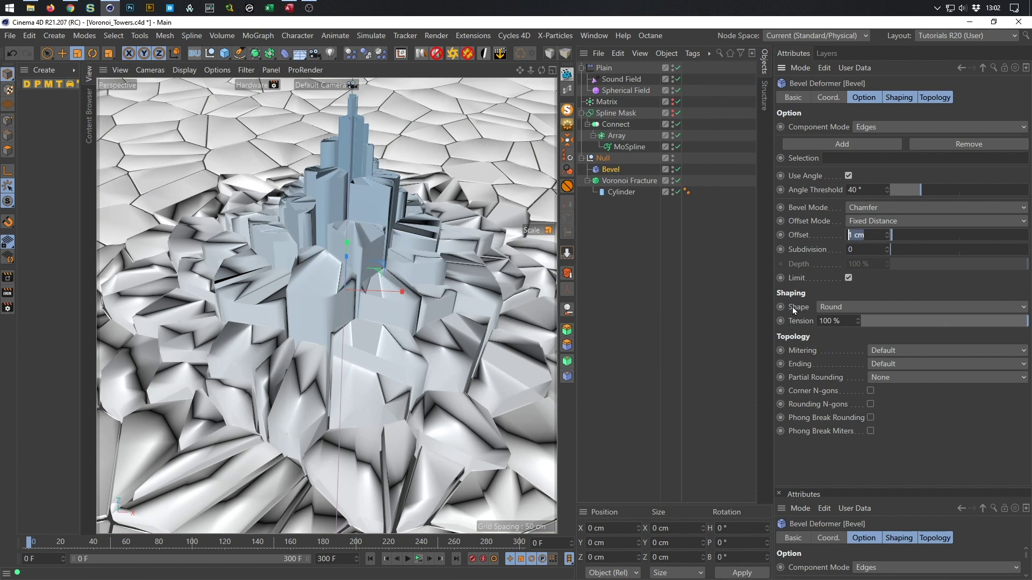
{"action": "key", "text": "BackSpace"}
{"action": "type", "text": ".2"}
{"action": "key", "text": "Return"}
{"action": "type", "text": "2"}
{"action": "key", "text": "Return"}
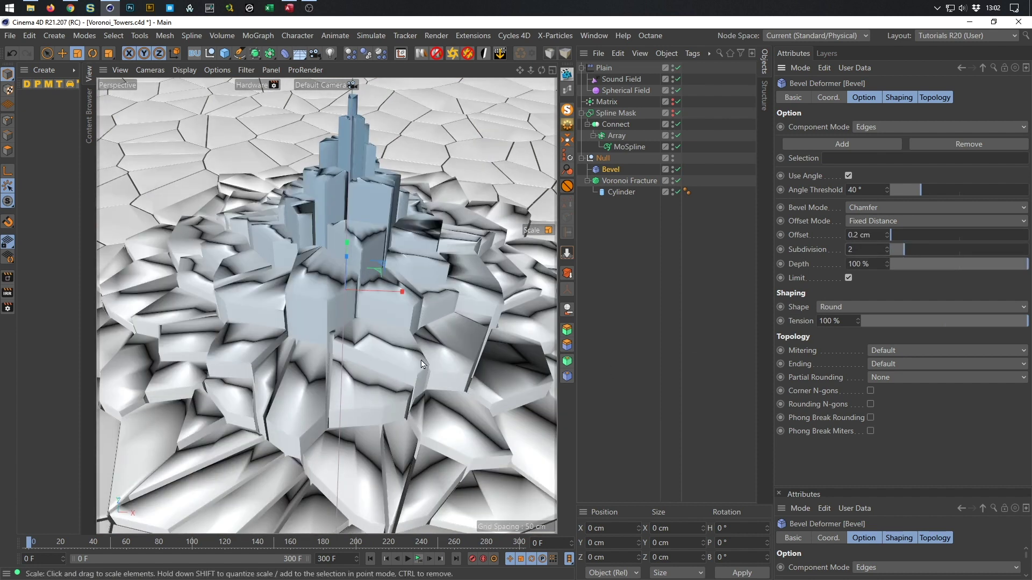
- Zoom in and out to inspect the chamfered edges, then reselect Voronoi Fracture
{"action": "scroll", "coordinate": [315, 306], "scroll_direction": "up", "scroll_amount": 10}
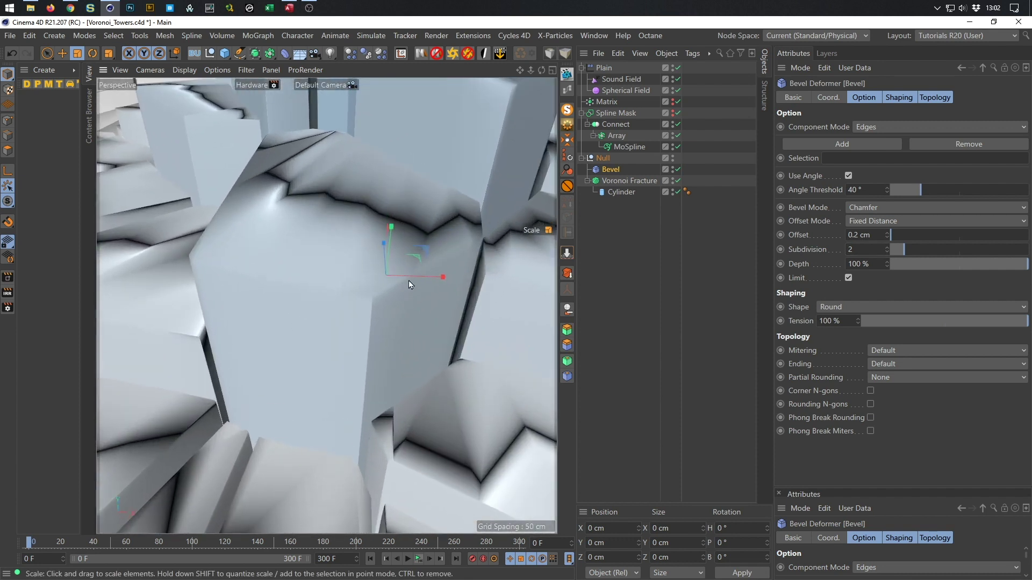
{"action": "scroll", "coordinate": [360, 293], "scroll_direction": "up", "scroll_amount": 1}
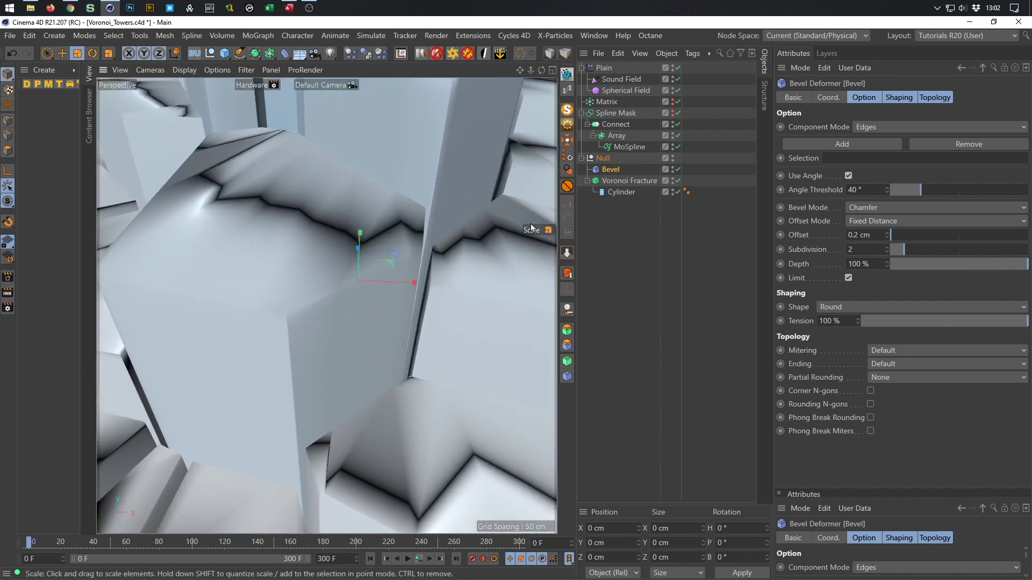
{"action": "scroll", "coordinate": [411, 276], "scroll_direction": "down", "scroll_amount": 12}
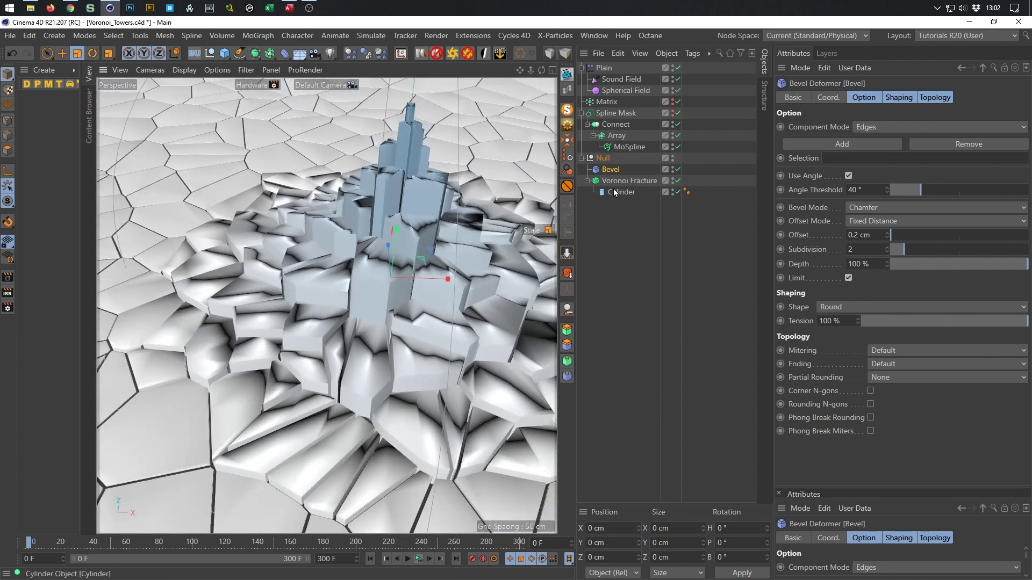
{"action": "scroll", "coordinate": [543, 215], "scroll_direction": "up", "scroll_amount": 8}
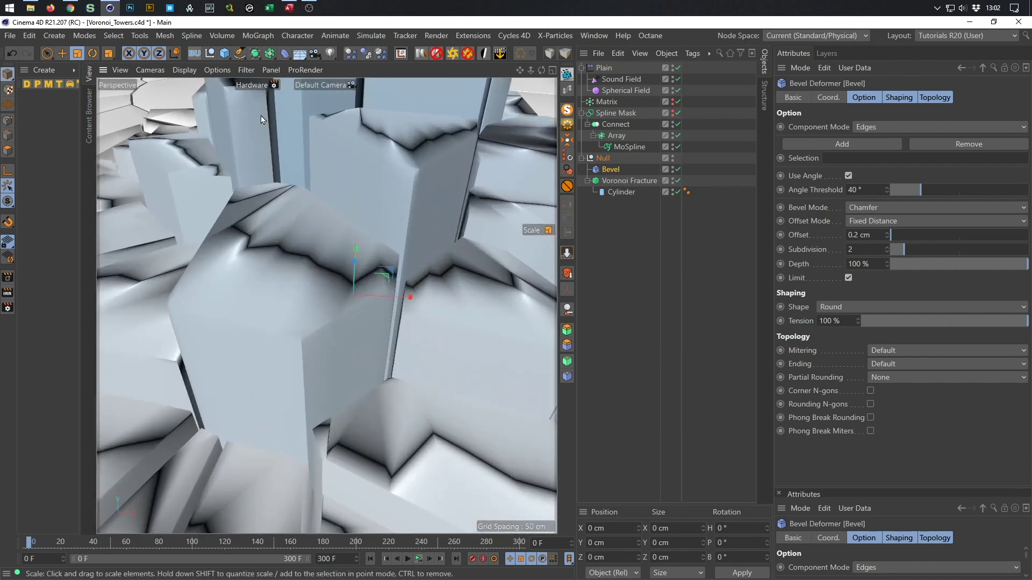
{"action": "scroll", "coordinate": [240, 251], "scroll_direction": "down", "scroll_amount": 8}
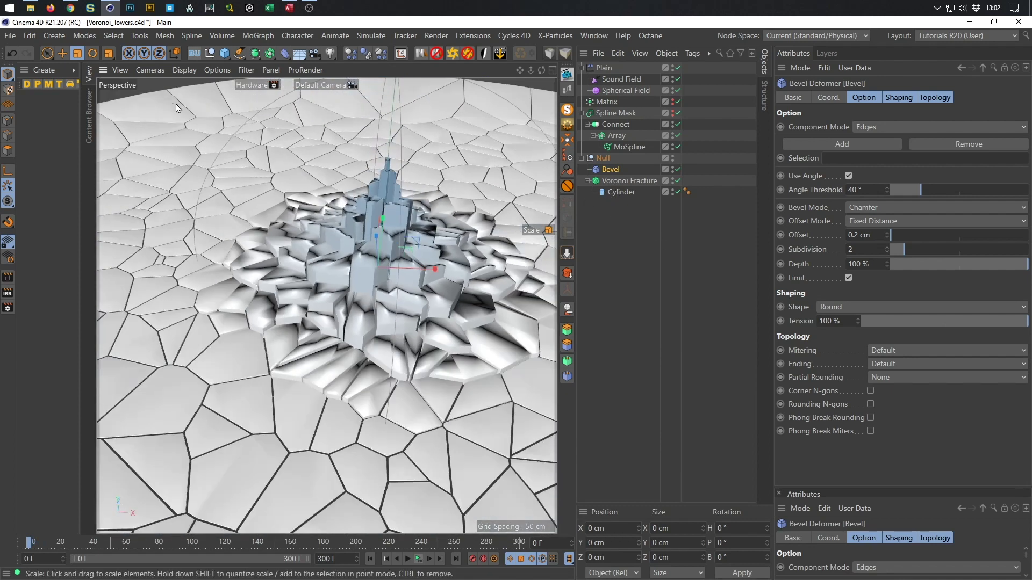
{"action": "scroll", "coordinate": [415, 212], "scroll_direction": "up", "scroll_amount": 2}
{"action": "scroll", "coordinate": [415, 213], "scroll_direction": "up", "scroll_amount": 4}
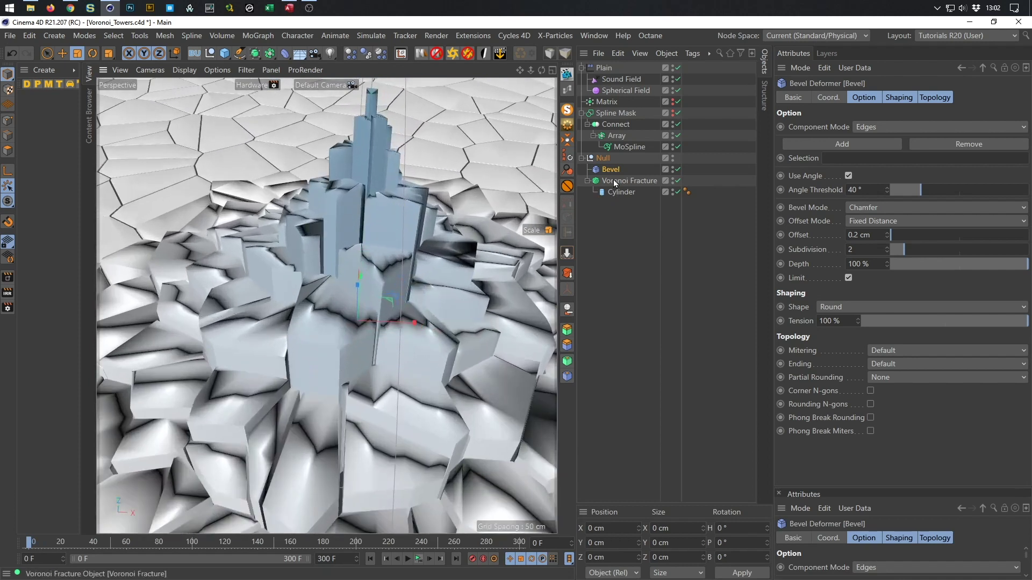
{"action": "left_click", "coordinate": [442, 232]}
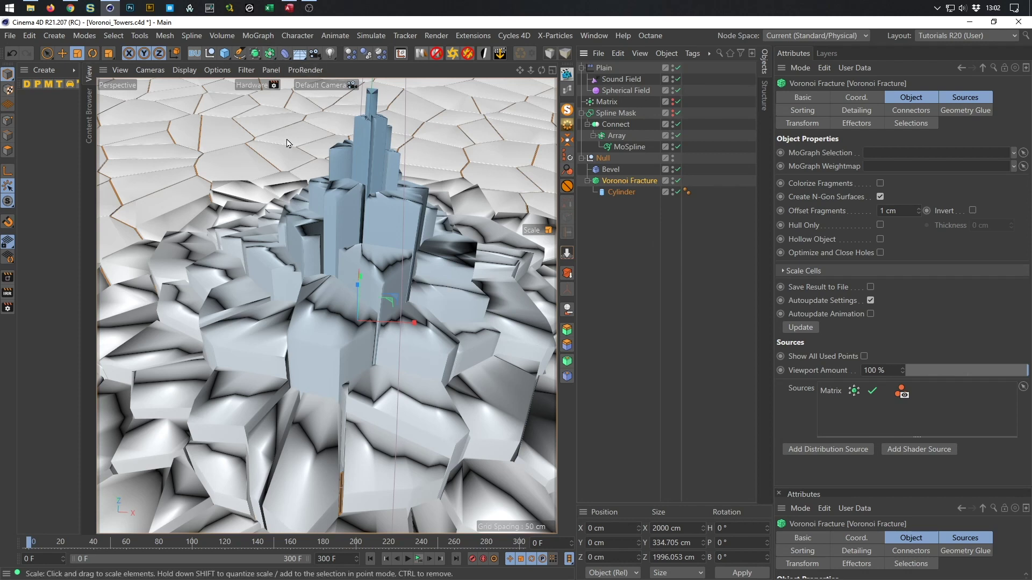
- Wrap the Voronoi Fracture in a Connect object with Weld enabled
{"action": "left_click", "coordinate": [270, 54]}
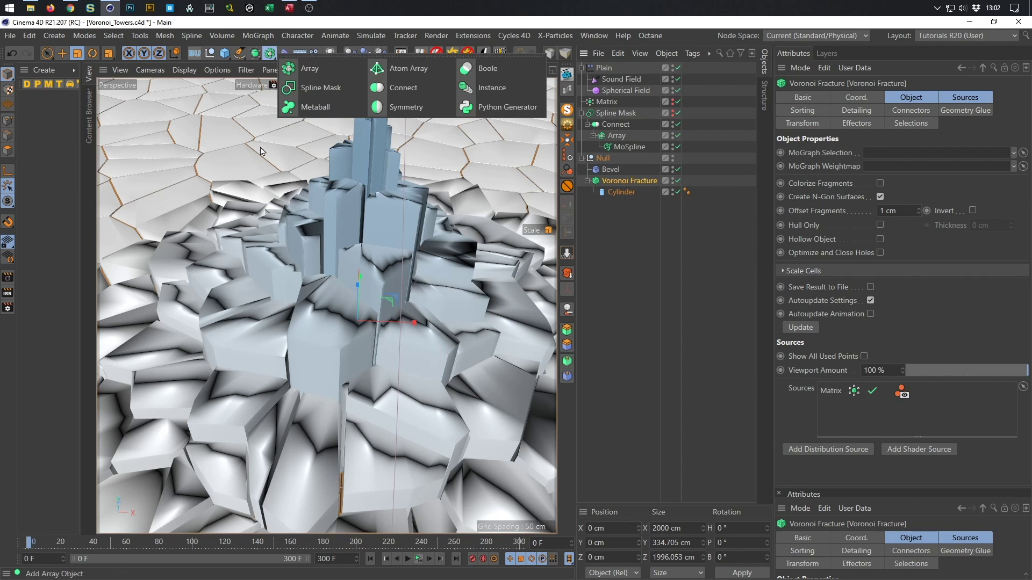
{"action": "left_click", "coordinate": [396, 95], "text": "alt"}
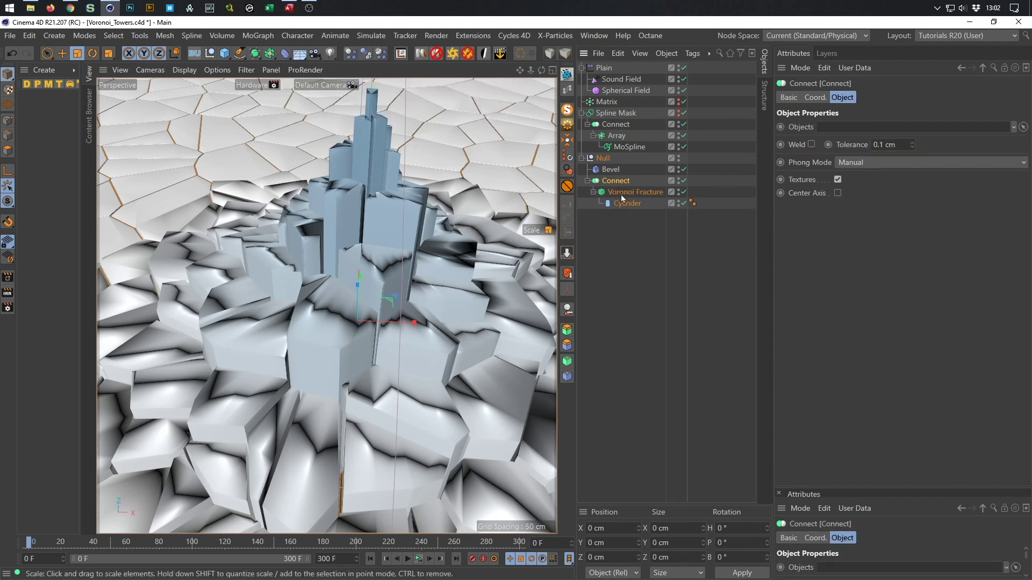
{"action": "left_click", "coordinate": [811, 144]}
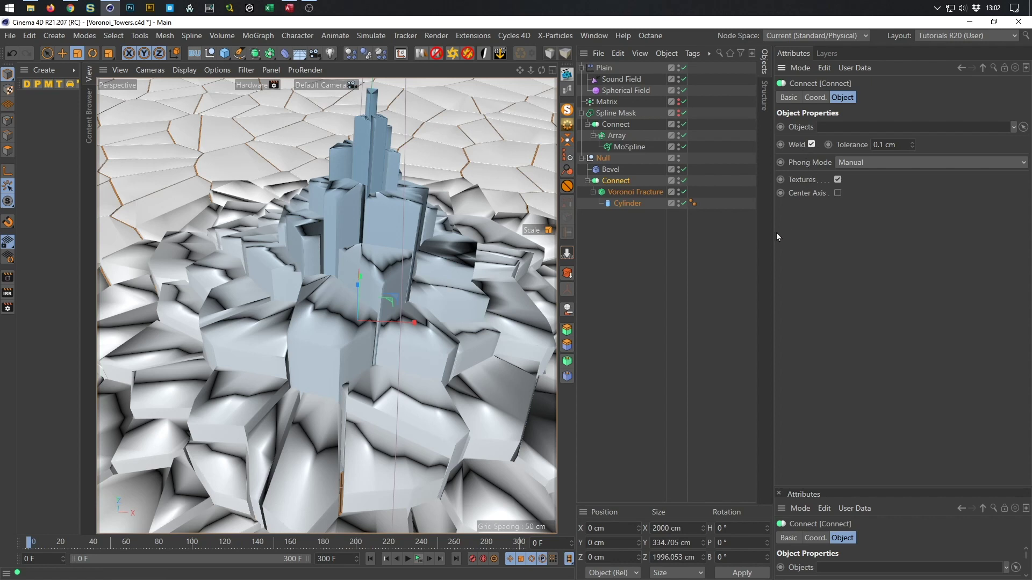
{"action": "right_click", "coordinate": [406, 276]}
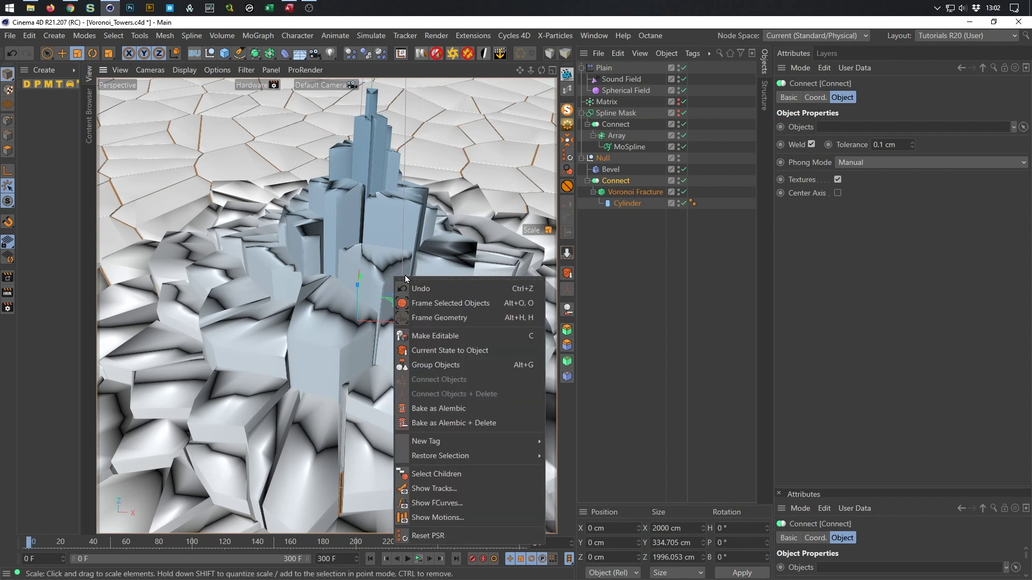
{"action": "left_click", "coordinate": [408, 226]}
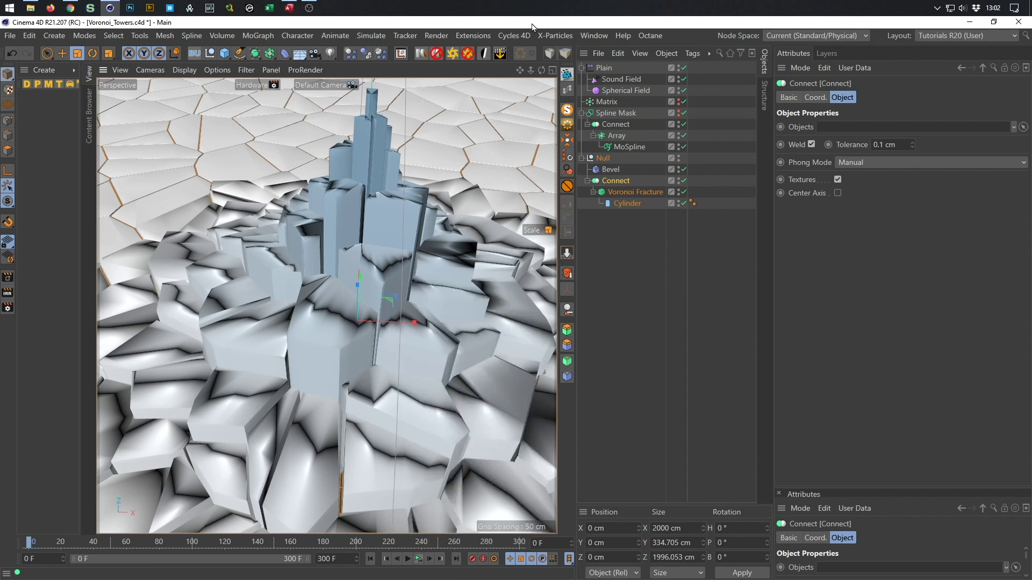
{"action": "right_click", "coordinate": [397, 274]}
{"action": "left_click", "coordinate": [514, 30]}
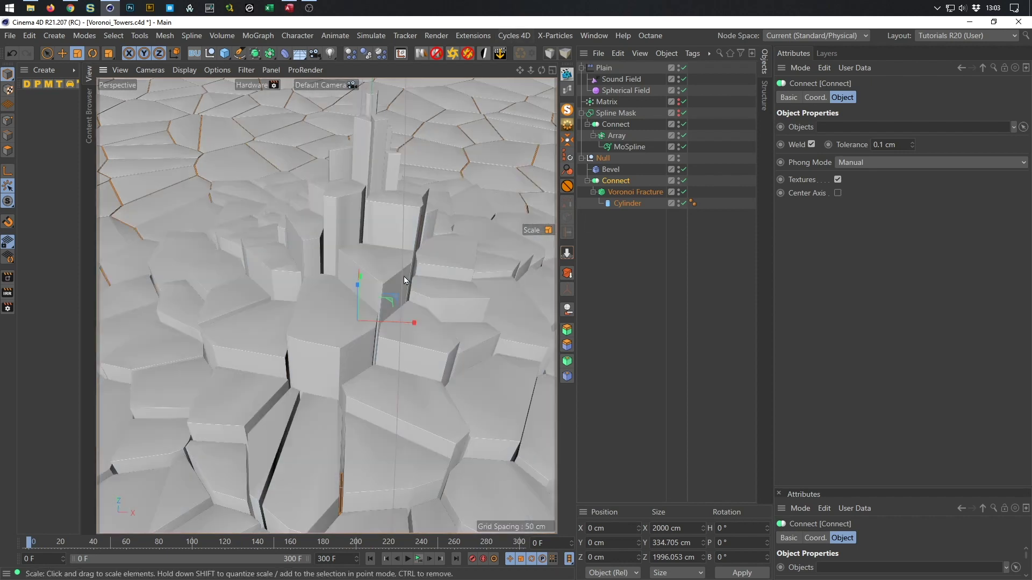
- Dolly close to a block, then pull back over the whole fractured field
{"action": "right_click_drag", "start_coordinate": [404, 277], "coordinate": [325, 308], "text": "alt"}
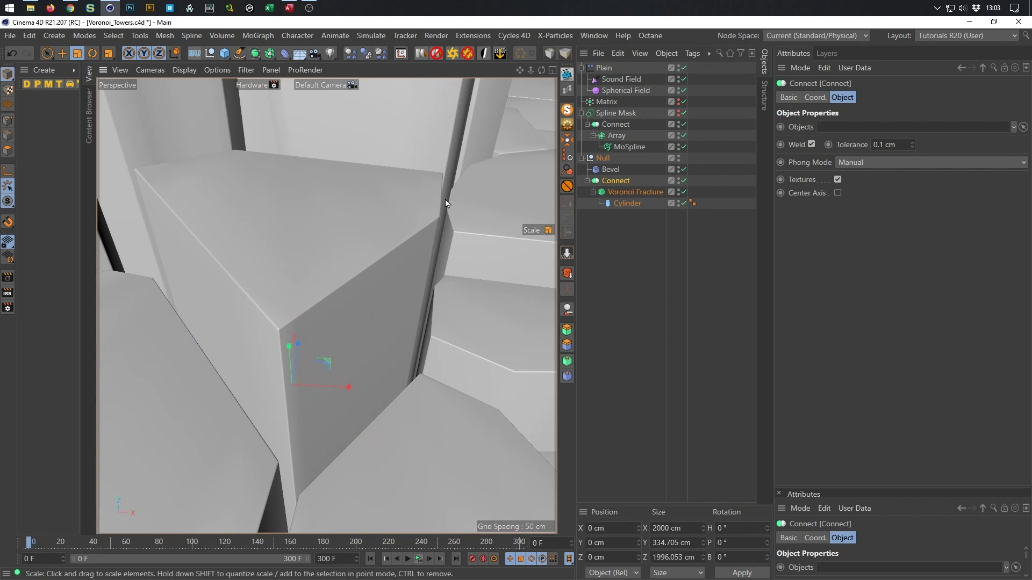
{"action": "right_click_drag", "start_coordinate": [537, 389], "coordinate": [420, 246], "text": "alt"}
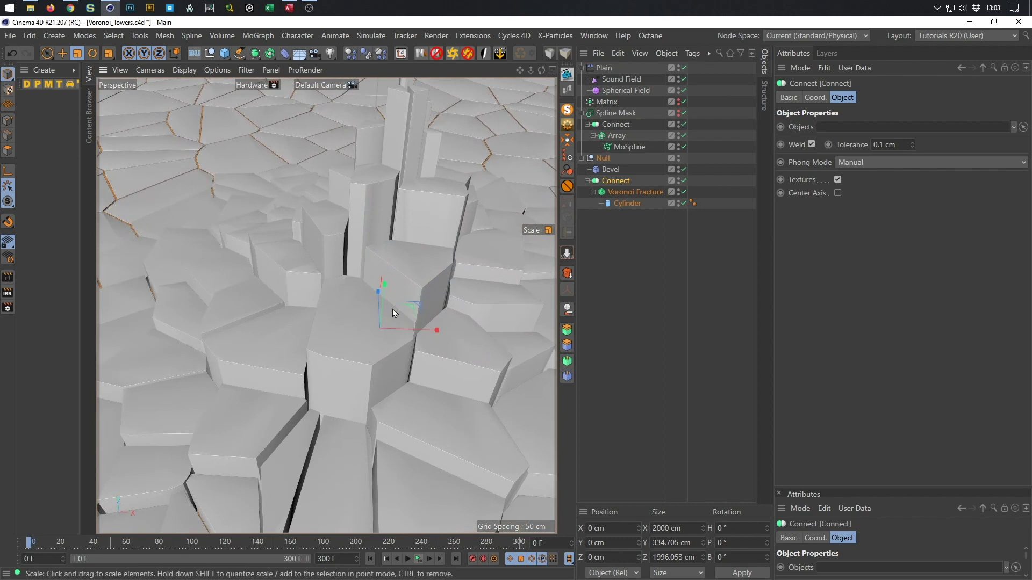
{"action": "right_click_drag", "start_coordinate": [366, 317], "coordinate": [287, 306], "text": "alt"}
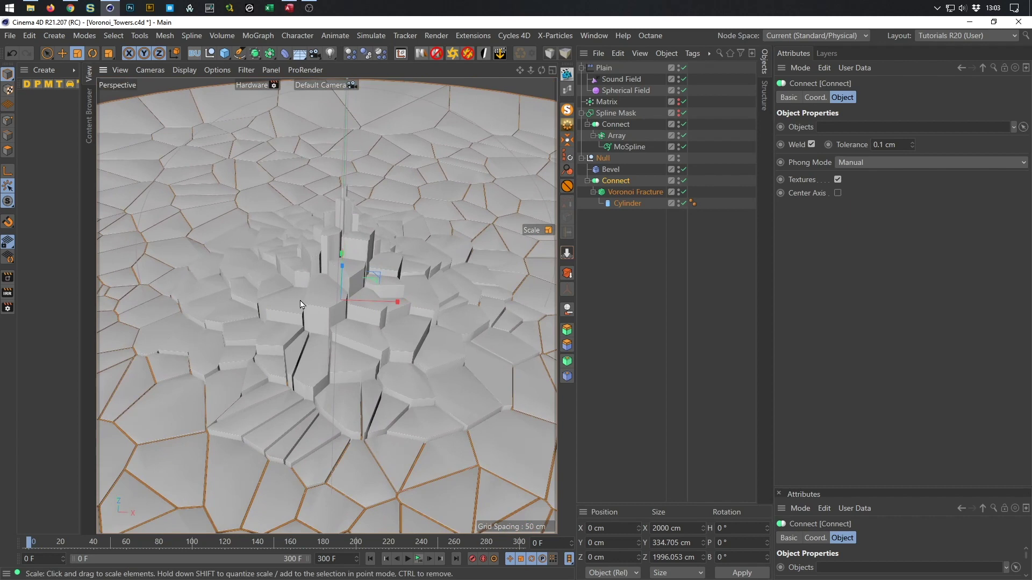
{"action": "scroll", "coordinate": [325, 346], "scroll_direction": "down", "scroll_amount": 3}
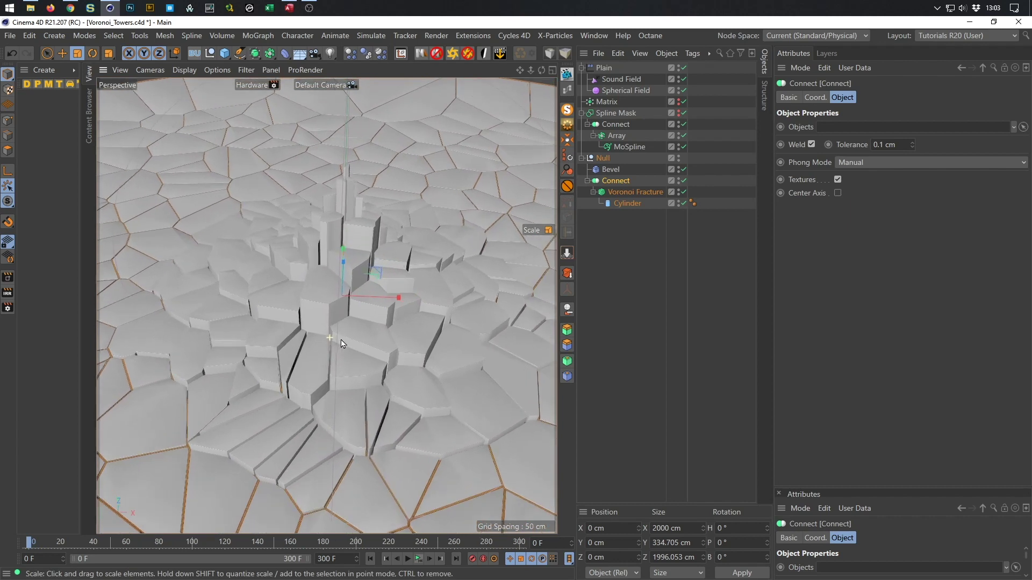
{"action": "scroll", "coordinate": [322, 350], "scroll_direction": "up", "scroll_amount": 3}
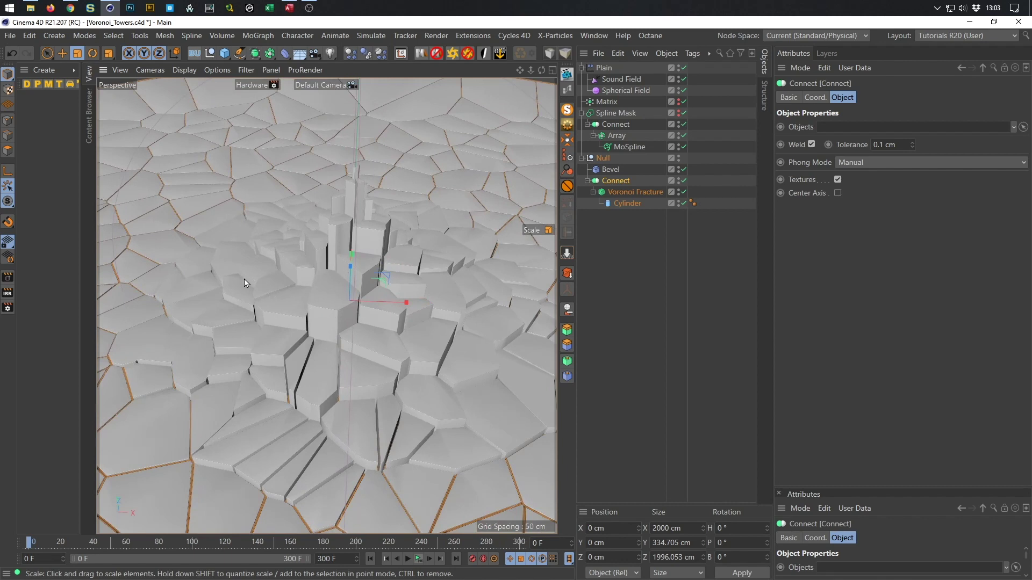
- Set the Cylinder's Phong Angle to 10° and orbit to check the towers' flat shading
{"action": "left_click", "coordinate": [693, 203]}
{"action": "left_click", "coordinate": [859, 142]}
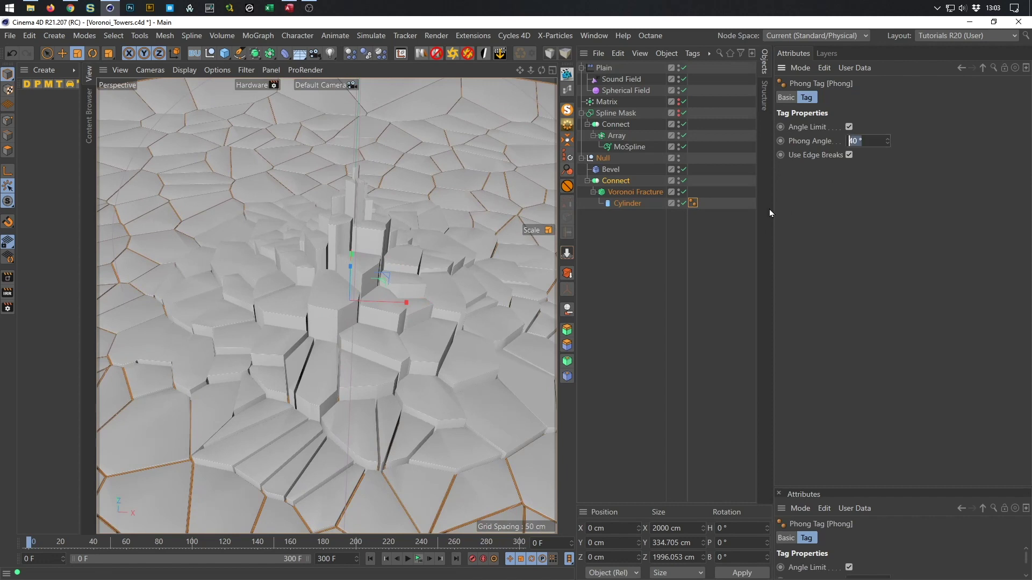
{"action": "type", "text": "10"}
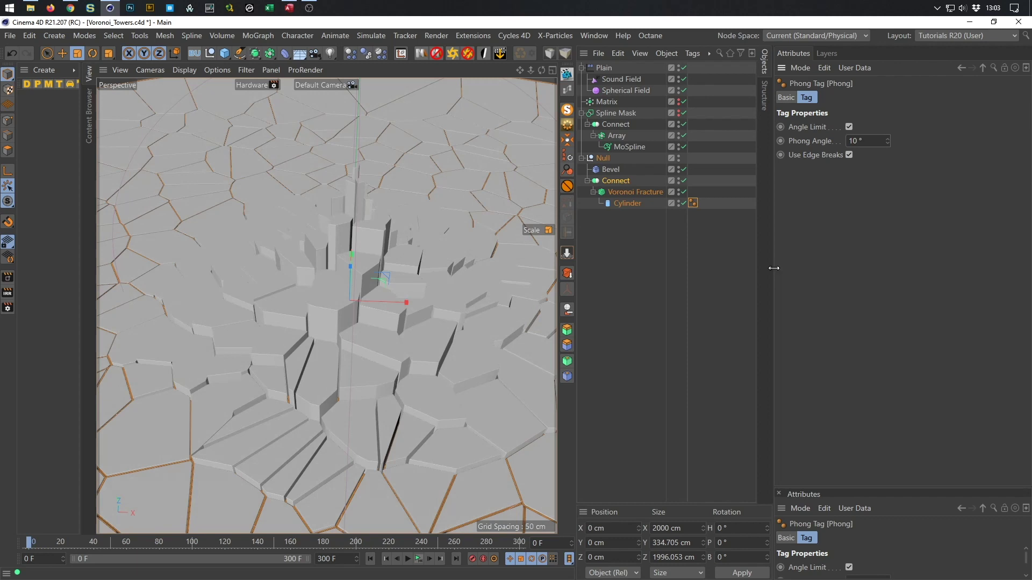
{"action": "left_click_drag", "start_coordinate": [377, 318], "coordinate": [323, 237], "text": "alt"}
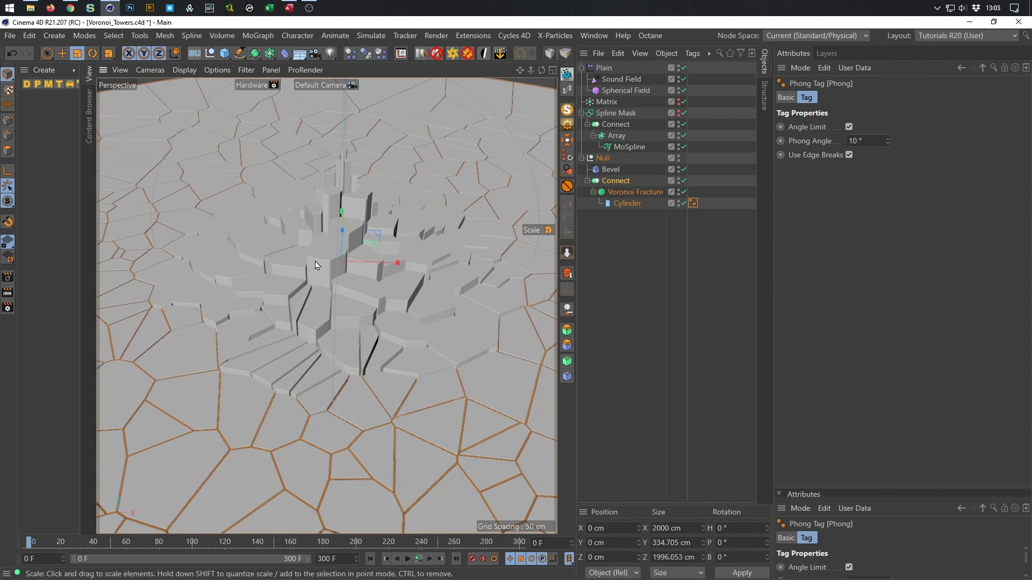
{"action": "scroll", "coordinate": [324, 264], "scroll_direction": "up", "scroll_amount": 10}
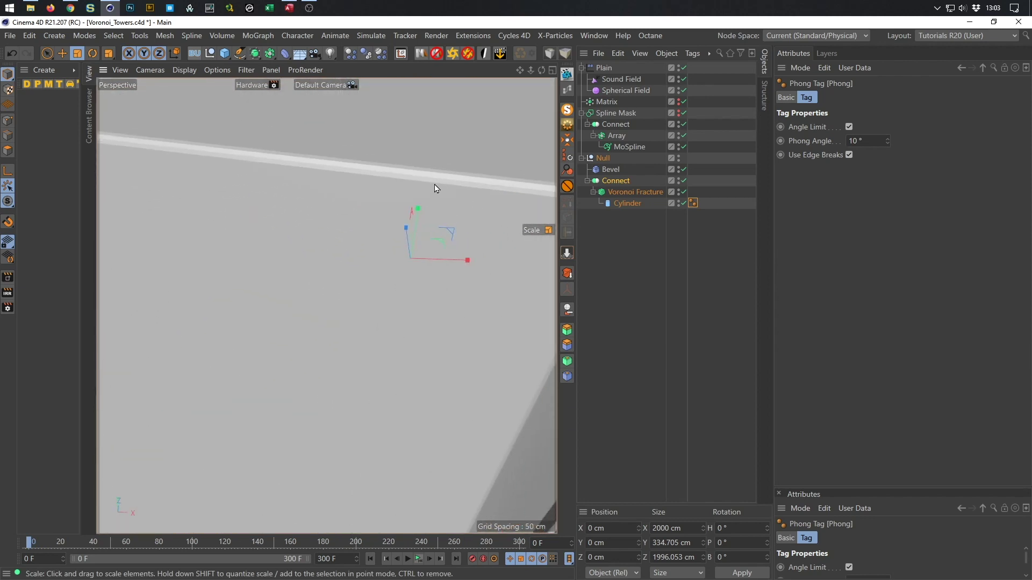
{"action": "right_click_drag", "start_coordinate": [442, 172], "coordinate": [234, 299], "text": "alt"}
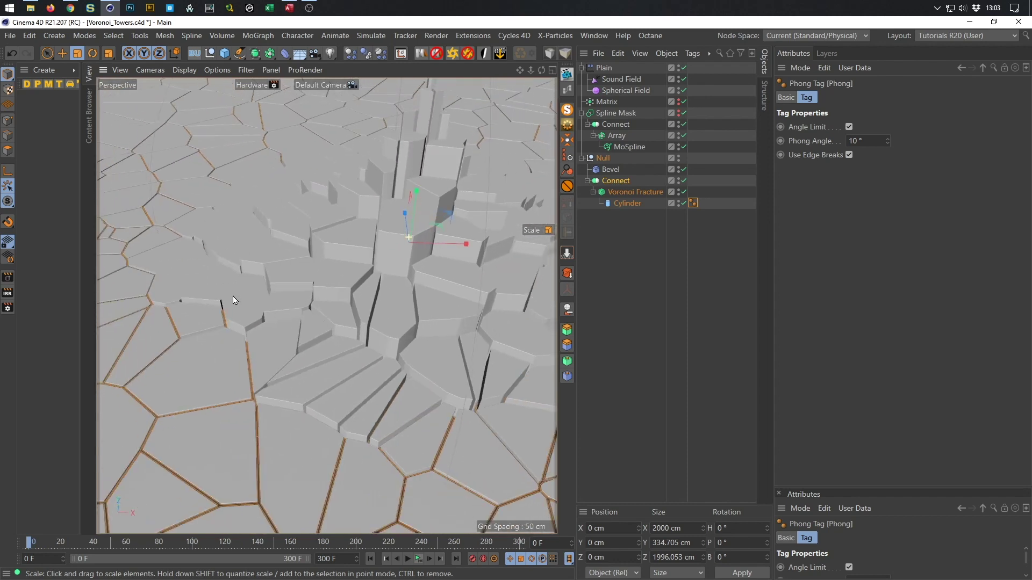
{"action": "left_click_drag", "start_coordinate": [234, 300], "coordinate": [332, 320], "text": "alt"}
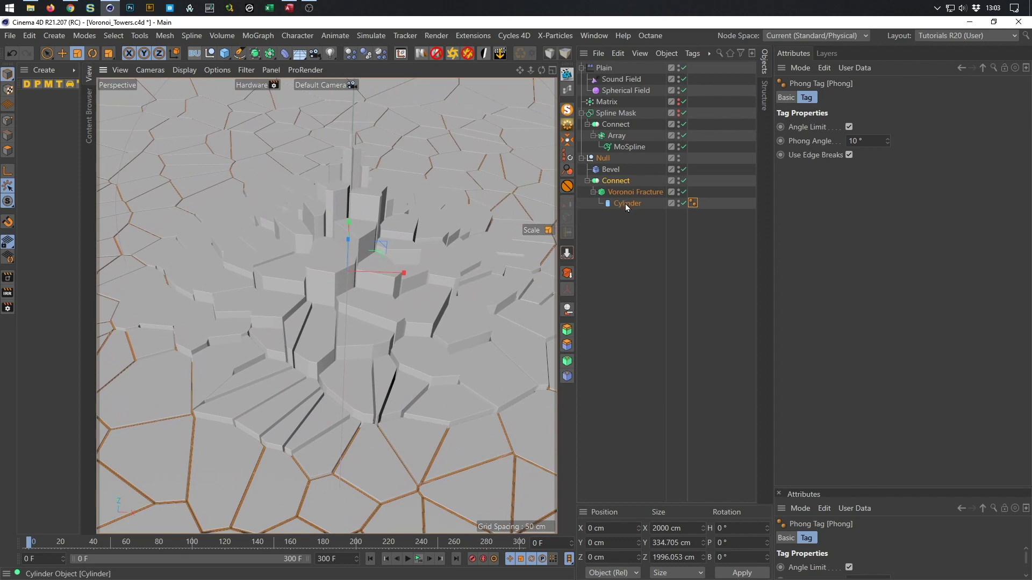
- Delete the Bevel deformer, the Connect object and the Null wrapper
{"action": "left_click", "coordinate": [614, 170]}
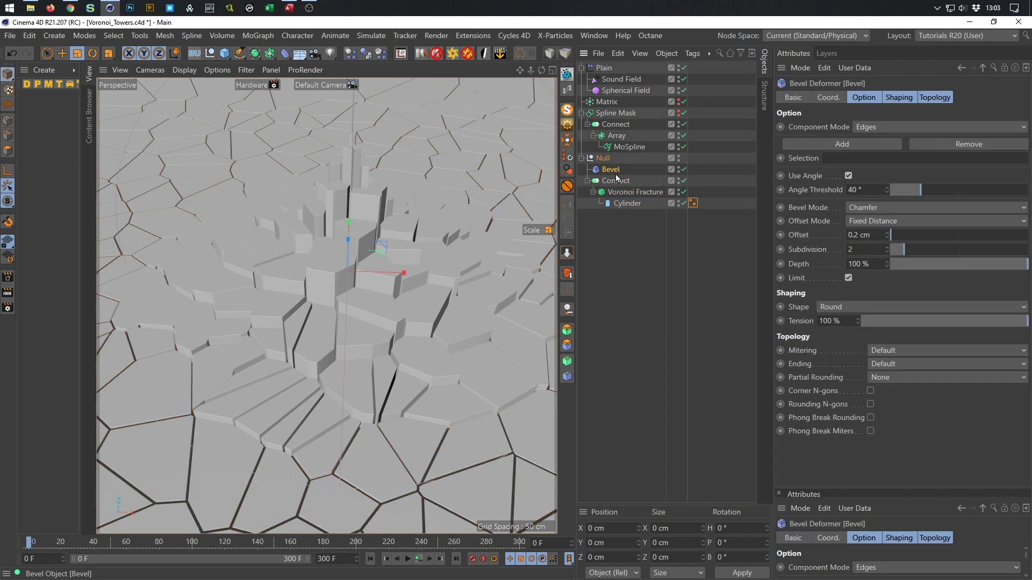
{"action": "key", "text": "Delete"}
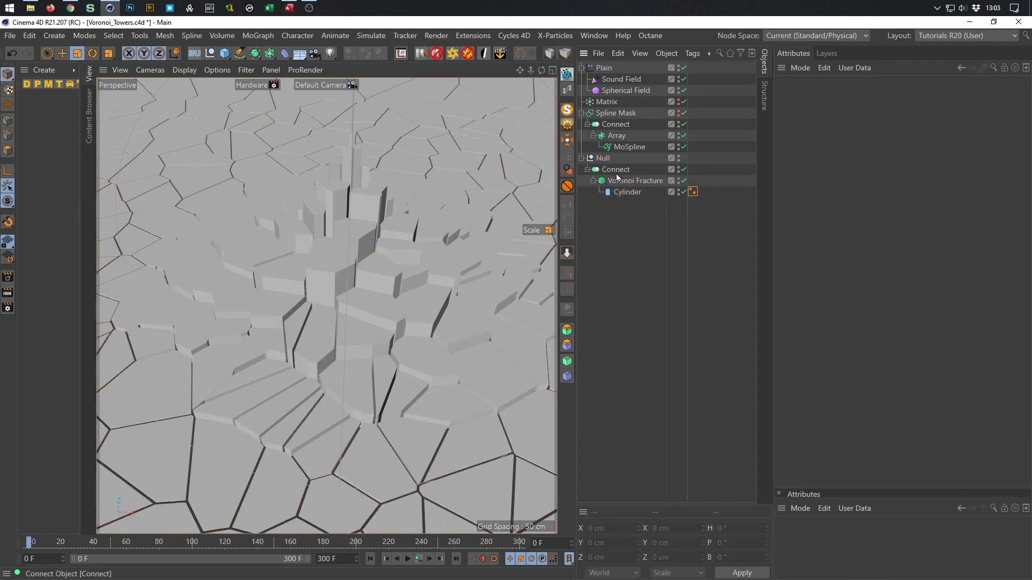
{"action": "left_click", "coordinate": [614, 171]}
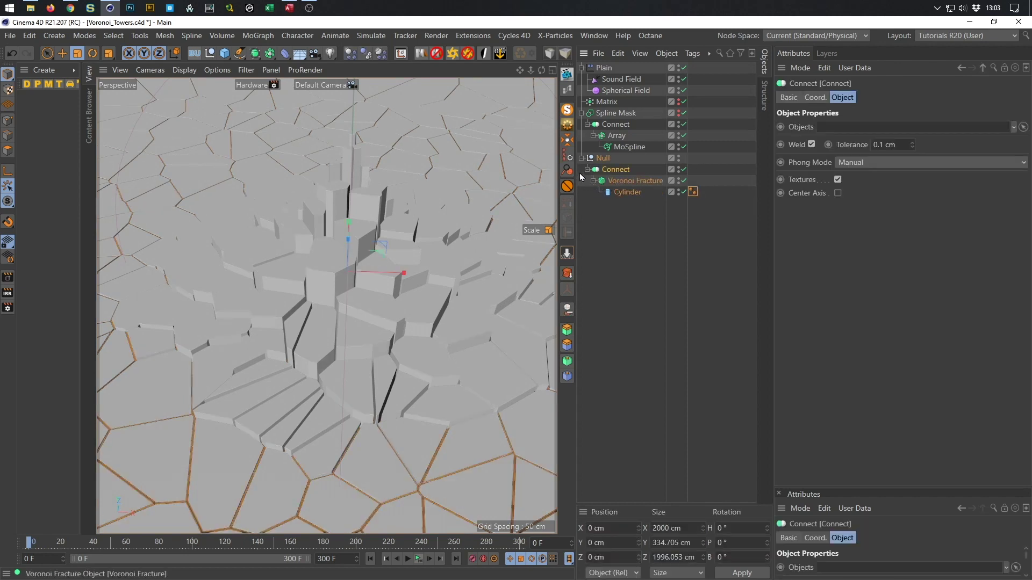
{"action": "key", "text": "Delete"}
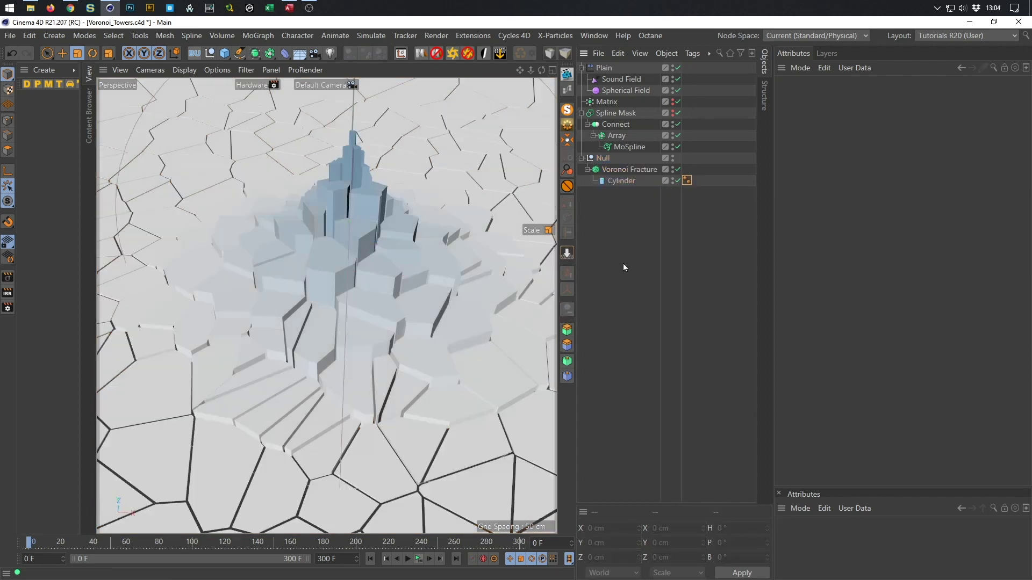
{"action": "left_click", "coordinate": [603, 158]}
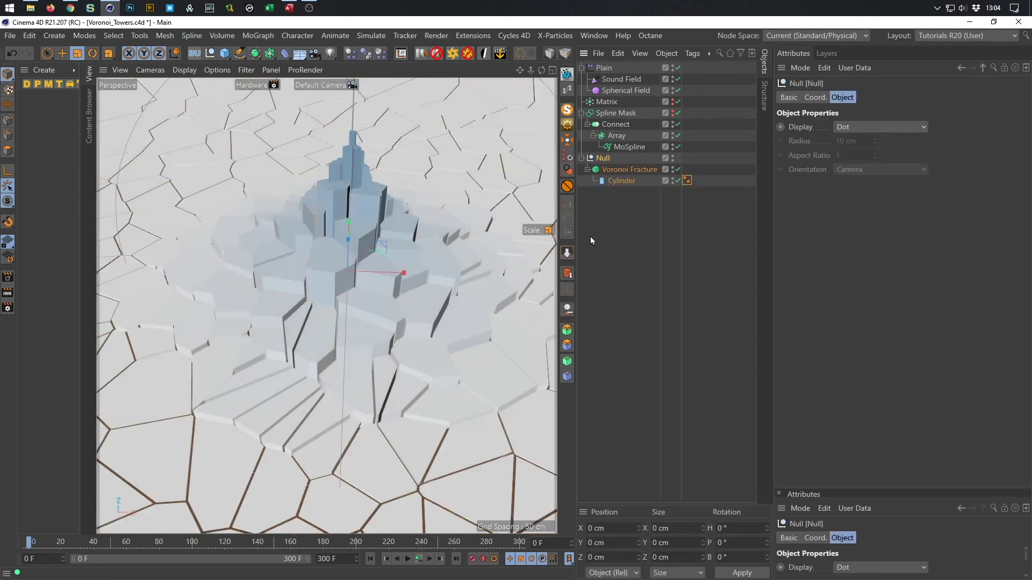
{"action": "left_click", "coordinate": [568, 292]}
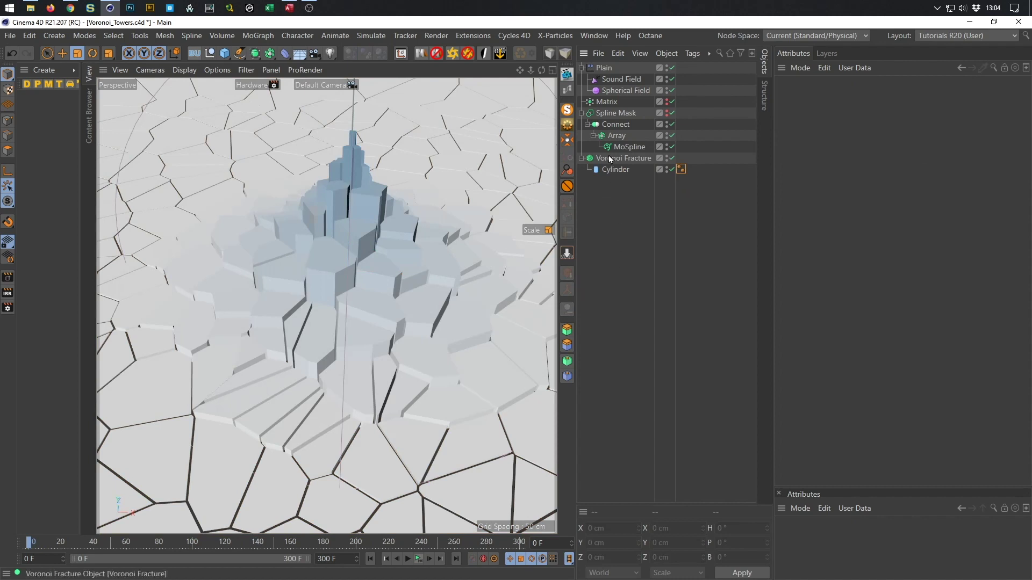
- Save the scene as Voronoi_Towers.c4d and bring up the Octane live viewer
{"action": "left_click_drag", "start_coordinate": [382, 253], "coordinate": [352, 243], "text": "alt"}
{"action": "key", "text": "ctrl+s"}
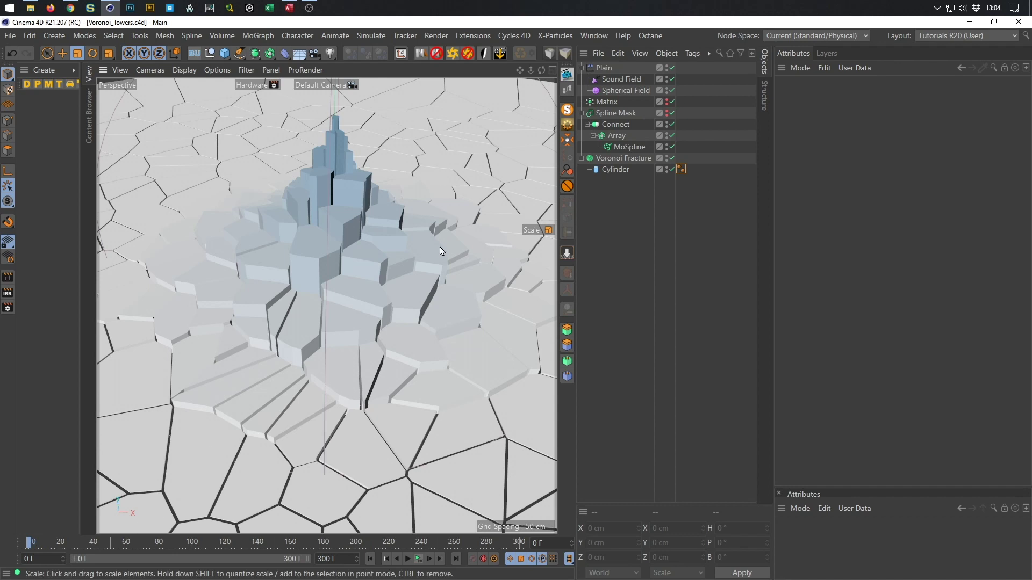
{"action": "left_click", "coordinate": [567, 74]}
- Add an OctaneCamera and make it the active view camera
{"action": "left_click_drag", "start_coordinate": [394, 212], "coordinate": [214, 493]}
{"action": "left_click", "coordinate": [149, 503]}
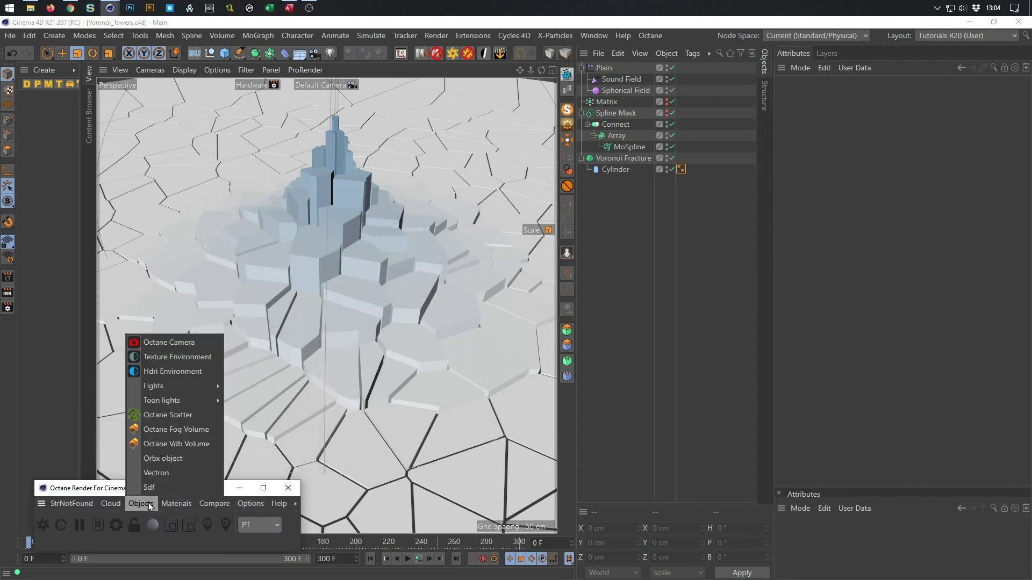
{"action": "left_click", "coordinate": [195, 342]}
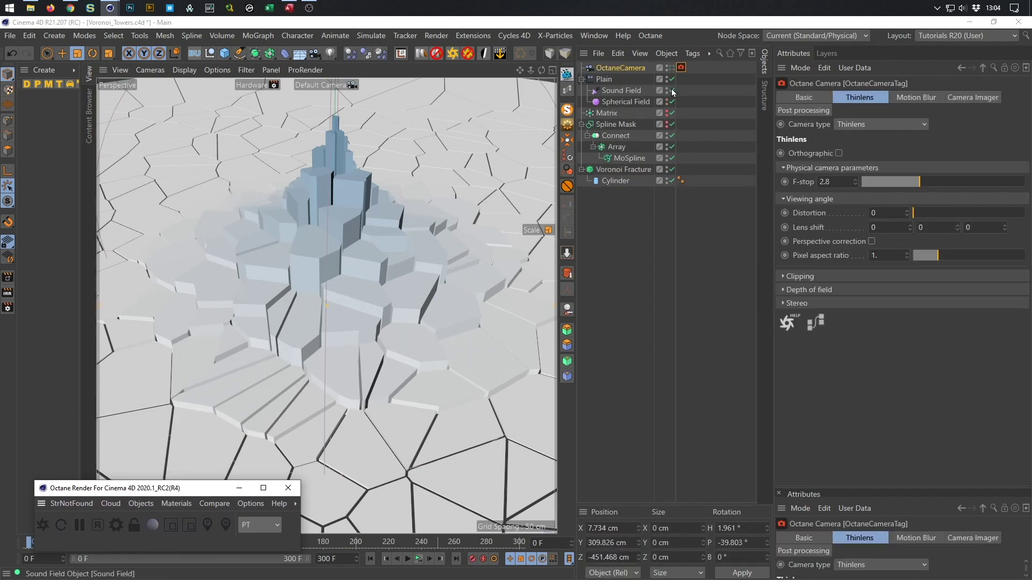
{"action": "left_click", "coordinate": [671, 69]}
{"action": "left_click", "coordinate": [594, 69]}
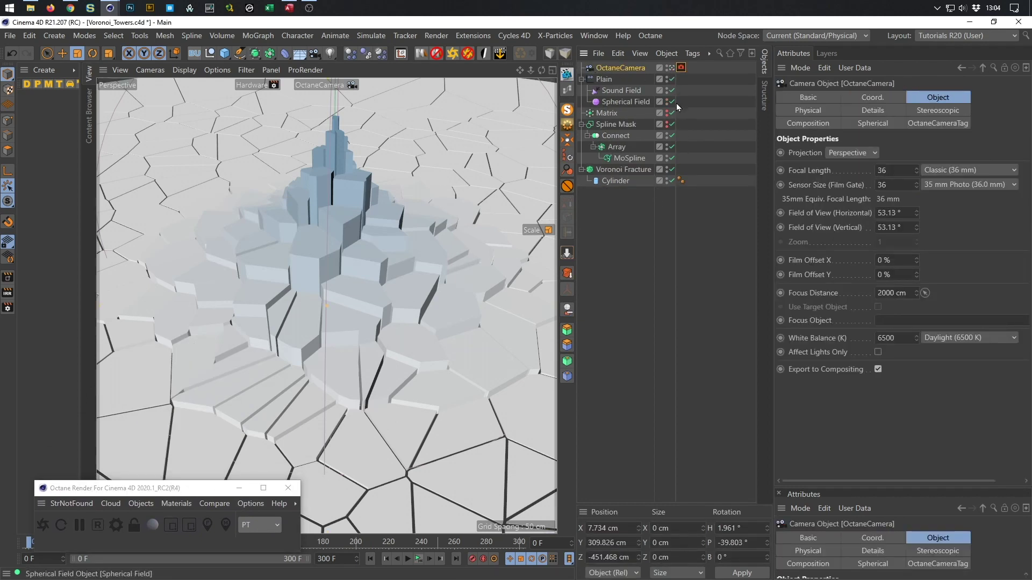
- Set the OctaneCamera's heading to 0° and X position to 0 cm
{"action": "left_click", "coordinate": [867, 98]}
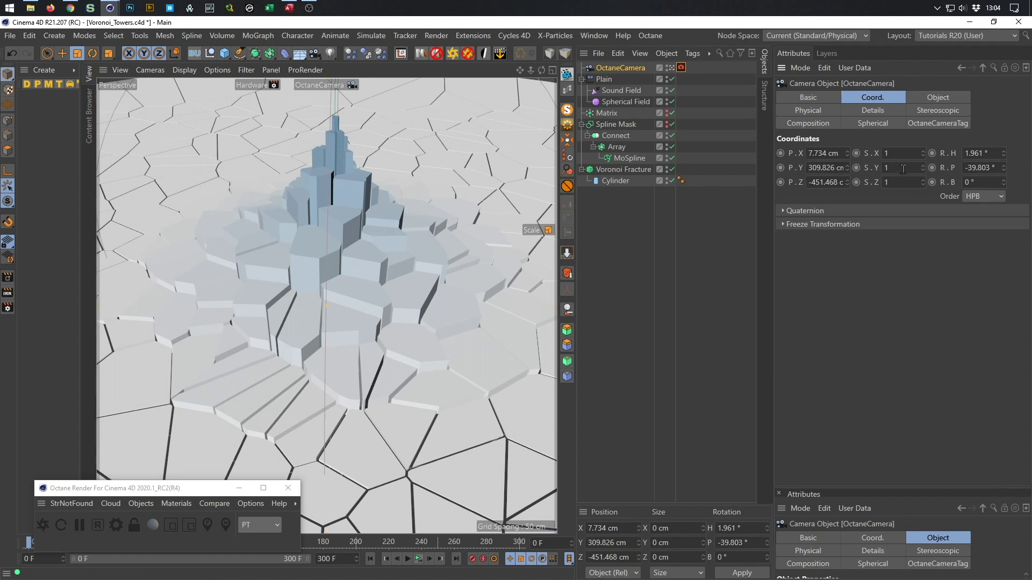
{"action": "left_click", "coordinate": [997, 153]}
{"action": "type", "text": "0"}
{"action": "key", "text": "Tab"}
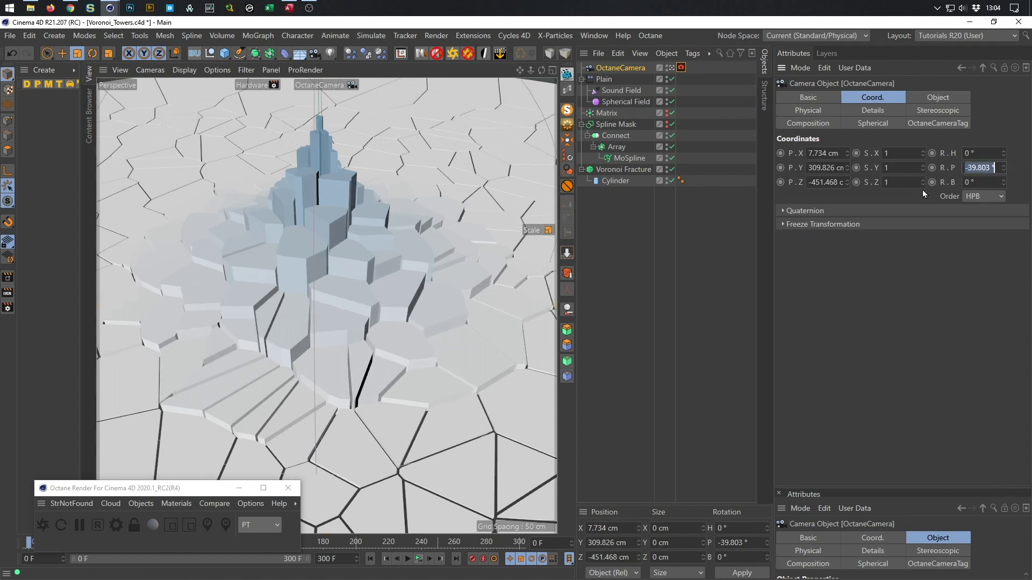
{"action": "double_click", "coordinate": [831, 154]}
{"action": "type", "text": "0"}
{"action": "key", "text": "Return"}
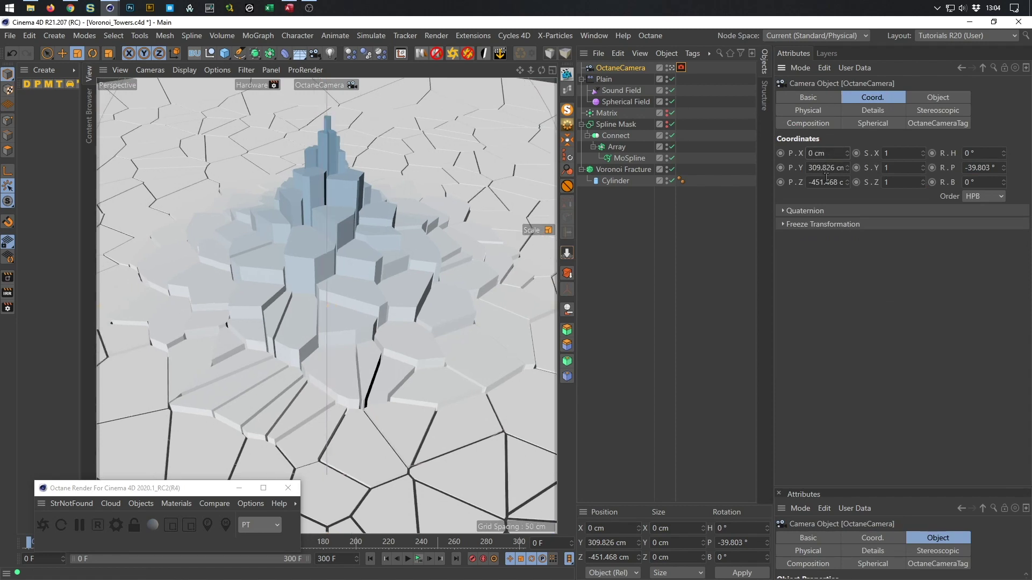
- Add a Protection tag leaving Y position and pitch unlocked, then tilt to frame the towers
{"action": "left_click", "coordinate": [567, 186]}
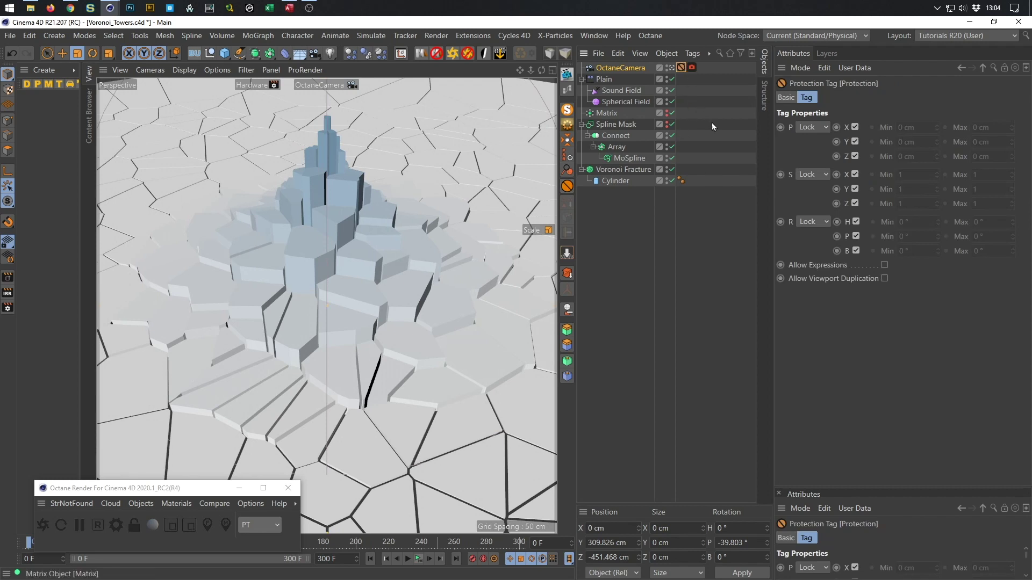
{"action": "left_click", "coordinate": [855, 142]}
{"action": "left_click", "coordinate": [856, 236]}
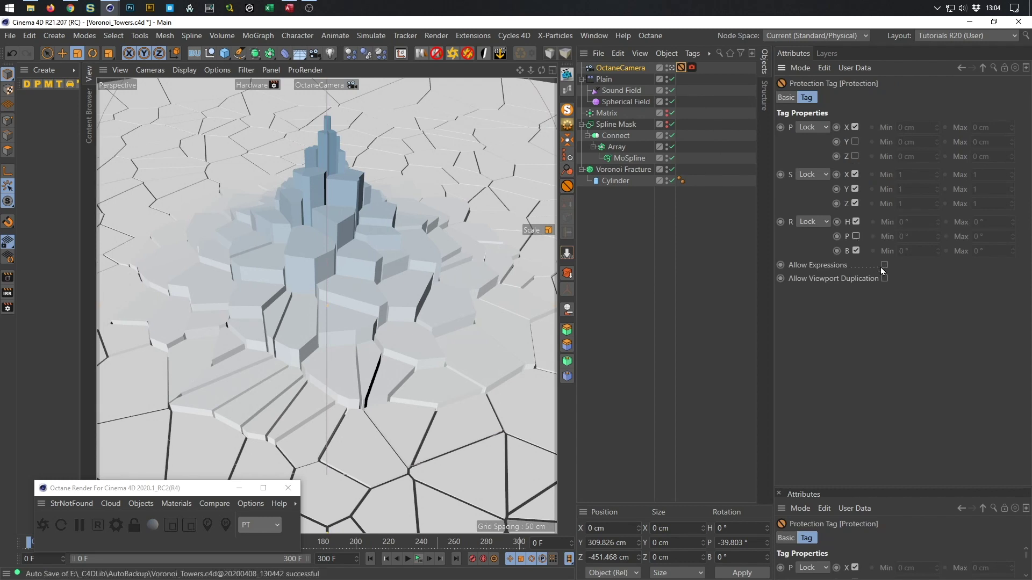
{"action": "left_click_drag", "start_coordinate": [308, 356], "coordinate": [344, 309], "text": "alt"}
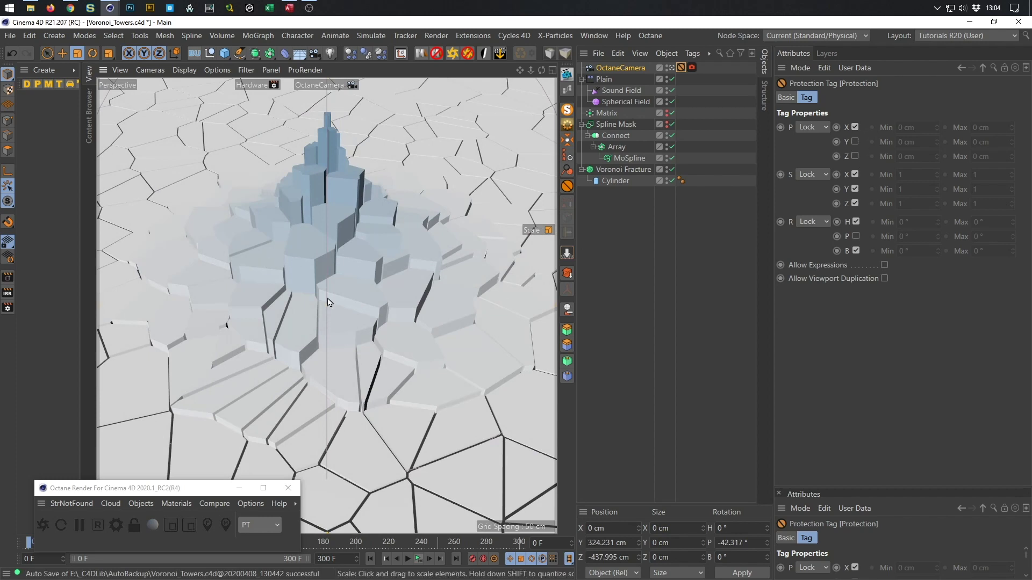
{"action": "left_click_drag", "start_coordinate": [319, 297], "coordinate": [322, 333], "text": "alt"}
{"action": "middle_click_drag", "start_coordinate": [322, 333], "coordinate": [332, 313], "text": "alt"}
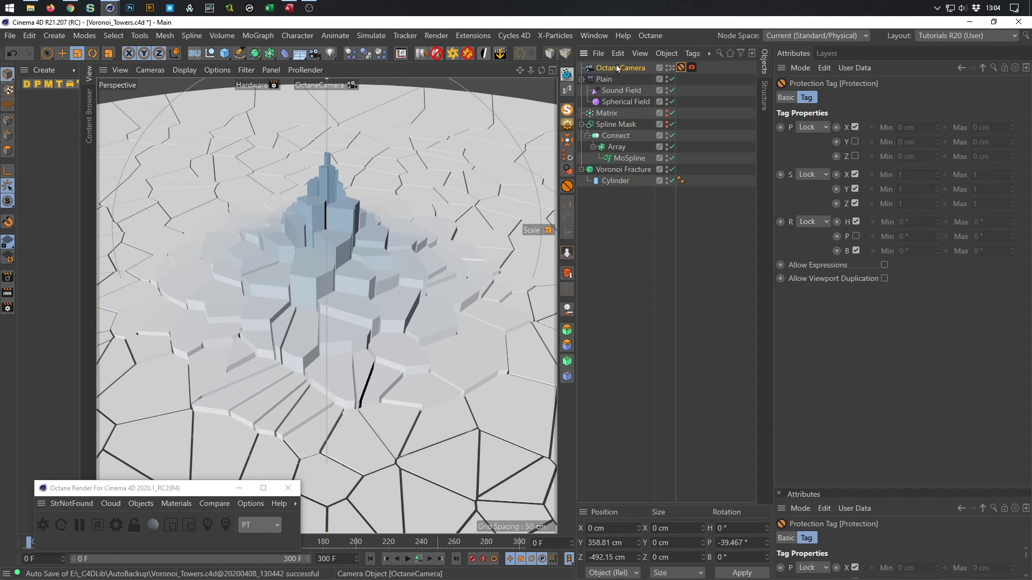
- Set the OctaneCamera's focal length to 80 mm
{"action": "left_click", "coordinate": [618, 68]}
{"action": "left_click", "coordinate": [844, 99]}
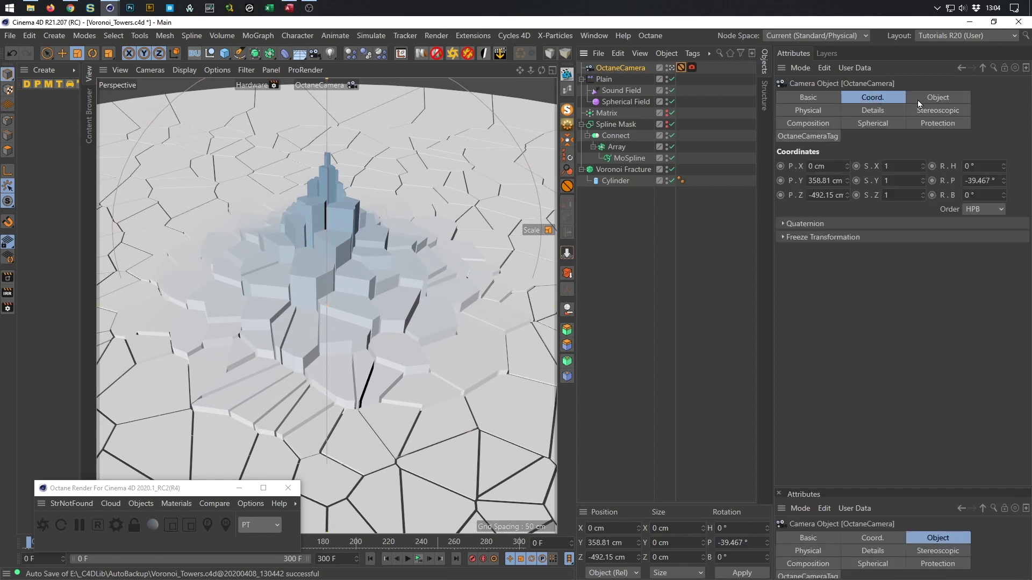
{"action": "left_click", "coordinate": [937, 97]}
{"action": "double_click", "coordinate": [892, 183]}
{"action": "type", "text": "80"}
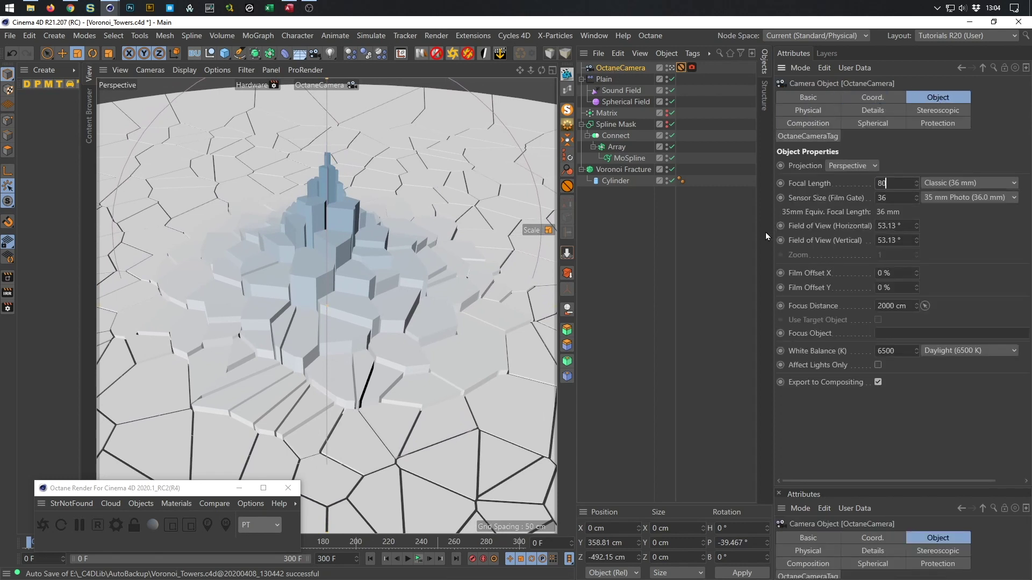
{"action": "key", "text": "Return"}
- Set the Matrix count to 5
{"action": "scroll", "coordinate": [301, 279], "scroll_direction": "down", "scroll_amount": 8}
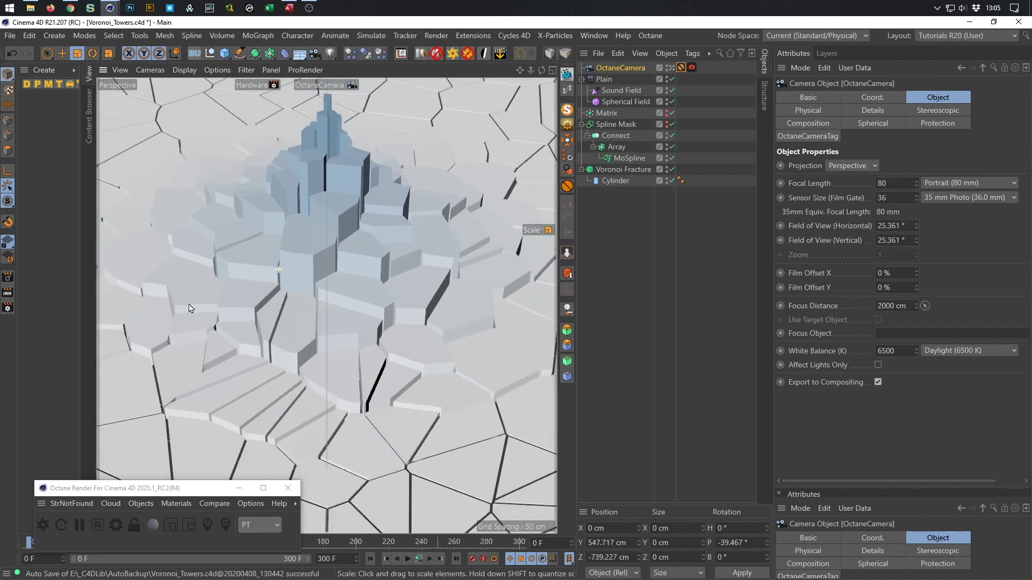
{"action": "scroll", "coordinate": [353, 325], "scroll_direction": "up", "scroll_amount": 3}
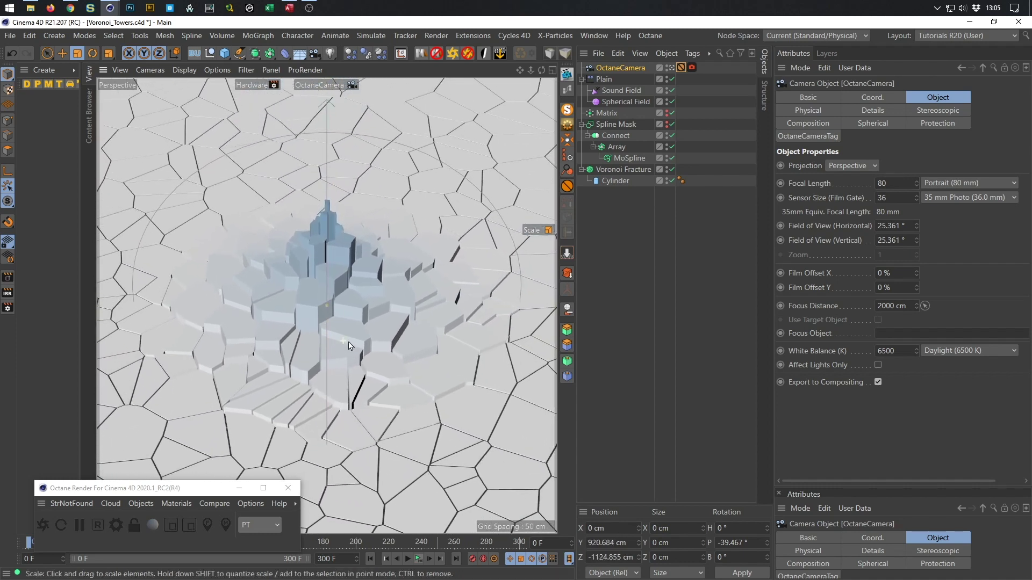
{"action": "scroll", "coordinate": [372, 322], "scroll_direction": "down", "scroll_amount": 2}
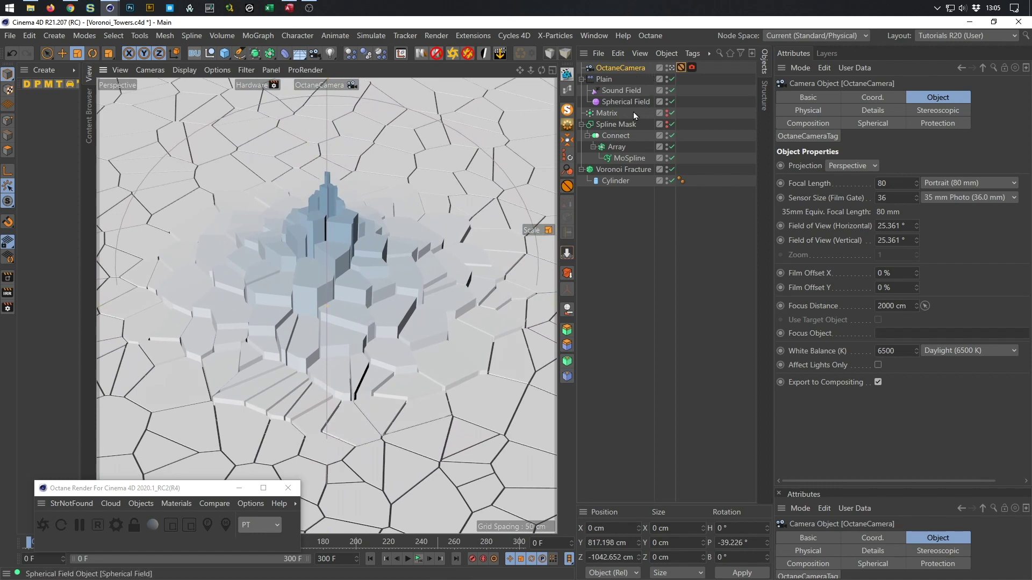
{"action": "left_click", "coordinate": [615, 113]}
{"action": "double_click", "coordinate": [967, 206]}
{"action": "type", "text": "5"}
{"action": "key", "text": "Return"}
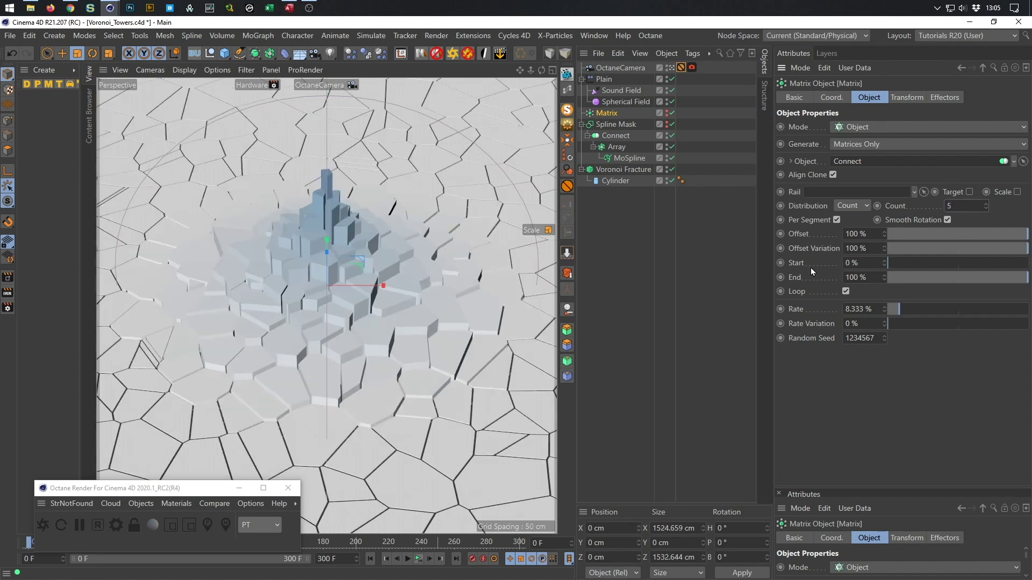
- Play back the tower animation, then add an Octane Rig Pro lighting rig
{"action": "left_click", "coordinate": [419, 559]}
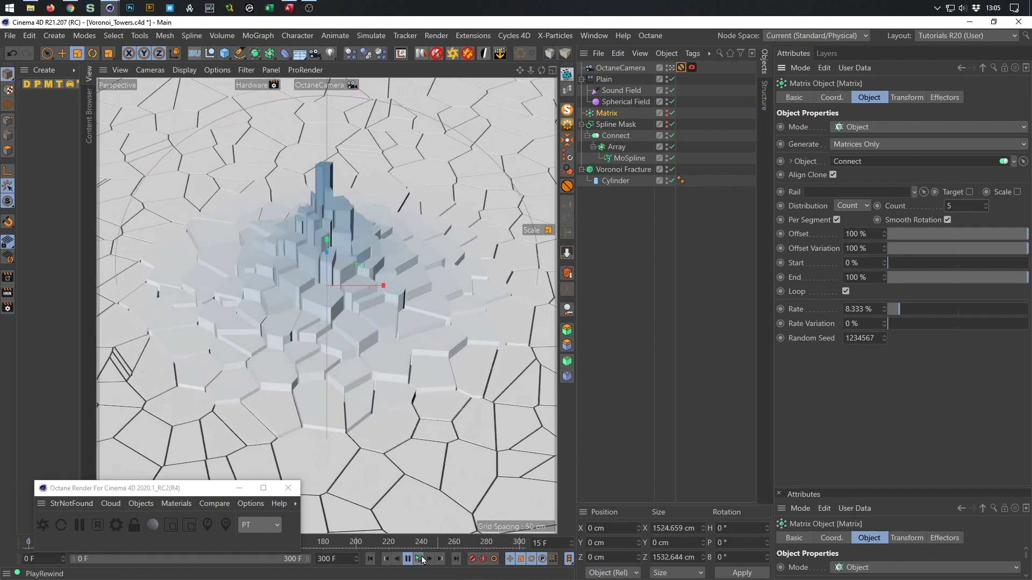
{"action": "left_click", "coordinate": [422, 560]}
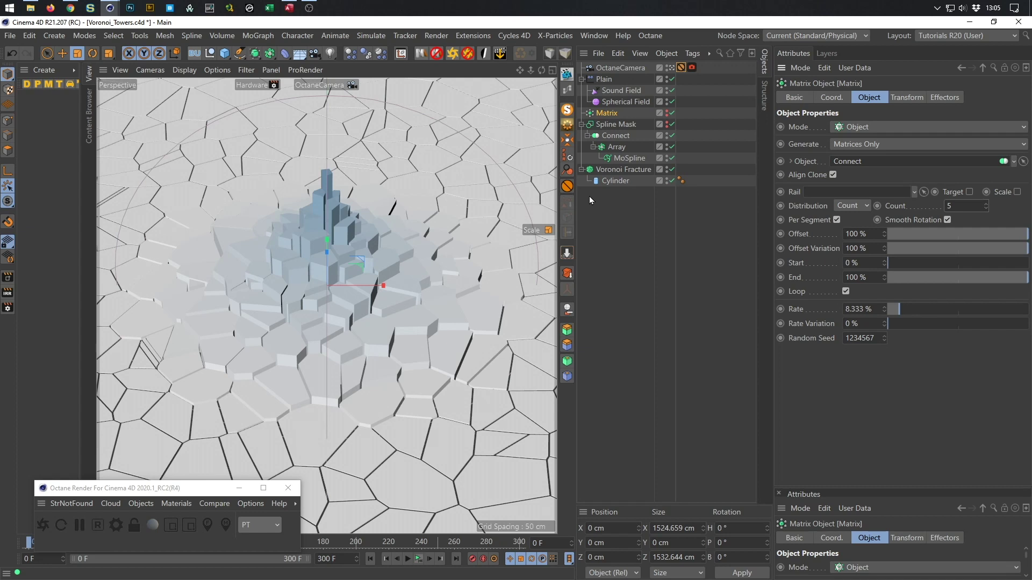
{"action": "left_click", "coordinate": [459, 58]}
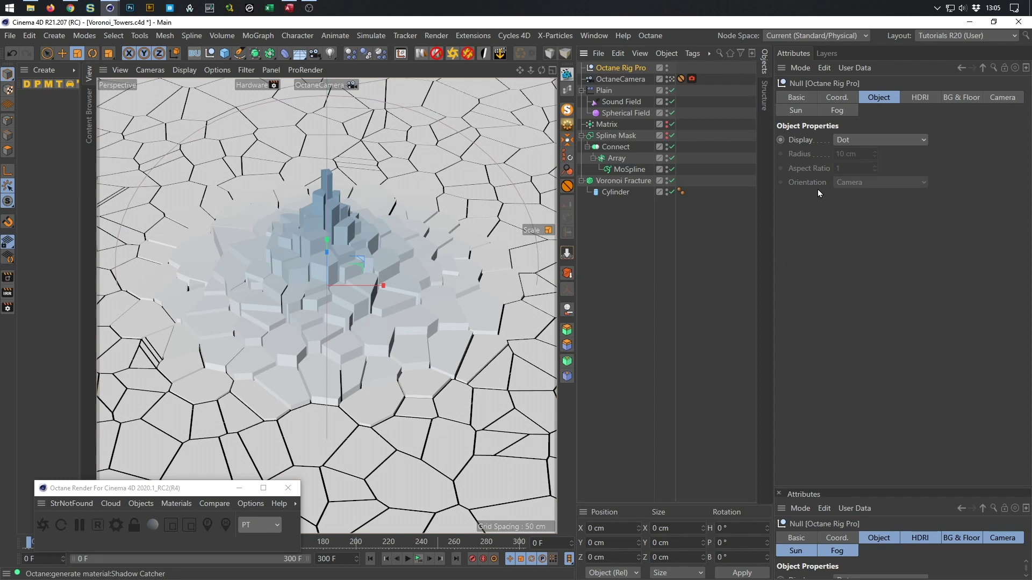
{"action": "left_click", "coordinate": [672, 78]}
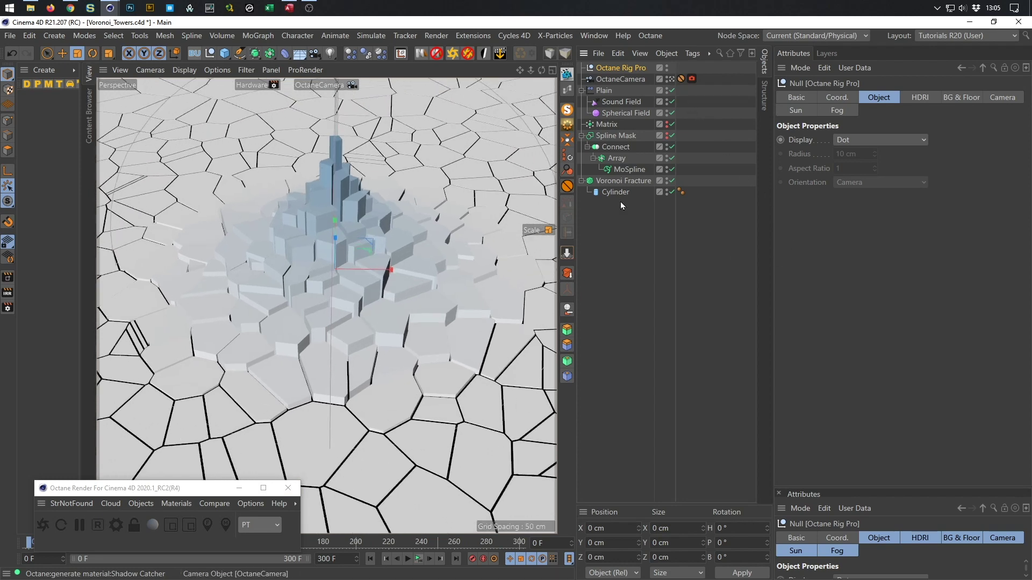
{"action": "scroll", "coordinate": [392, 244], "scroll_direction": "down", "scroll_amount": 6}
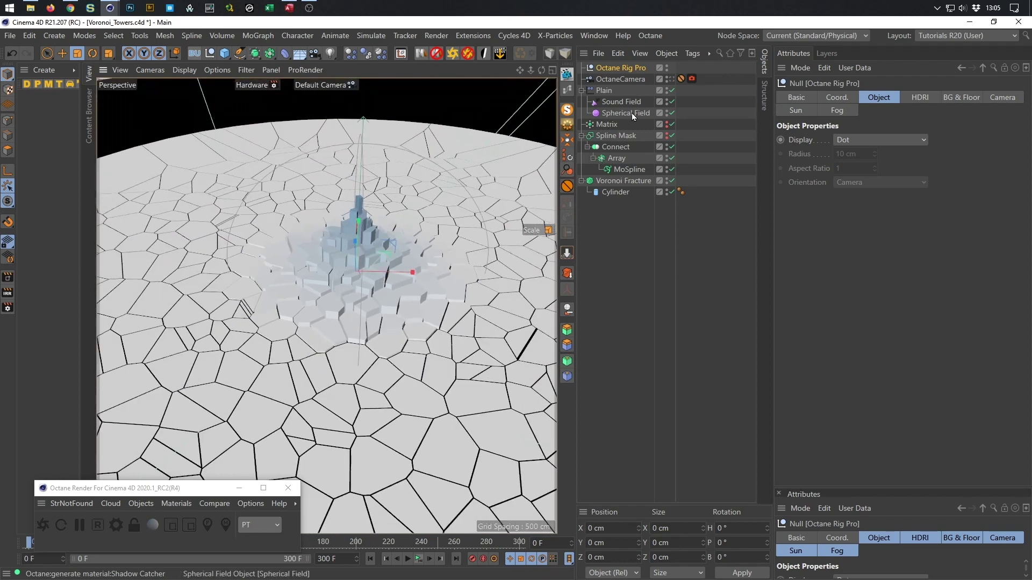
{"action": "scroll", "coordinate": [359, 246], "scroll_direction": "up", "scroll_amount": 4}
{"action": "mouse_move", "coordinate": [359, 246]}
{"action": "left_mouse_down", "text": "alt"}
{"action": "mouse_move", "coordinate": [366, 285]}
{"action": "mouse_move", "coordinate": [367, 245]}
{"action": "mouse_move", "coordinate": [372, 259]}
{"action": "left_mouse_up", "text": "alt"}
{"action": "middle_click", "coordinate": [372, 259]}
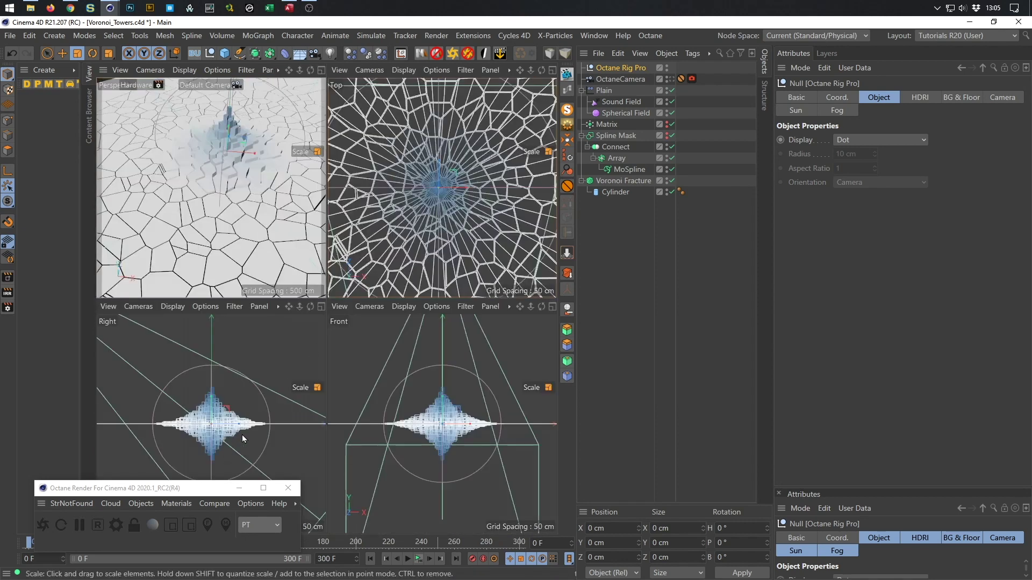
{"action": "scroll", "coordinate": [269, 422], "scroll_direction": "up", "scroll_amount": 5}
{"action": "scroll", "coordinate": [253, 403], "scroll_direction": "down", "scroll_amount": 5}
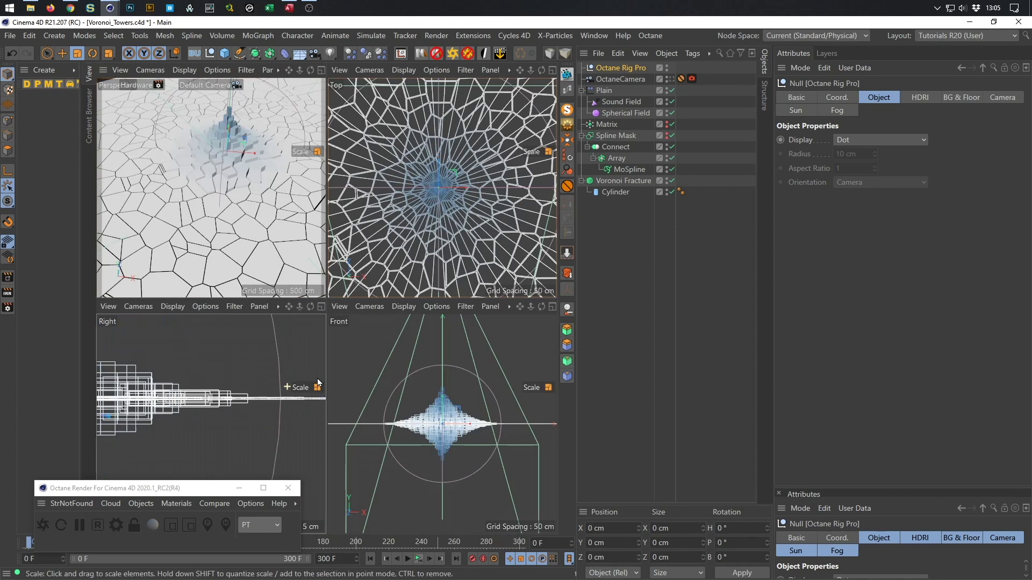
{"action": "middle_click", "coordinate": [291, 274]}
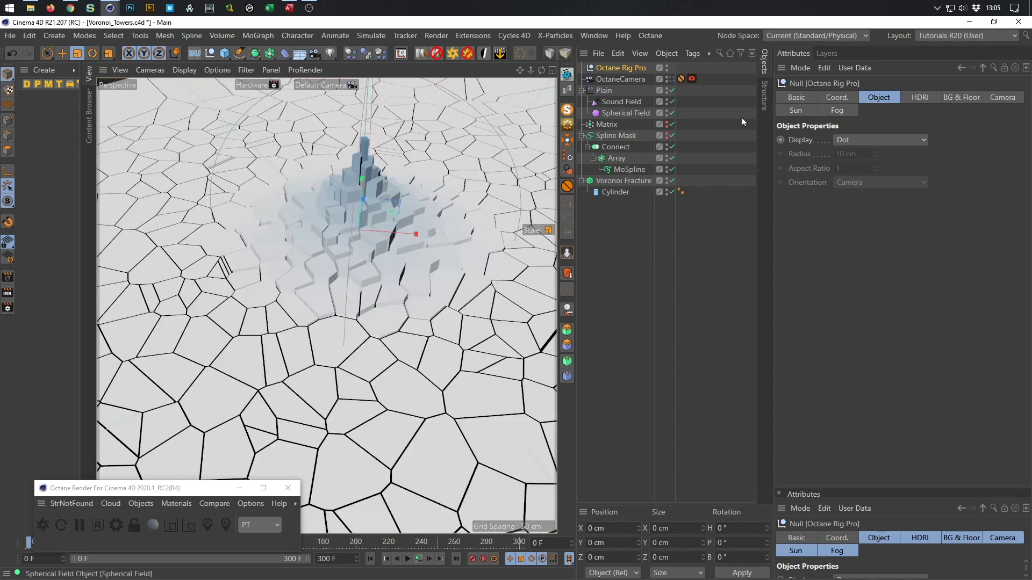
- Expand the Floor settings in BG & Floor and step Floor UP/DOWN down to 0.4 cm
{"action": "left_click", "coordinate": [966, 100]}
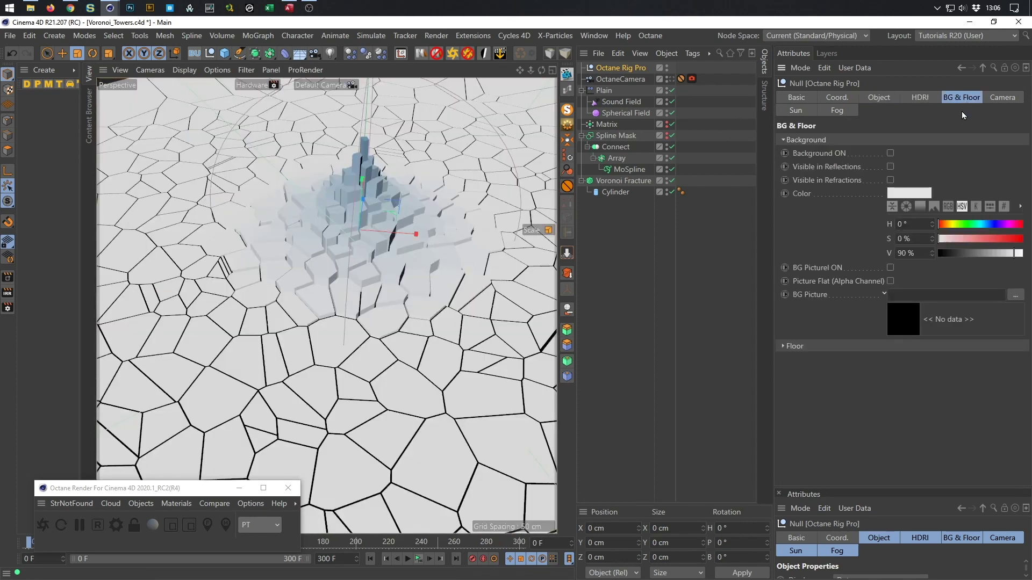
{"action": "left_click", "coordinate": [872, 344]}
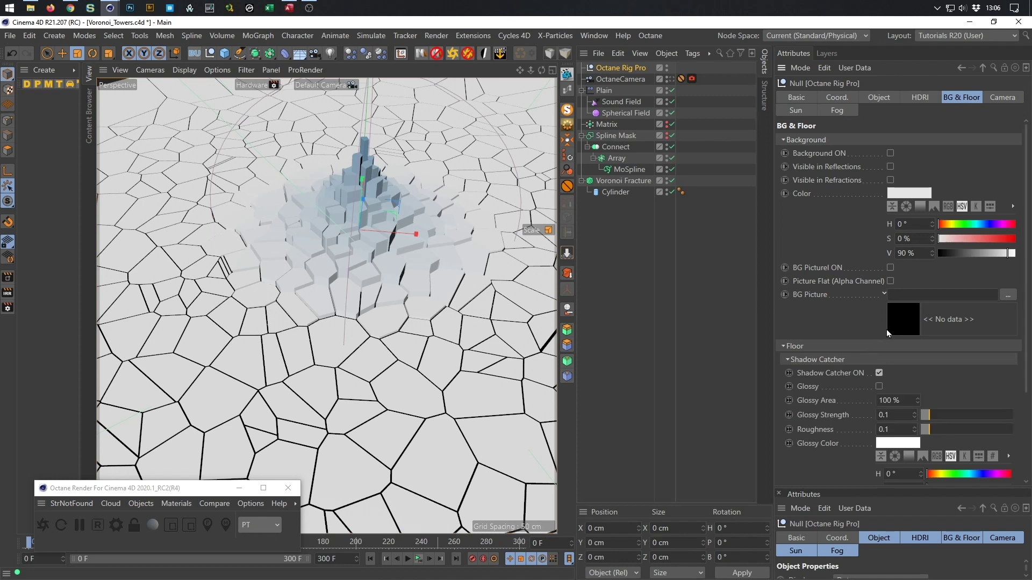
{"action": "left_click", "coordinate": [875, 140]}
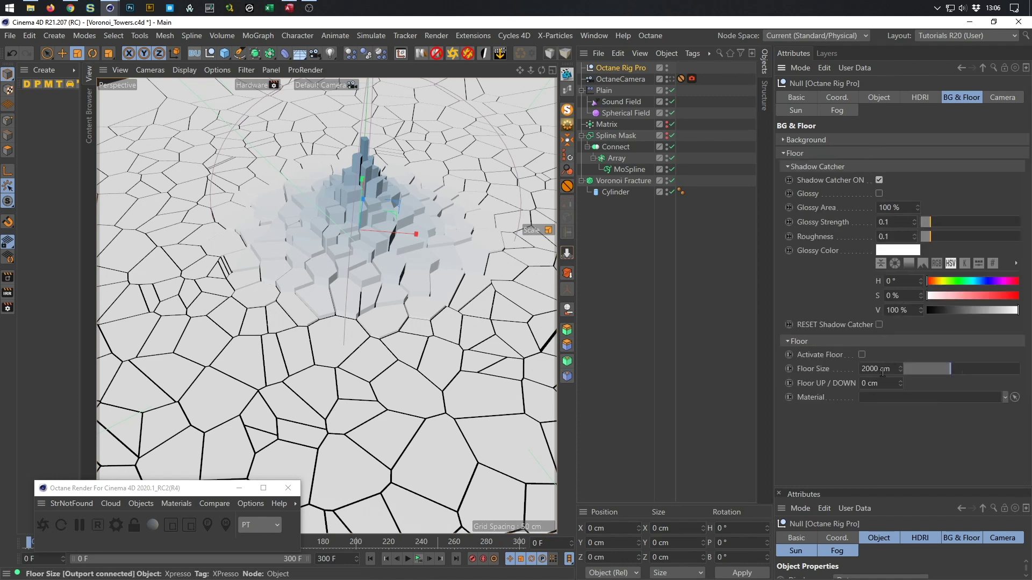
{"action": "left_click", "coordinate": [902, 382]}
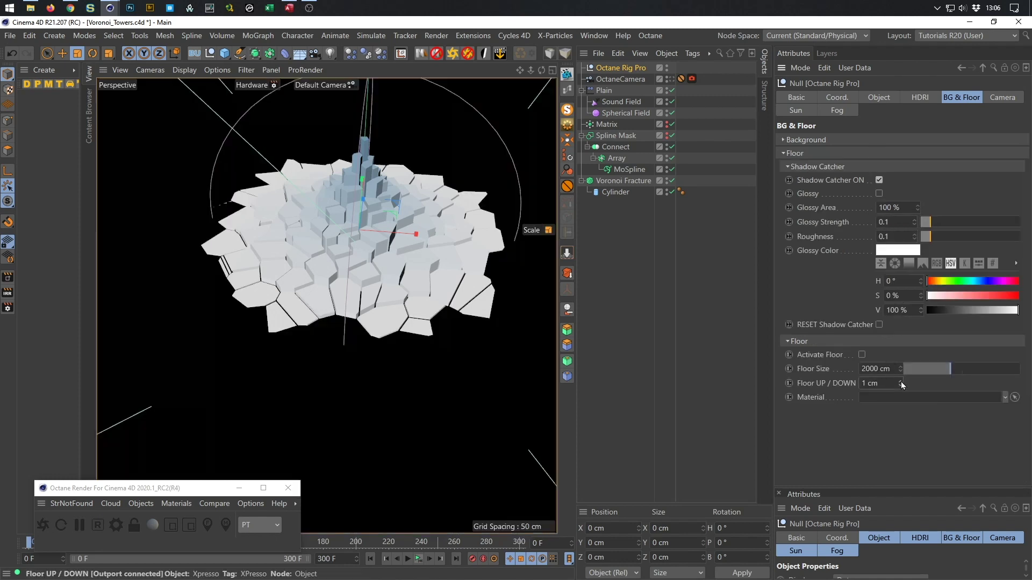
{"action": "left_click", "coordinate": [900, 386]}
{"action": "left_click", "coordinate": [900, 385]}
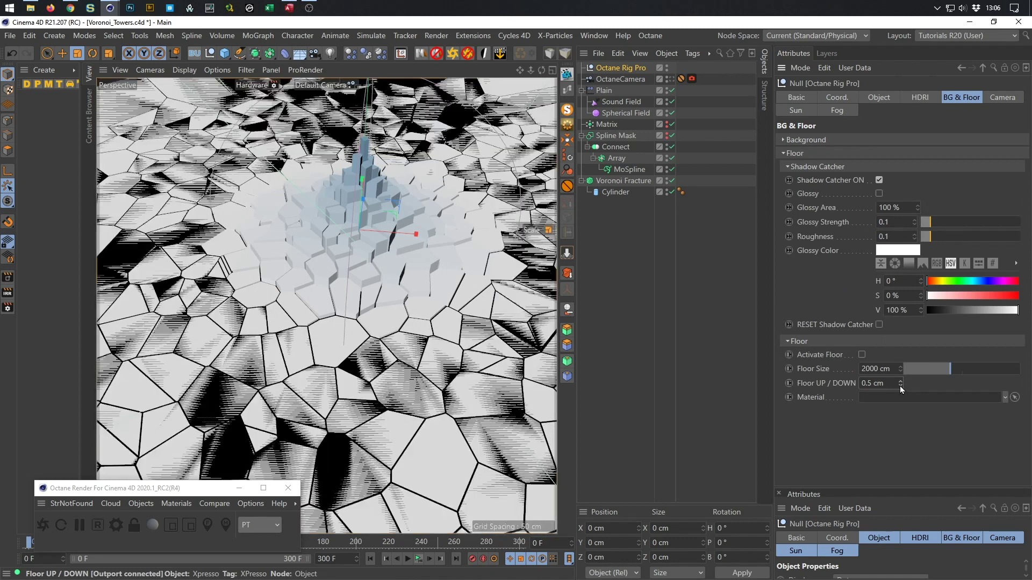
{"action": "left_click", "coordinate": [900, 386]}
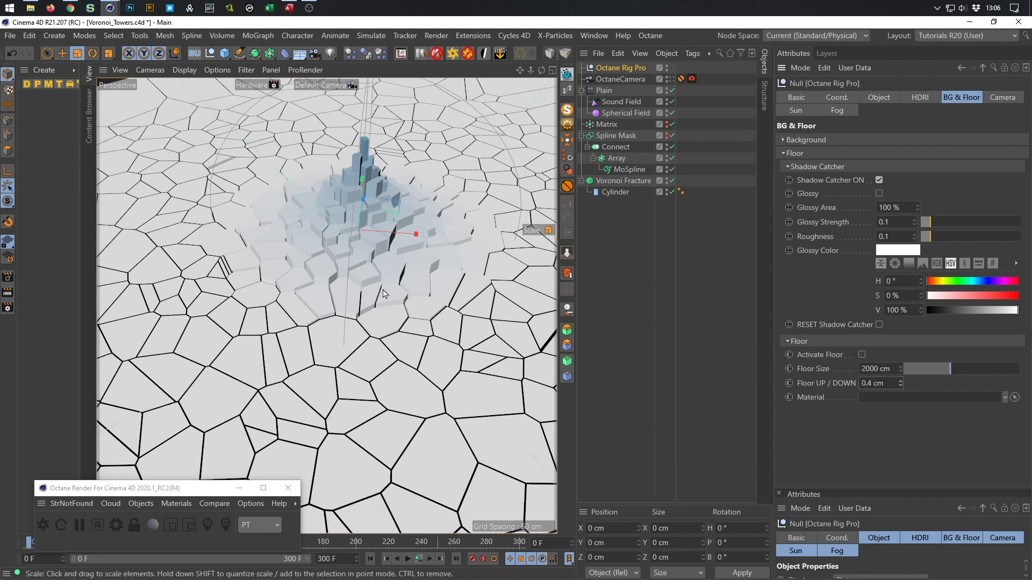
- View through the OctaneCamera, lower the floor to 0.3 cm and save the scene
{"action": "left_click", "coordinate": [672, 81]}
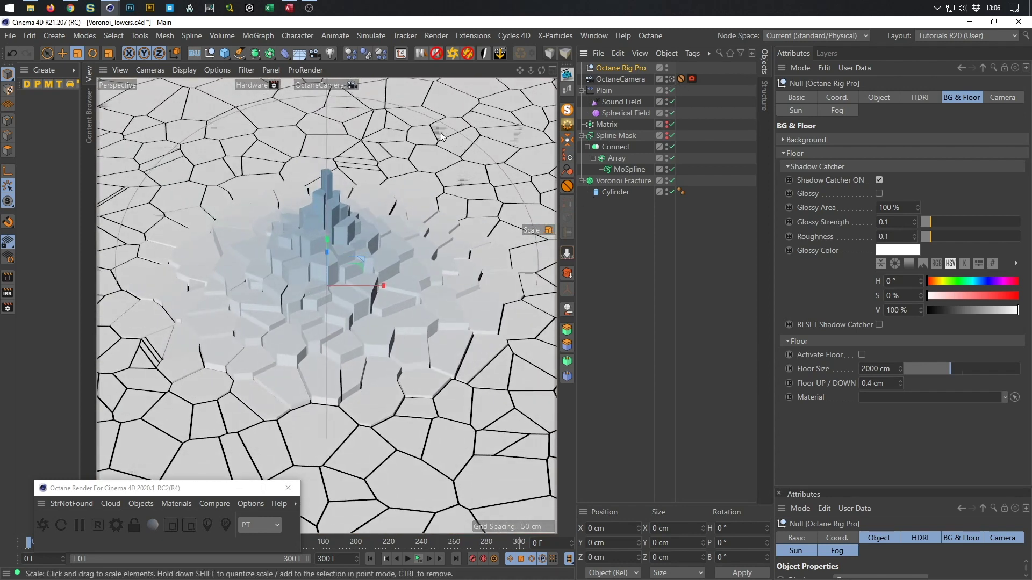
{"action": "left_click", "coordinate": [900, 385]}
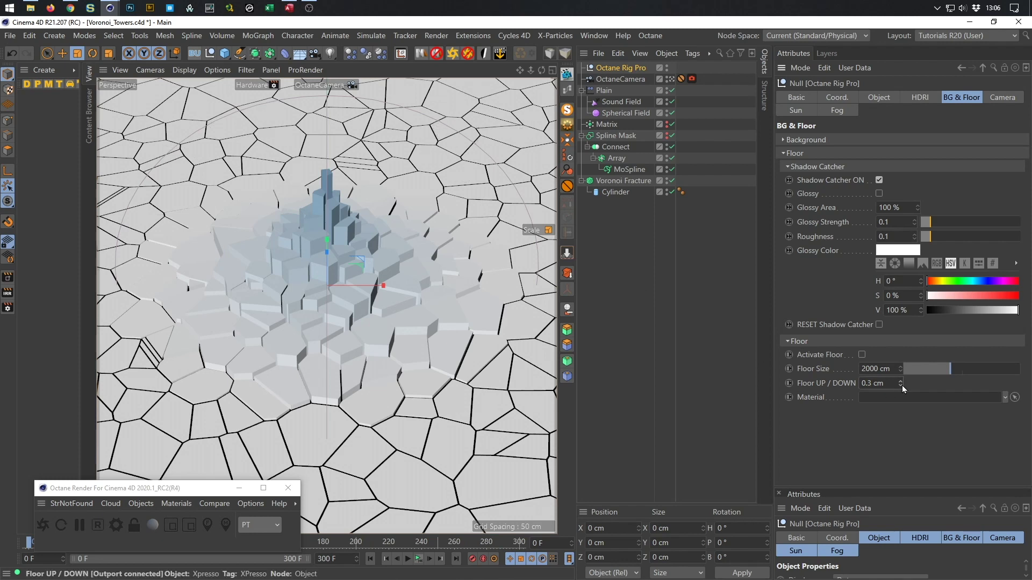
{"action": "key", "text": "ctrl+s"}
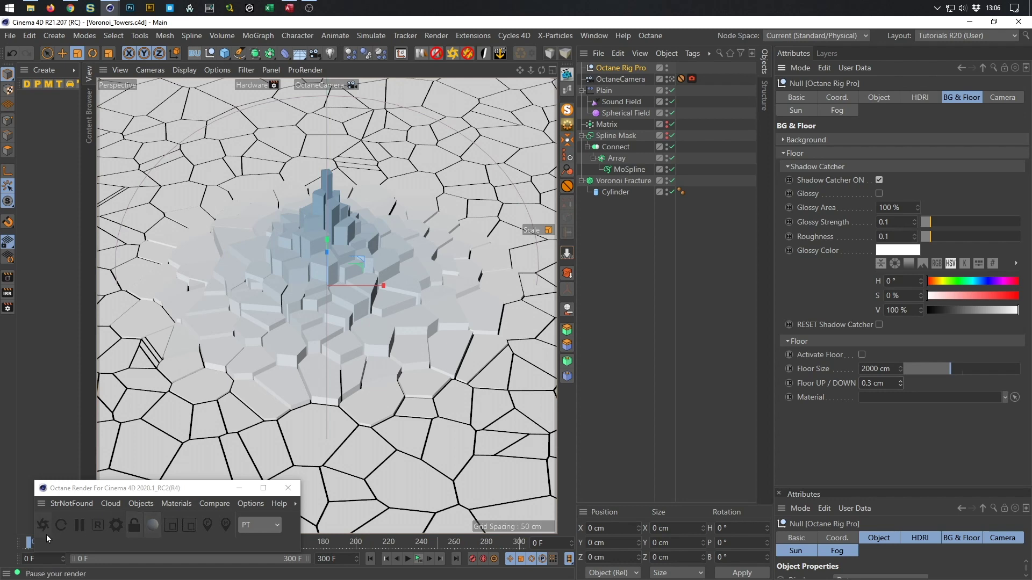
- Create an Octane Glossy material and open the Node Editor and Live Viewer
{"action": "left_click", "coordinate": [175, 504]}
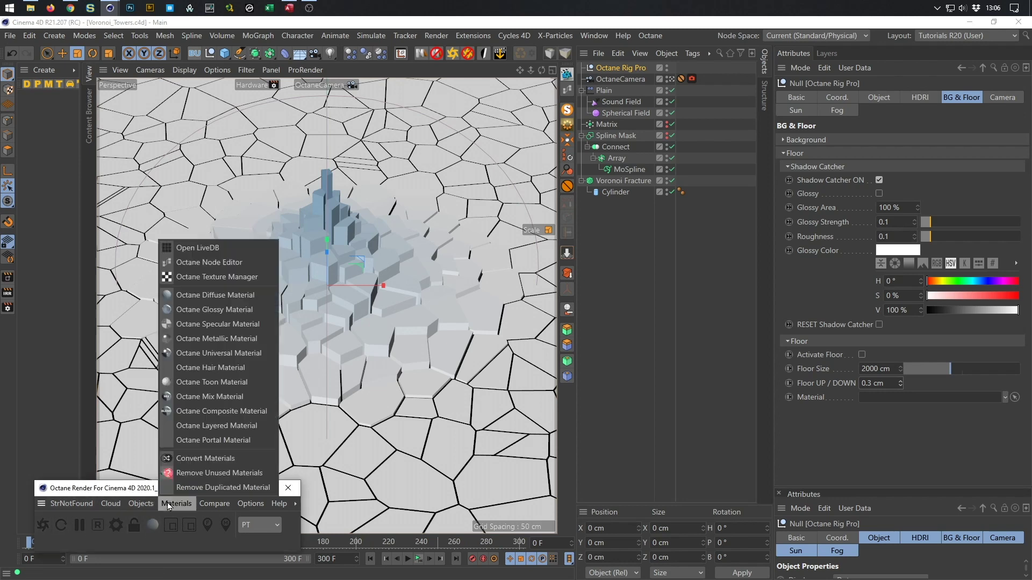
{"action": "left_click", "coordinate": [207, 312]}
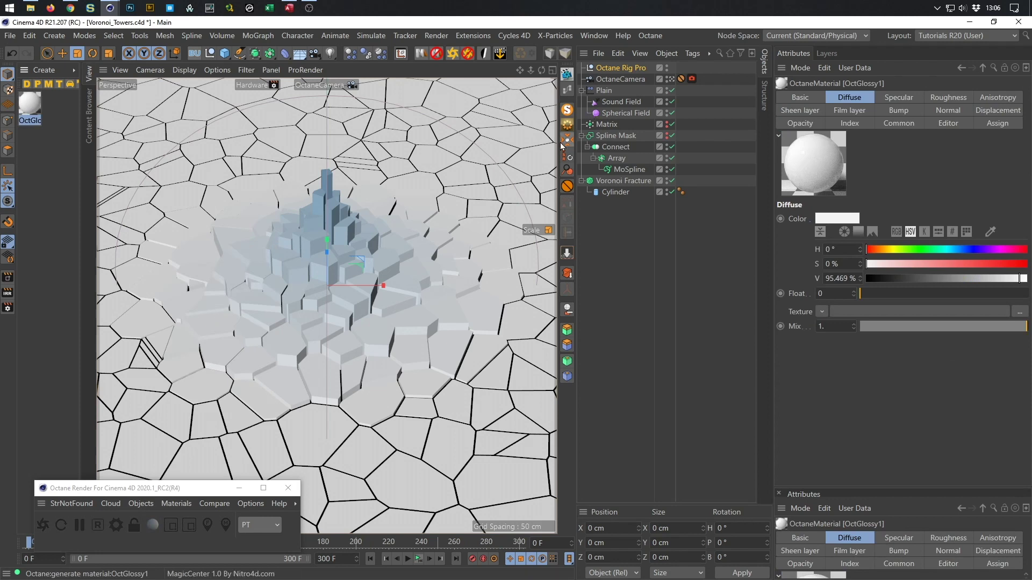
{"action": "left_click", "coordinate": [568, 91]}
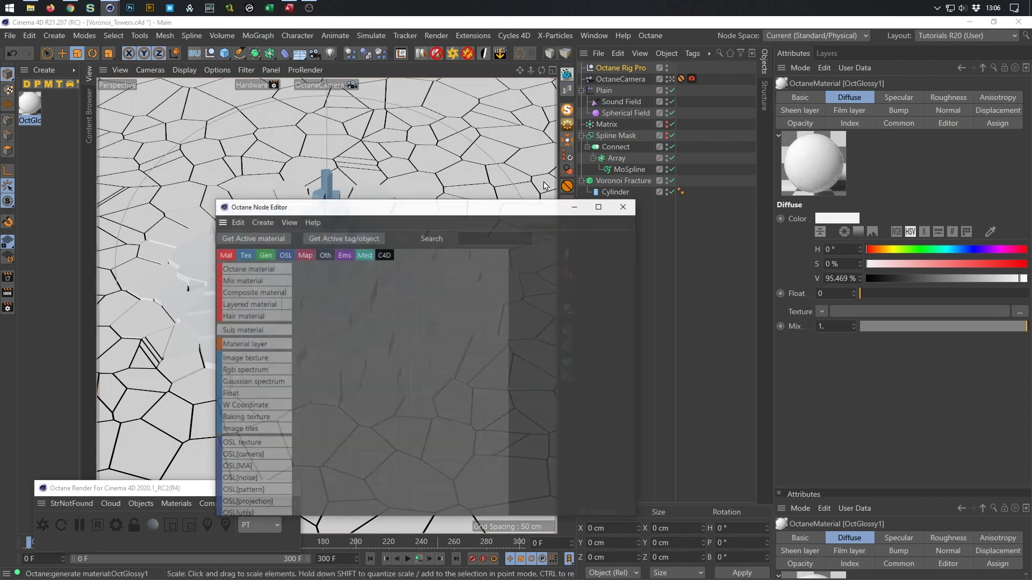
{"action": "left_click", "coordinate": [39, 530]}
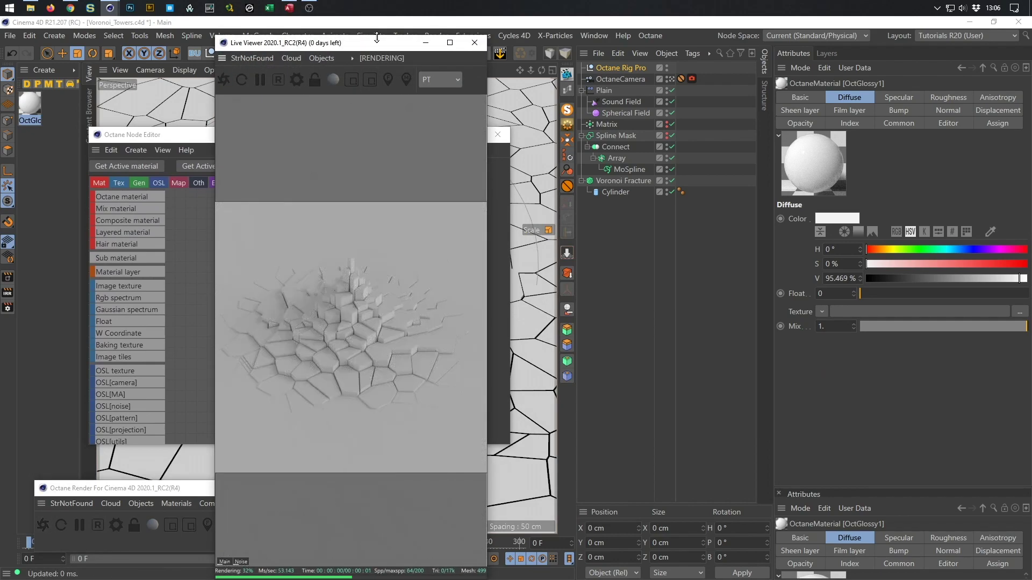
{"action": "left_click_drag", "start_coordinate": [377, 37], "coordinate": [797, 140]}
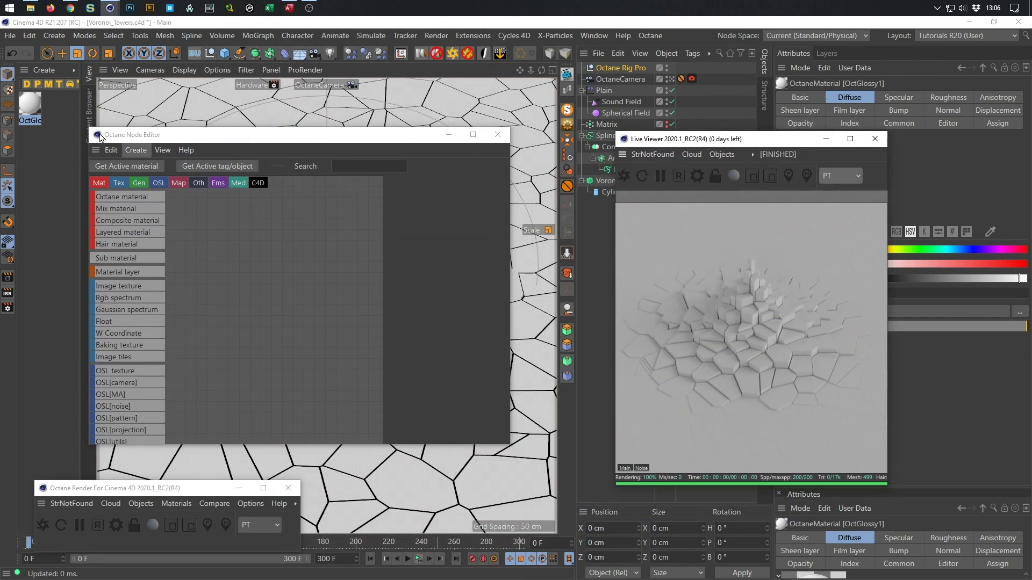
- Place the OctGlossy1 node in the Node Editor and set its BRDF model to GGX
{"action": "left_click_drag", "start_coordinate": [32, 104], "coordinate": [225, 250]}
{"action": "left_click_drag", "start_coordinate": [88, 130], "coordinate": [60, 85]}
{"action": "left_click_drag", "start_coordinate": [228, 229], "coordinate": [317, 221]}
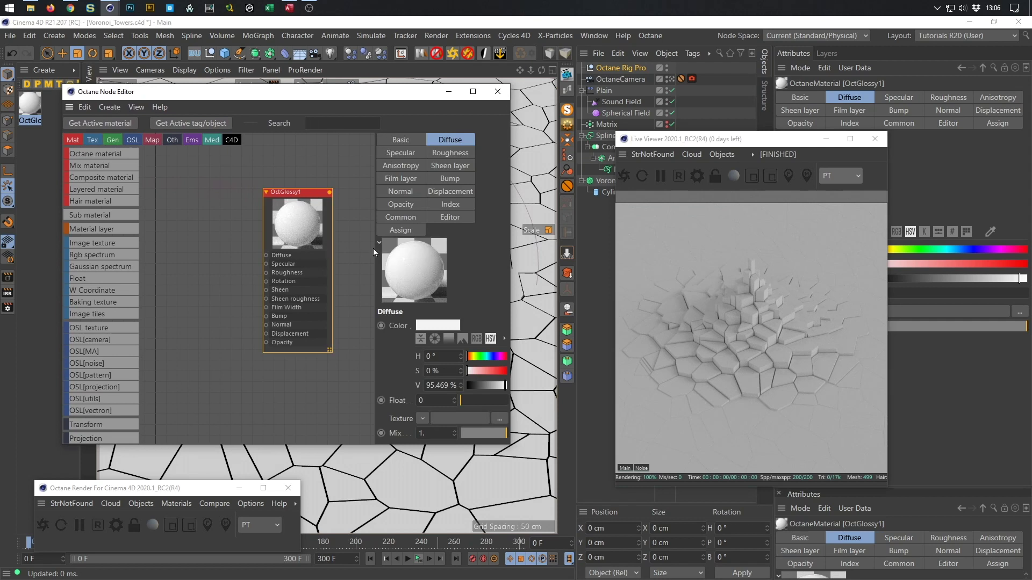
{"action": "left_click", "coordinate": [411, 141]}
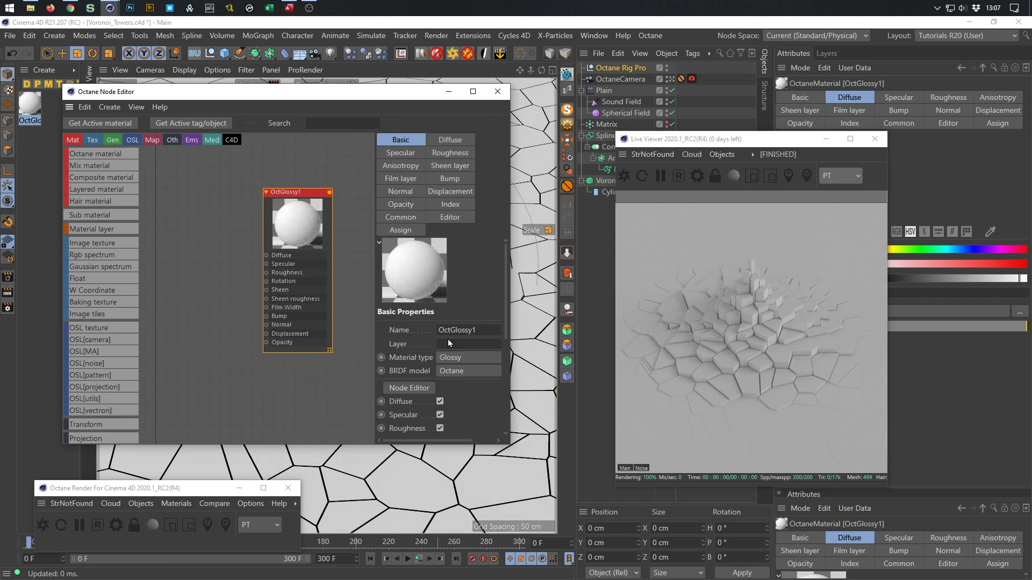
{"action": "left_click", "coordinate": [459, 370]}
{"action": "left_click", "coordinate": [481, 416]}
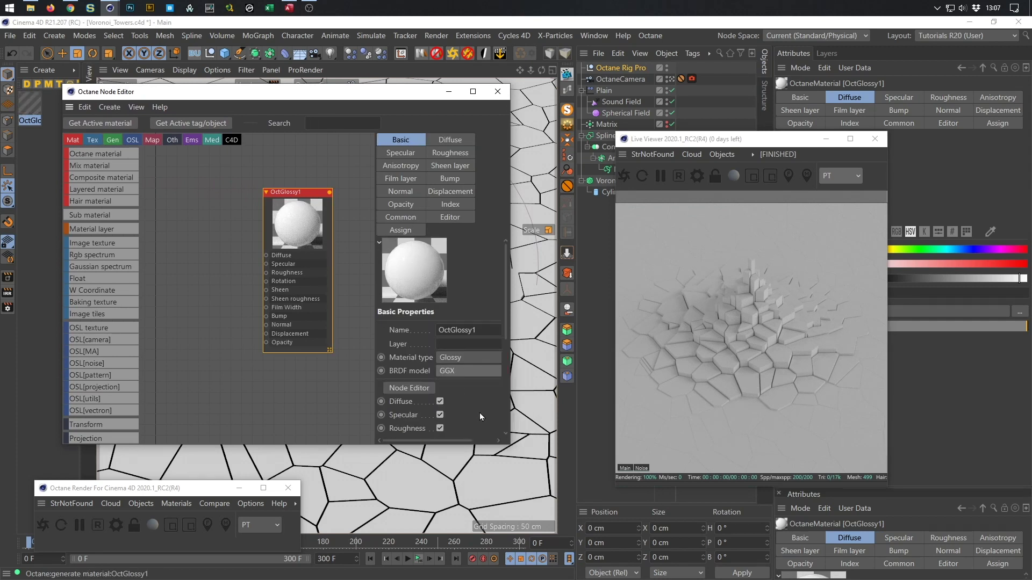
- Apply OctGlossy1 to the Voronoi Fracture and widen the Node Editor window
{"action": "left_click_drag", "start_coordinate": [775, 146], "coordinate": [862, 189]}
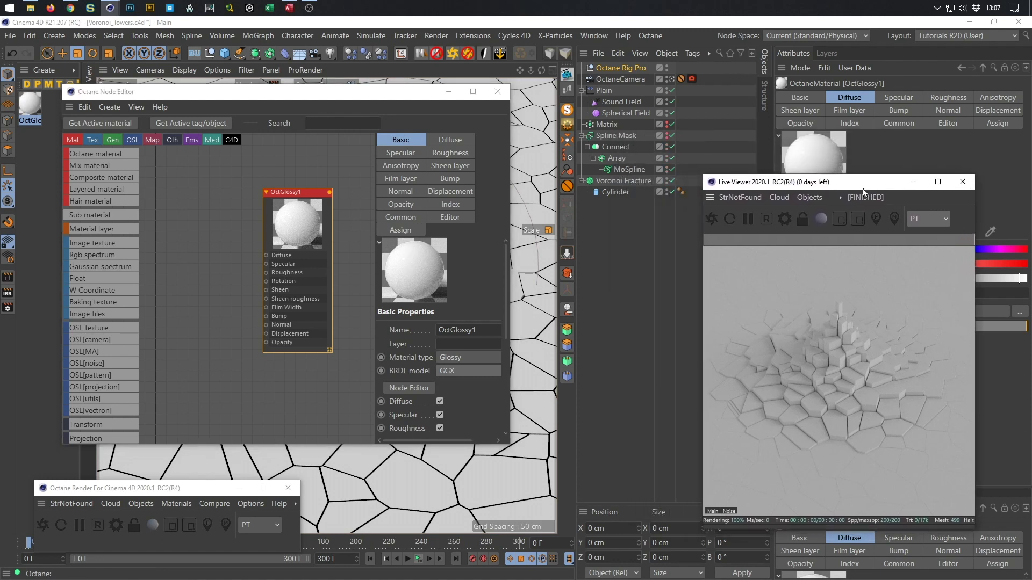
{"action": "left_click", "coordinate": [637, 201]}
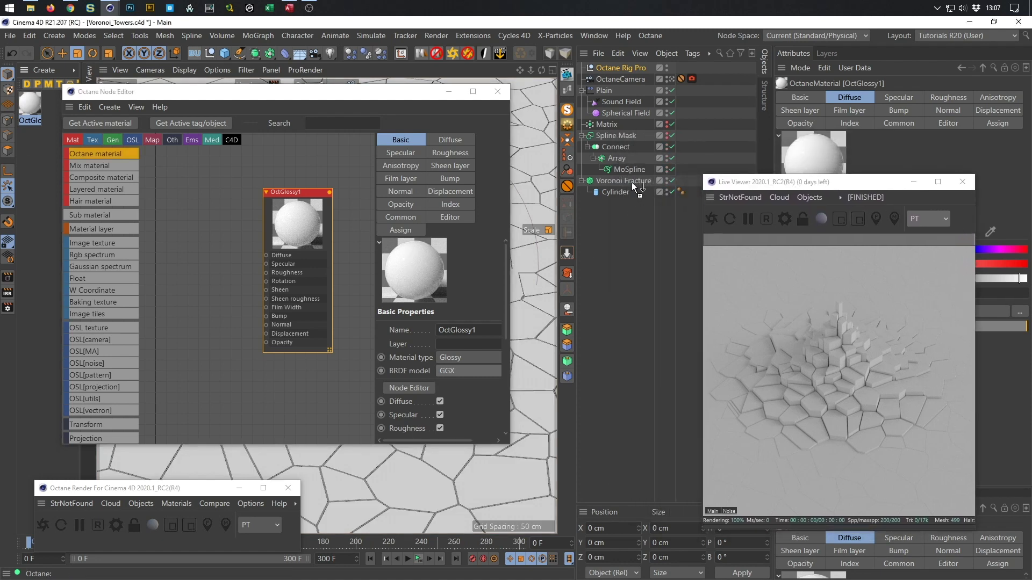
{"action": "left_click_drag", "start_coordinate": [633, 184], "coordinate": [634, 182]}
{"action": "left_click_drag", "start_coordinate": [837, 185], "coordinate": [807, 174]}
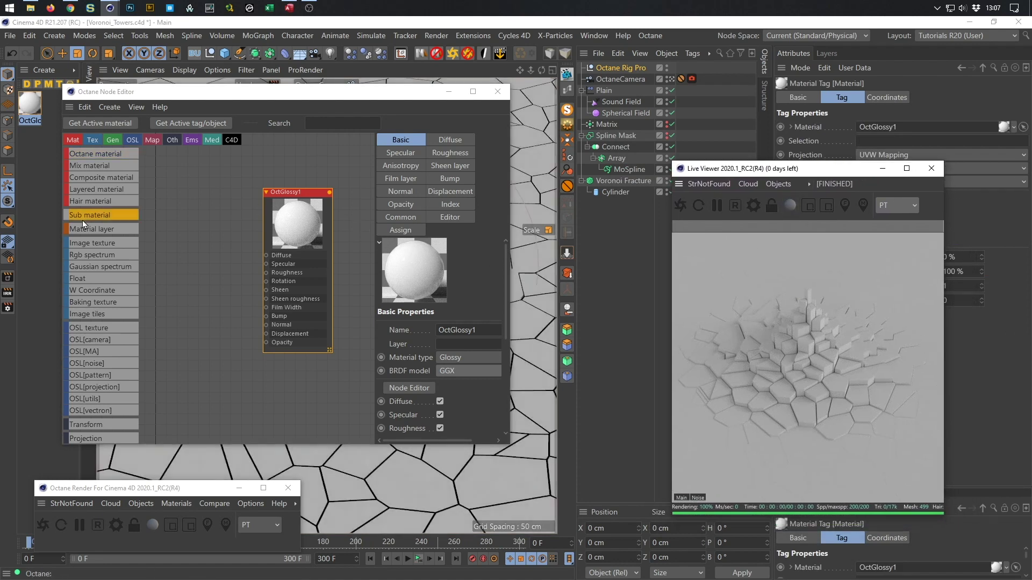
{"action": "left_click_drag", "start_coordinate": [60, 226], "coordinate": [18, 226]}
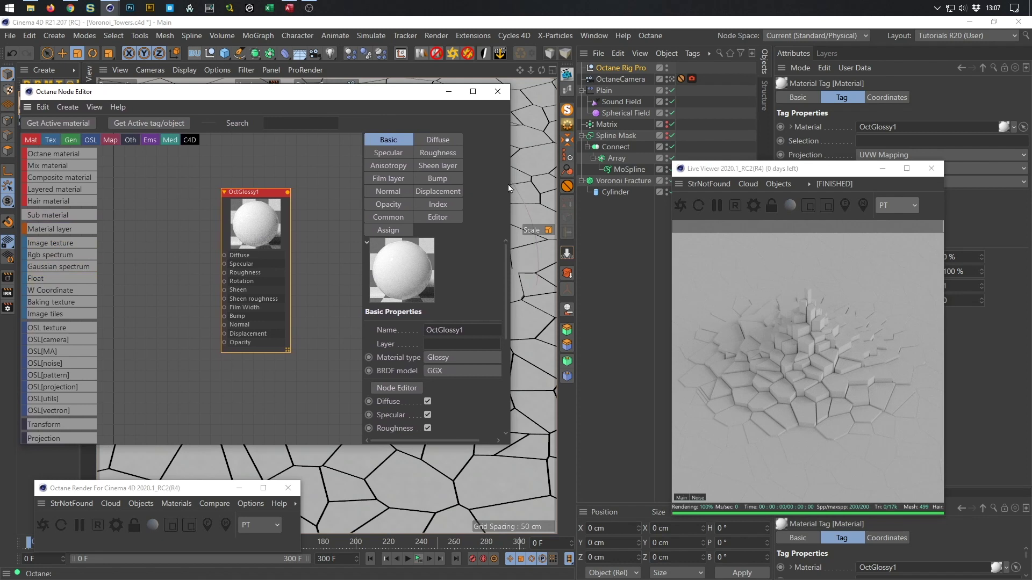
{"action": "left_click_drag", "start_coordinate": [511, 184], "coordinate": [585, 196]}
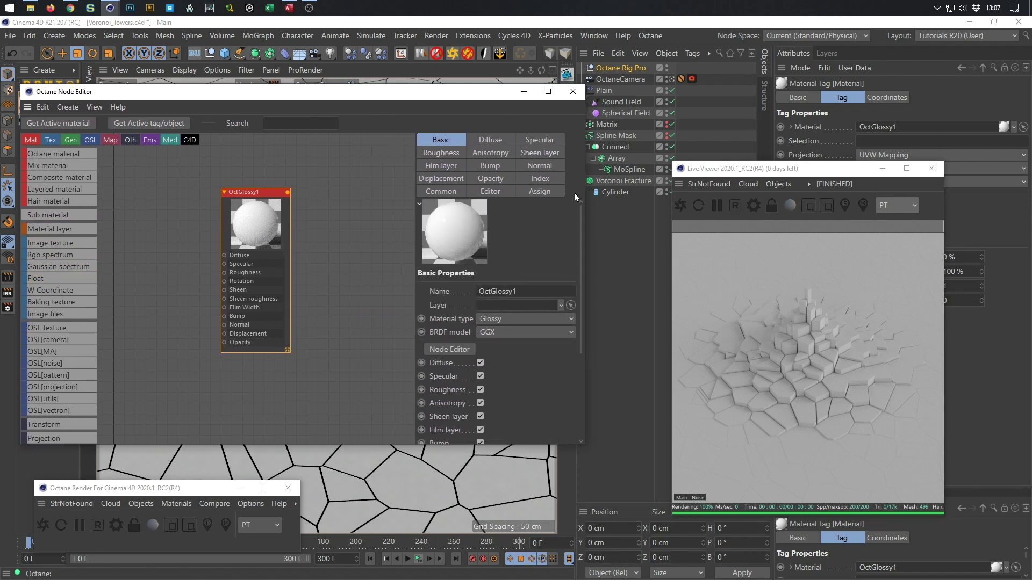
- Change OctGlossy1's material type to Metallic
{"action": "left_click", "coordinate": [515, 323]}
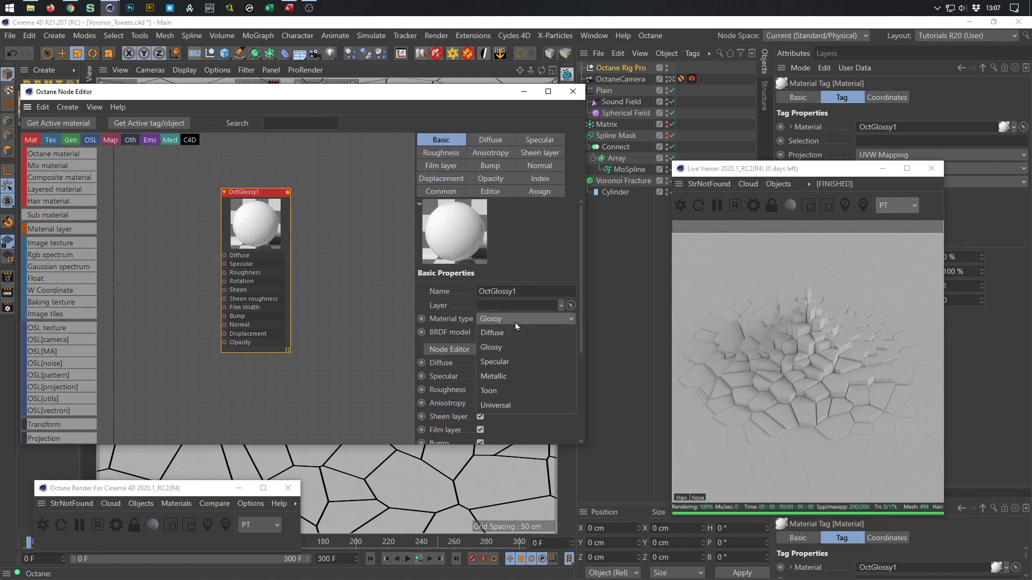
{"action": "left_click", "coordinate": [520, 377]}
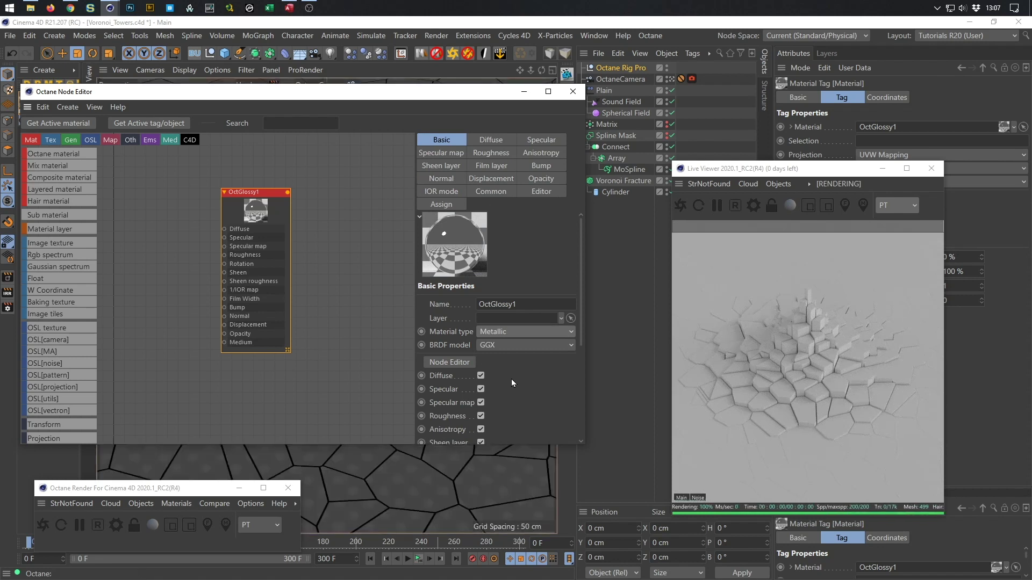
{"action": "left_click_drag", "start_coordinate": [247, 195], "coordinate": [276, 199]}
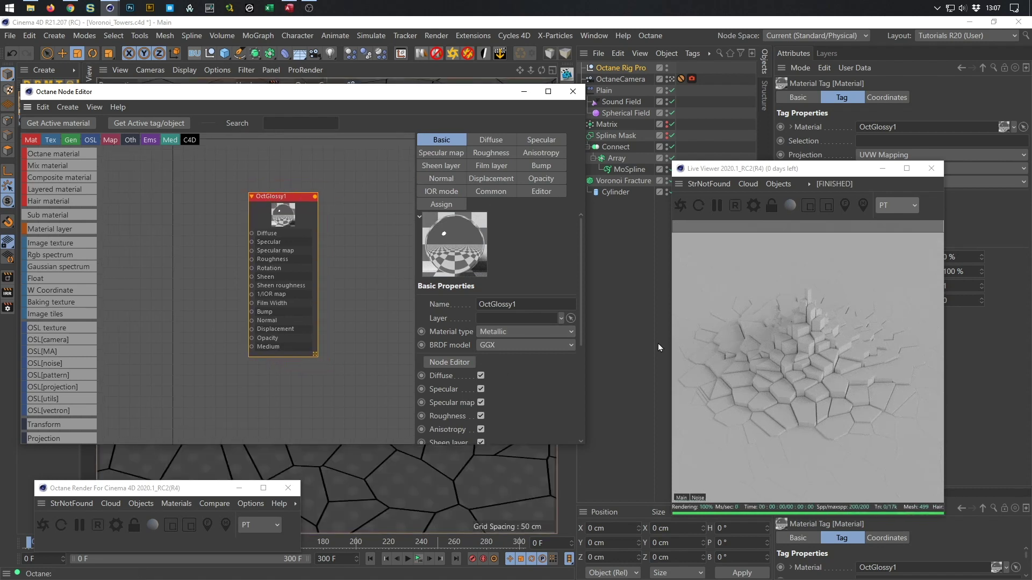
- Restart the Live Viewer render and rearrange the render and Node Editor windows
{"action": "left_click", "coordinate": [680, 206]}
{"action": "left_click_drag", "start_coordinate": [811, 171], "coordinate": [853, 196]}
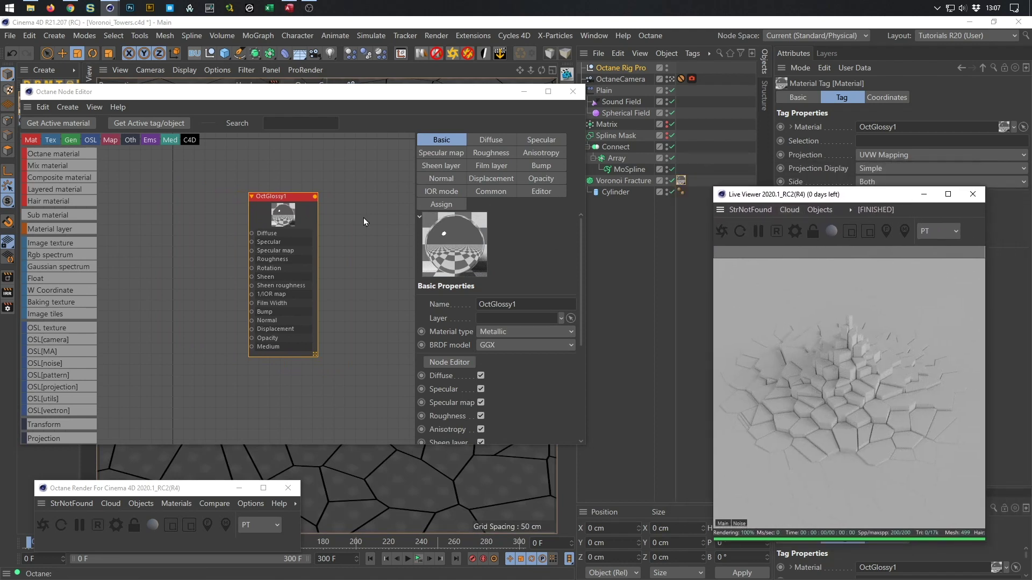
{"action": "left_click", "coordinate": [266, 200]}
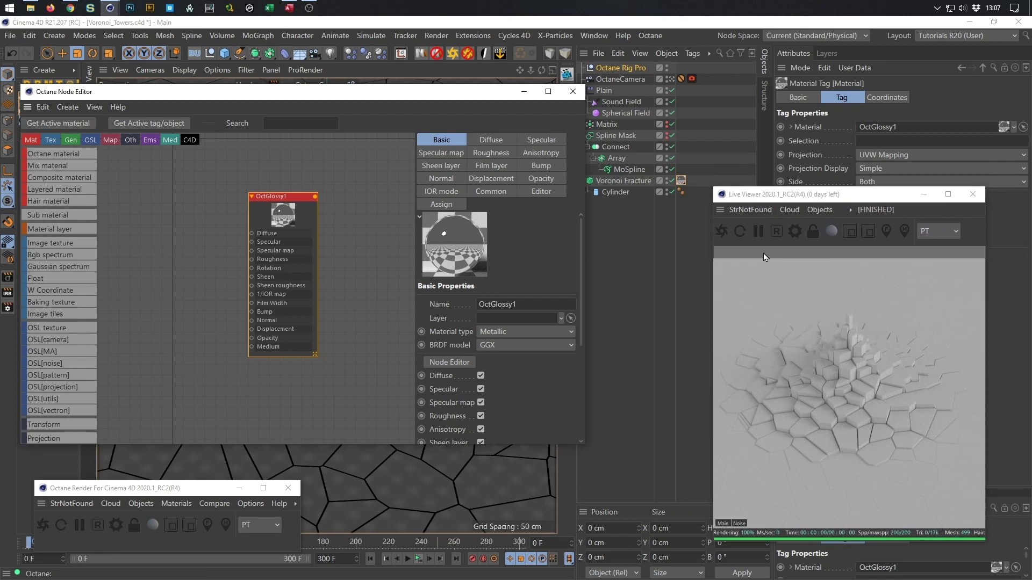
{"action": "left_click", "coordinate": [727, 236]}
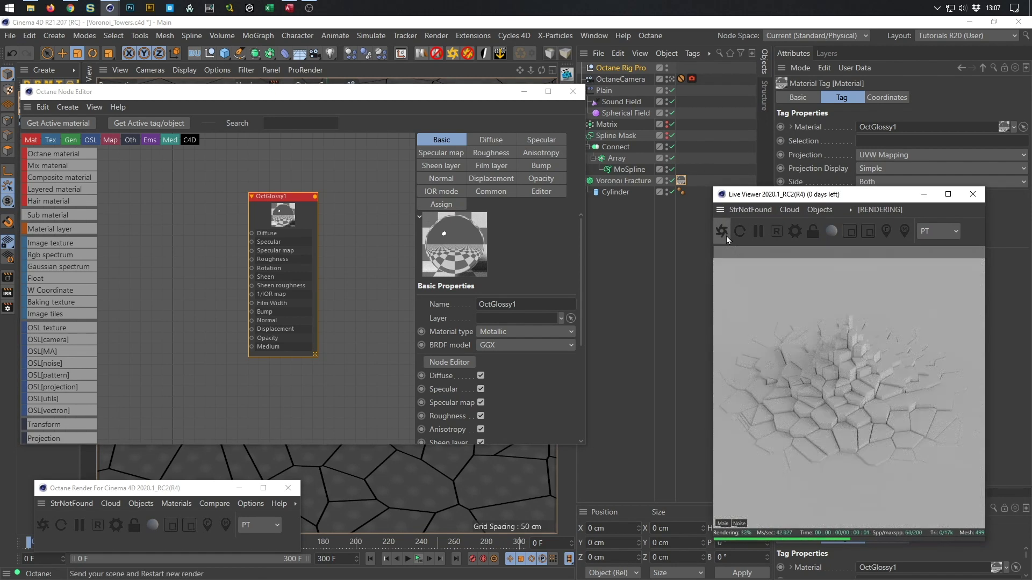
{"action": "left_click", "coordinate": [972, 194]}
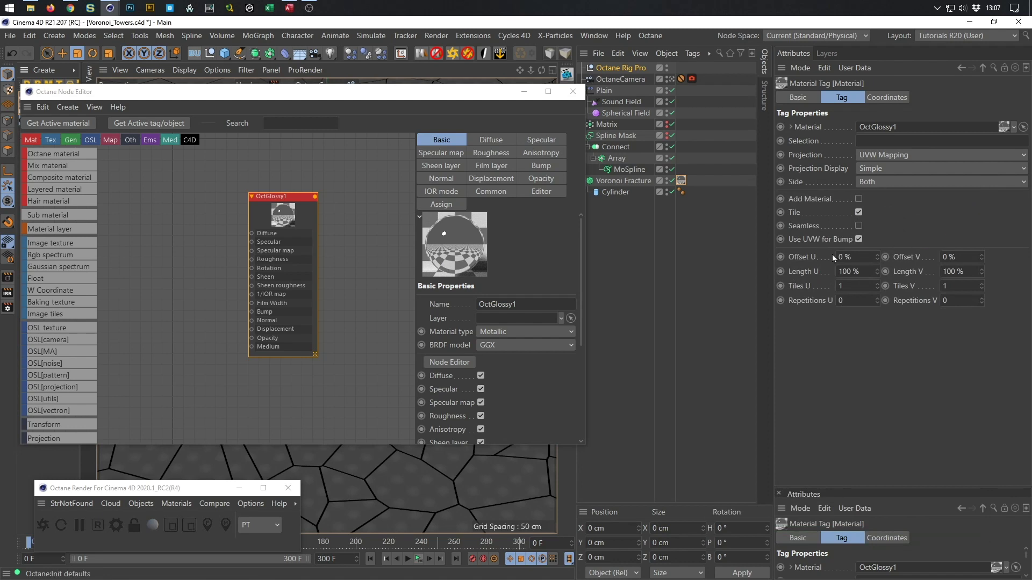
{"action": "left_click", "coordinate": [43, 526]}
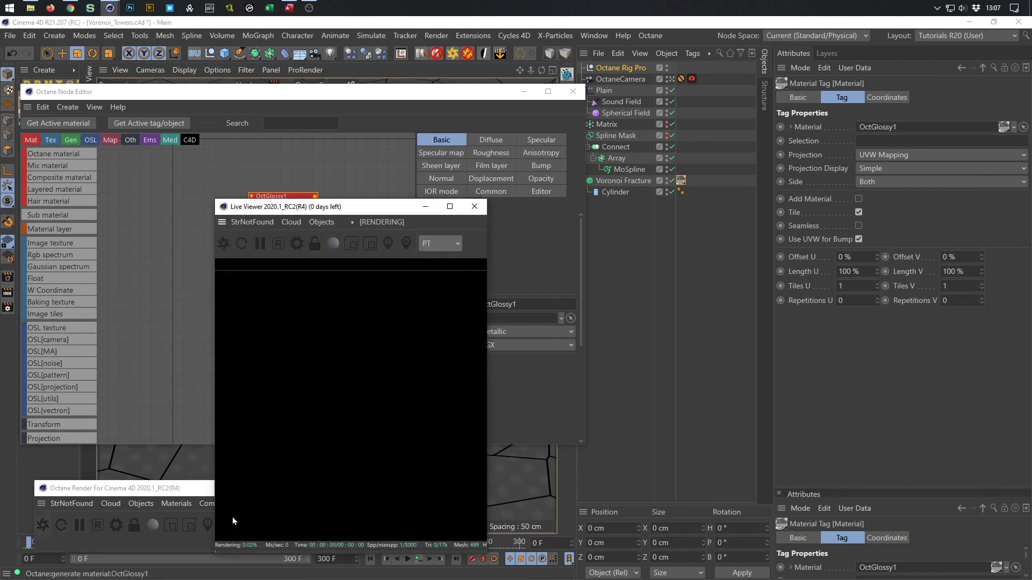
{"action": "left_click_drag", "start_coordinate": [344, 206], "coordinate": [852, 196]}
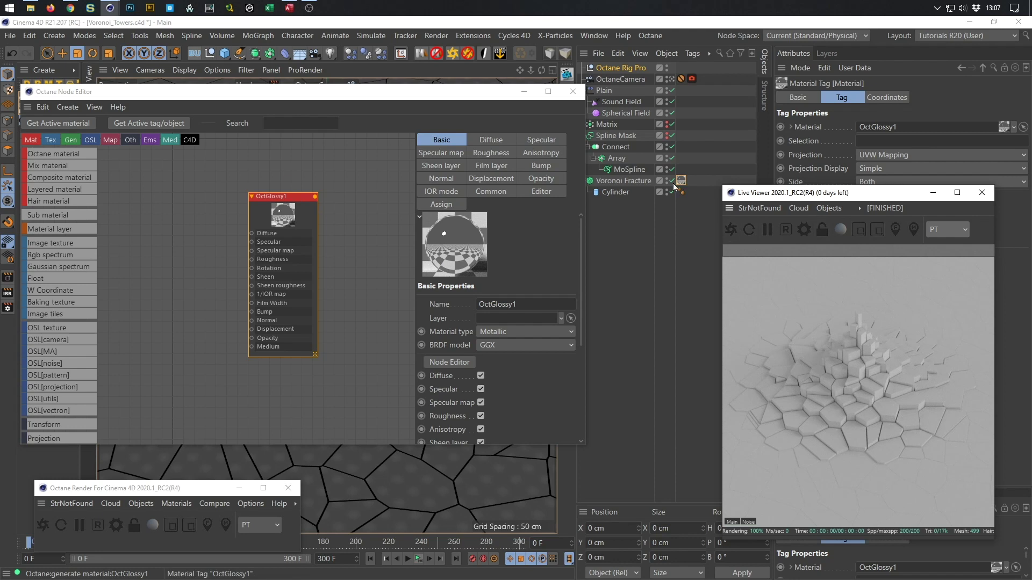
{"action": "mouse_move", "coordinate": [152, 96]}
{"action": "left_mouse_down"}
{"action": "mouse_move", "coordinate": [201, 125]}
{"action": "mouse_move", "coordinate": [154, 108]}
{"action": "left_mouse_up"}
{"action": "middle_click_drag", "start_coordinate": [281, 215], "coordinate": [302, 198]}
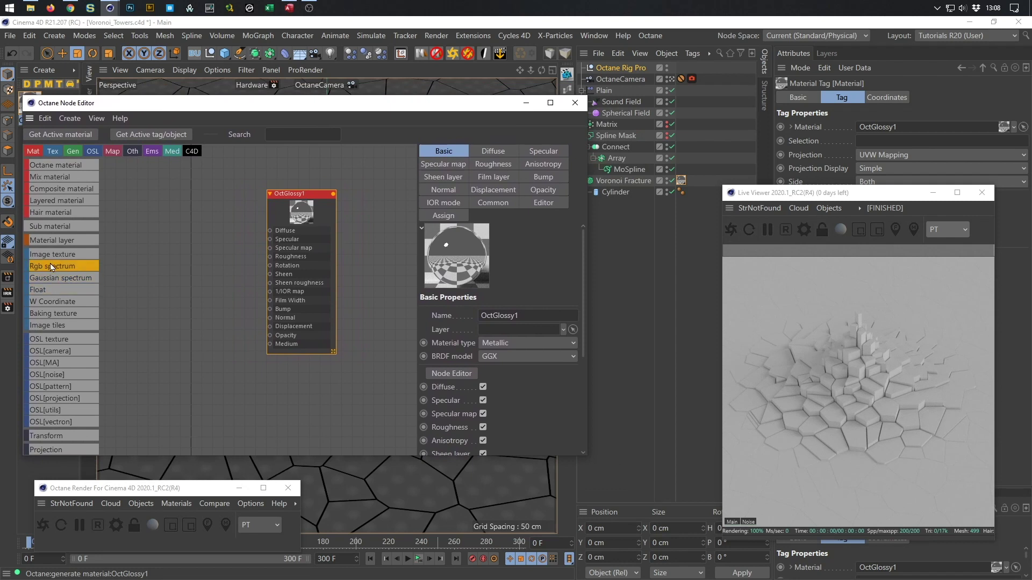
- Add a Float texture node wired into OctGlossy1's Roughness input
{"action": "left_click_drag", "start_coordinate": [52, 289], "coordinate": [270, 257]}
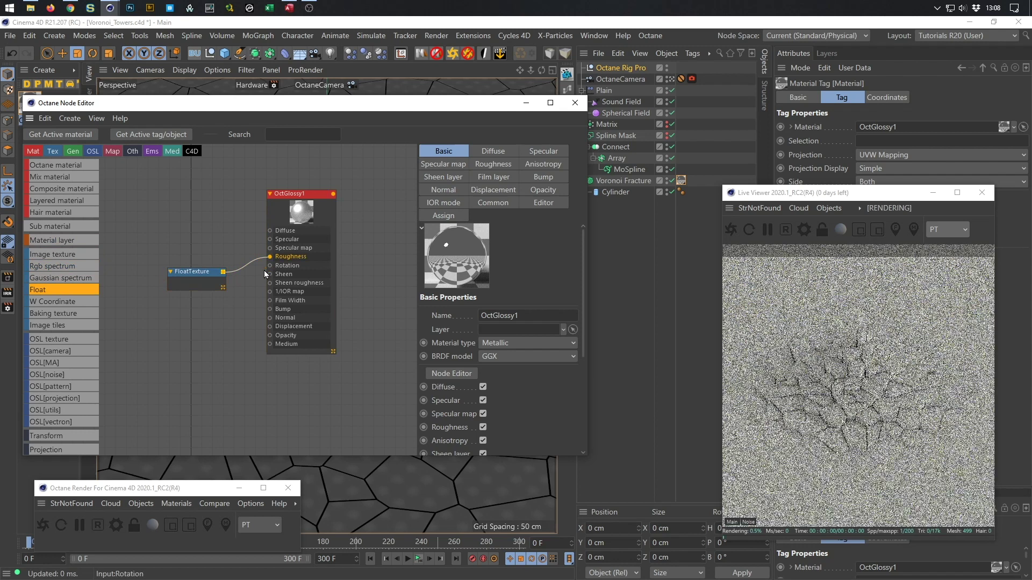
{"action": "left_click_drag", "start_coordinate": [895, 197], "coordinate": [838, 197]}
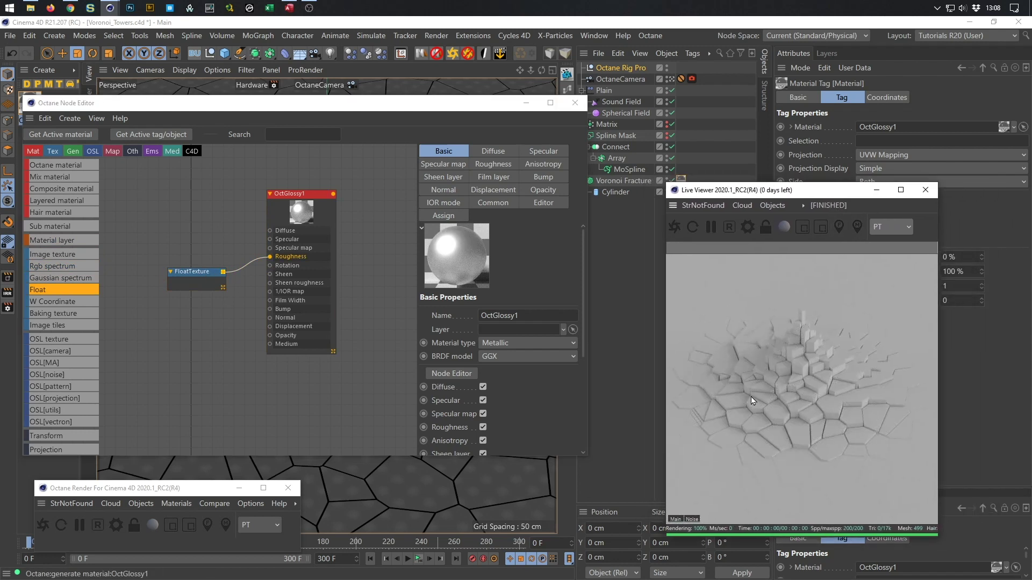
{"action": "left_click_drag", "start_coordinate": [767, 194], "coordinate": [798, 196]}
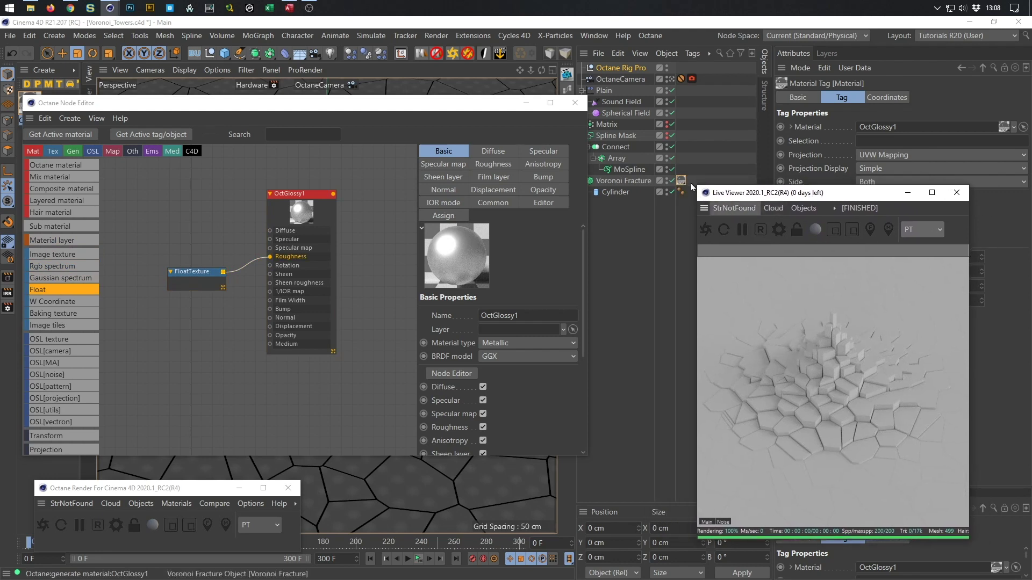
- Reapply OctGlossy1 to Voronoi Fracture, restart the live render and tidy the windows
{"action": "key", "text": "Delete"}
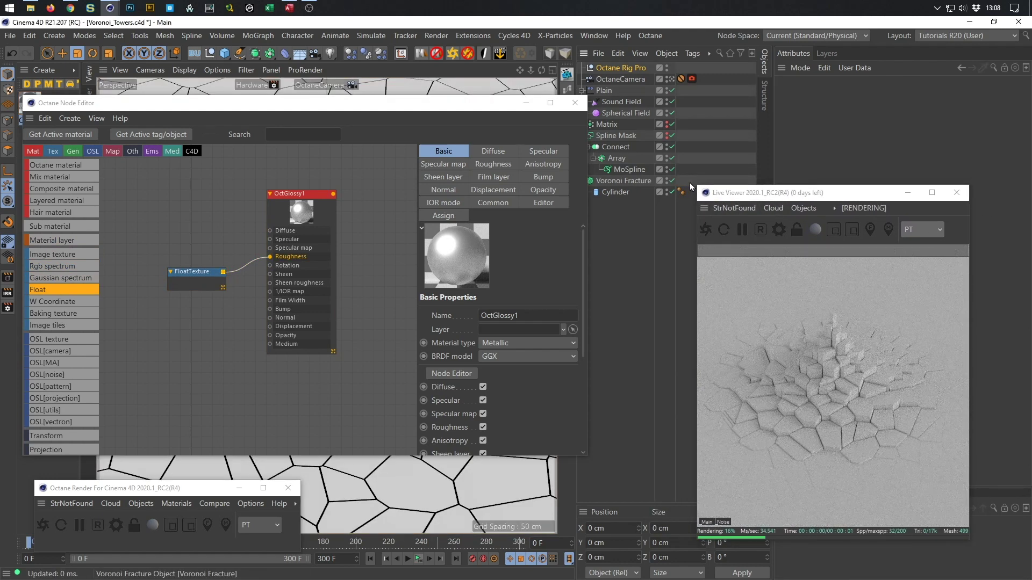
{"action": "left_click_drag", "start_coordinate": [169, 106], "coordinate": [163, 129]}
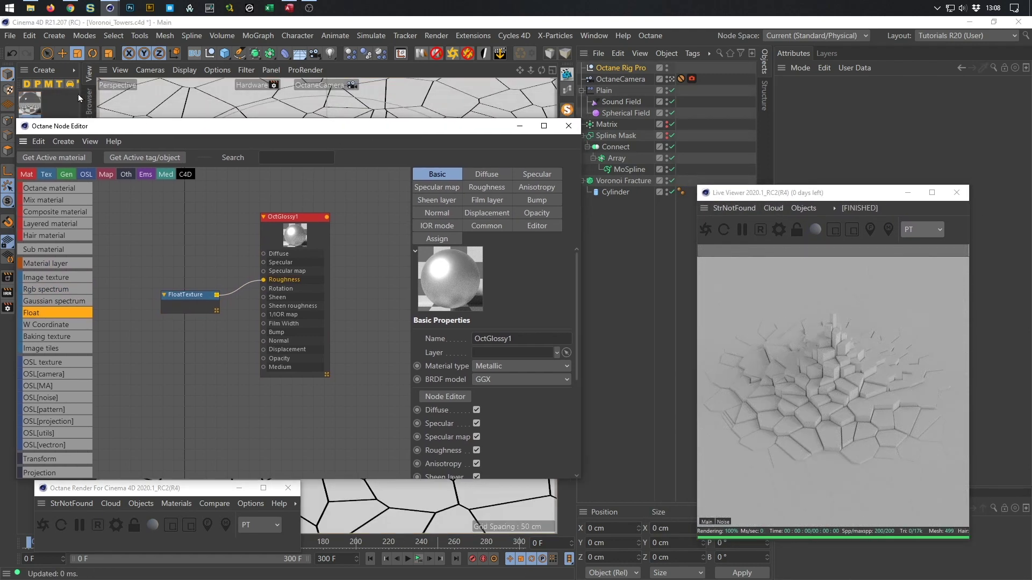
{"action": "left_click_drag", "start_coordinate": [582, 210], "coordinate": [629, 182]}
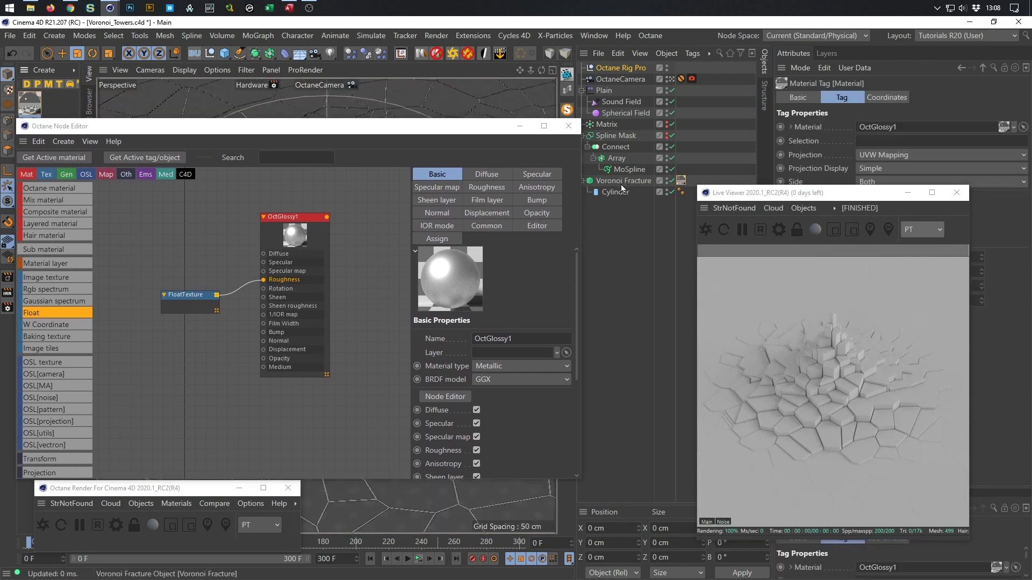
{"action": "left_click", "coordinate": [710, 234]}
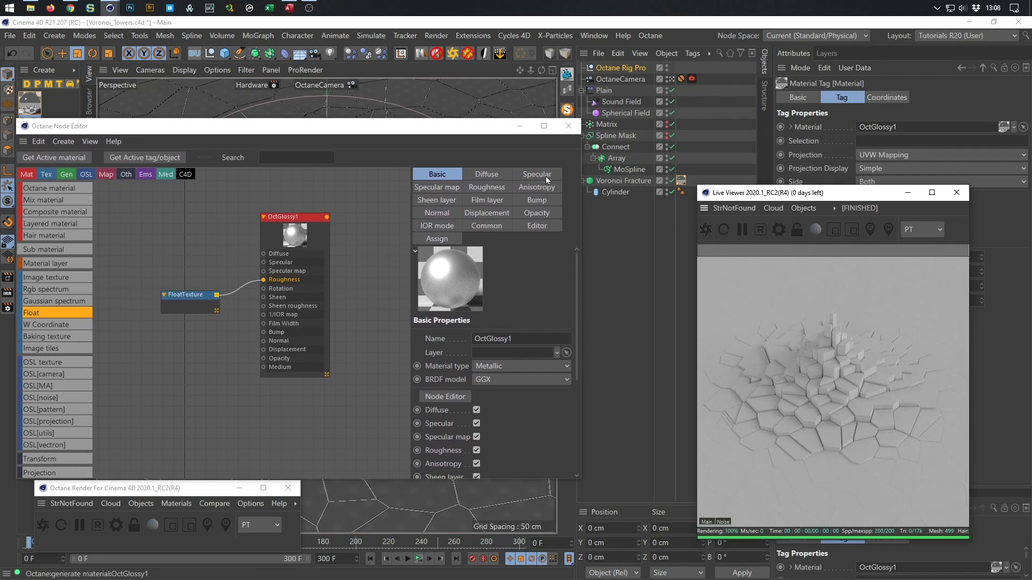
{"action": "mouse_move", "coordinate": [452, 132]}
{"action": "left_mouse_down"}
{"action": "mouse_move", "coordinate": [493, 97]}
{"action": "mouse_move", "coordinate": [458, 123]}
{"action": "left_mouse_up"}
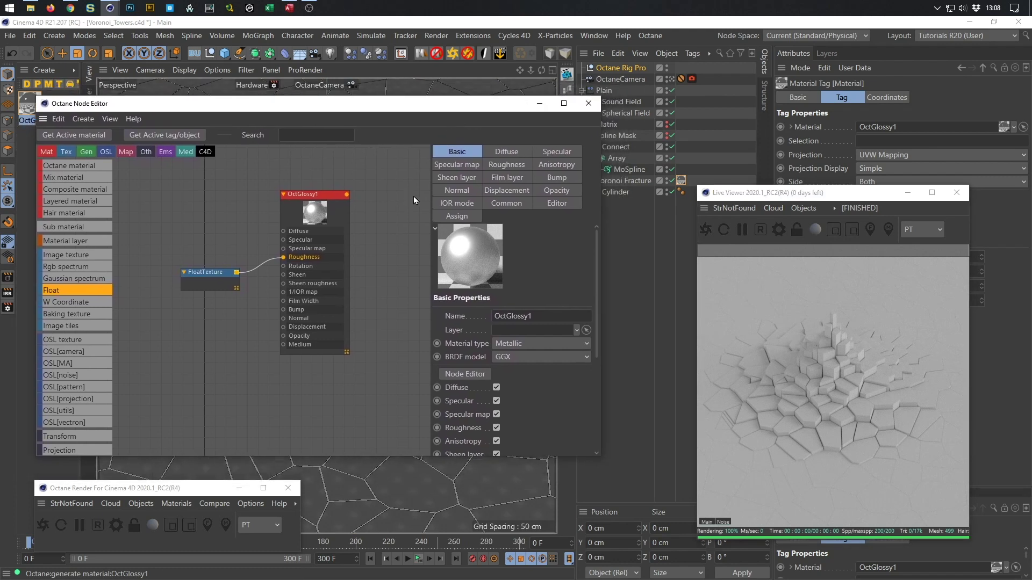
{"action": "left_click_drag", "start_coordinate": [818, 198], "coordinate": [849, 213]}
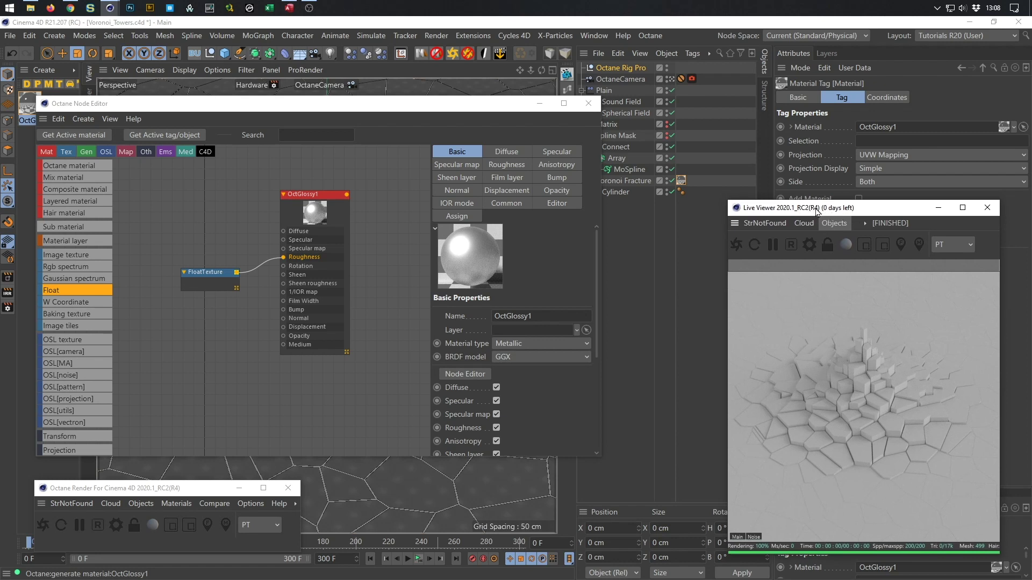
{"action": "left_click_drag", "start_coordinate": [476, 104], "coordinate": [446, 118]}
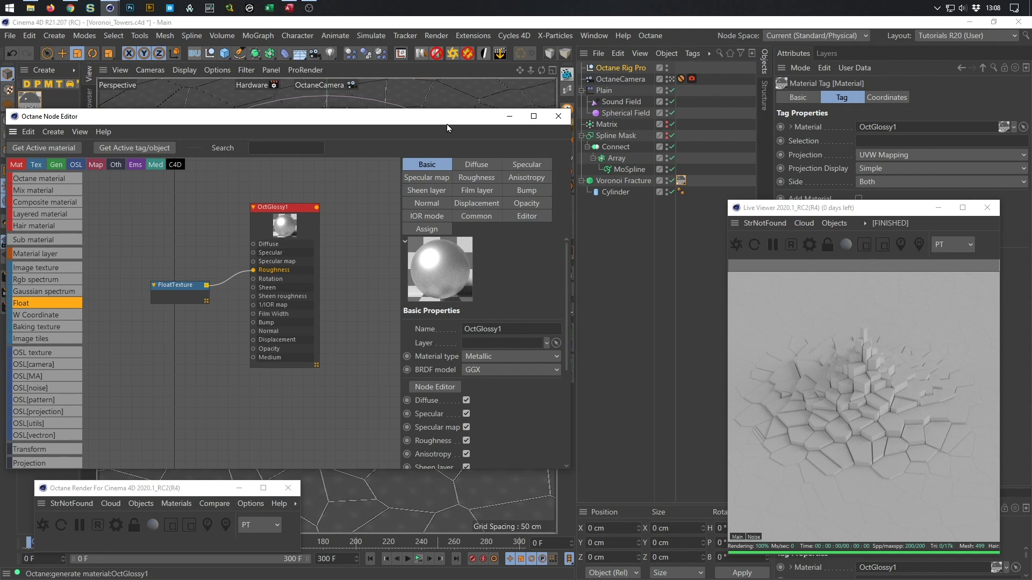
{"action": "left_click_drag", "start_coordinate": [436, 114], "coordinate": [470, 121]}
{"action": "mouse_move", "coordinate": [322, 210]}
{"action": "left_mouse_down"}
{"action": "mouse_move", "coordinate": [325, 191]}
{"action": "mouse_move", "coordinate": [323, 200]}
{"action": "left_mouse_up"}
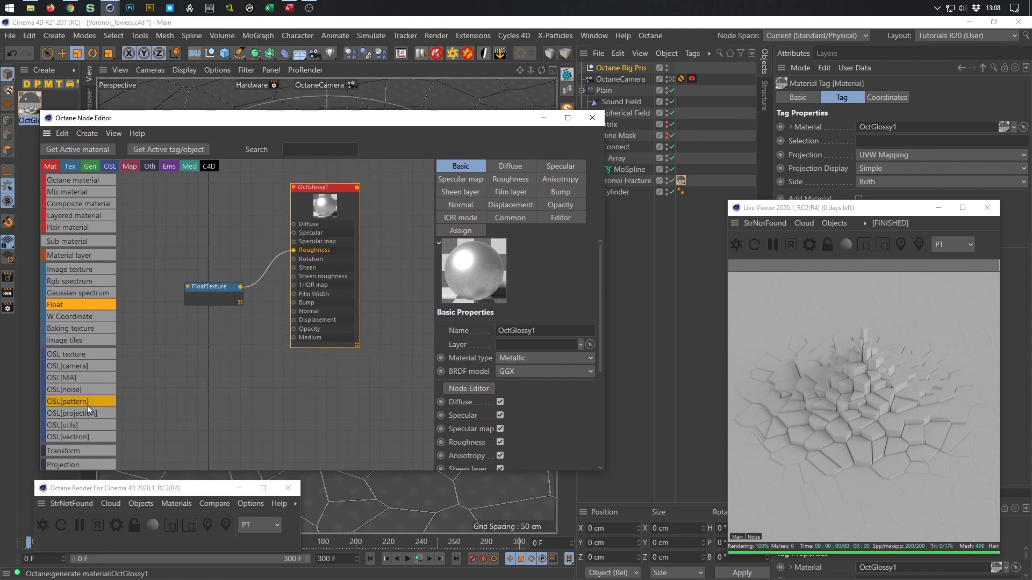
- Wire a Color Shader node into OctGlossy1's Specular map and refresh the live render
{"action": "scroll", "coordinate": [88, 406], "scroll_direction": "down", "scroll_amount": 5}
{"action": "scroll", "coordinate": [90, 405], "scroll_direction": "down", "scroll_amount": 10}
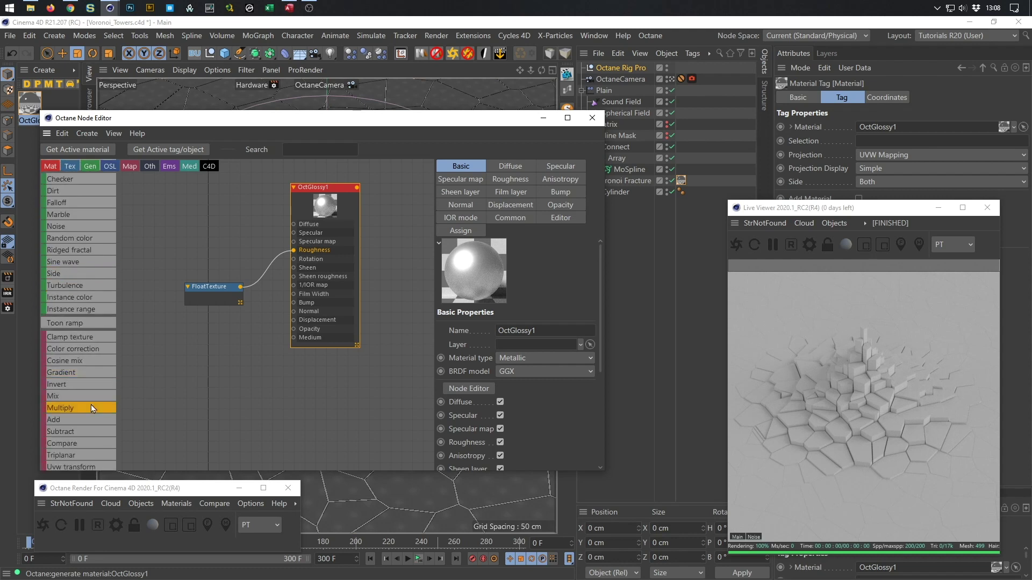
{"action": "scroll", "coordinate": [93, 407], "scroll_direction": "down", "scroll_amount": 4}
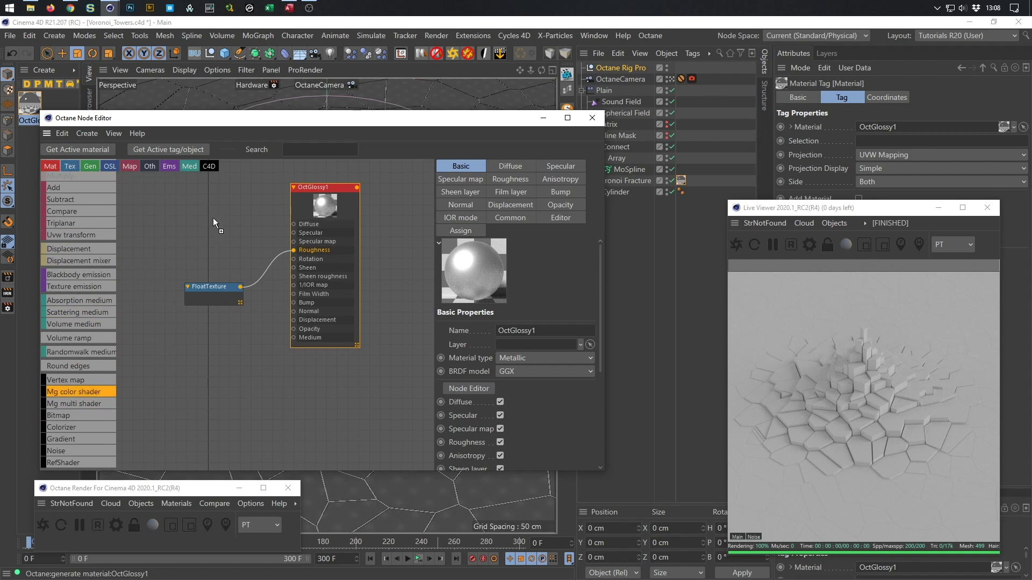
{"action": "left_click_drag", "start_coordinate": [198, 190], "coordinate": [294, 241]}
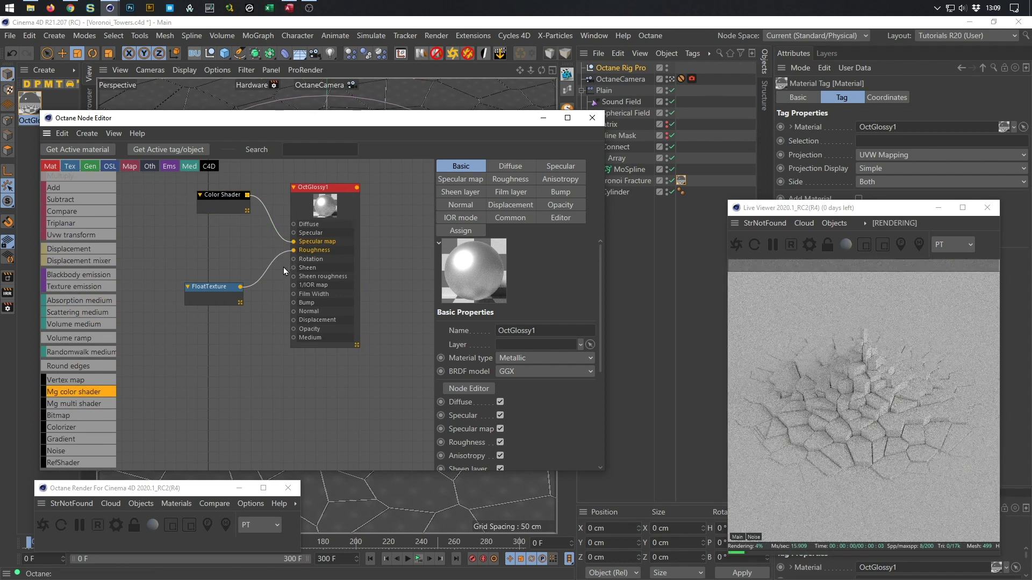
{"action": "left_click_drag", "start_coordinate": [232, 197], "coordinate": [213, 215]}
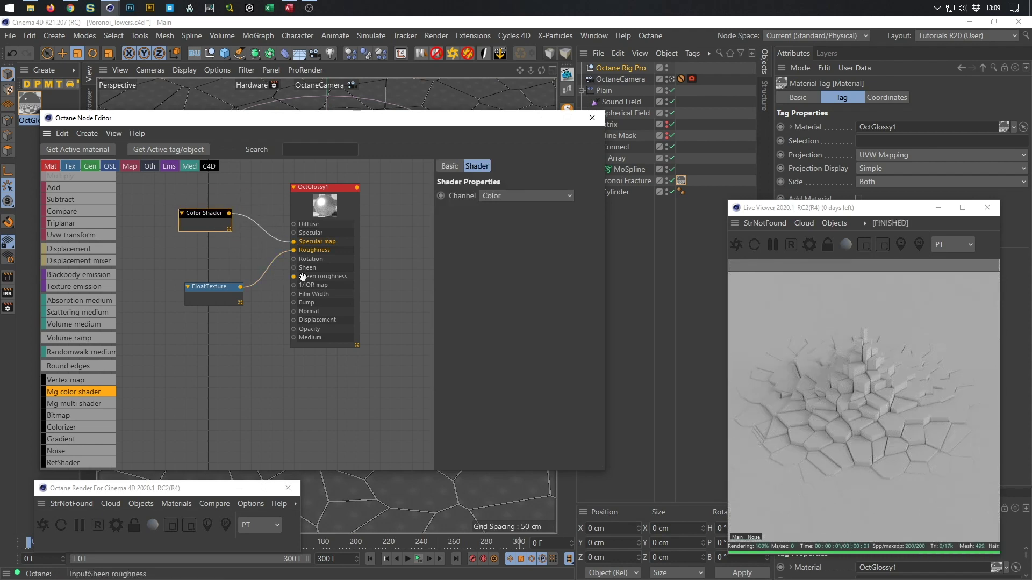
{"action": "left_click_drag", "start_coordinate": [841, 208], "coordinate": [734, 210]}
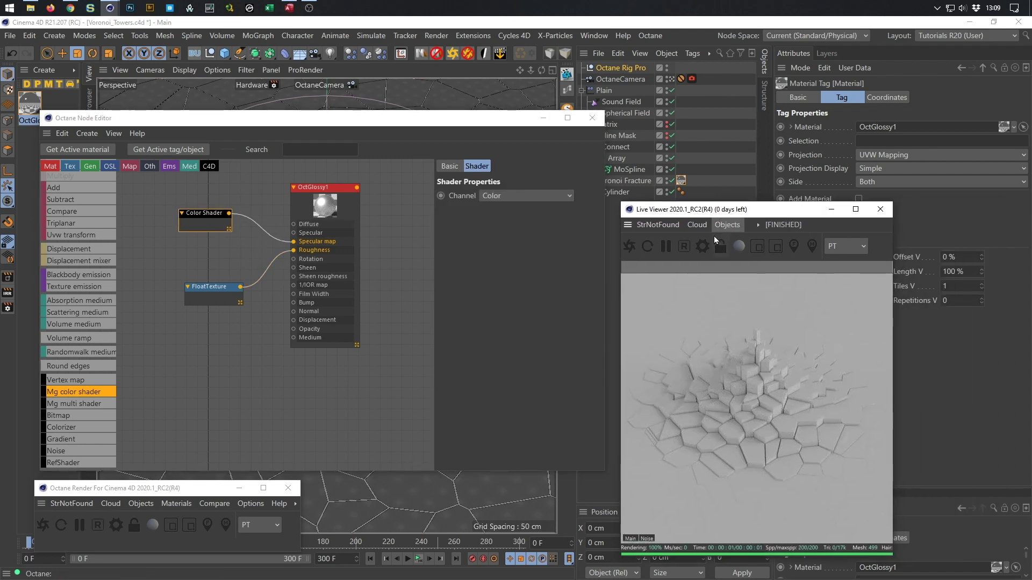
{"action": "left_click", "coordinate": [652, 252]}
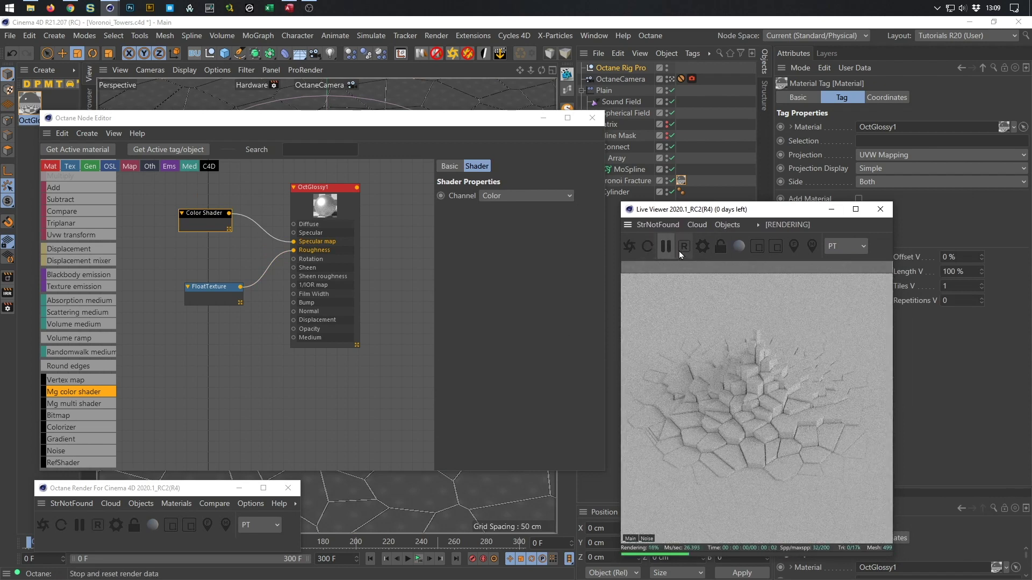
{"action": "left_click", "coordinate": [632, 250]}
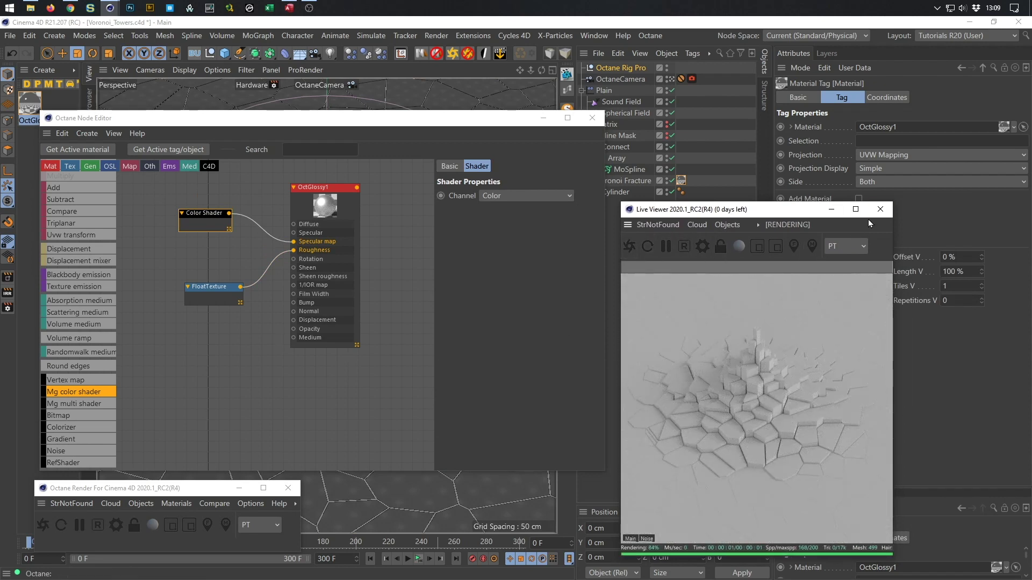
- Set OctGlossy1's Diffuse colour value to 100% white and close the Node Editor
{"action": "left_click", "coordinate": [337, 192]}
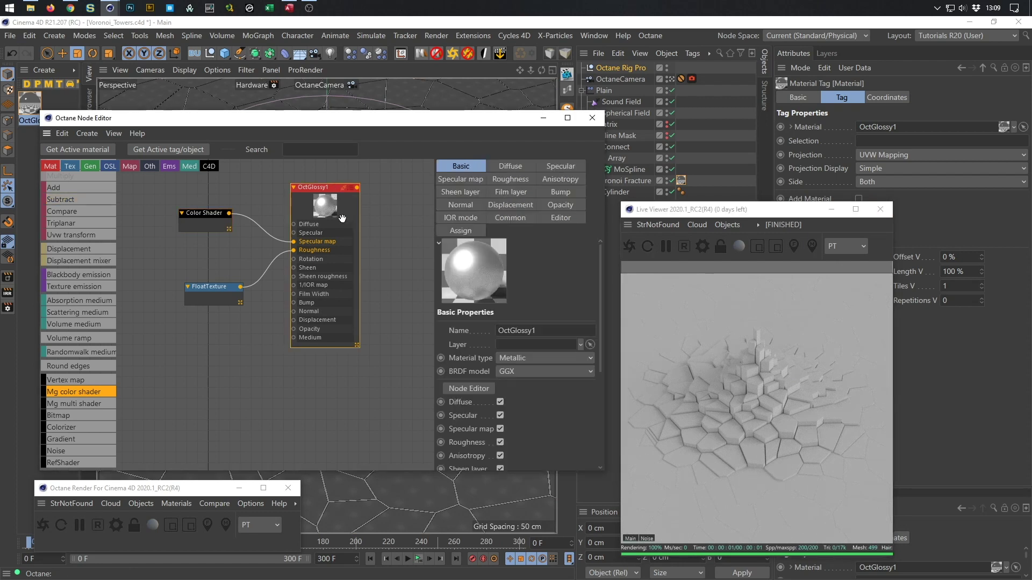
{"action": "left_click", "coordinate": [504, 167]}
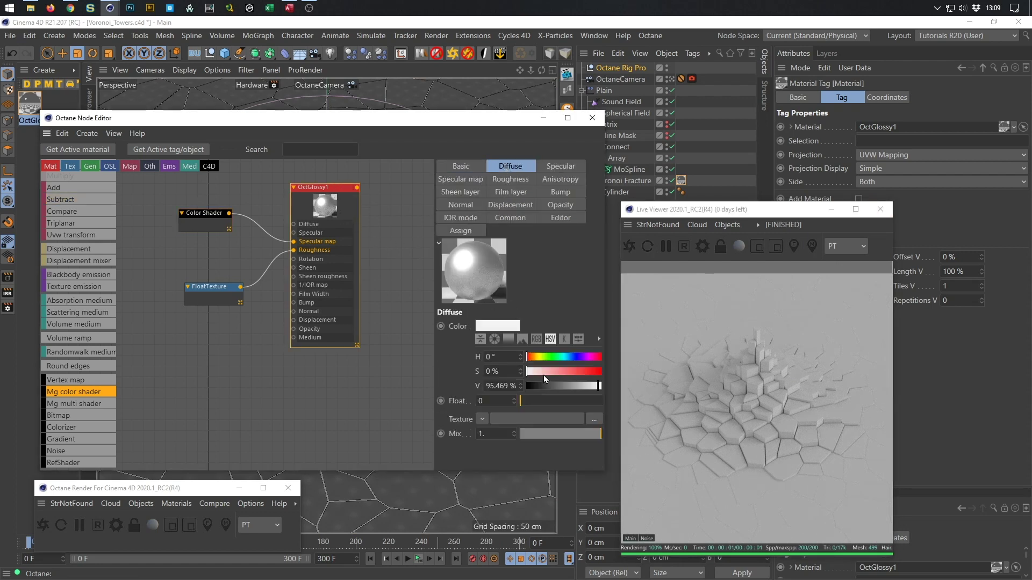
{"action": "left_click", "coordinate": [532, 386]}
{"action": "left_click_drag", "start_coordinate": [533, 387], "coordinate": [600, 385]}
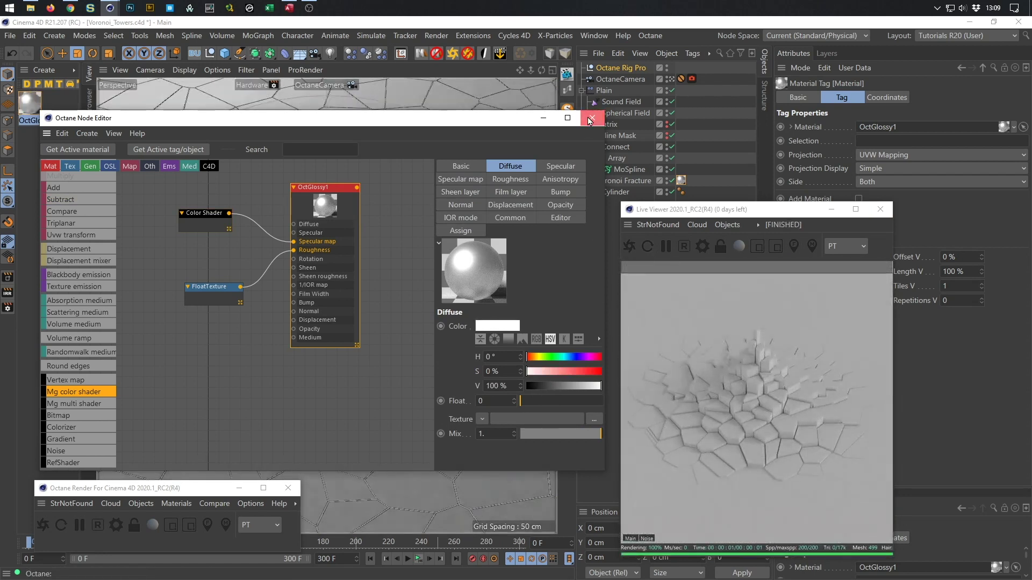
{"action": "left_click", "coordinate": [591, 118]}
{"action": "left_click_drag", "start_coordinate": [778, 216], "coordinate": [840, 220]}
{"action": "left_click", "coordinate": [173, 503]}
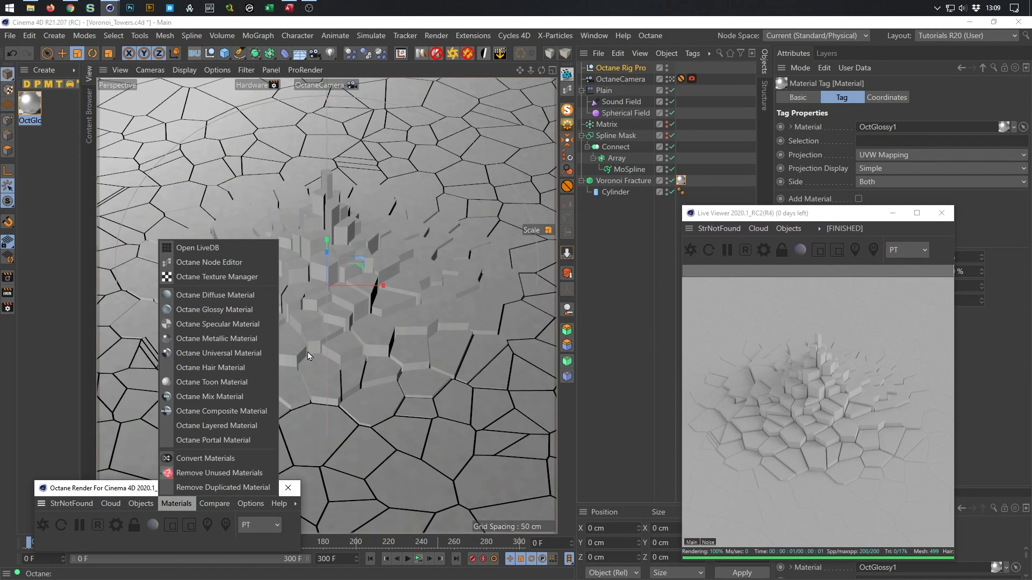
- Create an Octane Diffuse material, OctDiffuse1, with 57% saturation red, and apply it to Voronoi Fracture
{"action": "left_click", "coordinate": [211, 296]}
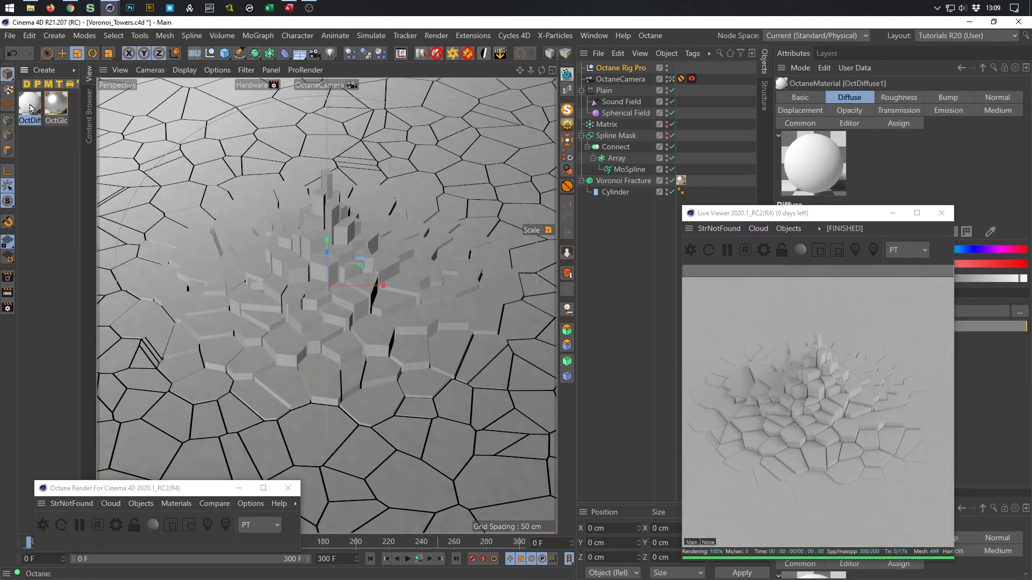
{"action": "double_click", "coordinate": [30, 108]}
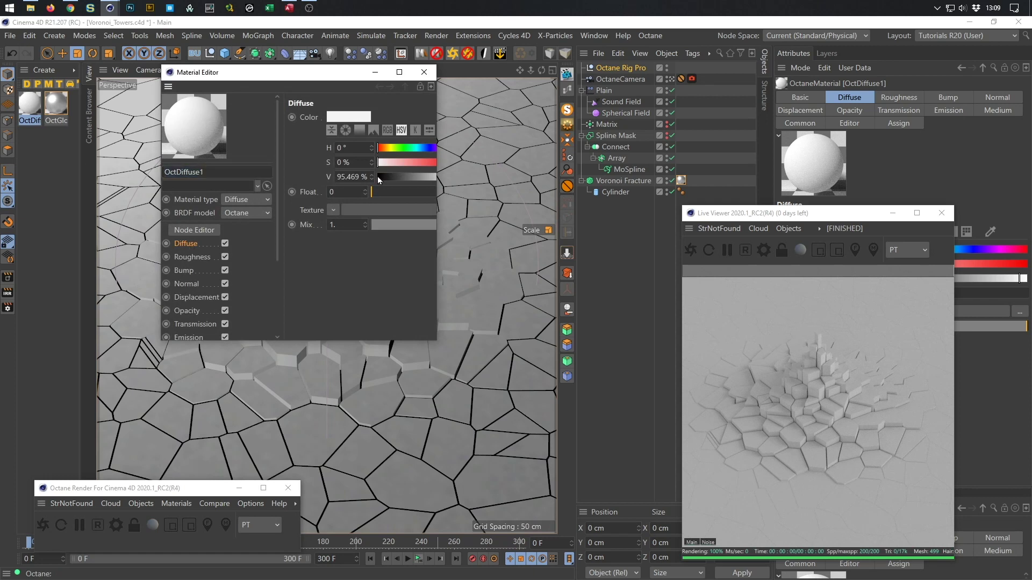
{"action": "left_click_drag", "start_coordinate": [405, 165], "coordinate": [422, 163]}
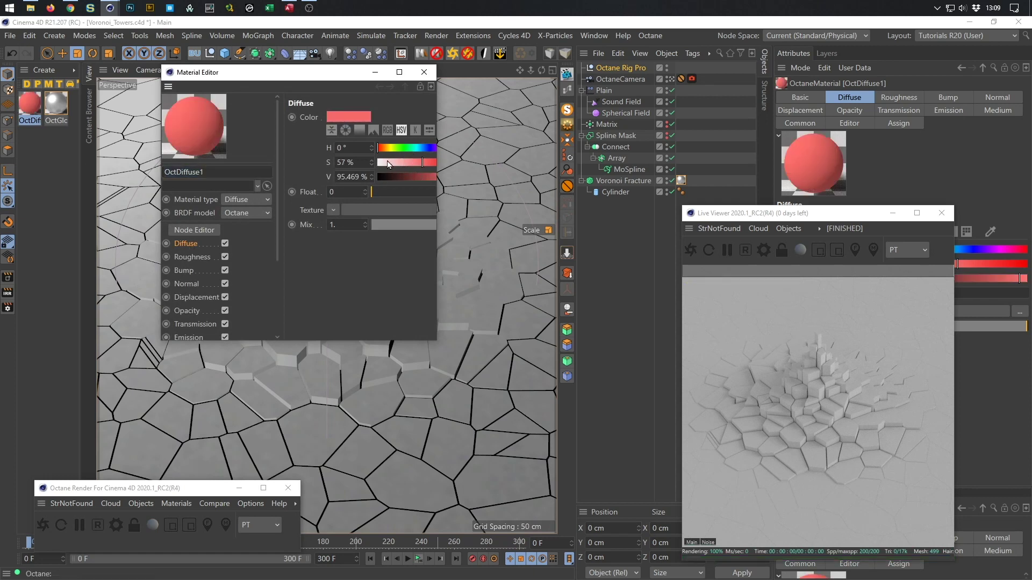
{"action": "left_click_drag", "start_coordinate": [42, 119], "coordinate": [681, 182]}
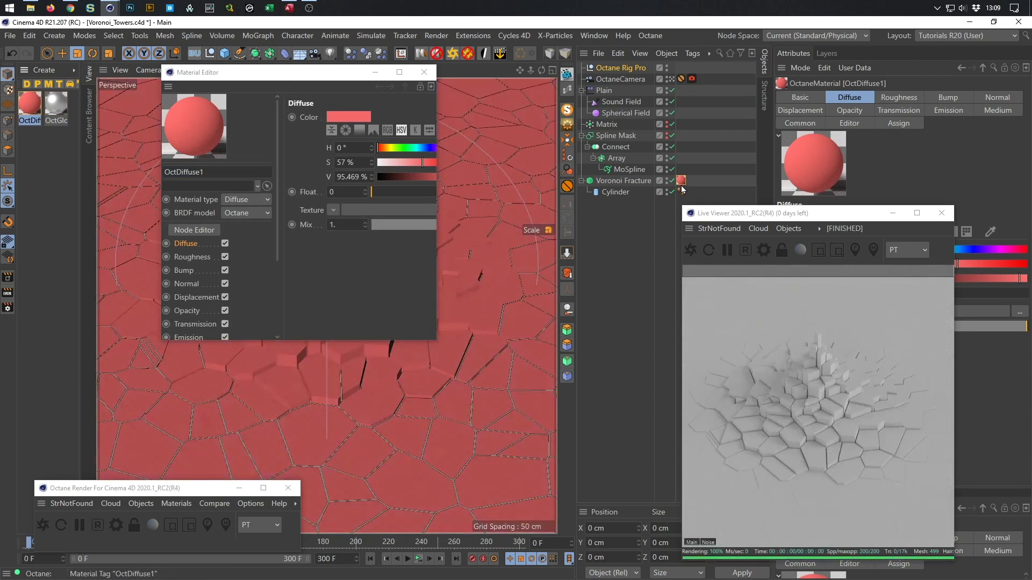
- Restart the live render and reopen the preview to check the red ground
{"action": "left_click_drag", "start_coordinate": [777, 217], "coordinate": [587, 204]}
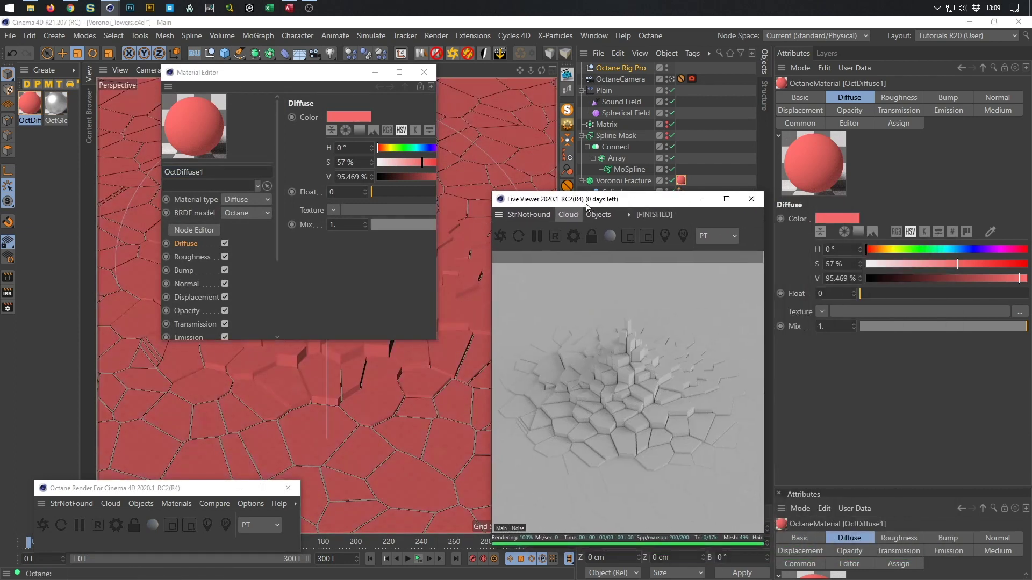
{"action": "left_click", "coordinate": [501, 237]}
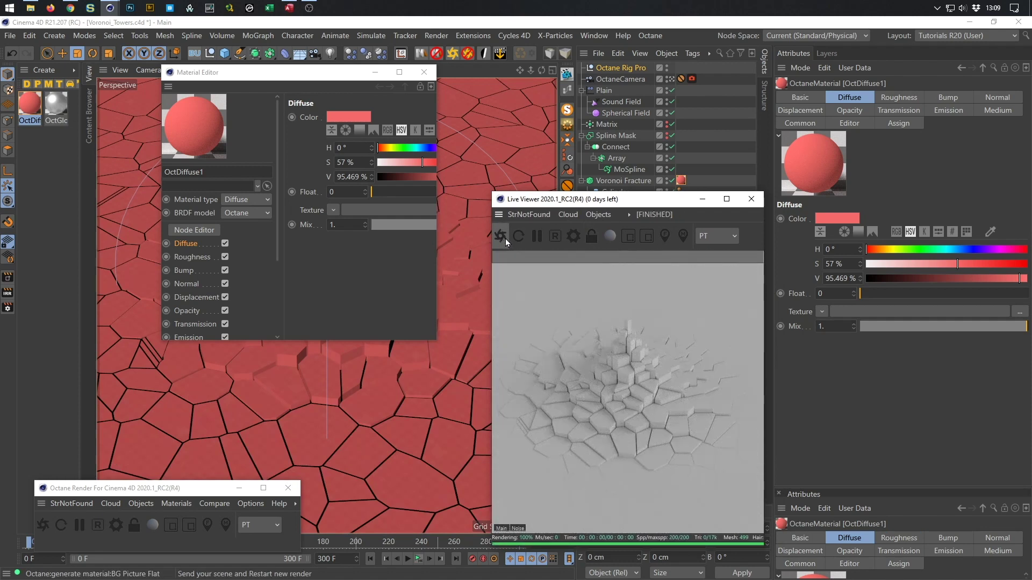
{"action": "left_click", "coordinate": [751, 199]}
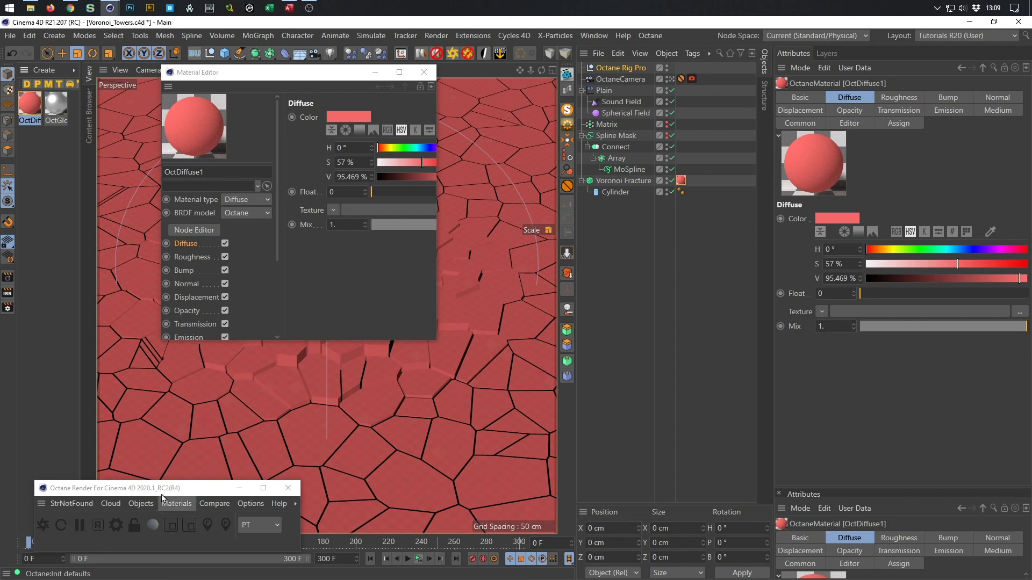
{"action": "left_click", "coordinate": [43, 524]}
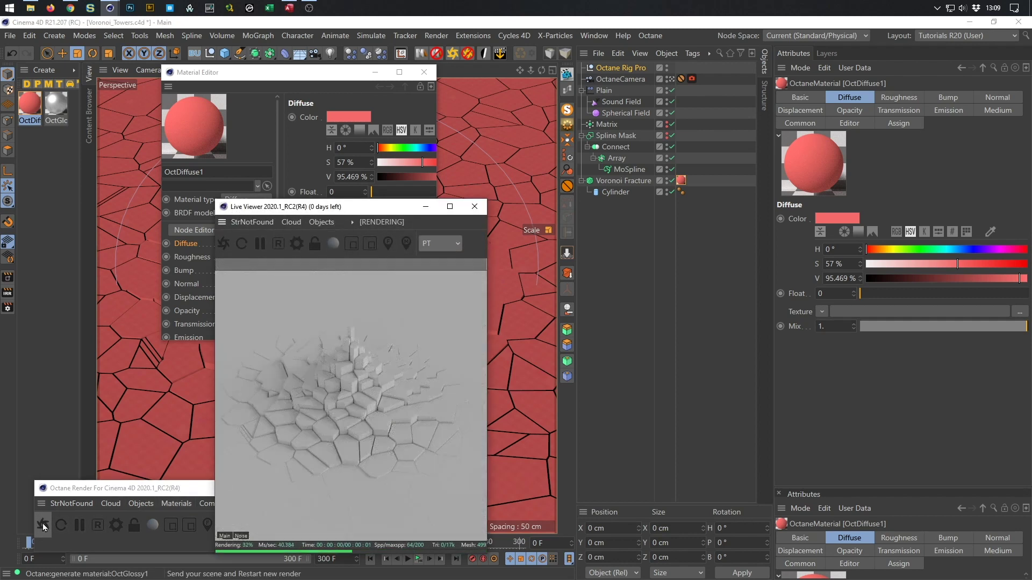
{"action": "left_click_drag", "start_coordinate": [378, 212], "coordinate": [843, 212]}
{"action": "left_click_drag", "start_coordinate": [867, 211], "coordinate": [892, 202]}
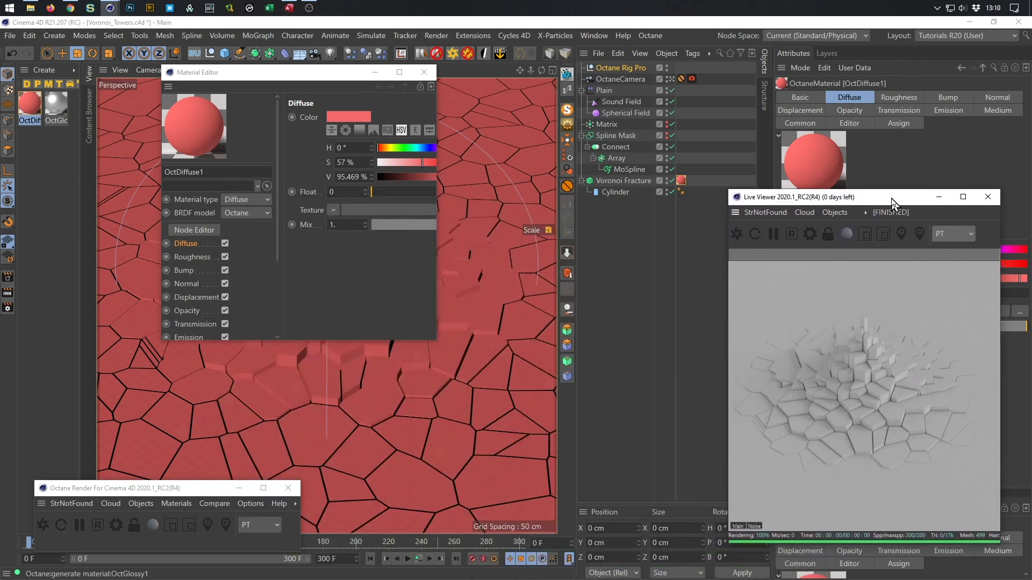
- Add an Octane ObjectTag to Voronoi Fracture beside its material tag
{"action": "left_click", "coordinate": [682, 181]}
{"action": "left_click_drag", "start_coordinate": [689, 186], "coordinate": [681, 181]}
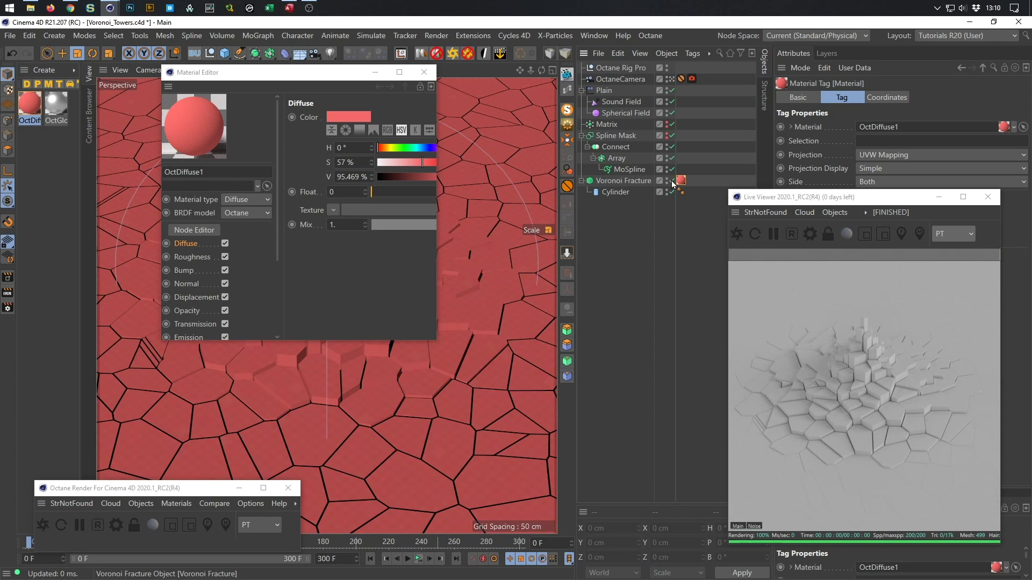
{"action": "right_click", "coordinate": [632, 180]}
{"action": "mouse_move", "coordinate": [754, 36]}
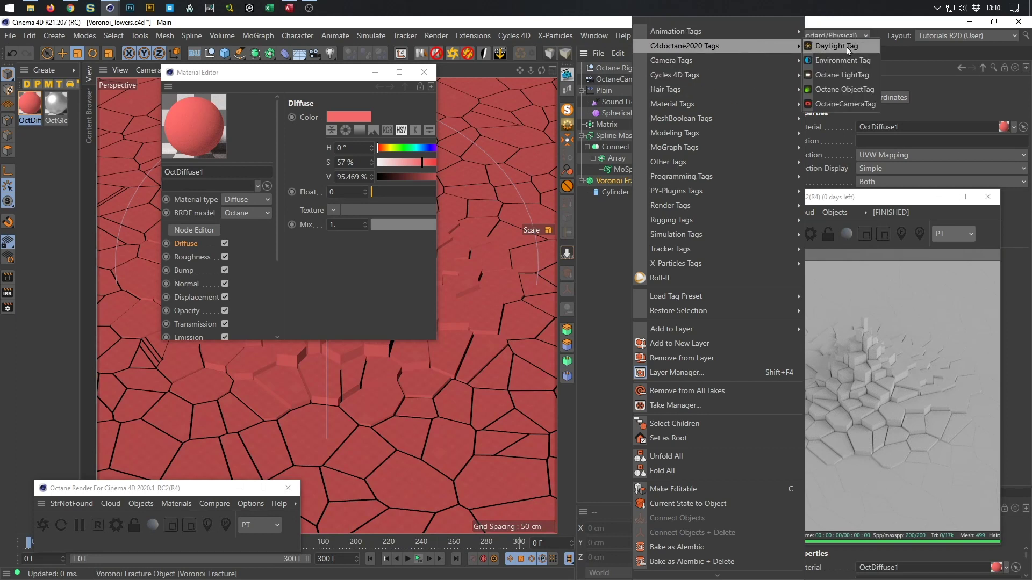
{"action": "left_click", "coordinate": [834, 90]}
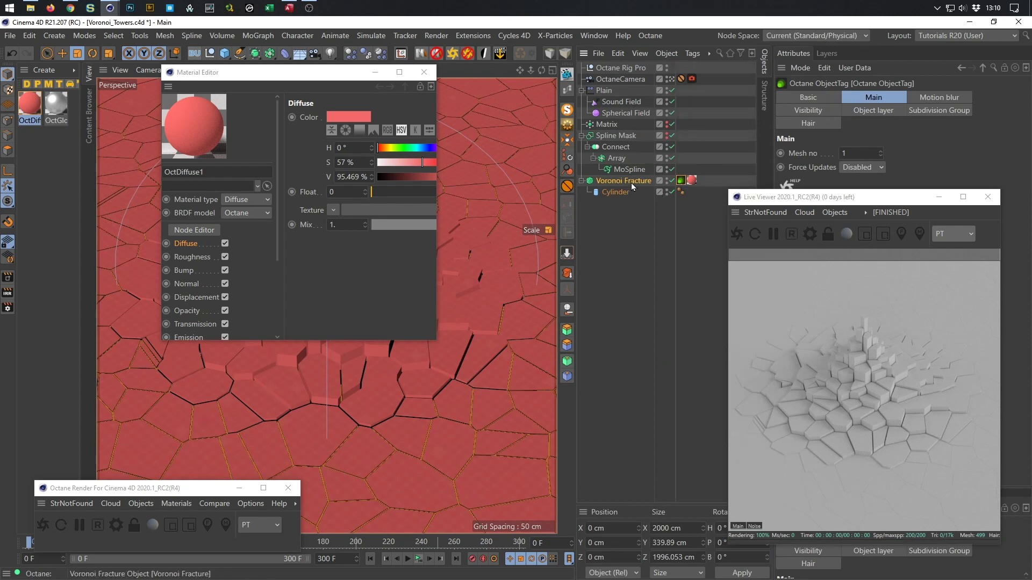
- Toggle Voronoi Fracture's visibility off and on, then resend the scene to refresh the render
{"action": "left_click", "coordinate": [670, 182]}
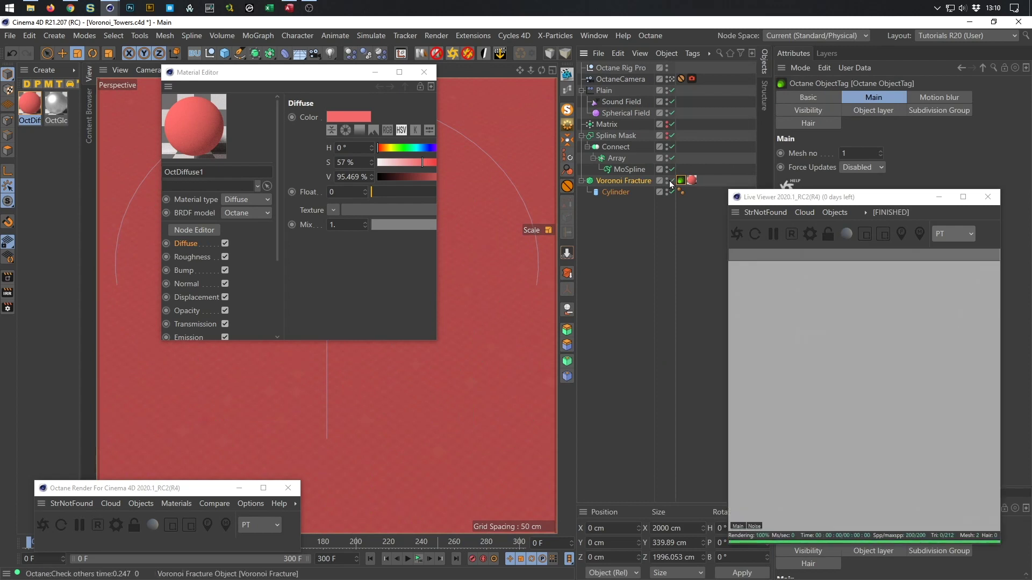
{"action": "left_click", "coordinate": [671, 181]}
{"action": "left_click", "coordinate": [738, 237]}
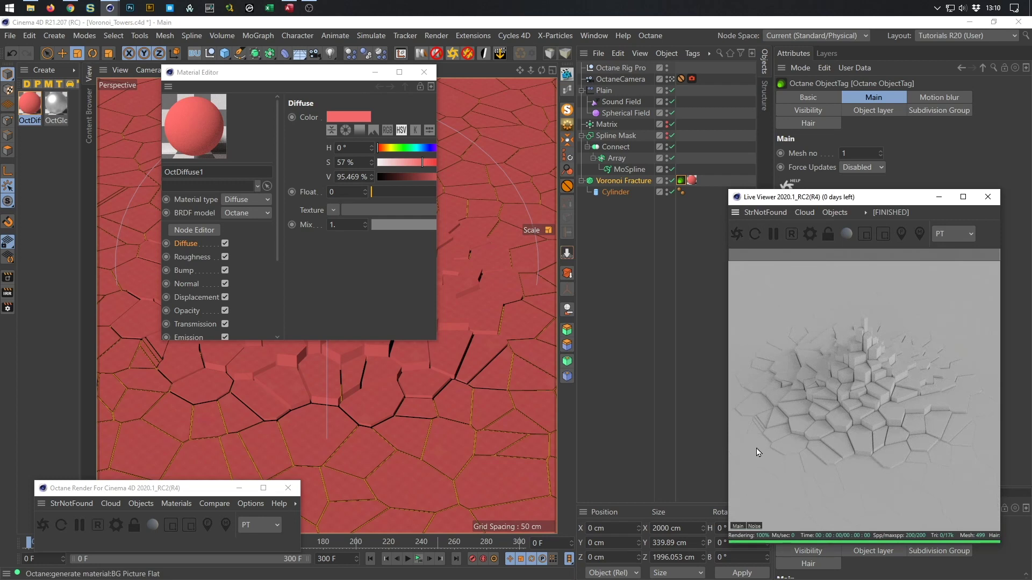
- Close the Material Editor and Live Viewer, then close the project, saving changes
{"action": "left_click_drag", "start_coordinate": [185, 493], "coordinate": [262, 473]}
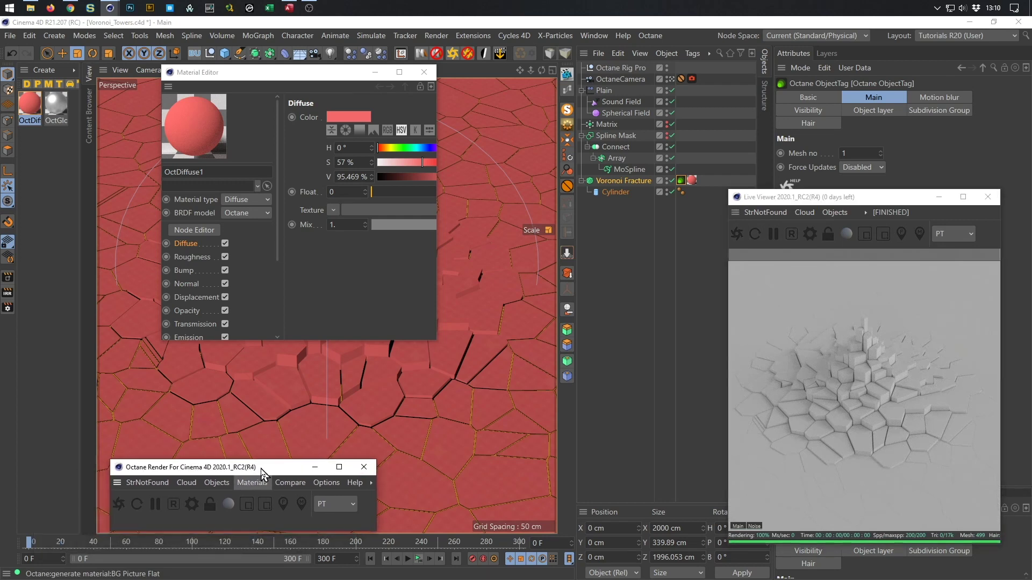
{"action": "left_click", "coordinate": [424, 72]}
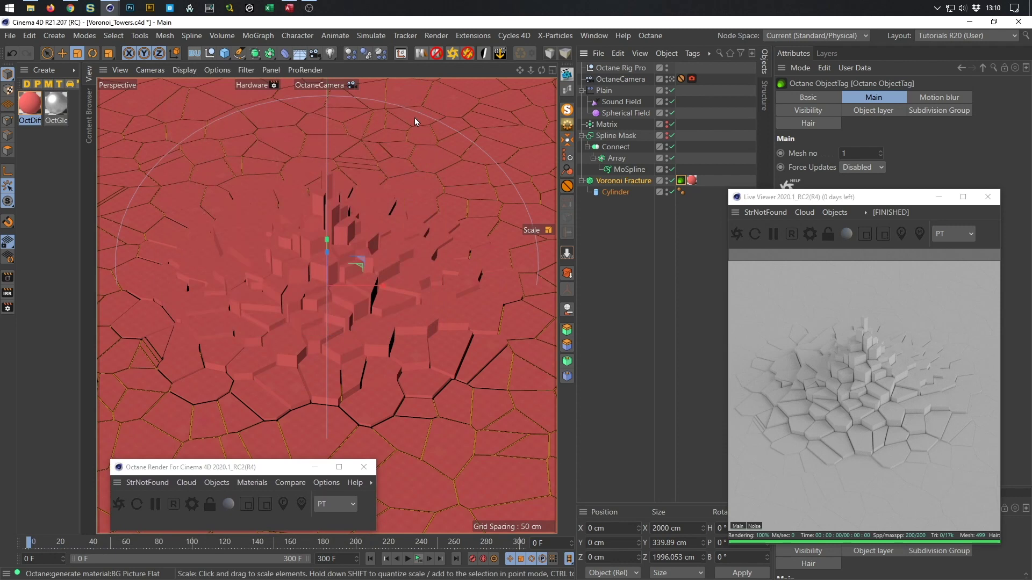
{"action": "left_click", "coordinate": [988, 197]}
{"action": "key", "text": "alt+F4"}
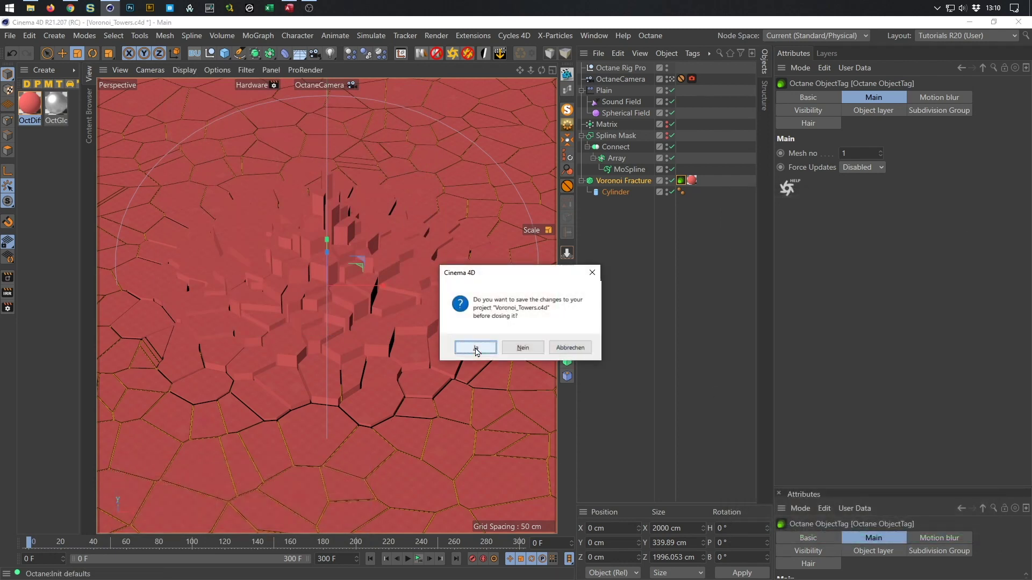
{"action": "left_click", "coordinate": [475, 348]}
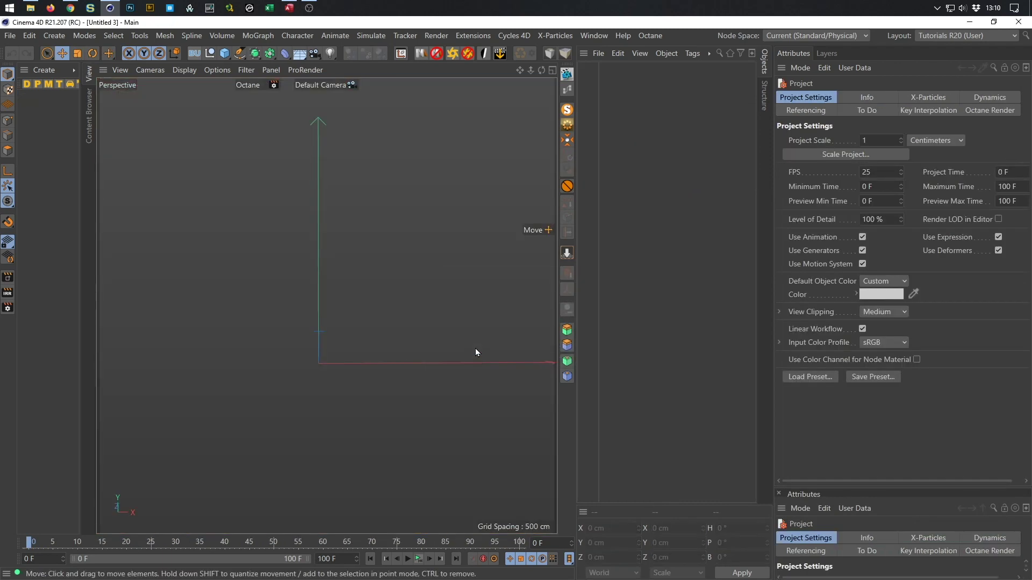
- Reopen Voronoi_Towers.c4d from the recent files list
{"action": "left_click", "coordinate": [10, 35]}
{"action": "mouse_move", "coordinate": [147, 309]}
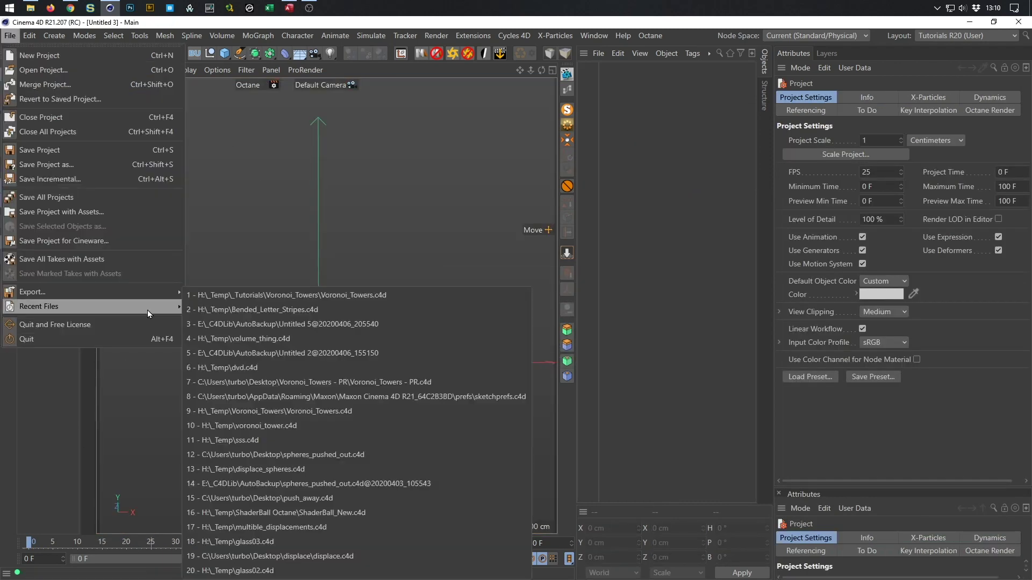
{"action": "left_click", "coordinate": [225, 295]}
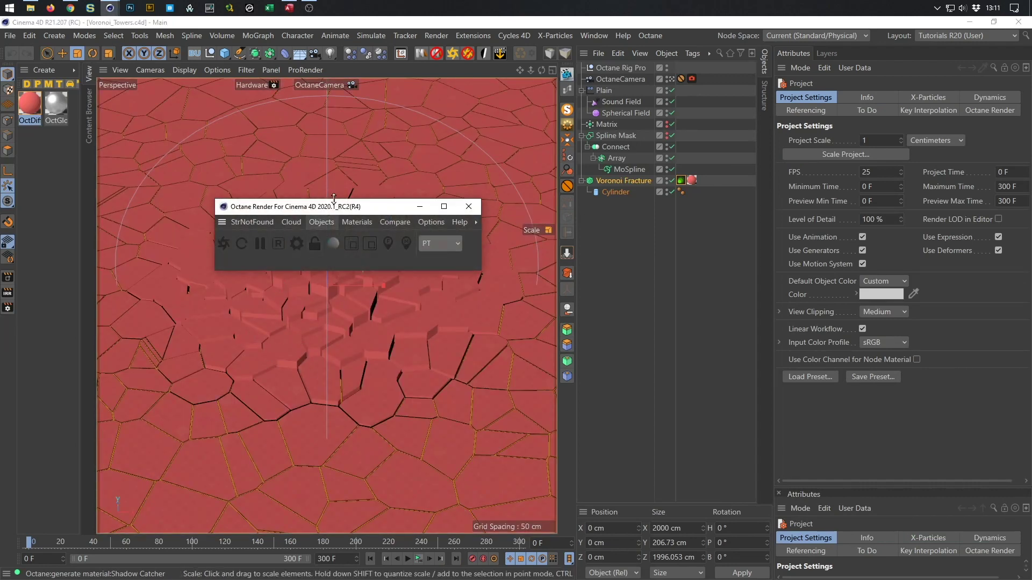
- Start a Live Viewer render and bring up the Octane render settings
{"action": "left_click_drag", "start_coordinate": [336, 206], "coordinate": [142, 502]}
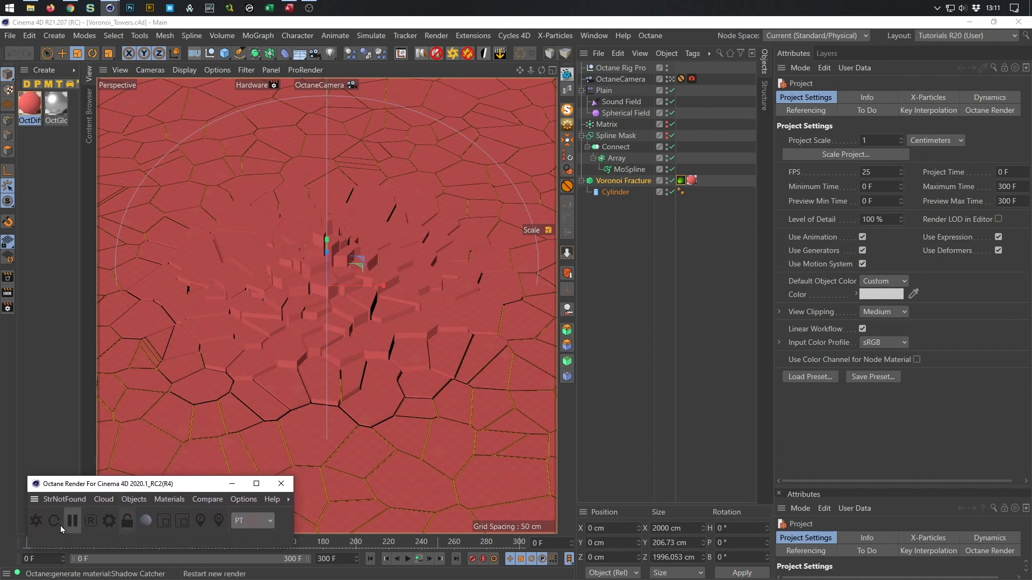
{"action": "left_click", "coordinate": [36, 521]}
{"action": "left_click_drag", "start_coordinate": [363, 210], "coordinate": [849, 214]}
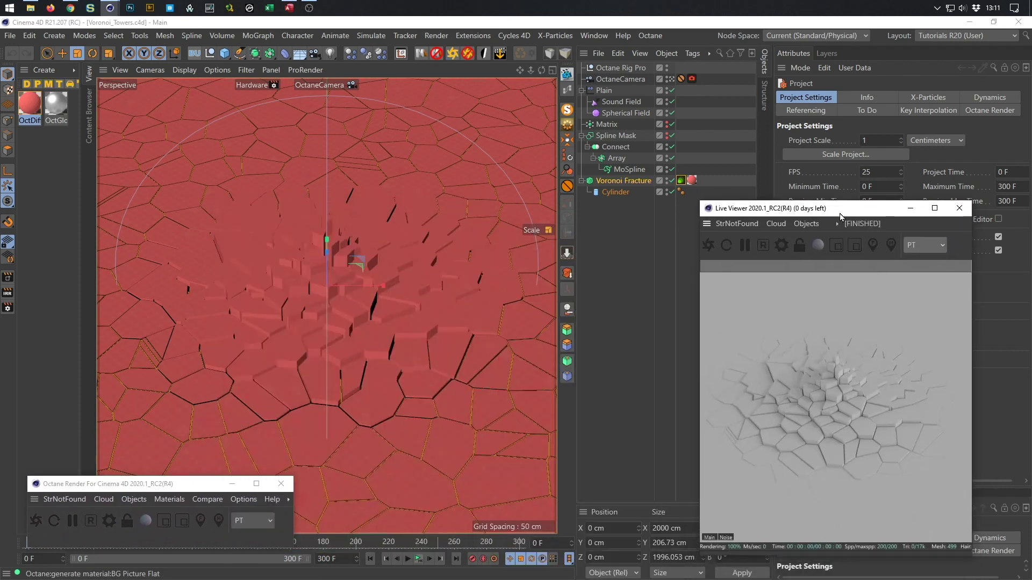
{"action": "left_click", "coordinate": [780, 246]}
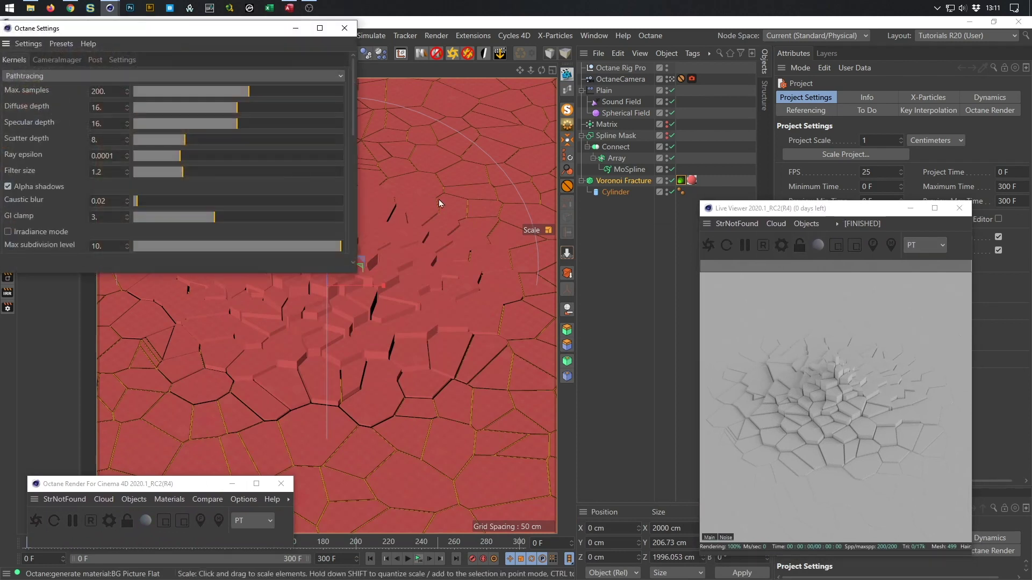
{"action": "left_click_drag", "start_coordinate": [225, 37], "coordinate": [376, 130]}
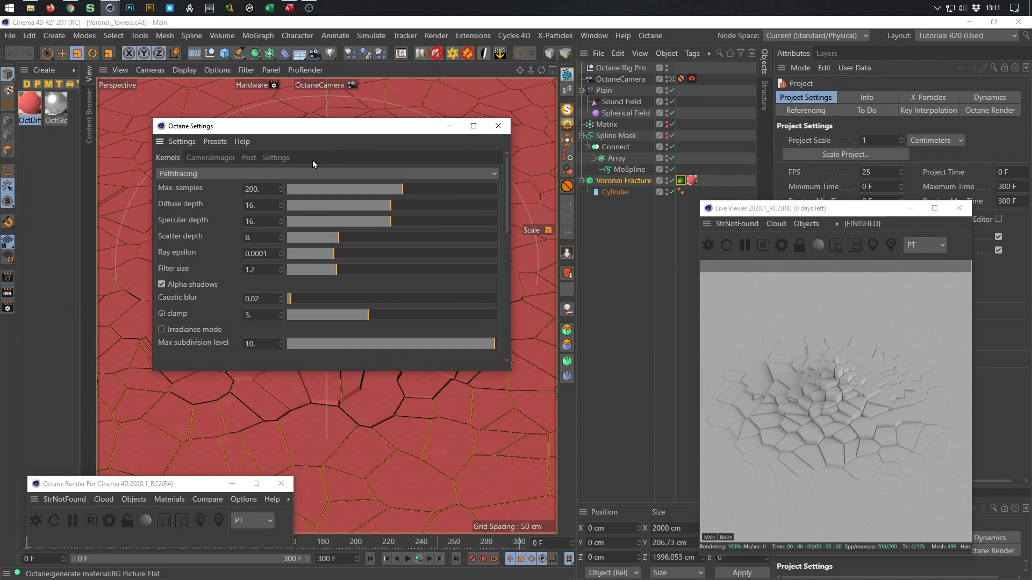
- Browse the Device, Post, Kernel, Camera imager and Account settings tabs
{"action": "left_click", "coordinate": [276, 158]}
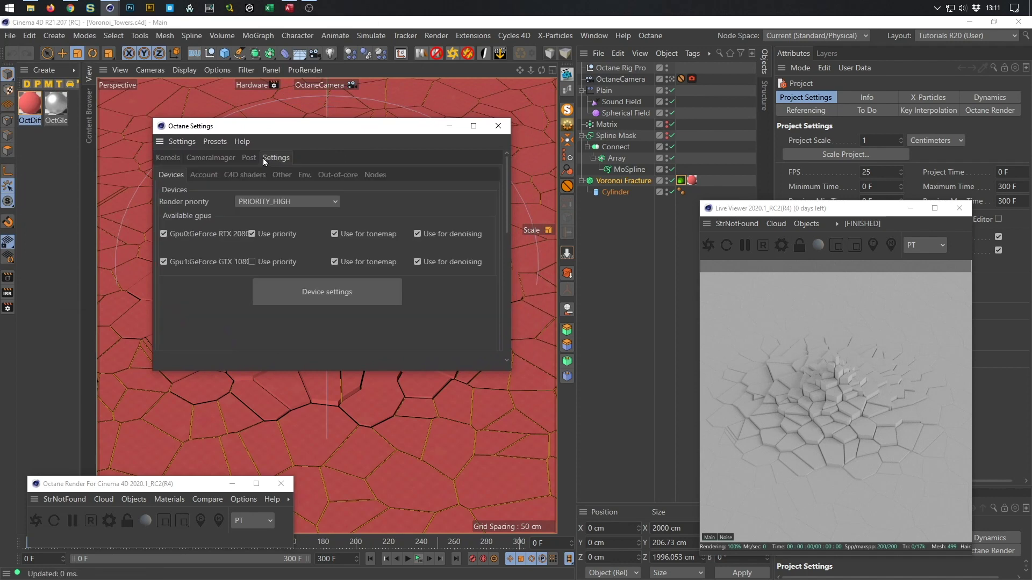
{"action": "left_click", "coordinate": [247, 159]}
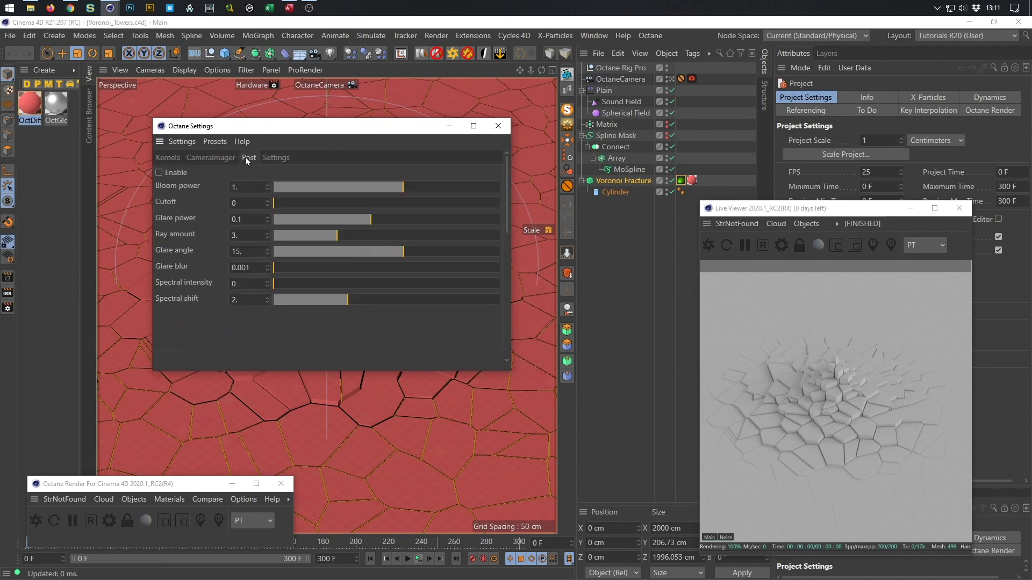
{"action": "left_click", "coordinate": [173, 159]}
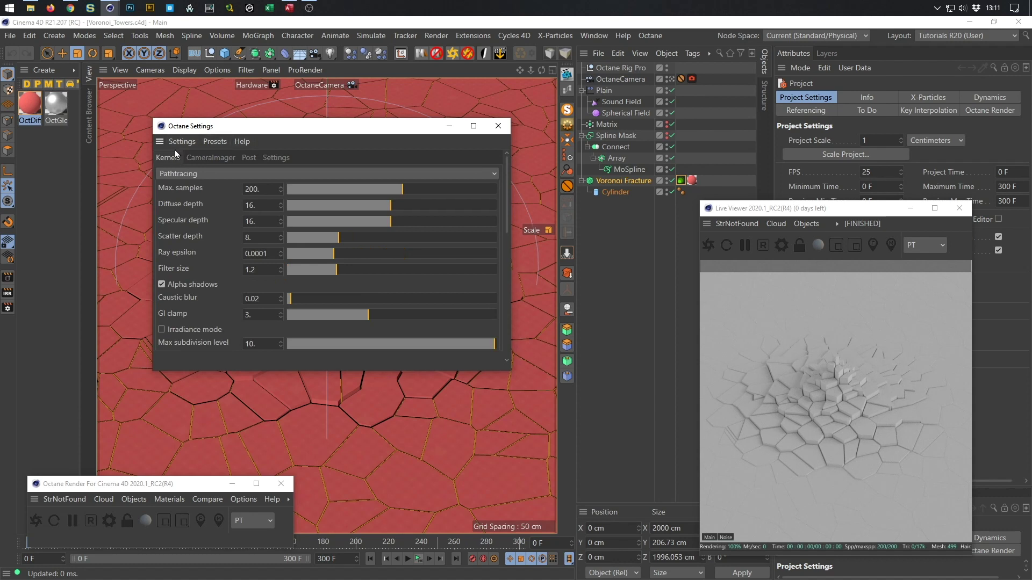
{"action": "left_click", "coordinate": [211, 158]}
{"action": "left_click", "coordinate": [276, 158]}
{"action": "left_click", "coordinate": [205, 176]}
{"action": "left_click", "coordinate": [175, 177]}
- Review the detailed GPU device preferences twice, restarting the live render in between
{"action": "left_click", "coordinate": [318, 302]}
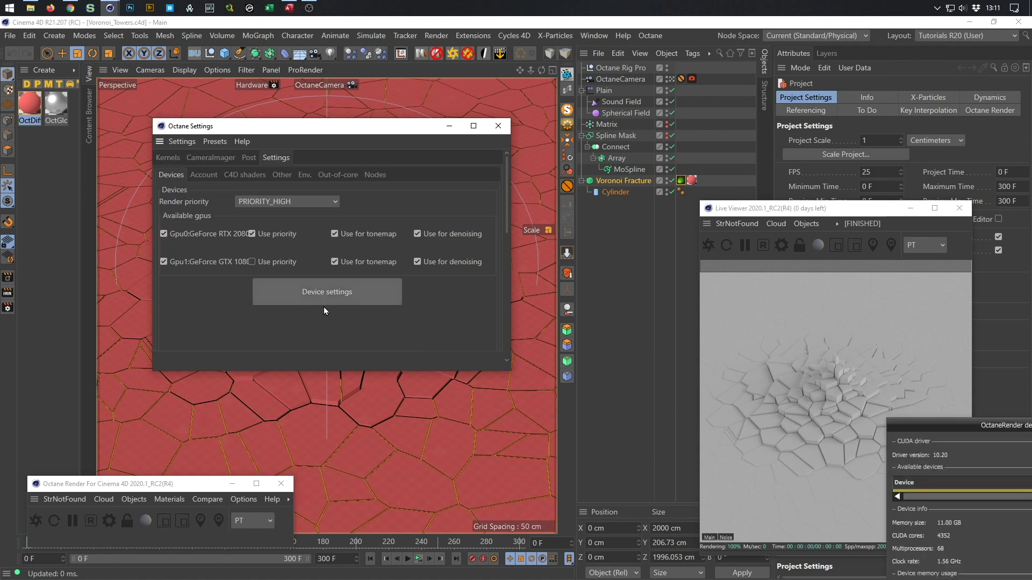
{"action": "left_click_drag", "start_coordinate": [992, 425], "coordinate": [336, 121]}
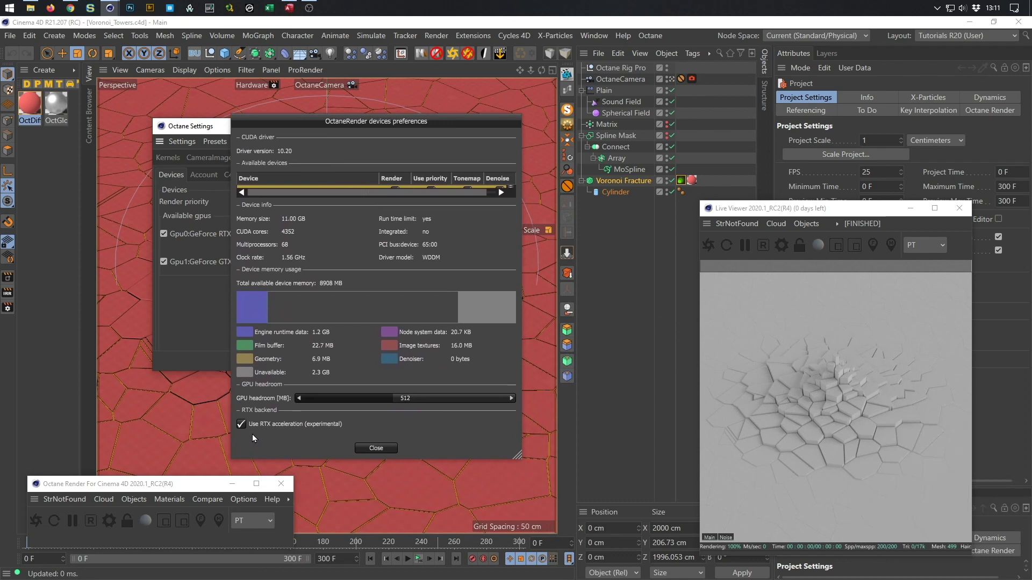
{"action": "left_click", "coordinate": [379, 448]}
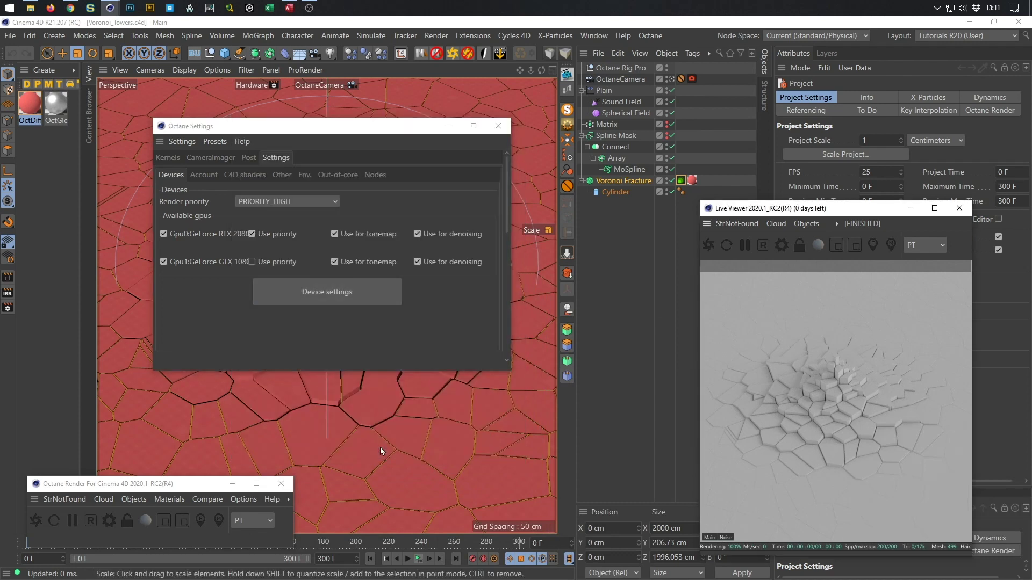
{"action": "left_click", "coordinate": [709, 245]}
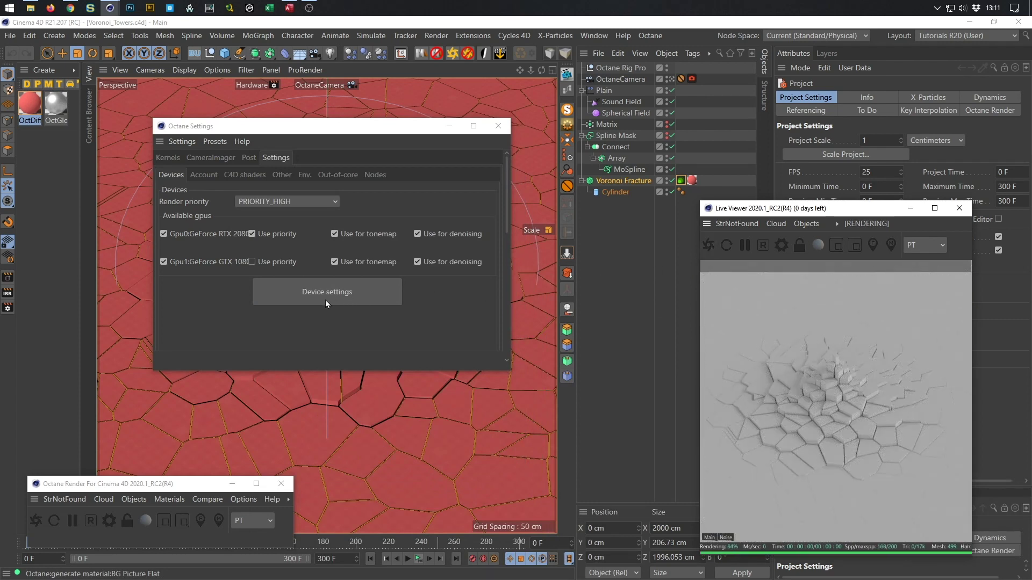
{"action": "left_click", "coordinate": [326, 301]}
{"action": "left_click_drag", "start_coordinate": [966, 428], "coordinate": [374, 162]}
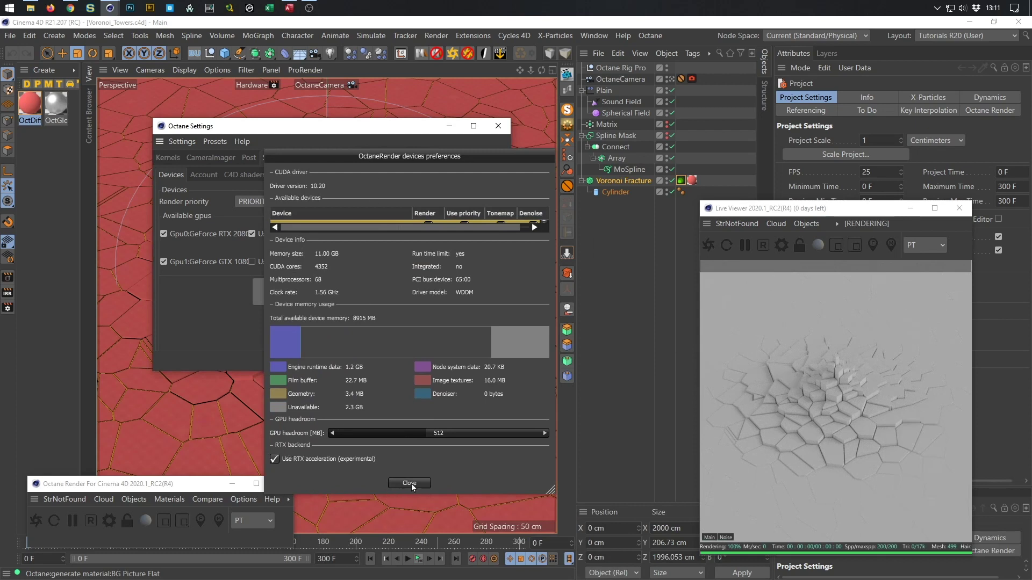
{"action": "left_click", "coordinate": [410, 483]}
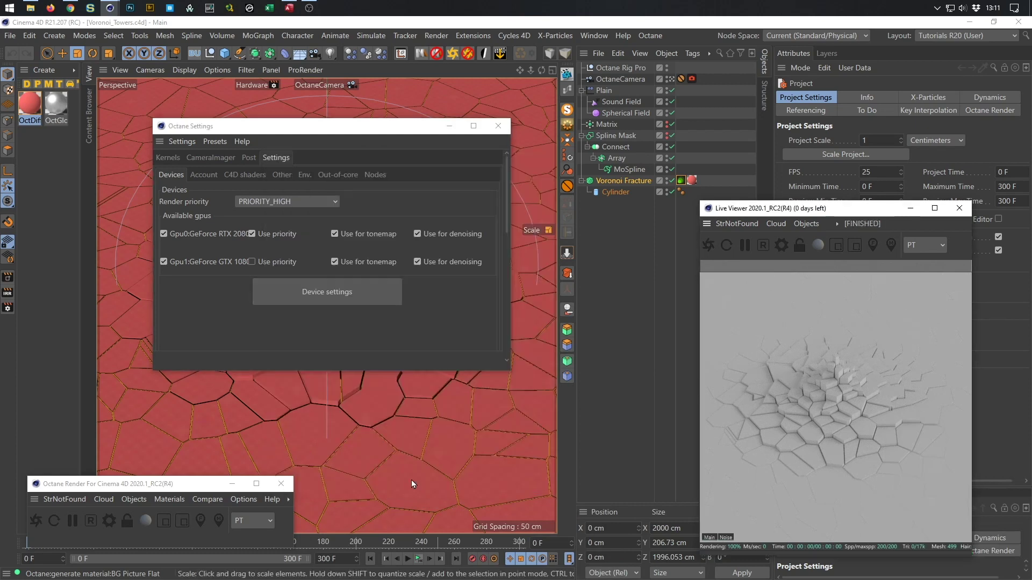
- Untick Use OSL for C4D noise/gradient under C4D shaders and close the settings
{"action": "left_click", "coordinate": [202, 176]}
{"action": "left_click", "coordinate": [252, 176]}
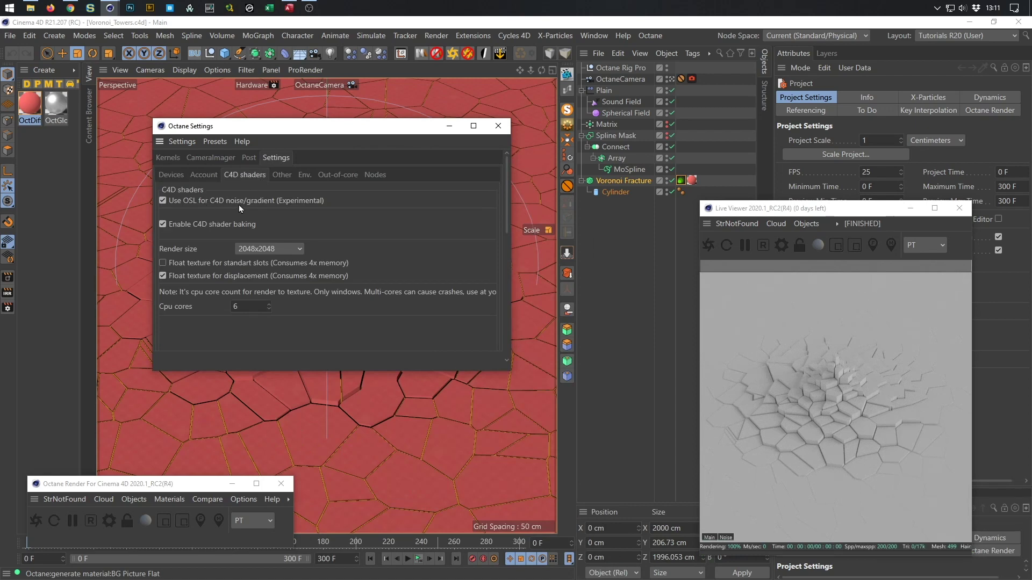
{"action": "left_click", "coordinate": [163, 201]}
{"action": "left_click", "coordinate": [497, 131]}
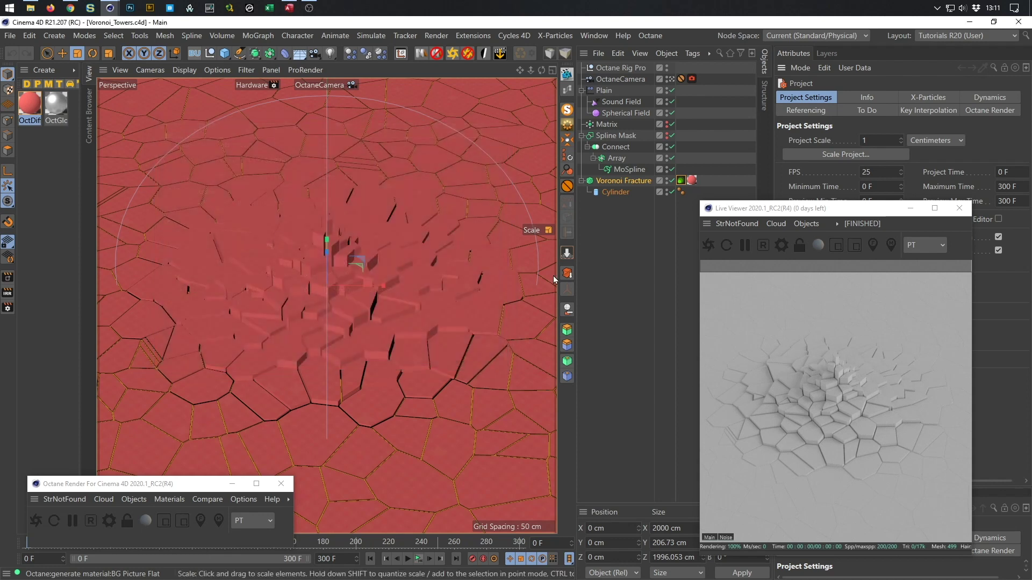
{"action": "left_click", "coordinate": [707, 246]}
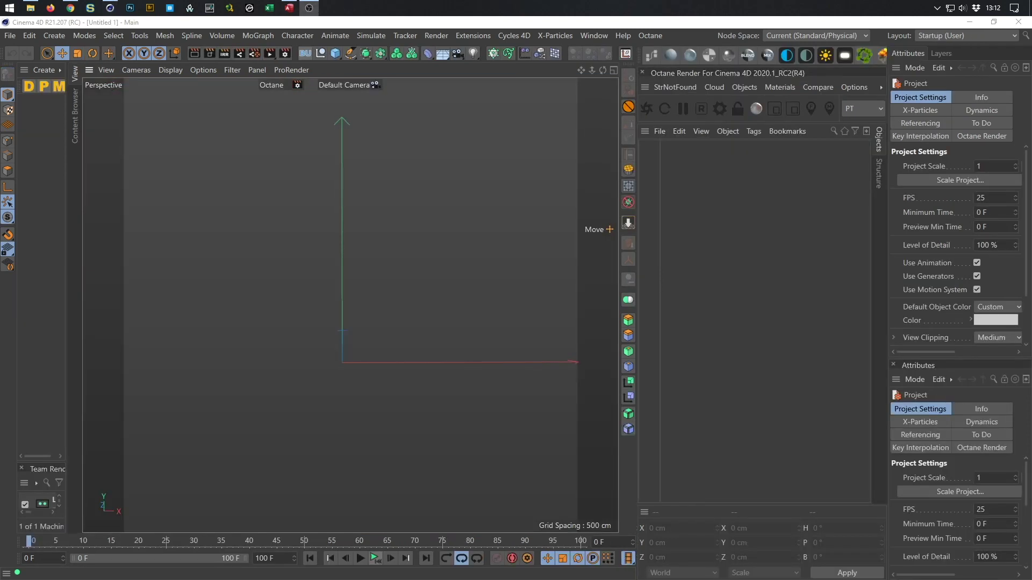
{"action": "left_click", "coordinate": [10, 36]}
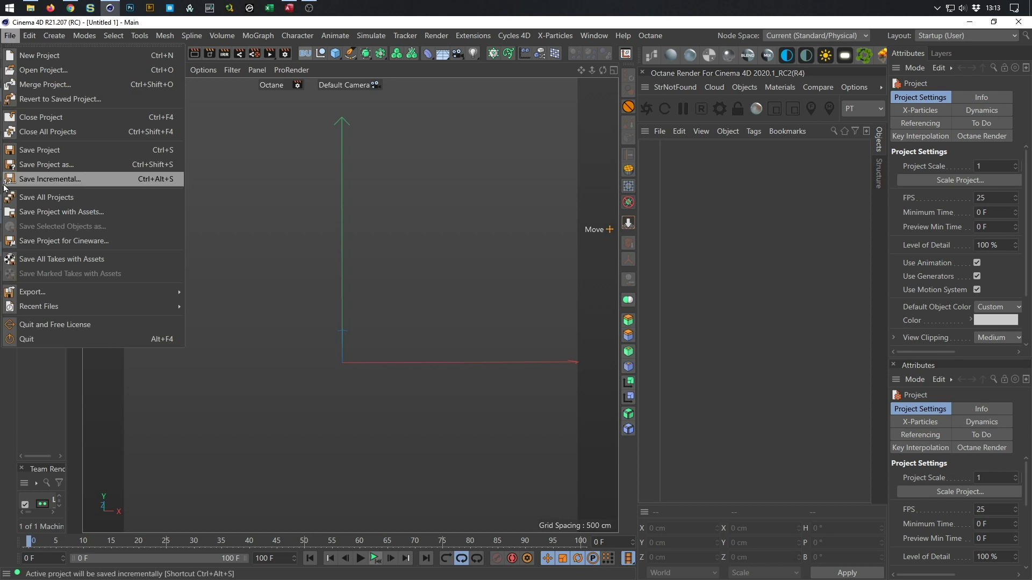
{"action": "mouse_move", "coordinate": [145, 308]}
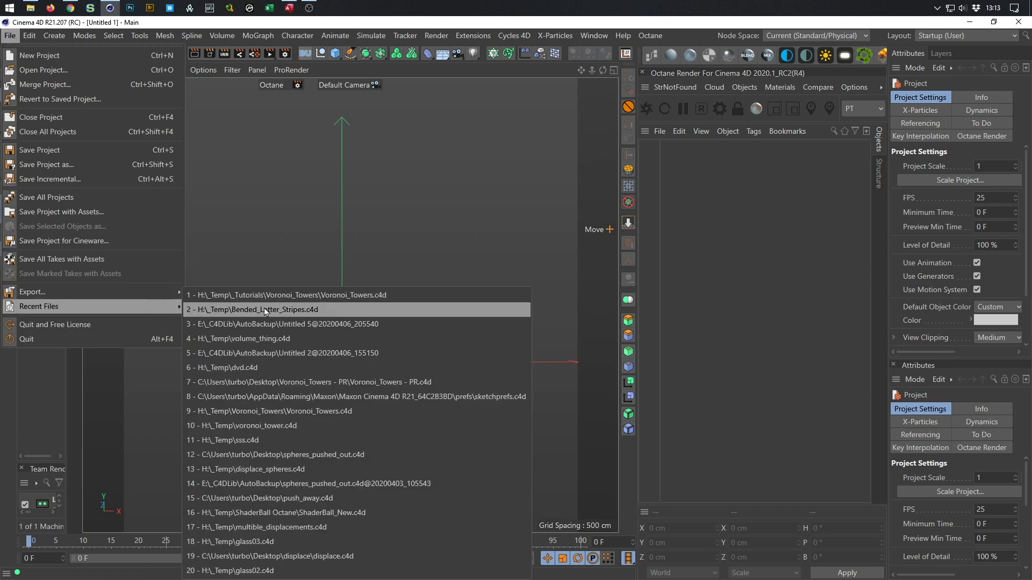
{"action": "left_click", "coordinate": [299, 295]}
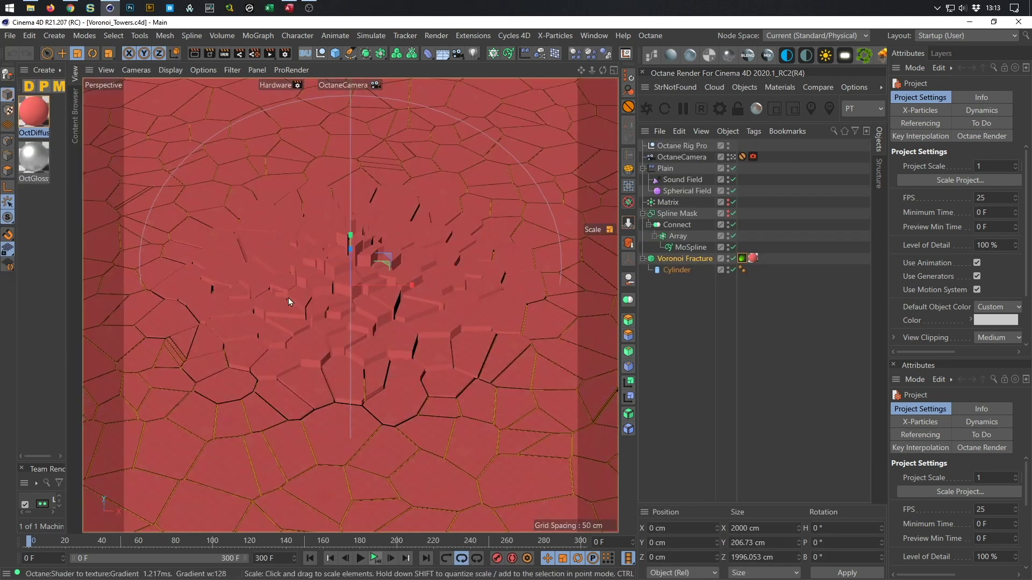
{"action": "left_click", "coordinate": [645, 110]}
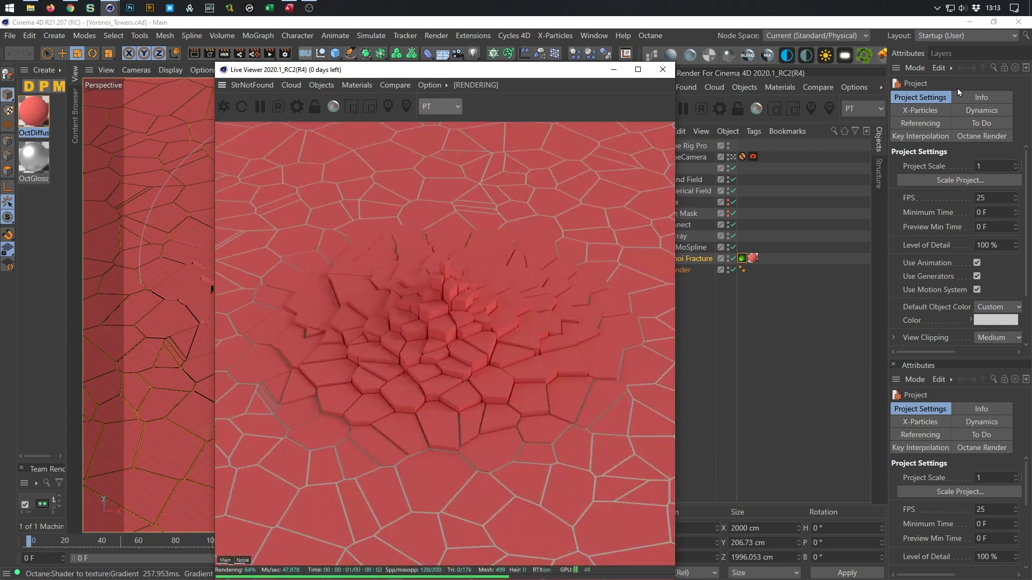
{"action": "left_click", "coordinate": [986, 47]}
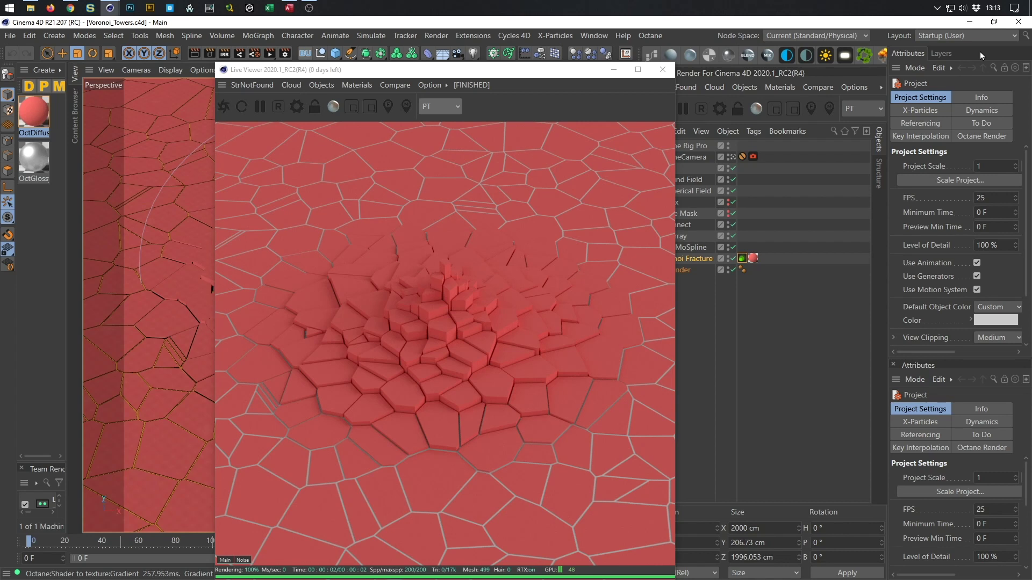
- Switch the interface to the Tutorials R20 (User) layout
{"action": "left_click", "coordinate": [979, 34]}
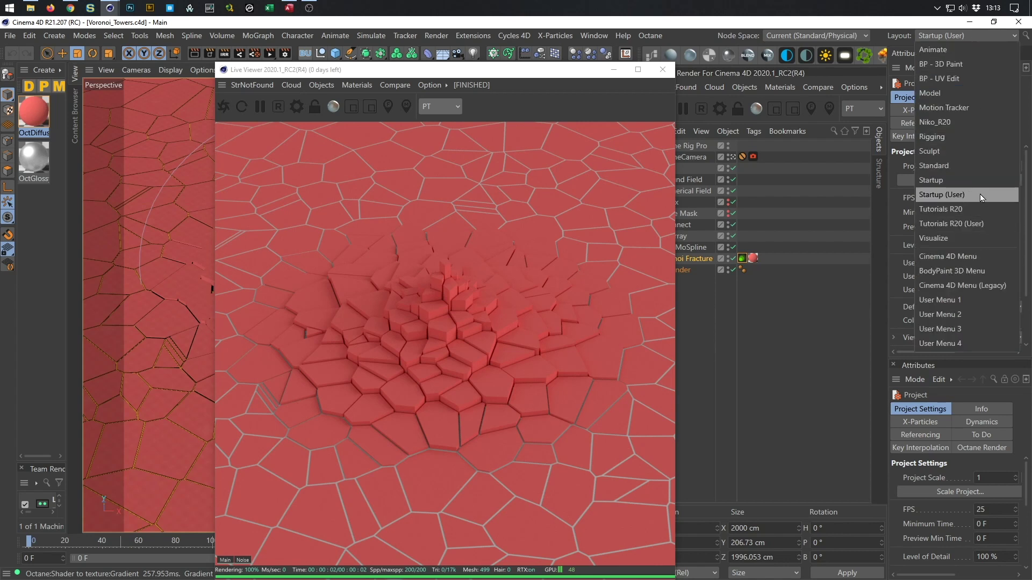
{"action": "left_click", "coordinate": [971, 223]}
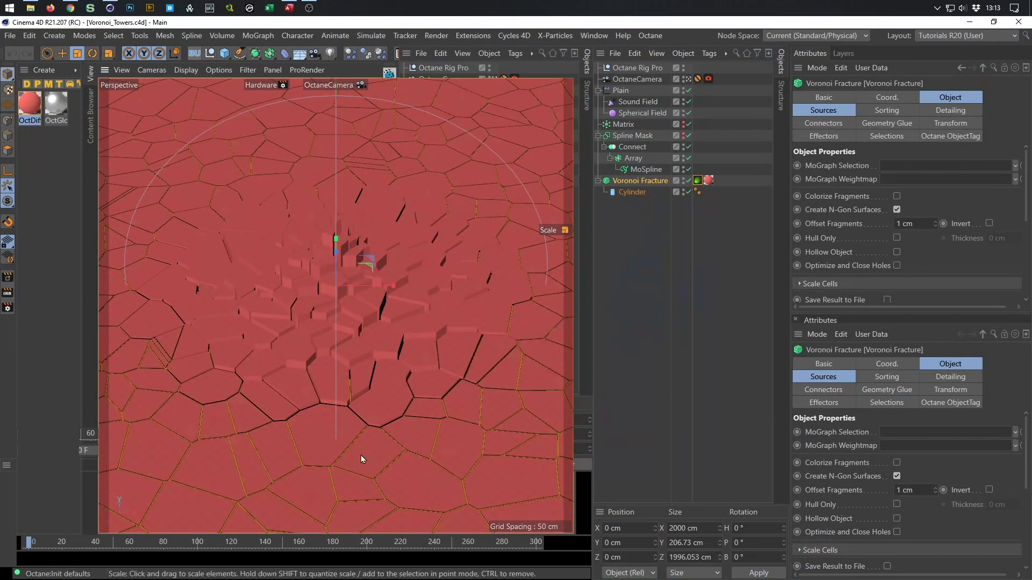
{"action": "left_click", "coordinate": [972, 37]}
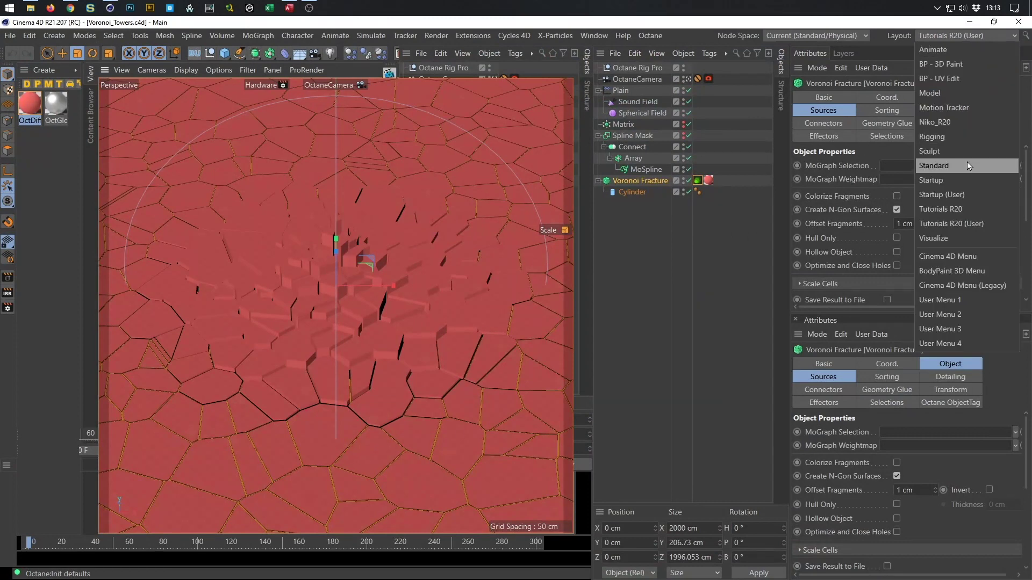
{"action": "left_click", "coordinate": [969, 223]}
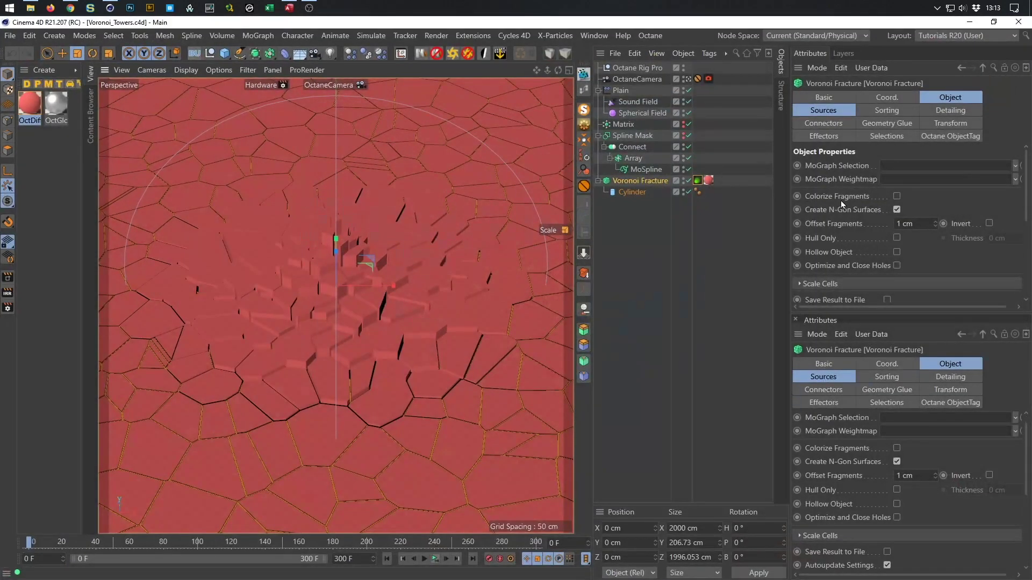
- Start a live Octane render of the scene in the Live Viewer
{"action": "left_click", "coordinate": [583, 73]}
{"action": "left_click_drag", "start_coordinate": [338, 206], "coordinate": [147, 487]}
{"action": "left_click", "coordinate": [25, 518]}
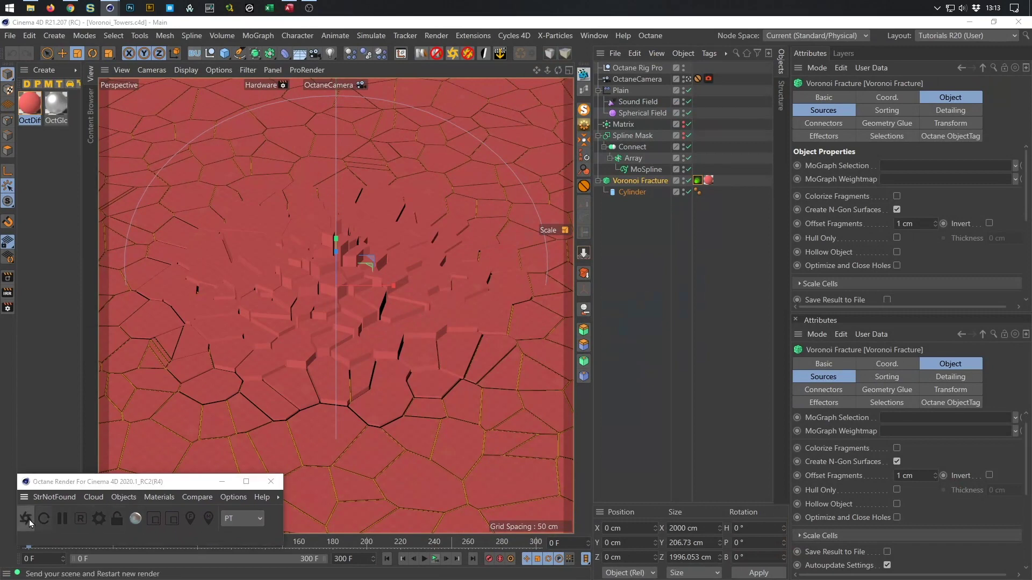
{"action": "left_click_drag", "start_coordinate": [356, 37], "coordinate": [788, 225]}
- Delete Voronoi Fracture's Octane ObjectTag and apply OctGlossy1 to it
{"action": "left_click", "coordinate": [697, 180]}
{"action": "key", "text": "Delete"}
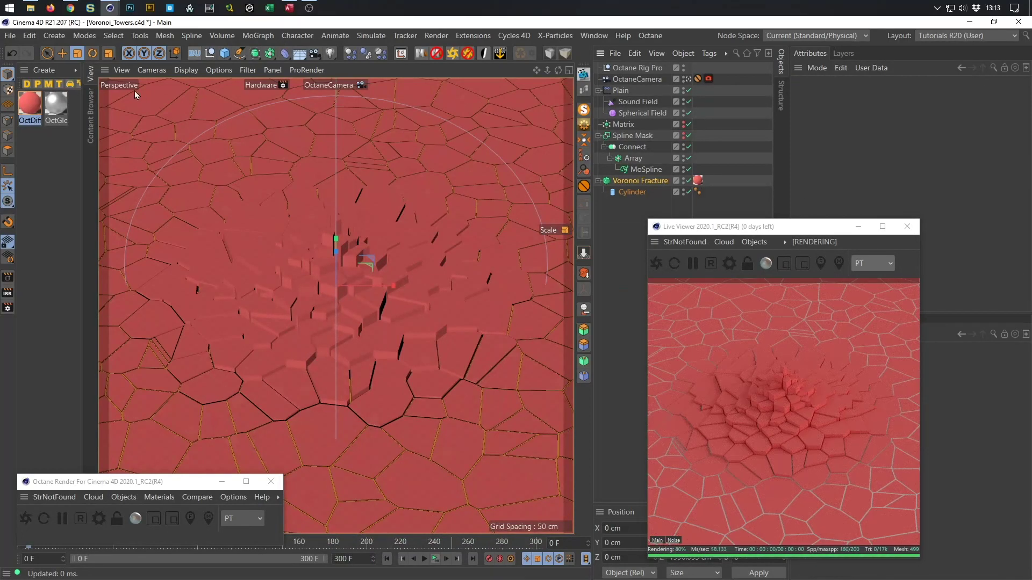
{"action": "left_click_drag", "start_coordinate": [63, 111], "coordinate": [699, 183]}
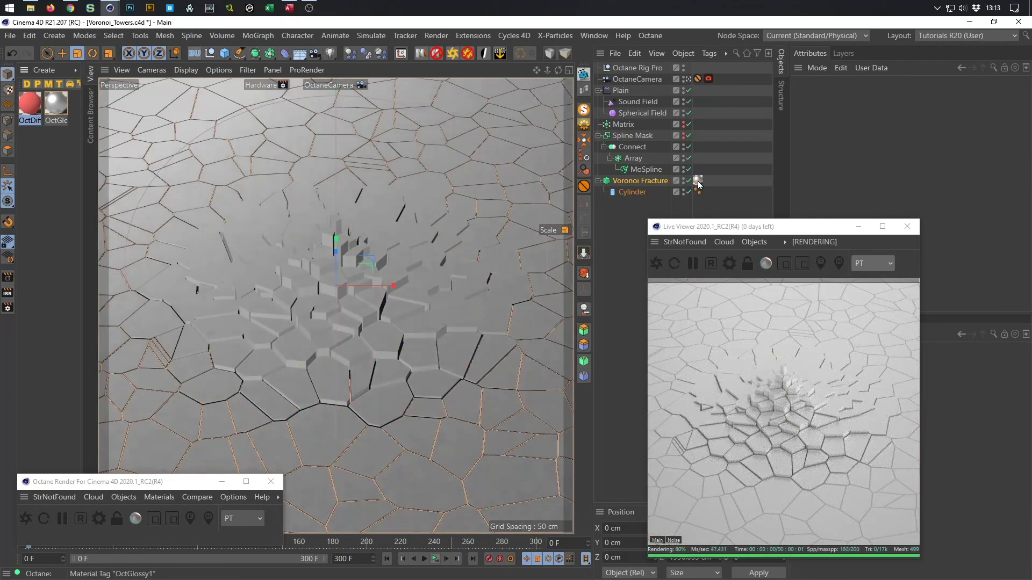
- Open OctGlossy1 in the Octane Node Editor and check the FloatTexture roughness of 0.071942
{"action": "left_click_drag", "start_coordinate": [191, 486], "coordinate": [243, 487]}
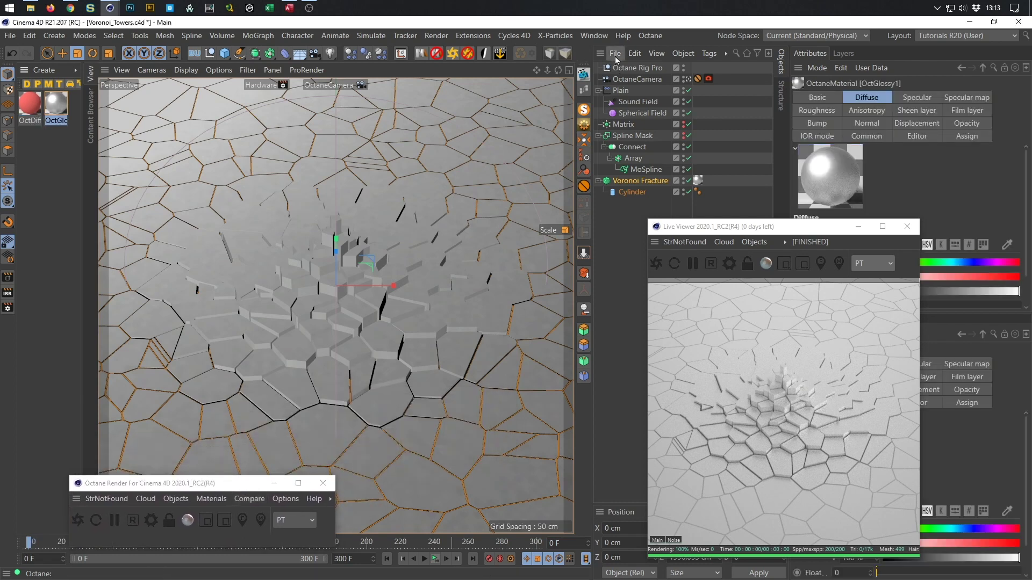
{"action": "left_click", "coordinate": [584, 88]}
{"action": "left_click_drag", "start_coordinate": [448, 213], "coordinate": [294, 158]}
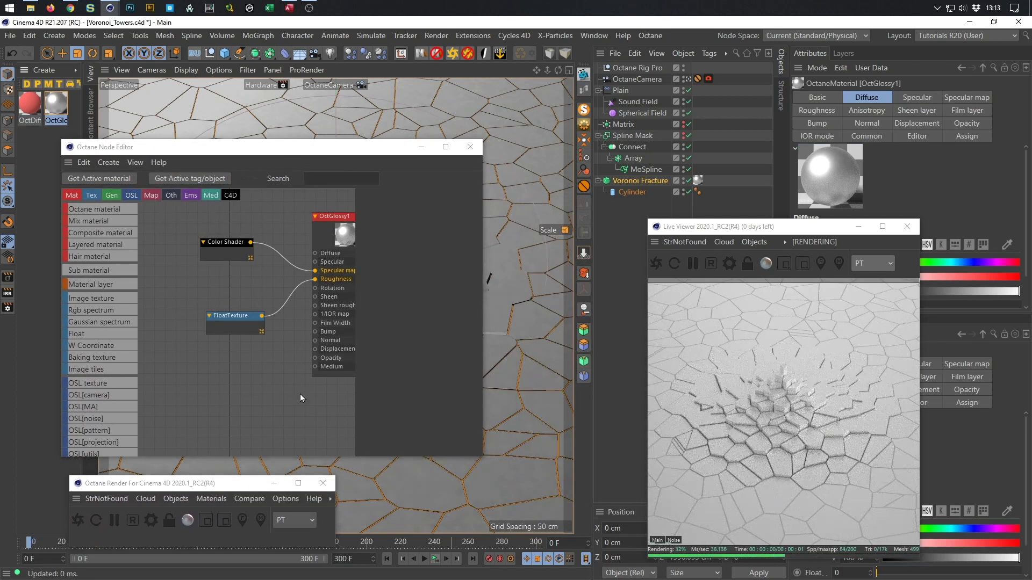
{"action": "left_click_drag", "start_coordinate": [482, 458], "coordinate": [573, 504]}
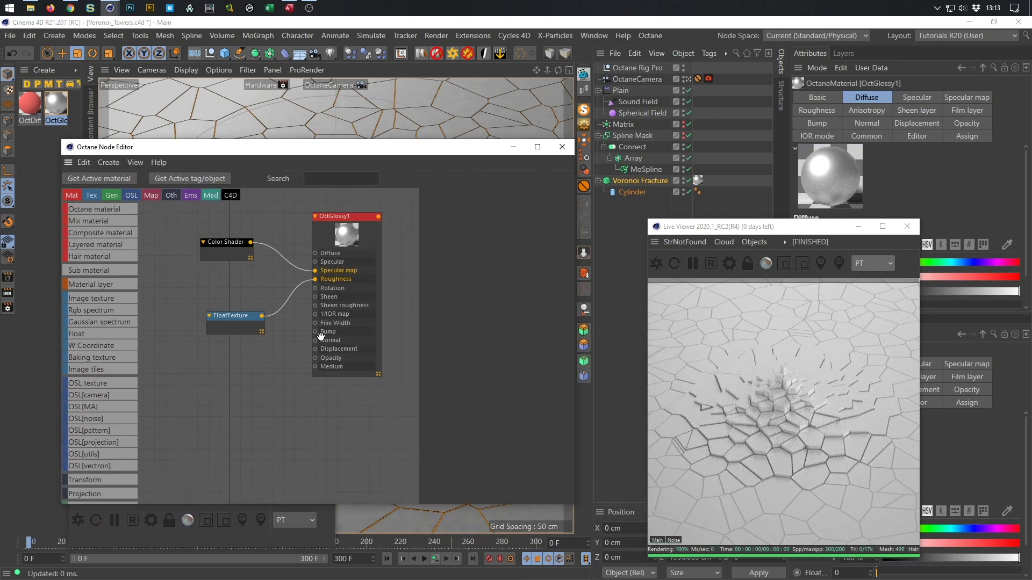
{"action": "left_click", "coordinate": [243, 315]}
{"action": "left_click", "coordinate": [501, 224]}
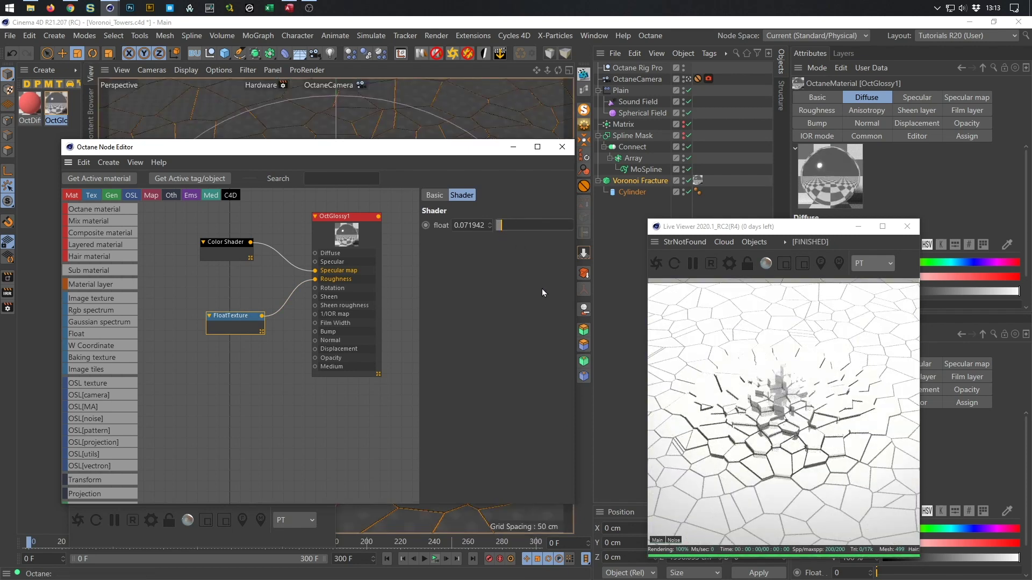
{"action": "left_click_drag", "start_coordinate": [227, 245], "coordinate": [189, 246]}
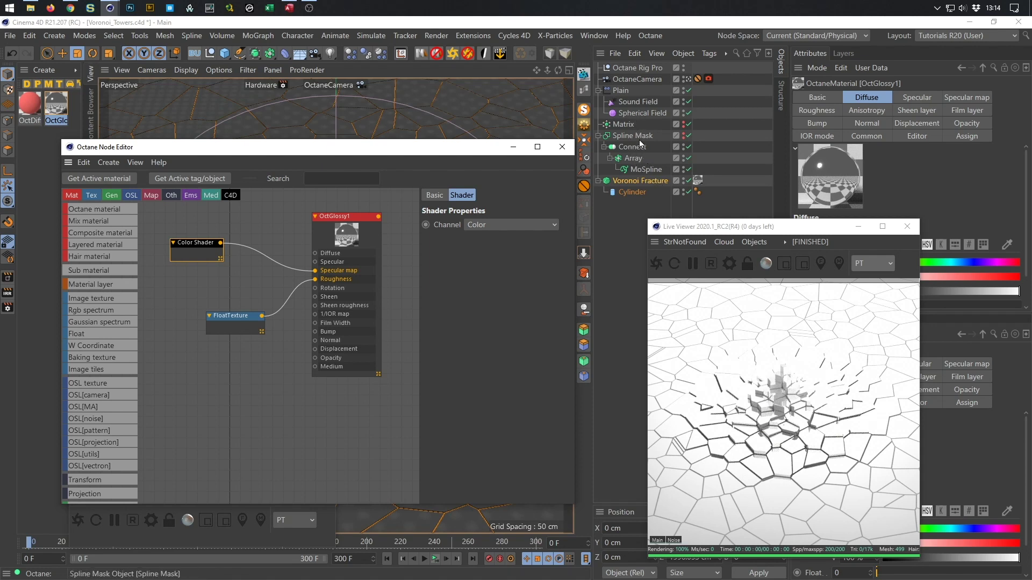
- Compare the Plain effector with Use Alpha/Strength on and off, leaving it off
{"action": "left_click", "coordinate": [627, 91]}
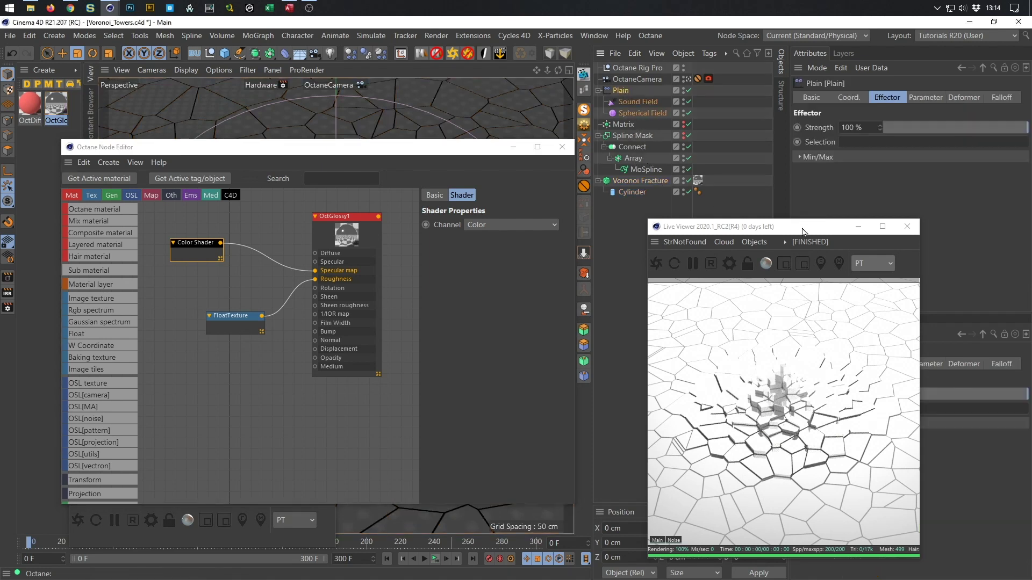
{"action": "left_click_drag", "start_coordinate": [803, 232], "coordinate": [642, 196]}
{"action": "left_click", "coordinate": [920, 97]}
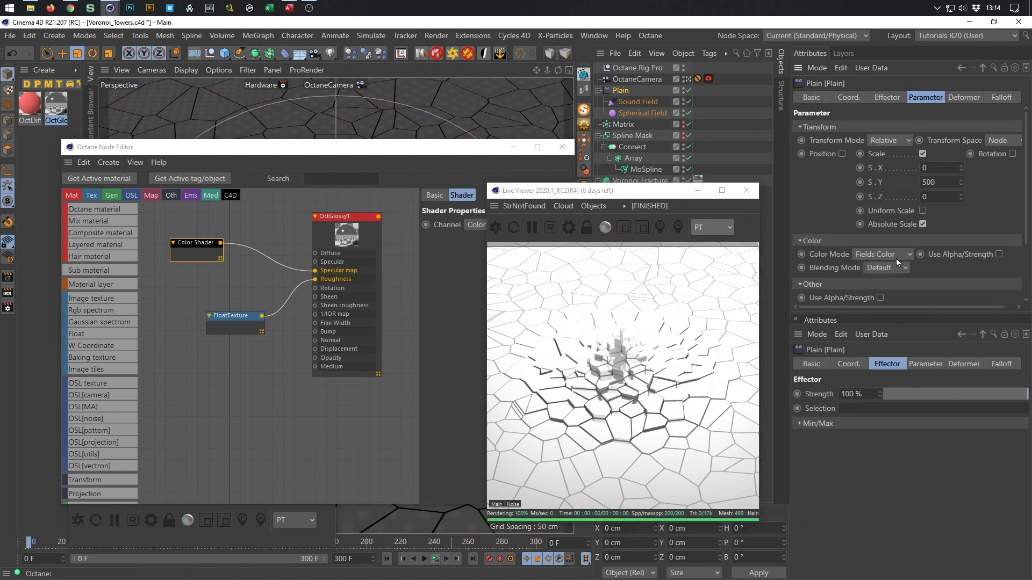
{"action": "left_click", "coordinate": [999, 253]}
{"action": "left_click", "coordinate": [998, 253]}
{"action": "left_click", "coordinate": [998, 253]}
{"action": "left_click", "coordinate": [999, 253]}
- Tidy the Live Viewer and Color Shader node positions and scroll to the Gradient node
{"action": "left_click_drag", "start_coordinate": [659, 199], "coordinate": [891, 225]}
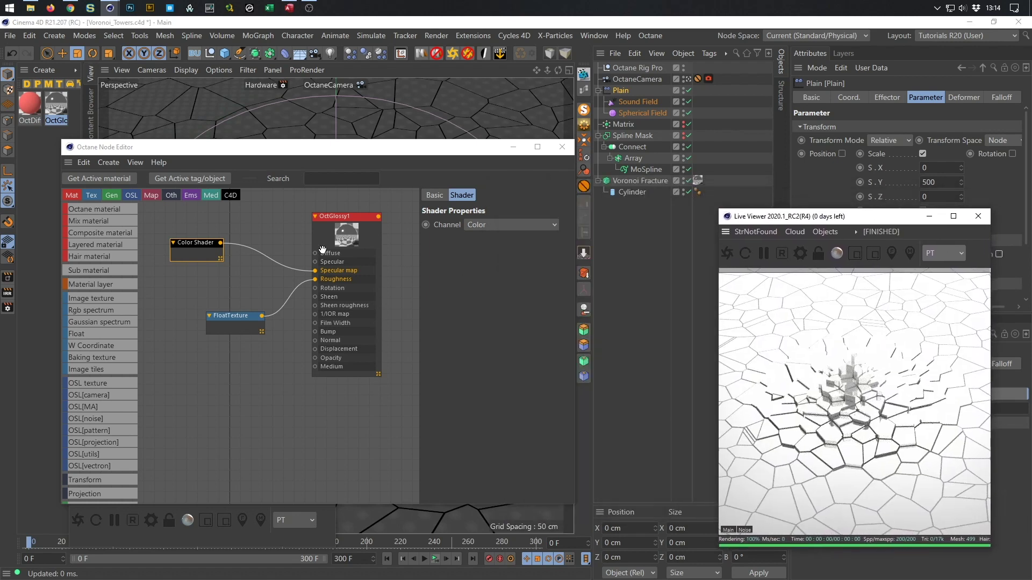
{"action": "left_click_drag", "start_coordinate": [202, 244], "coordinate": [185, 226]}
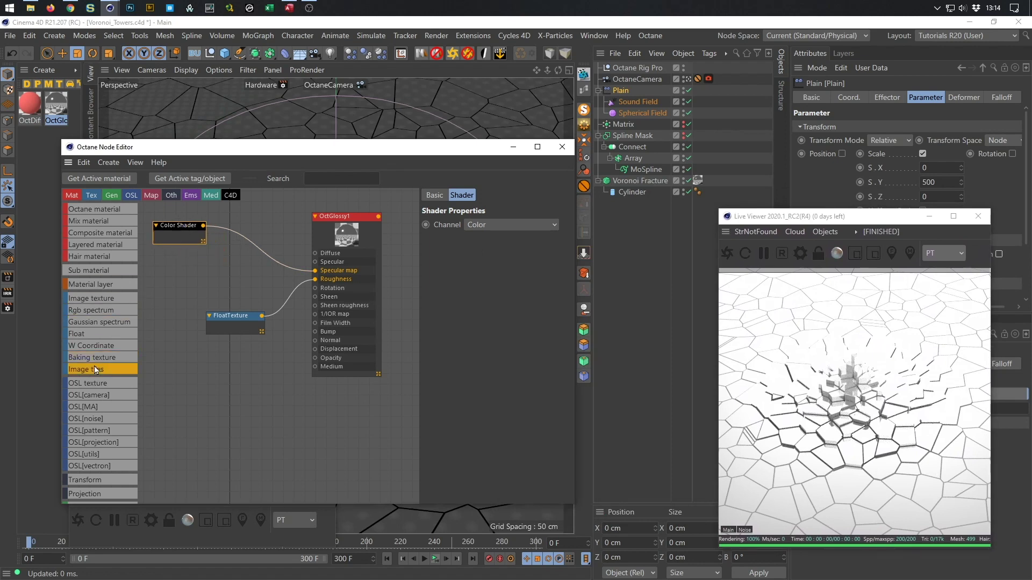
{"action": "scroll", "coordinate": [94, 366], "scroll_direction": "down", "scroll_amount": 5}
{"action": "scroll", "coordinate": [96, 366], "scroll_direction": "down", "scroll_amount": 9}
{"action": "scroll", "coordinate": [95, 366], "scroll_direction": "down", "scroll_amount": 2}
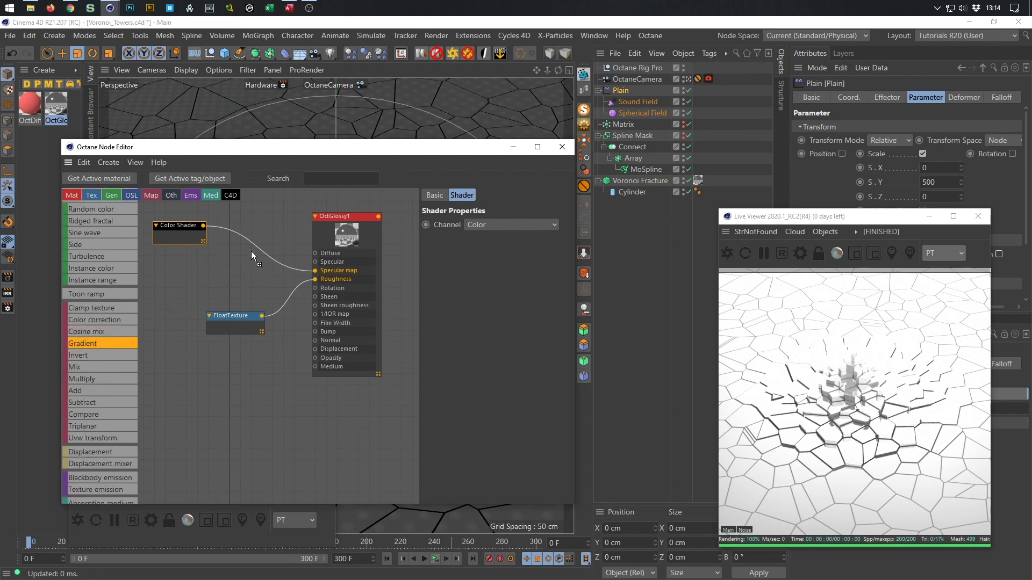
- Insert a Gradient node between Color Shader and Specular map, and raise roughness to 0.352518
{"action": "left_click_drag", "start_coordinate": [252, 240], "coordinate": [252, 251]}
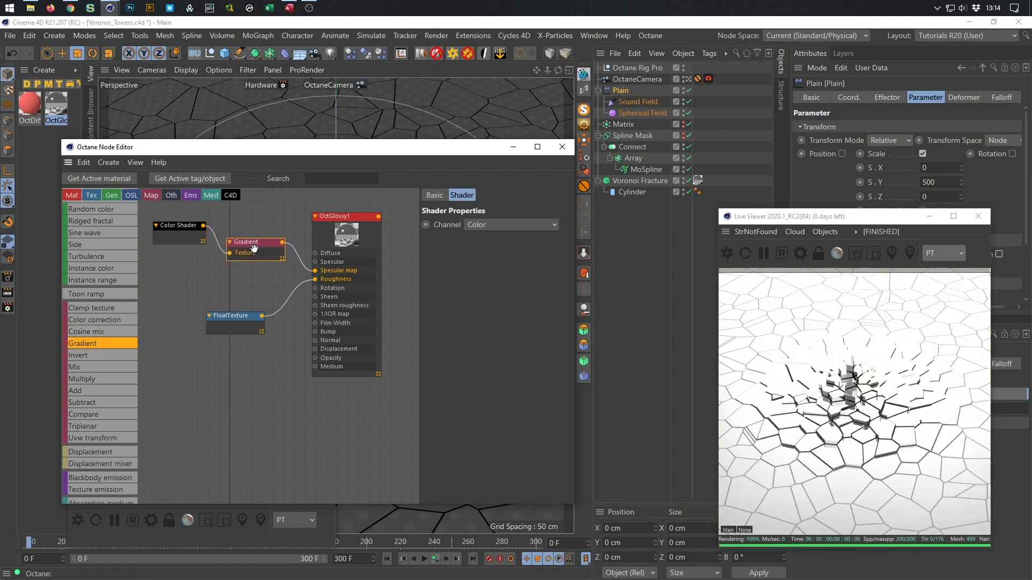
{"action": "left_click", "coordinate": [242, 321]}
{"action": "left_click_drag", "start_coordinate": [509, 222], "coordinate": [522, 227]}
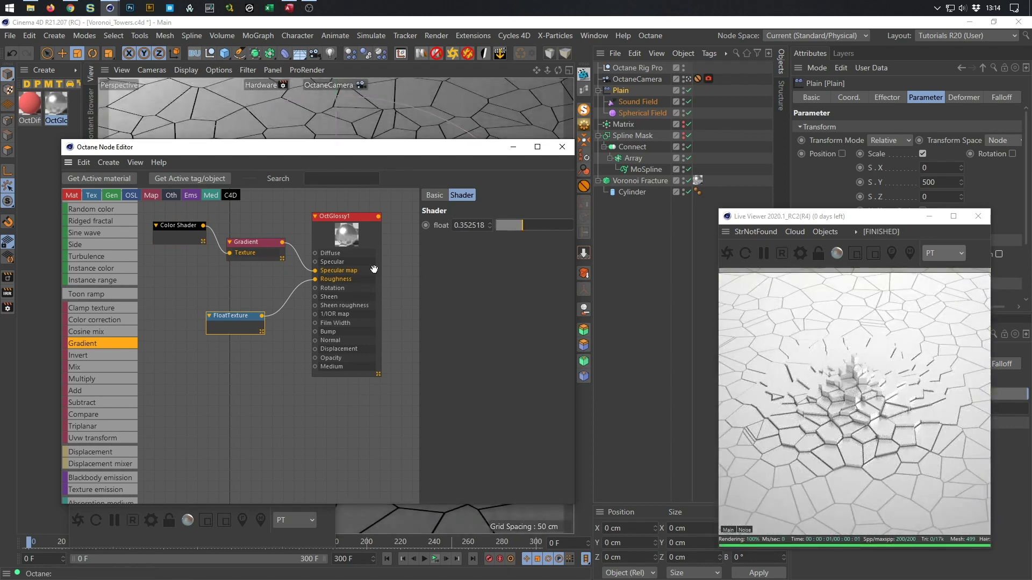
- Invert the gradient twice, move the white knot to 96.571%, and expand the knot settings
{"action": "left_click", "coordinate": [263, 248]}
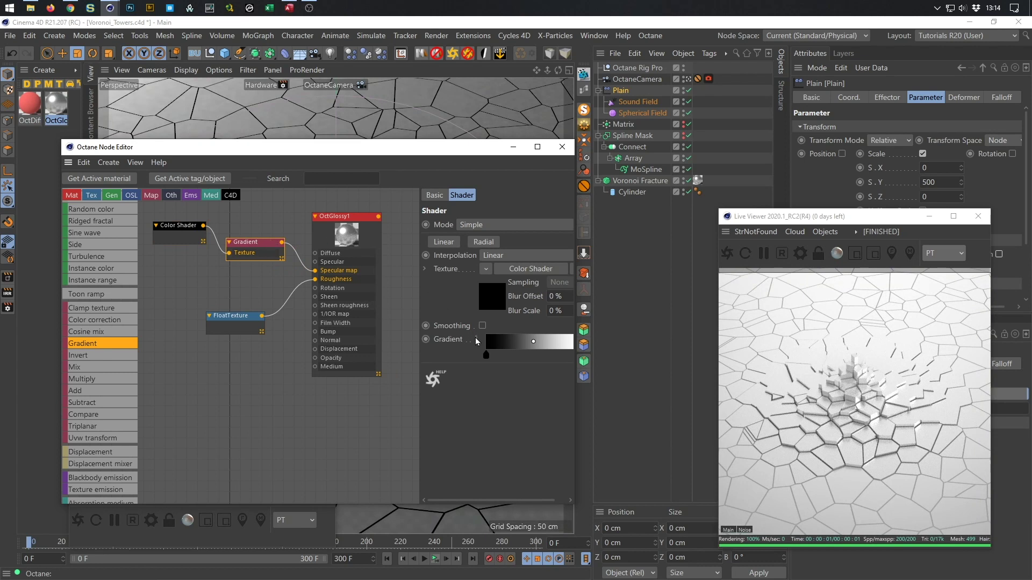
{"action": "left_click_drag", "start_coordinate": [575, 294], "coordinate": [629, 293]}
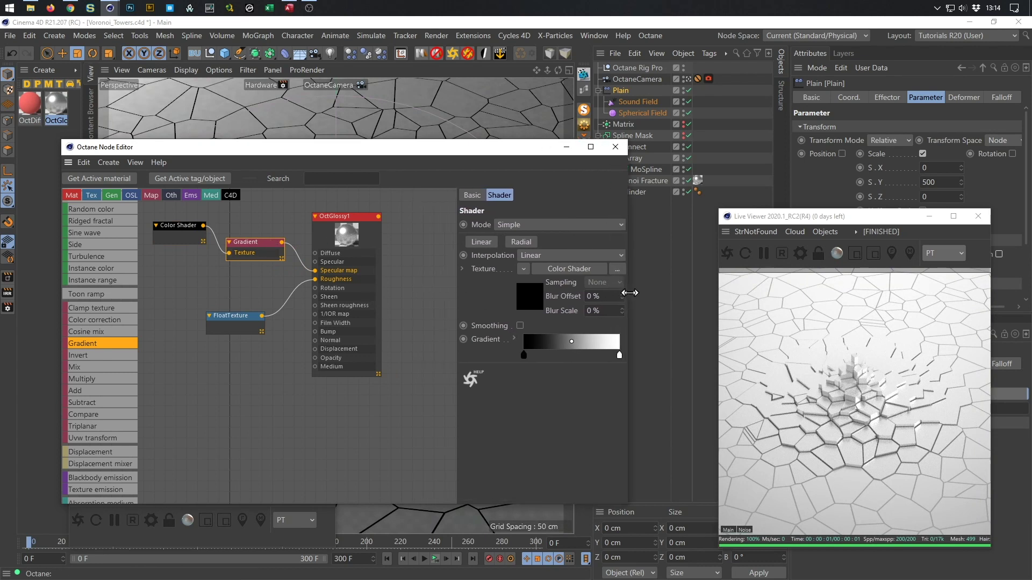
{"action": "left_click_drag", "start_coordinate": [457, 291], "coordinate": [366, 319]}
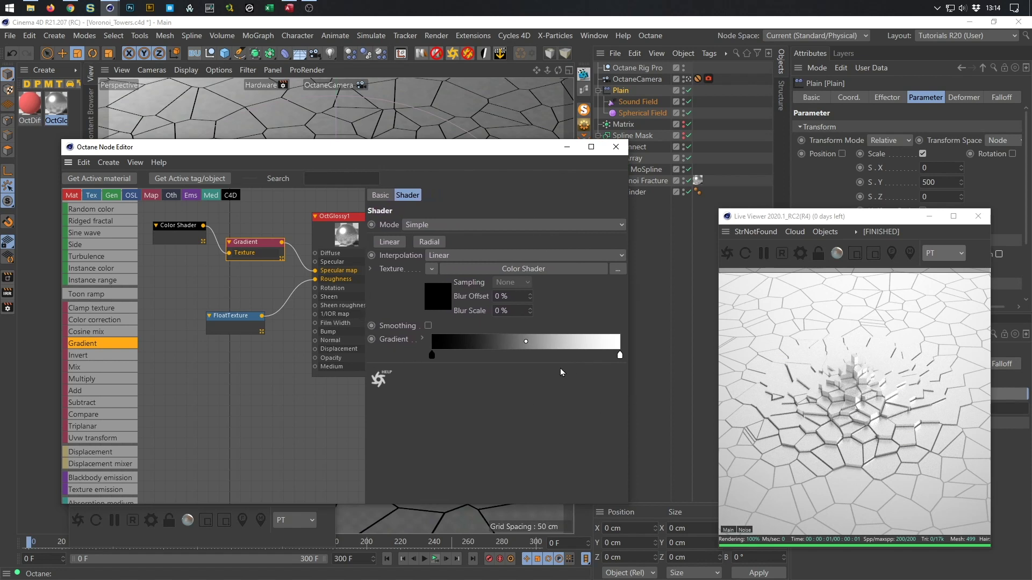
{"action": "right_click", "coordinate": [474, 340]}
{"action": "left_click", "coordinate": [494, 344]}
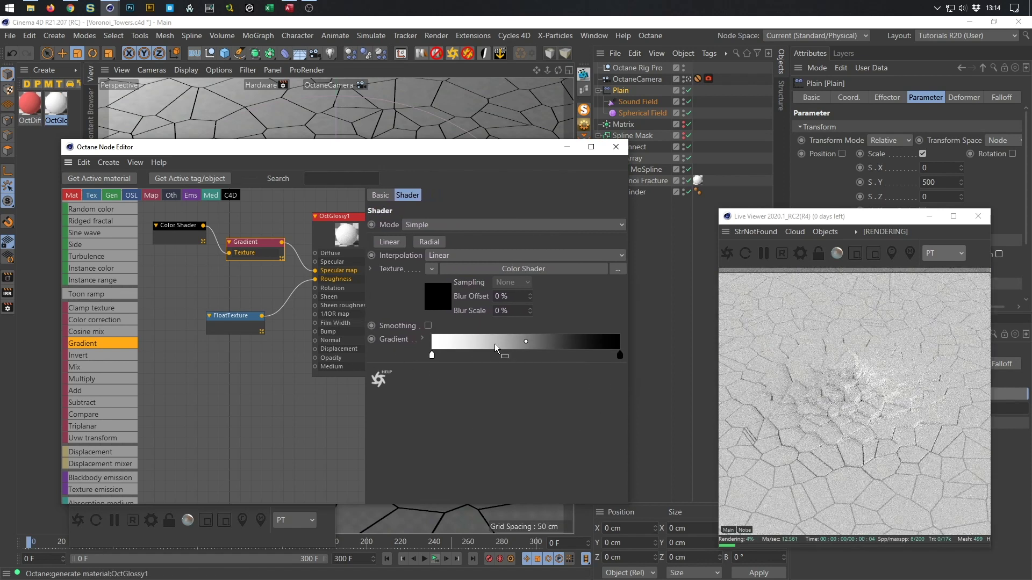
{"action": "right_click", "coordinate": [494, 345]}
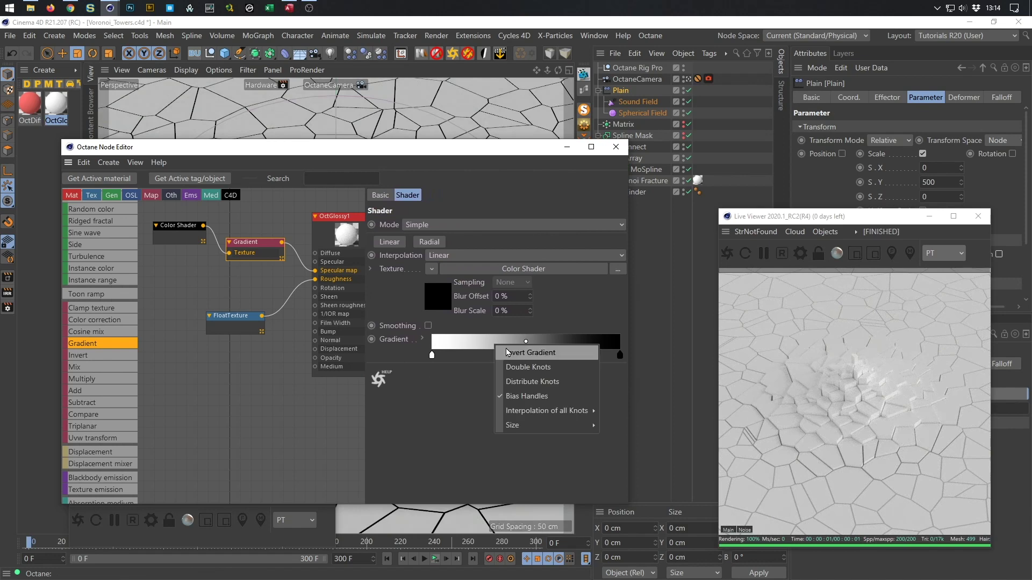
{"action": "left_click", "coordinate": [507, 353]}
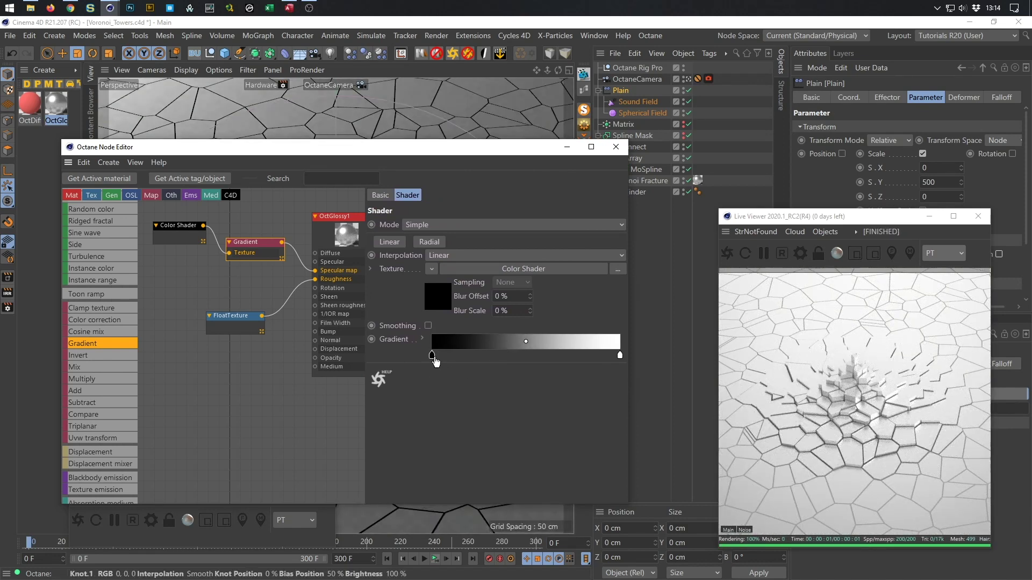
{"action": "mouse_move", "coordinate": [621, 357]}
{"action": "left_mouse_down"}
{"action": "mouse_move", "coordinate": [570, 358]}
{"action": "mouse_move", "coordinate": [616, 364]}
{"action": "left_mouse_up"}
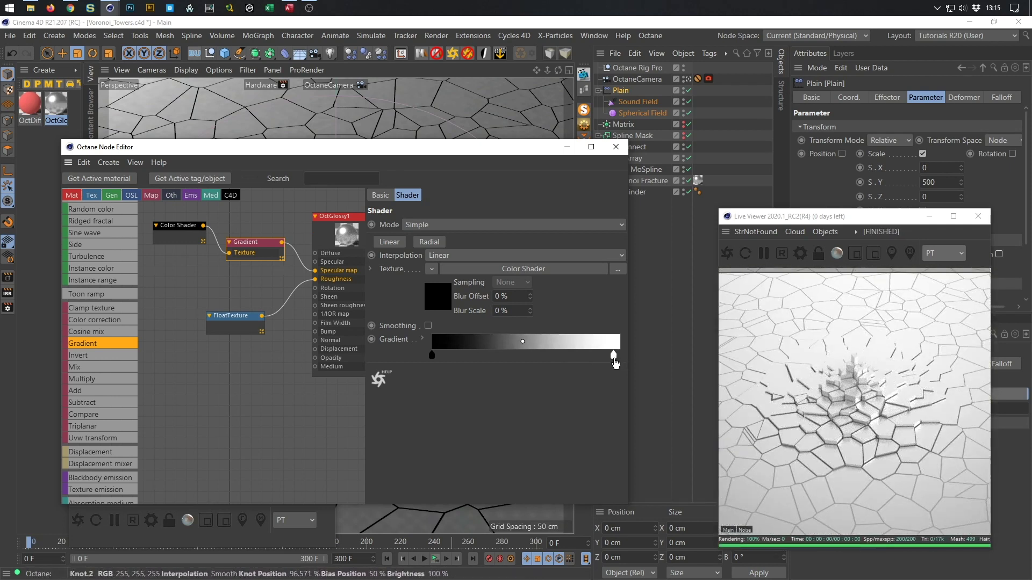
{"action": "left_click", "coordinate": [423, 339]}
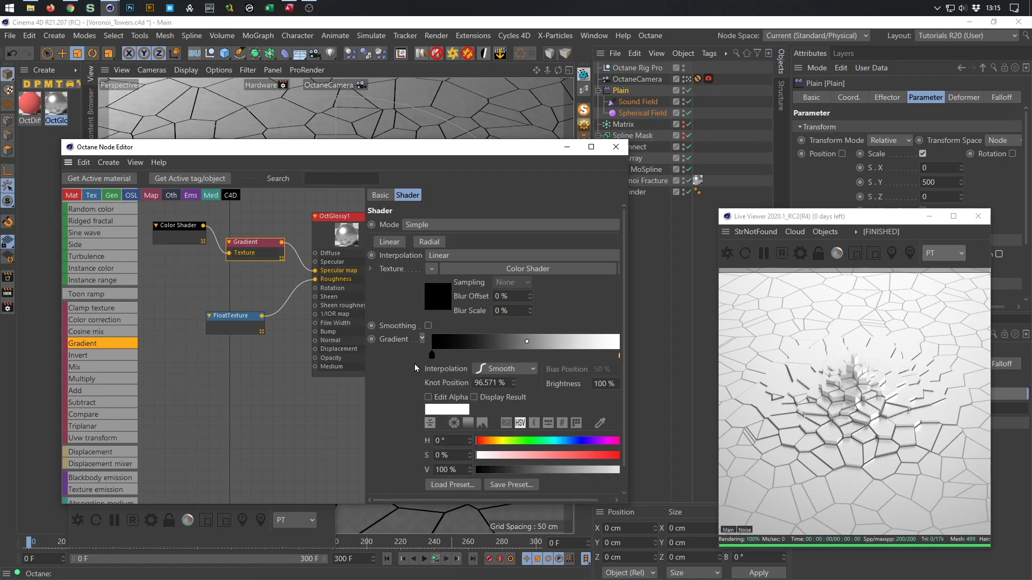
- Turn the right gradient knot orange (hue about 38°) and connect the Gradient to Specular
{"action": "left_click", "coordinate": [492, 442]}
{"action": "left_click", "coordinate": [613, 455]}
{"action": "left_click", "coordinate": [609, 470]}
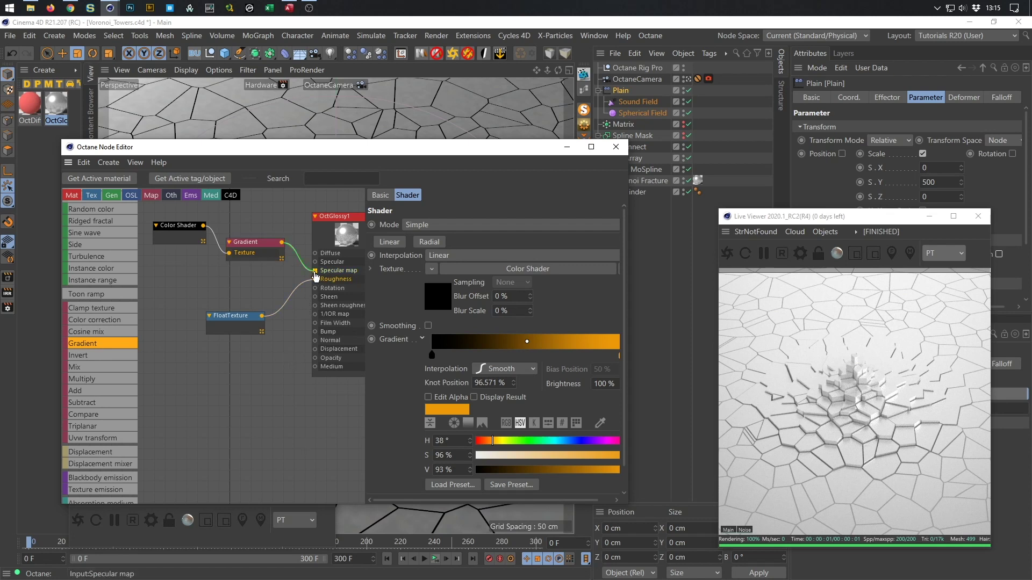
{"action": "left_click_drag", "start_coordinate": [317, 263], "coordinate": [315, 261]}
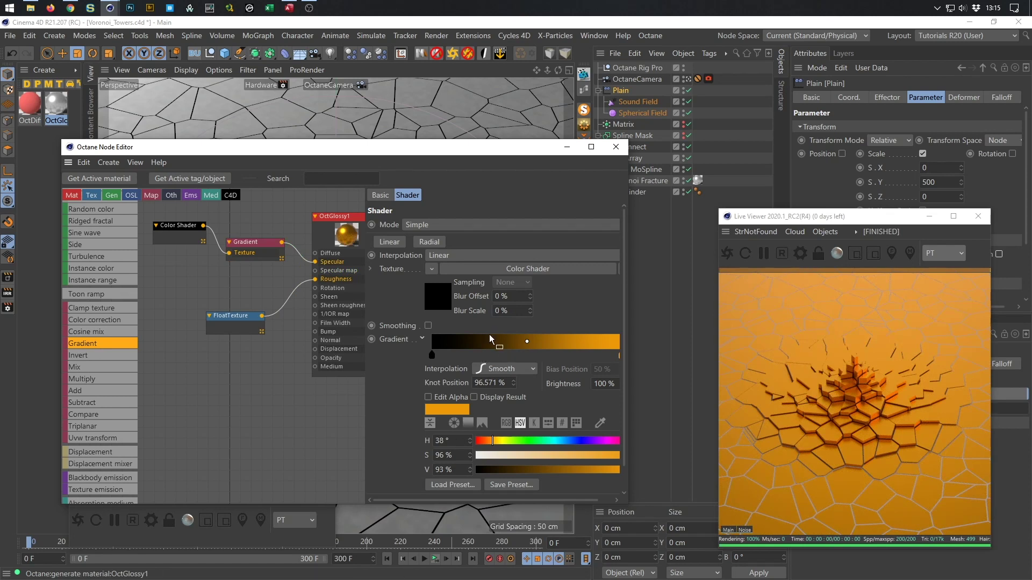
- Move the black knot to the far right, add an orange stop, and lower saturation to 53%
{"action": "left_click_drag", "start_coordinate": [626, 345], "coordinate": [566, 357]}
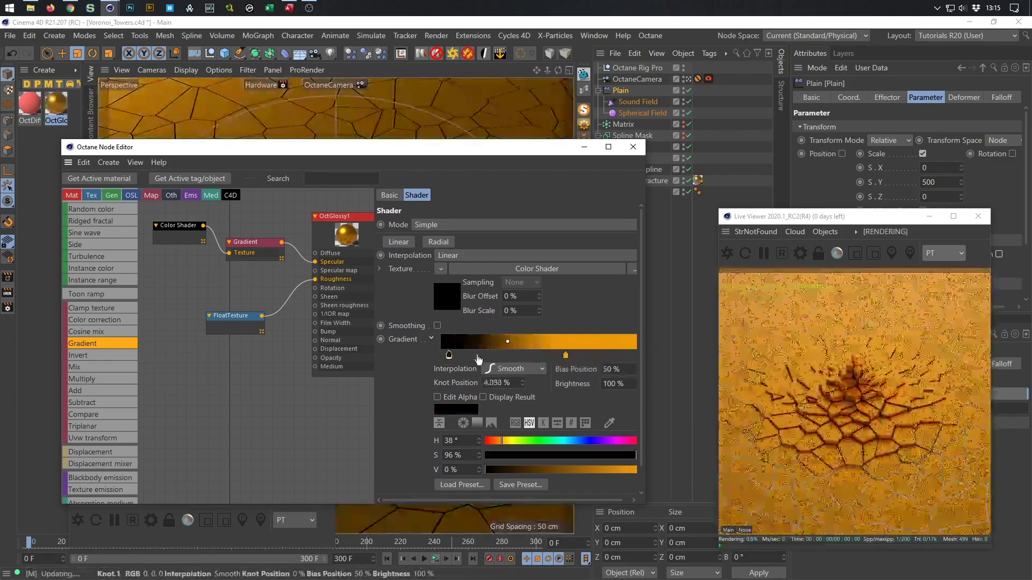
{"action": "left_click_drag", "start_coordinate": [440, 356], "coordinate": [636, 356]}
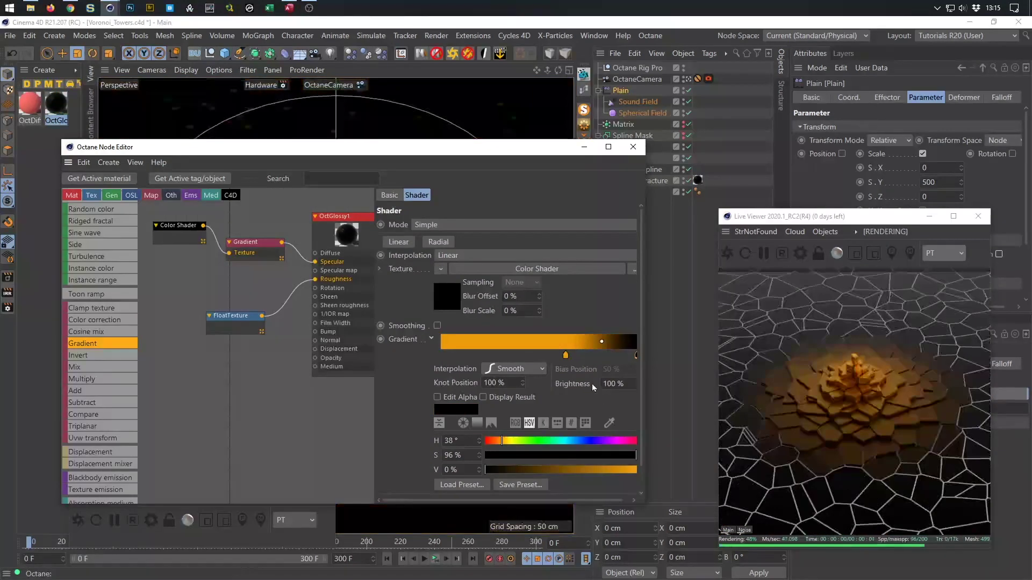
{"action": "left_click_drag", "start_coordinate": [567, 356], "coordinate": [600, 366]}
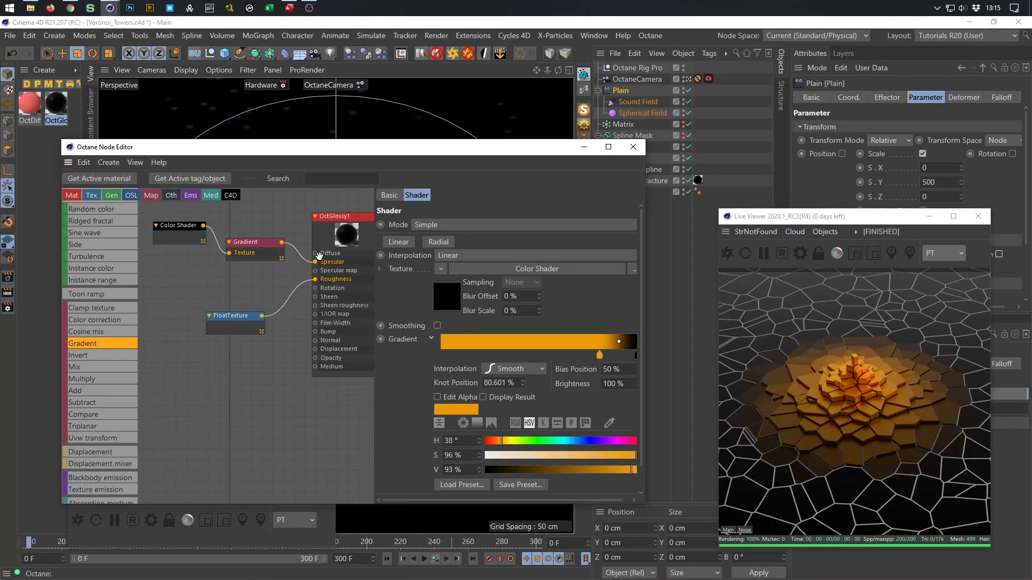
{"action": "left_click_drag", "start_coordinate": [263, 238], "coordinate": [256, 226]}
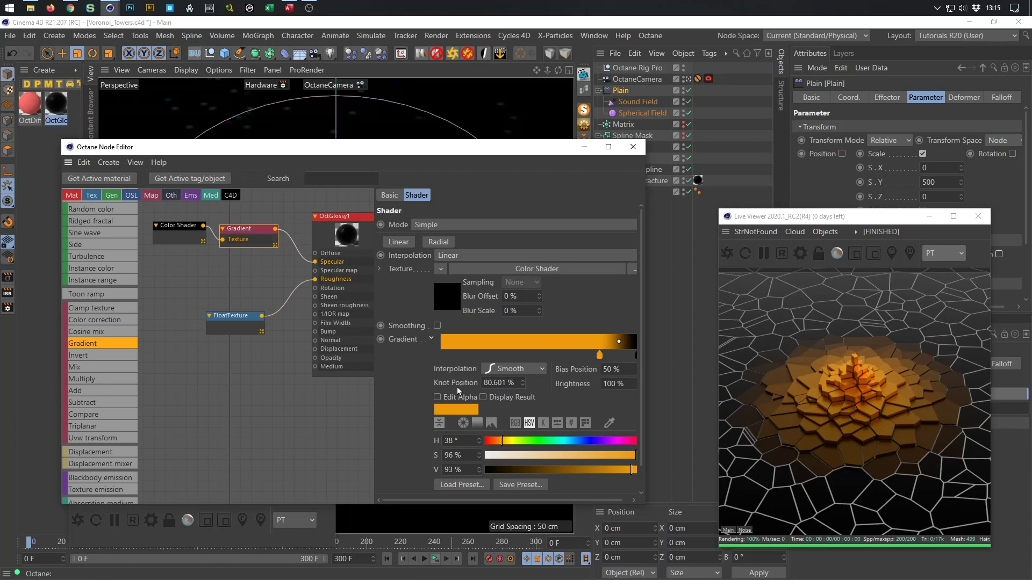
{"action": "left_click_drag", "start_coordinate": [562, 456], "coordinate": [568, 459]}
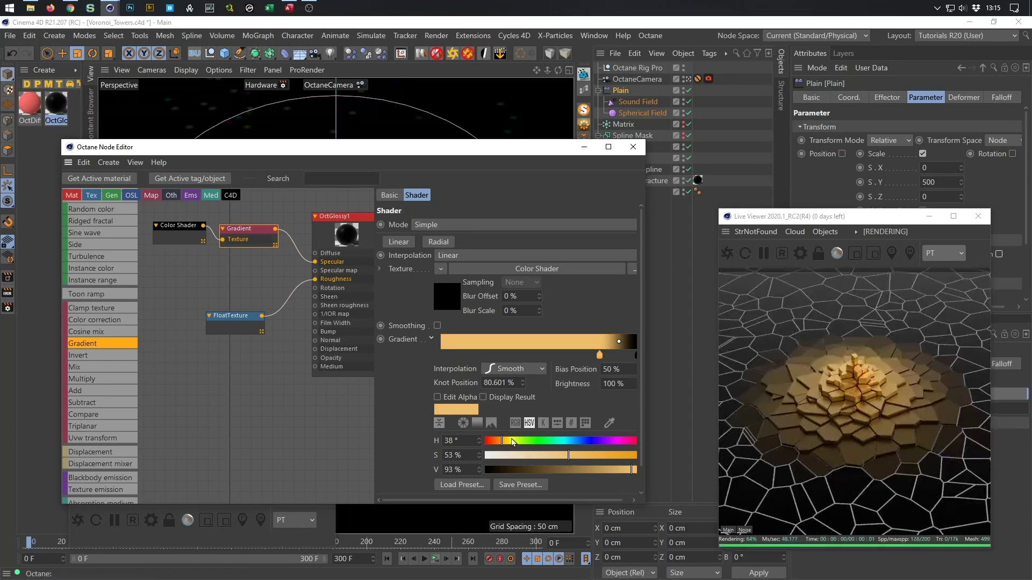
- Lower FloatTexture roughness to about 0.085, close the Node Editor, and view through OctaneCamera
{"action": "left_click", "coordinate": [240, 324]}
{"action": "left_click_drag", "start_coordinate": [483, 228], "coordinate": [473, 228]}
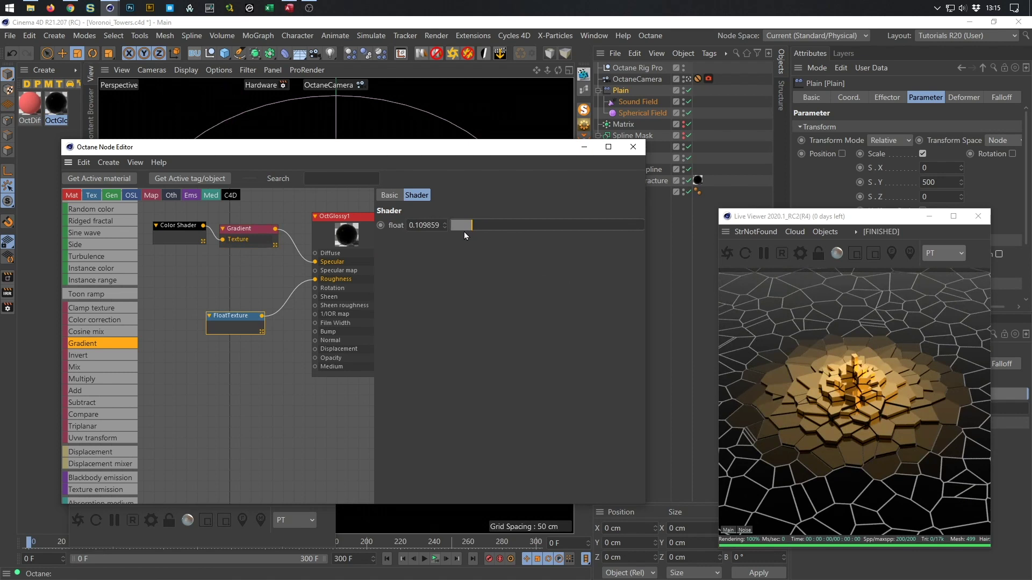
{"action": "left_click", "coordinate": [466, 225]}
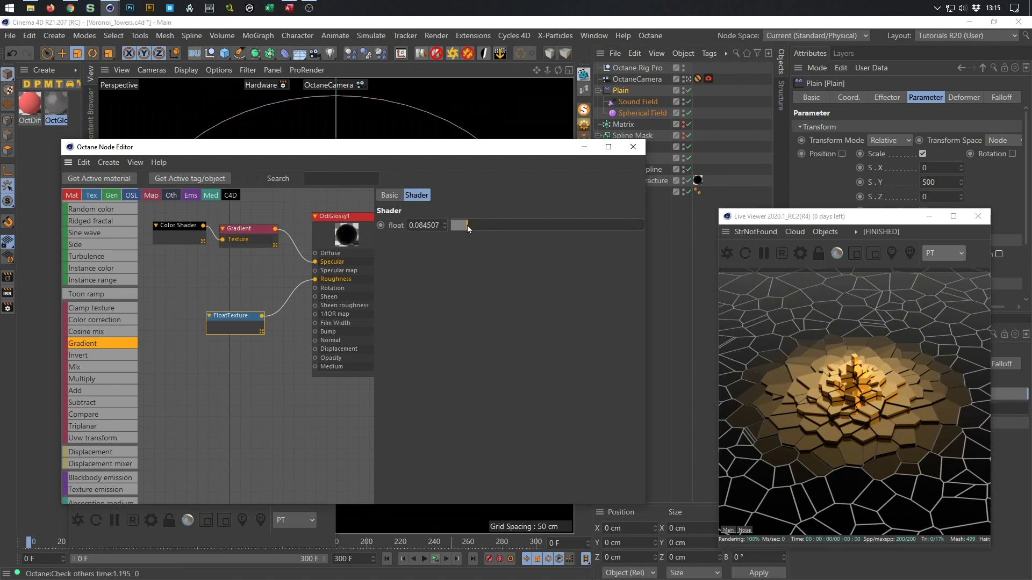
{"action": "left_click", "coordinate": [633, 147]}
{"action": "left_click", "coordinate": [687, 80]}
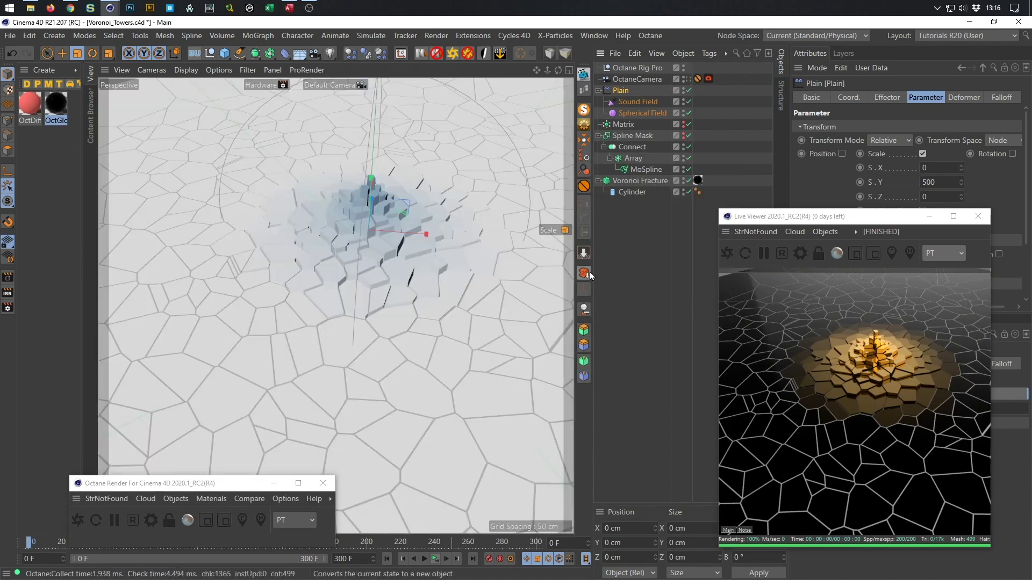
{"action": "left_click", "coordinate": [688, 79]}
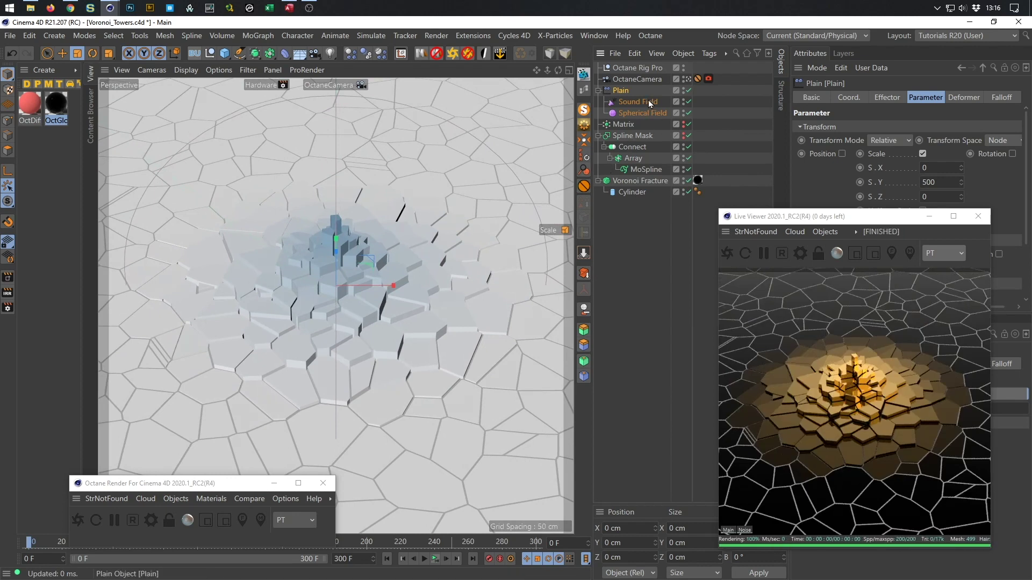
{"action": "left_click_drag", "start_coordinate": [188, 483], "coordinate": [124, 424]}
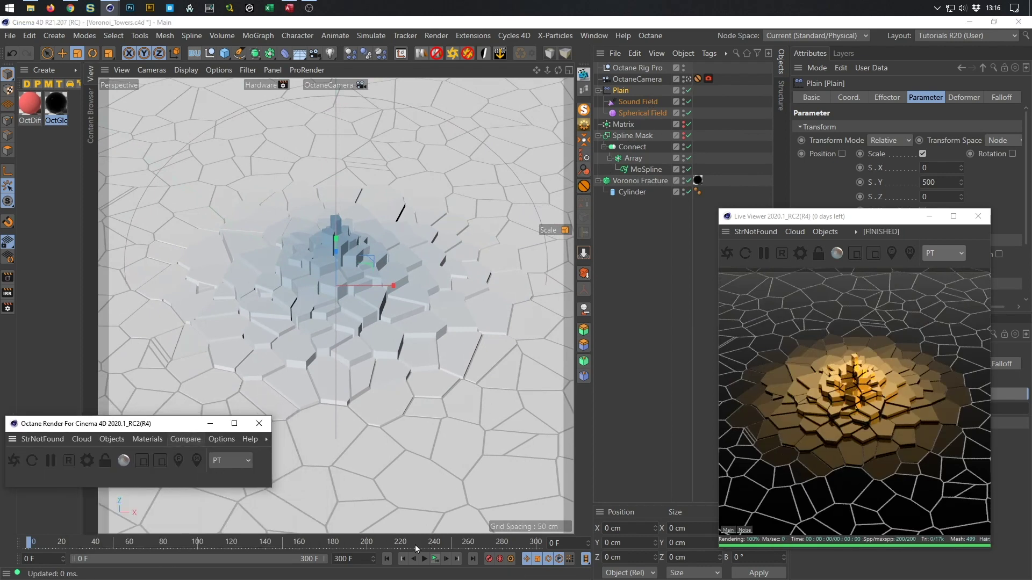
- Play the animation, rewind to frame 0, and select Sound Field to show its Prophet_Bass.wav track
{"action": "left_click", "coordinate": [425, 559]}
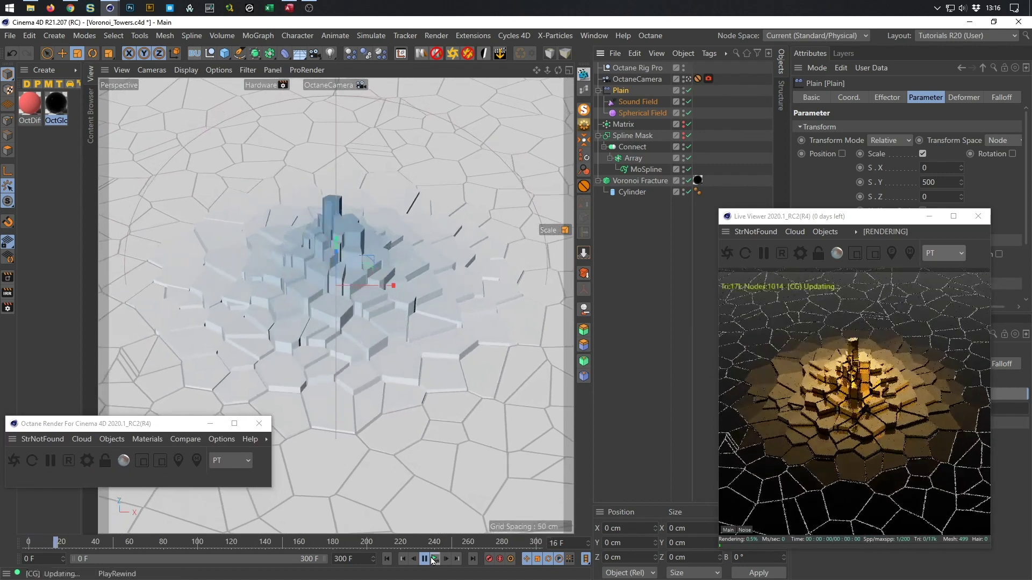
{"action": "left_click", "coordinate": [433, 561]}
{"action": "left_click_drag", "start_coordinate": [869, 222], "coordinate": [684, 259]}
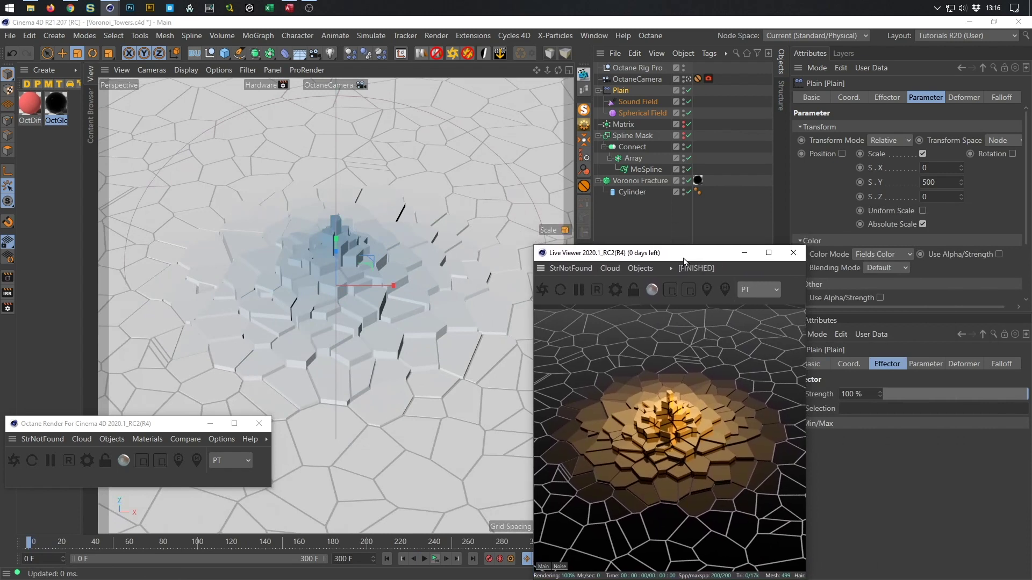
{"action": "left_click", "coordinate": [641, 103]}
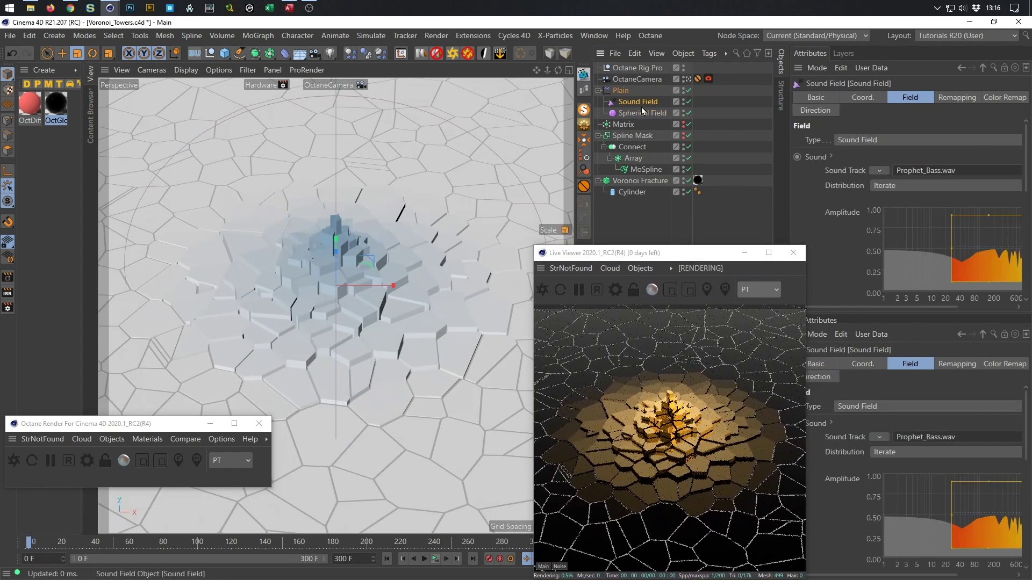
- Load Prophet_Bass.wav as the Sound Field's sound track
{"action": "left_click", "coordinate": [879, 171]}
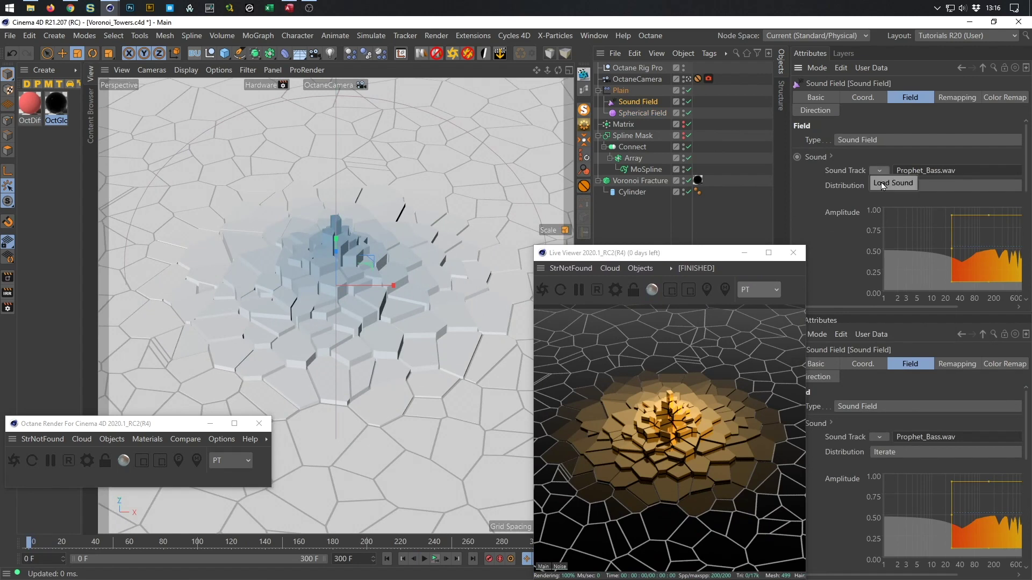
{"action": "left_click", "coordinate": [893, 183]}
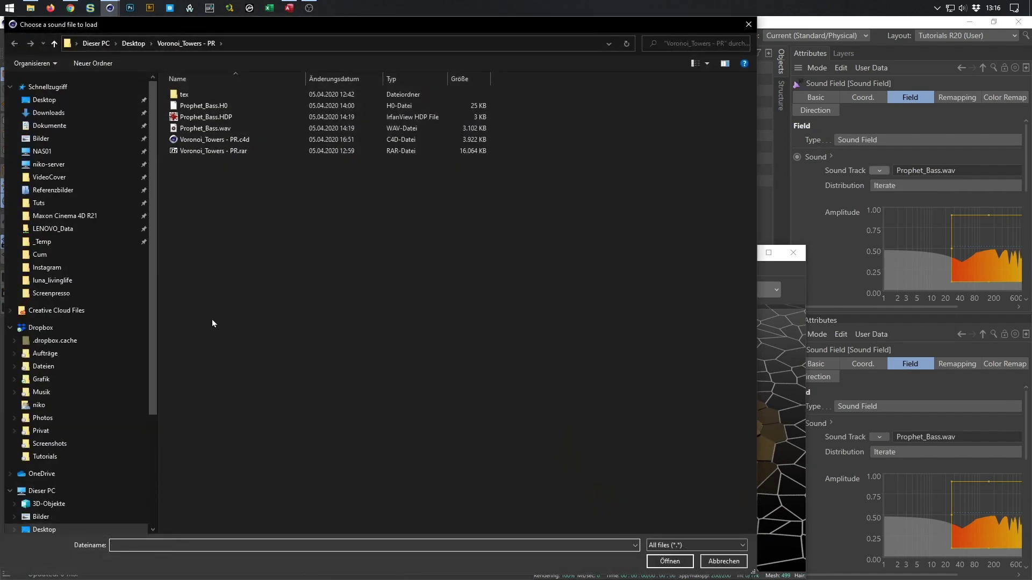
{"action": "double_click", "coordinate": [212, 129]}
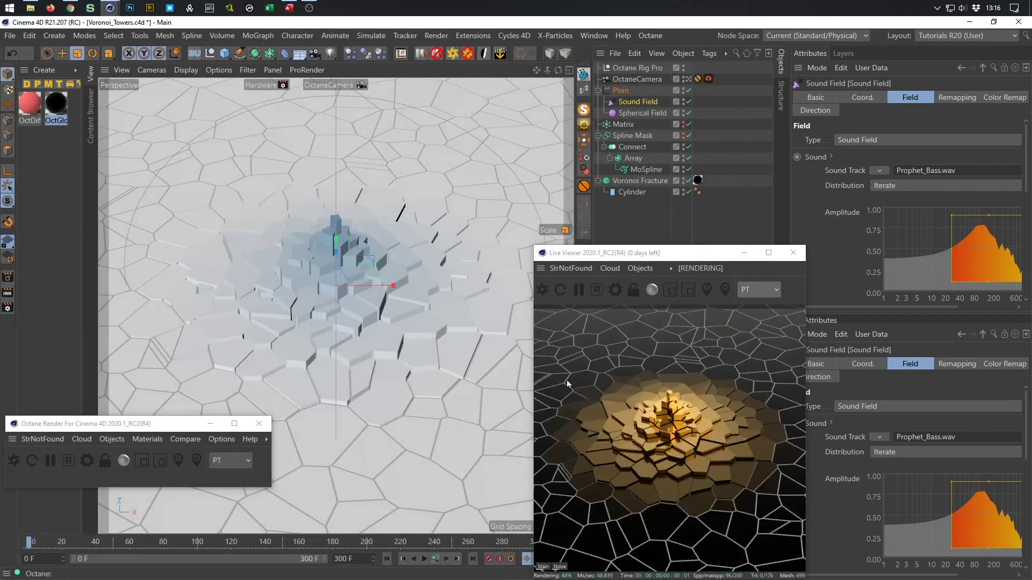
- Play the animation so the central towers rise to the audio
{"action": "left_click_drag", "start_coordinate": [1027, 408], "coordinate": [1021, 531]}
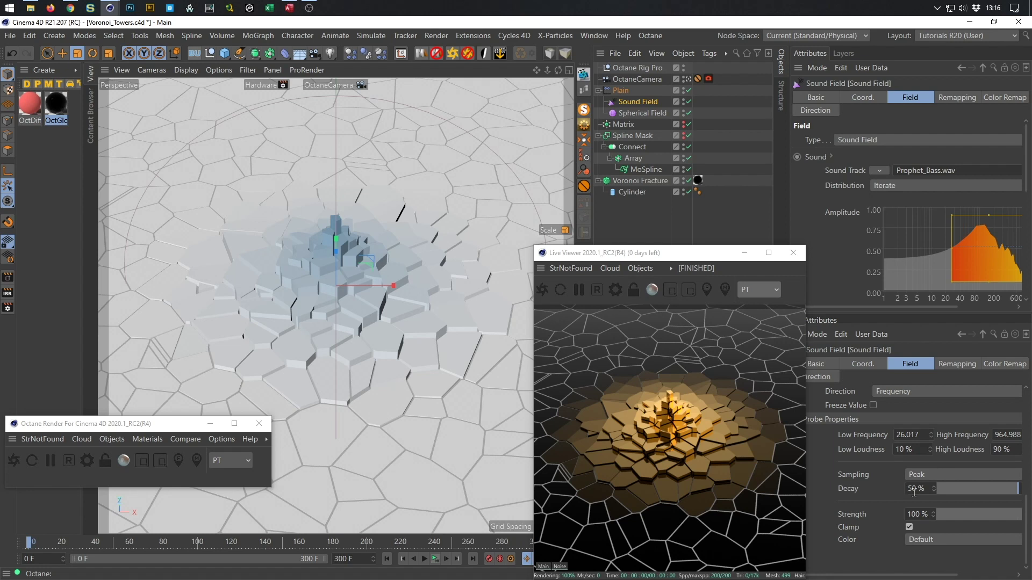
{"action": "left_click_drag", "start_coordinate": [677, 256], "coordinate": [769, 242]}
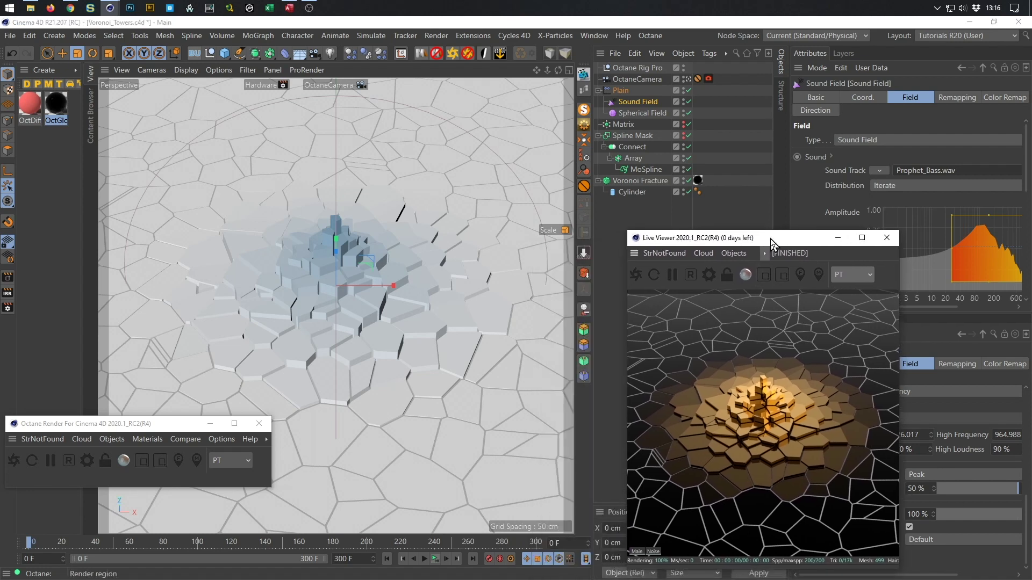
{"action": "left_click", "coordinate": [424, 560]}
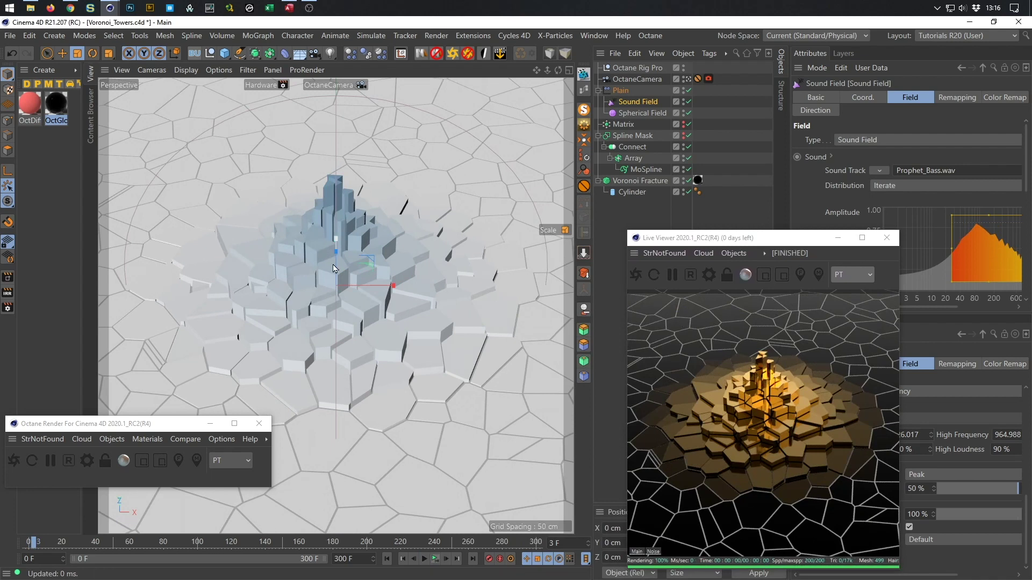
- Frame the towers, save Voronoi_Towers.c4d, and view them close up through the default camera
{"action": "scroll", "coordinate": [341, 266], "scroll_direction": "up", "scroll_amount": 5}
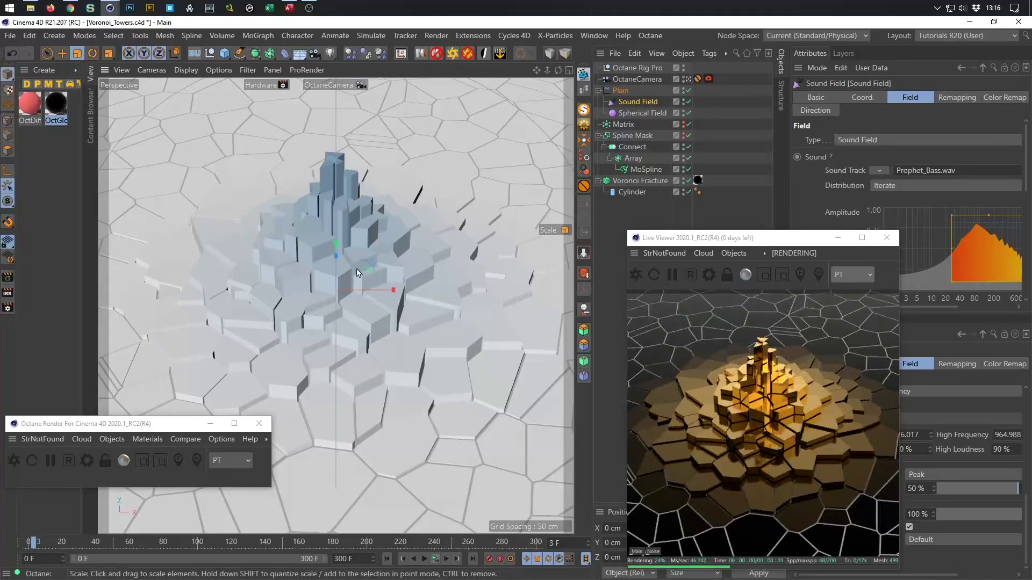
{"action": "mouse_move", "coordinate": [358, 272]}
{"action": "left_mouse_down", "text": "alt"}
{"action": "mouse_move", "coordinate": [350, 290]}
{"action": "mouse_move", "coordinate": [365, 279]}
{"action": "mouse_move", "coordinate": [353, 280]}
{"action": "left_mouse_up", "text": "alt"}
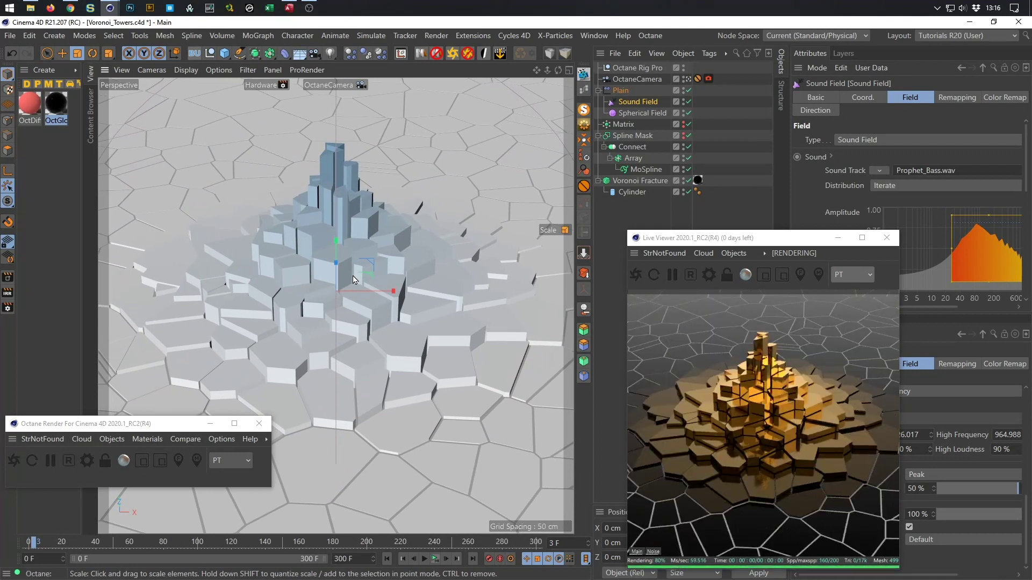
{"action": "key", "text": "ctrl+s"}
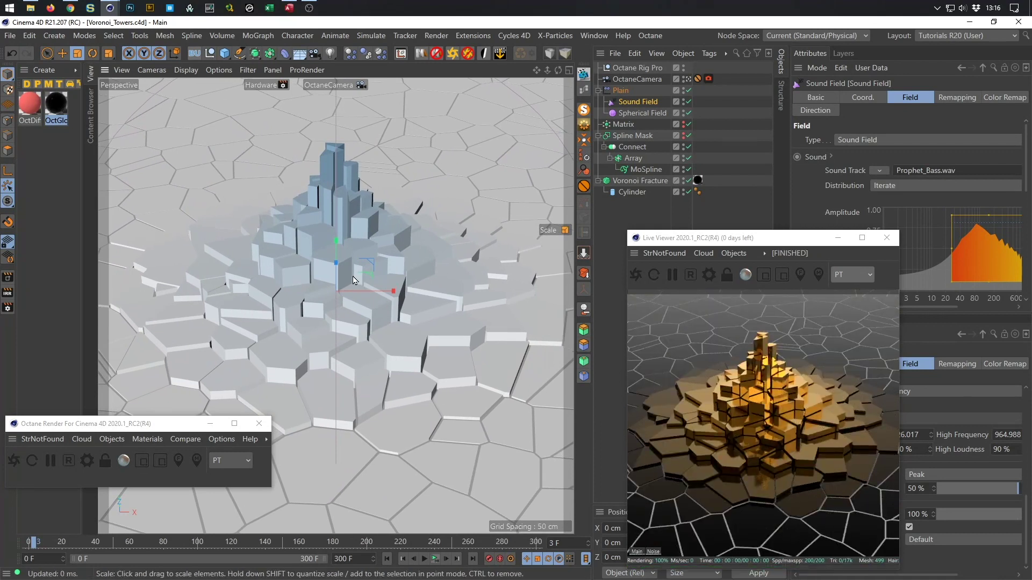
{"action": "left_click_drag", "start_coordinate": [372, 275], "coordinate": [530, 201], "text": "alt"}
{"action": "right_click_drag", "start_coordinate": [363, 209], "coordinate": [517, 323], "text": "alt"}
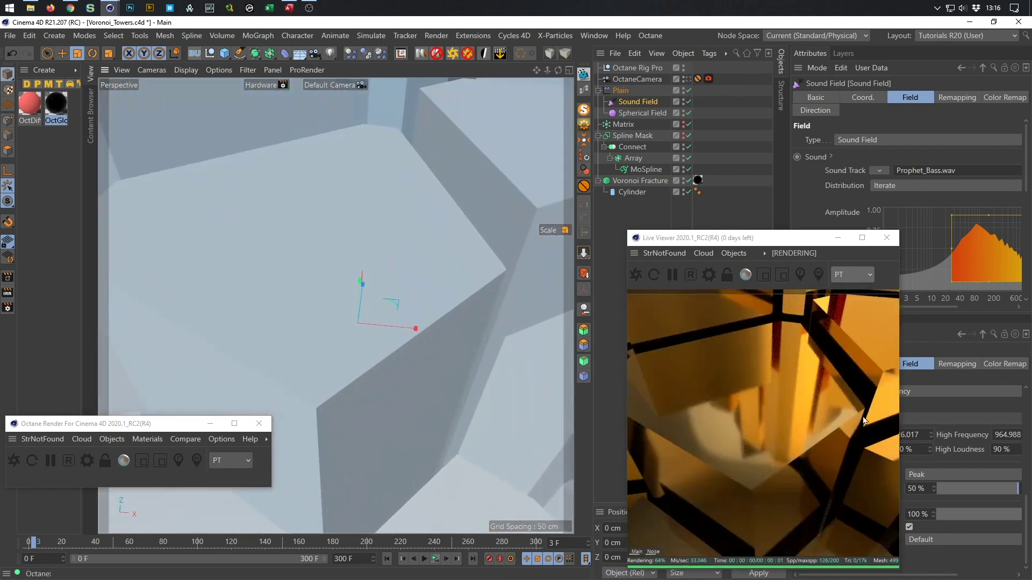
- Open OctGlossy1 in the Octane Node Editor and show its Basic settings with Round edges
{"action": "double_click", "coordinate": [56, 105]}
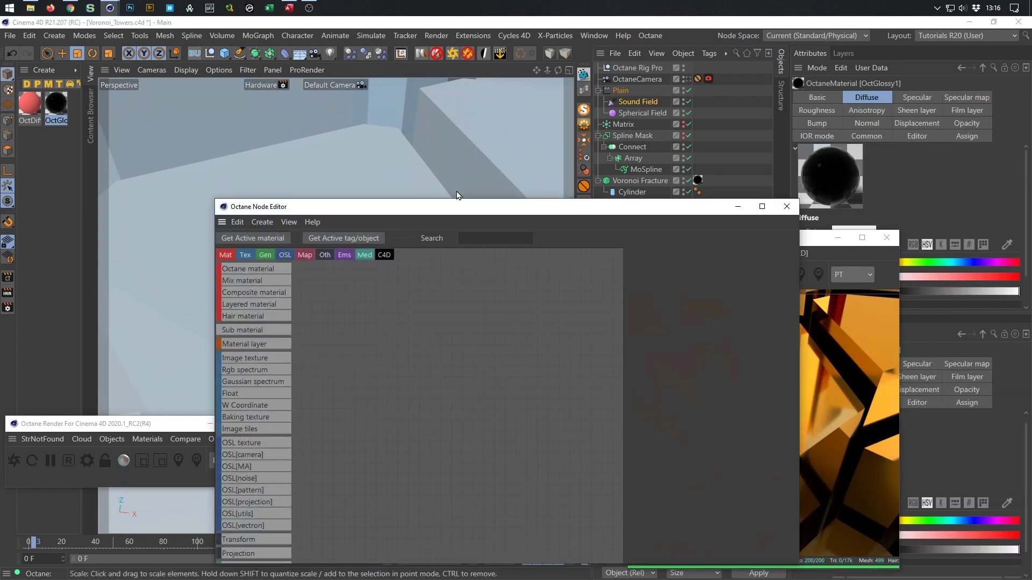
{"action": "left_click_drag", "start_coordinate": [454, 207], "coordinate": [251, 156]}
{"action": "left_click", "coordinate": [71, 102]}
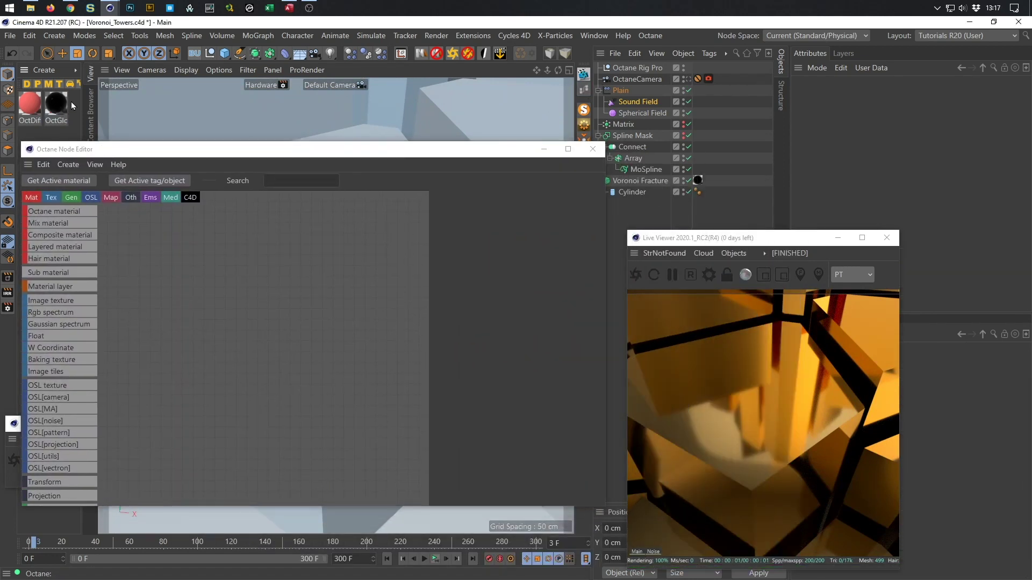
{"action": "left_click", "coordinate": [67, 107]}
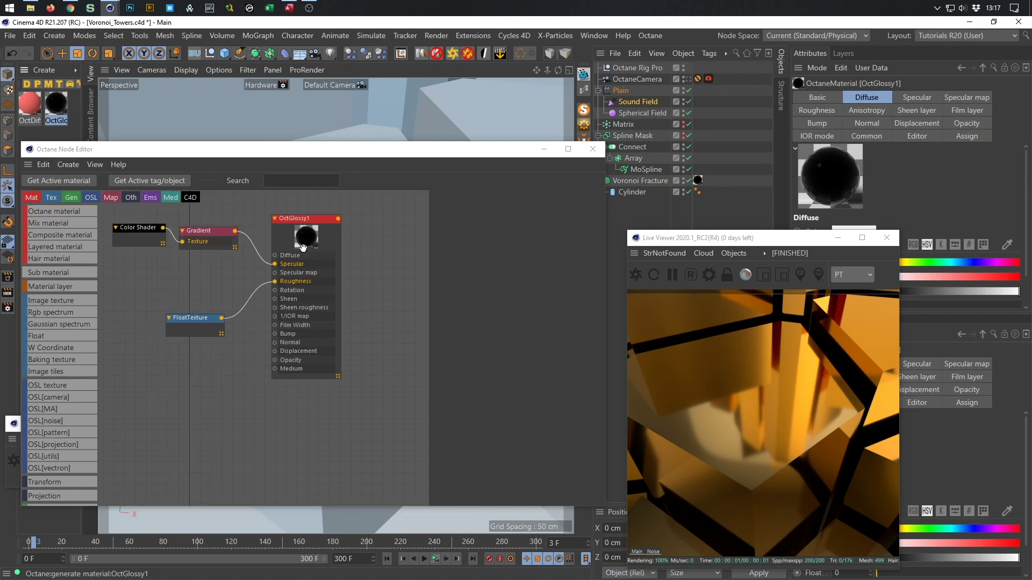
{"action": "left_click", "coordinate": [315, 221]}
{"action": "left_click", "coordinate": [446, 200]}
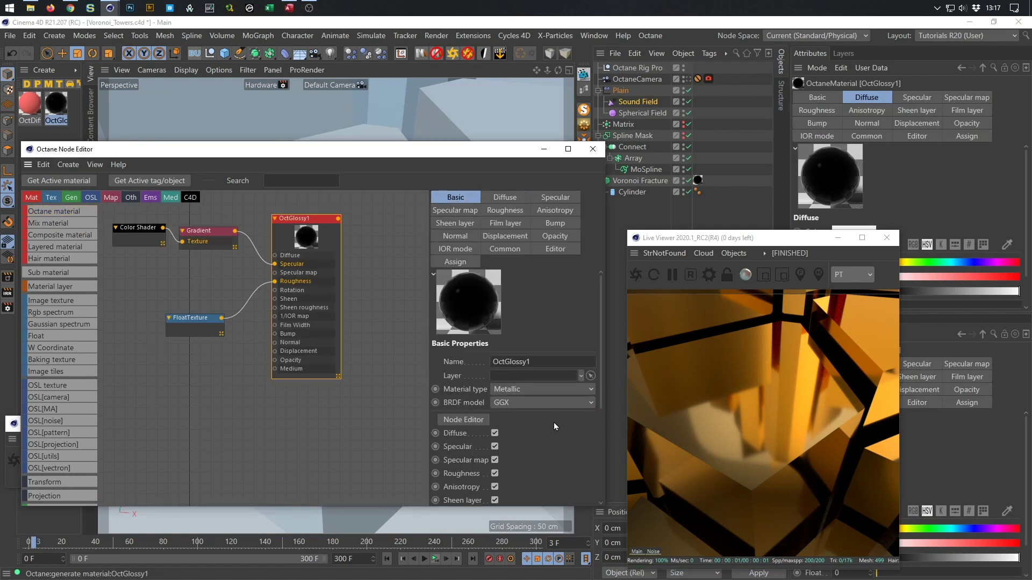
- Add a RoundEdges node (roundness 1, 4 samples) feeding OctGlossy1's Round edges input
{"action": "left_click_drag", "start_coordinate": [601, 378], "coordinate": [588, 476]}
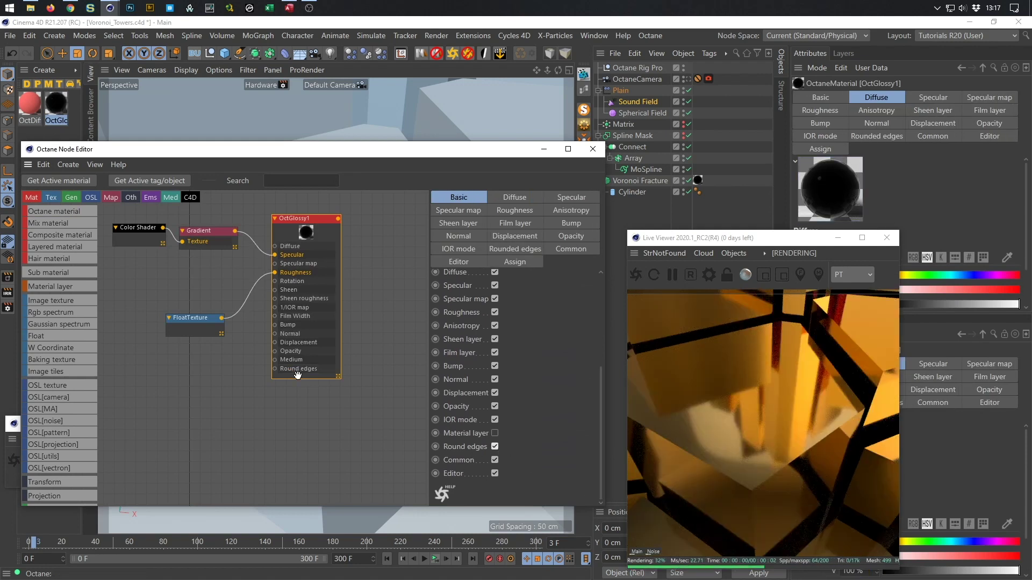
{"action": "scroll", "coordinate": [80, 435], "scroll_direction": "down", "scroll_amount": 8}
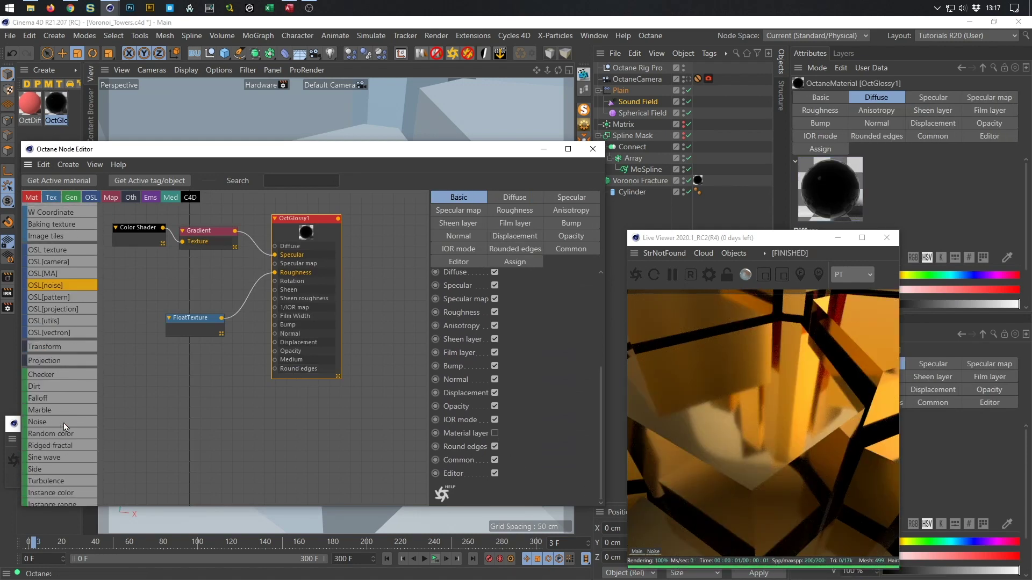
{"action": "scroll", "coordinate": [66, 427], "scroll_direction": "down", "scroll_amount": 6}
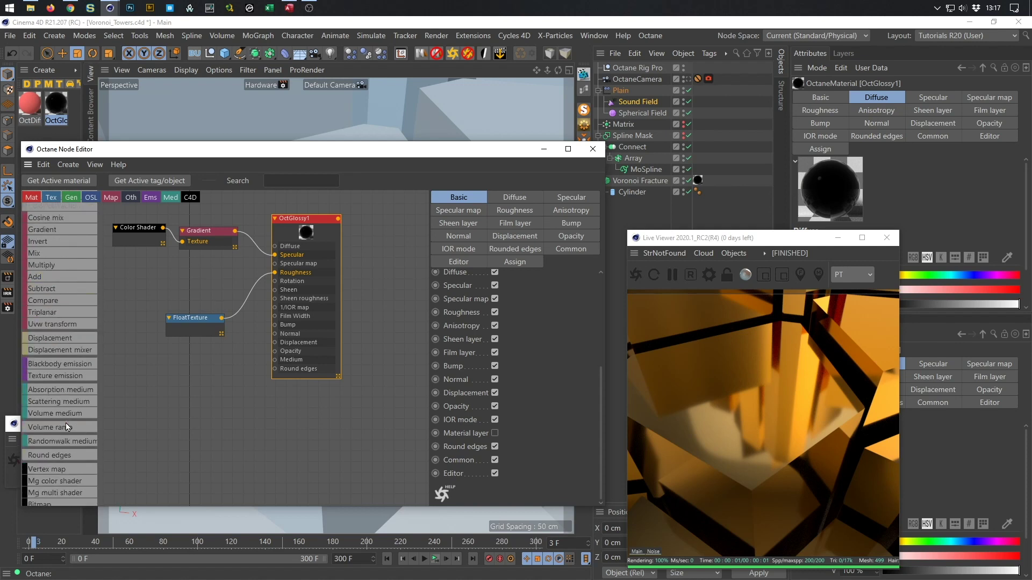
{"action": "left_click_drag", "start_coordinate": [67, 402], "coordinate": [275, 369]}
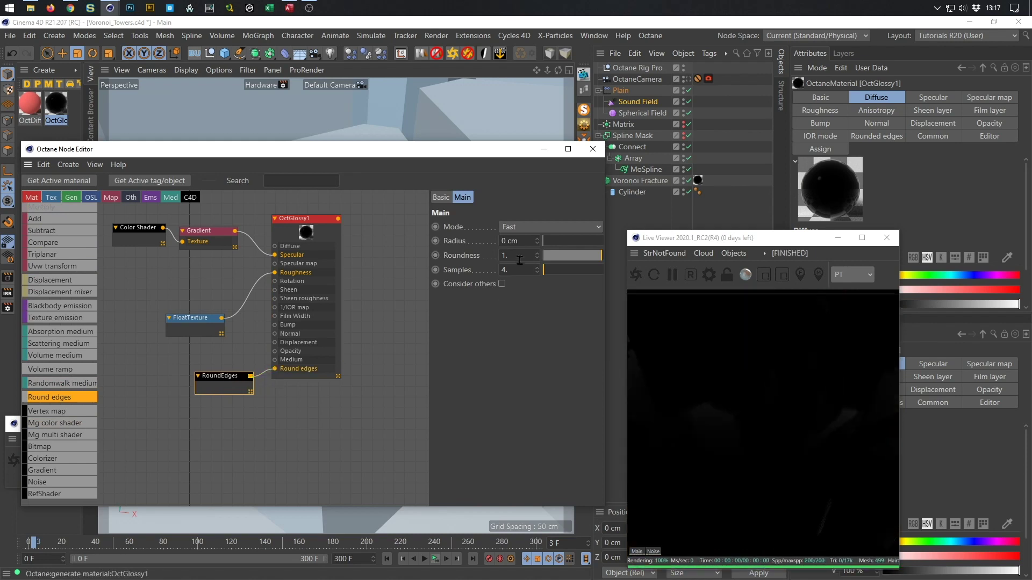
- Set the RoundEdges radius to 0.5 cm and restart the Live Viewer render
{"action": "left_click", "coordinate": [634, 278]}
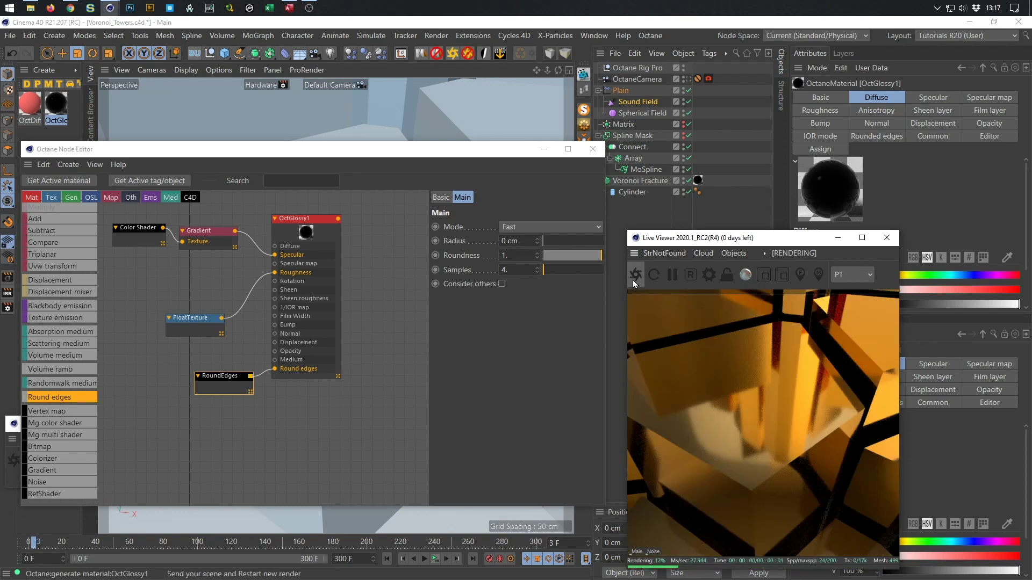
{"action": "left_click", "coordinate": [513, 241]}
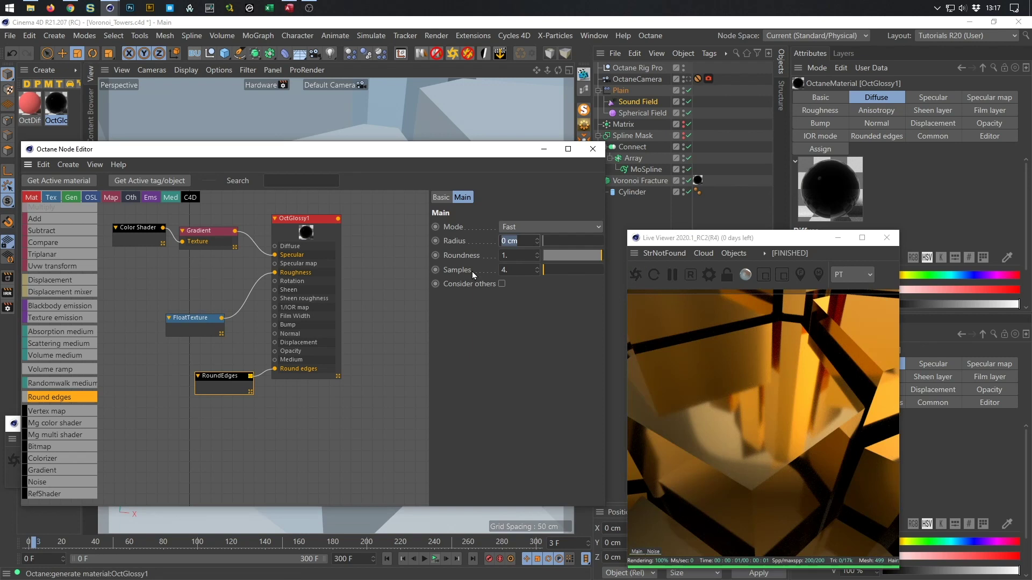
{"action": "type", "text": "0.5"}
{"action": "key", "text": "Return"}
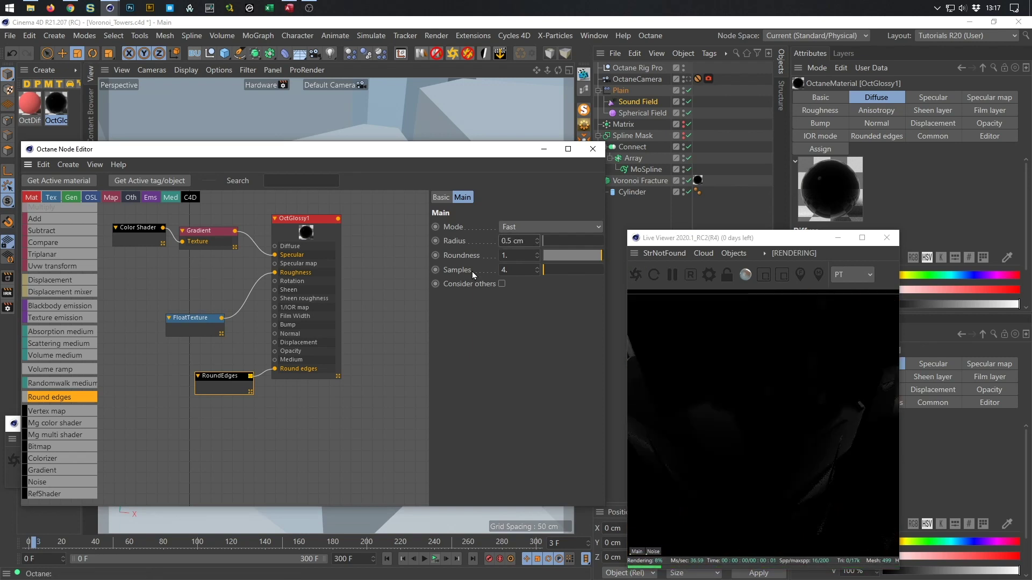
{"action": "left_click", "coordinate": [634, 278]}
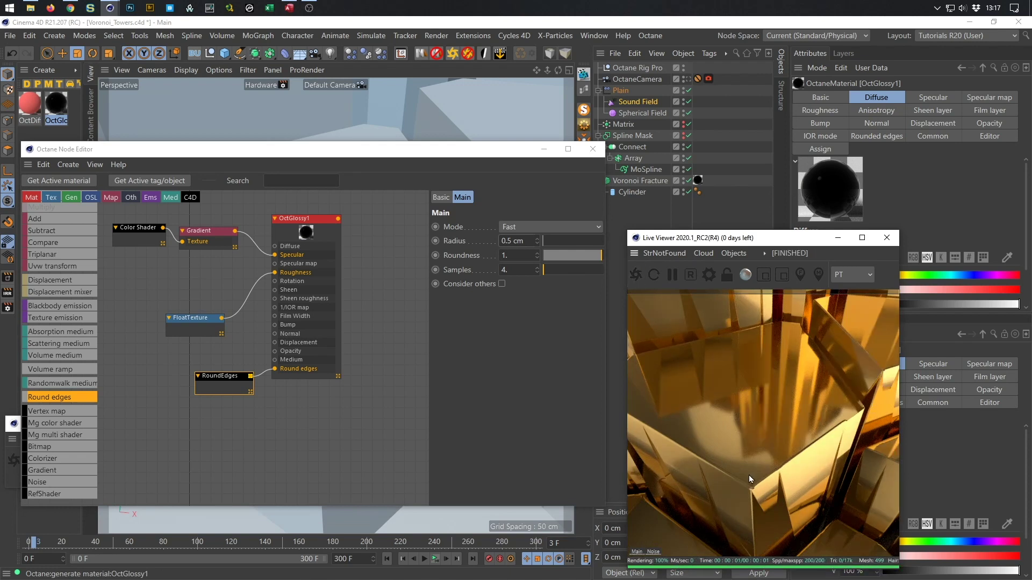
- Switch the round edges to Accurate mode and view through the OctaneCamera
{"action": "left_click", "coordinate": [548, 227]}
{"action": "left_click", "coordinate": [513, 255]}
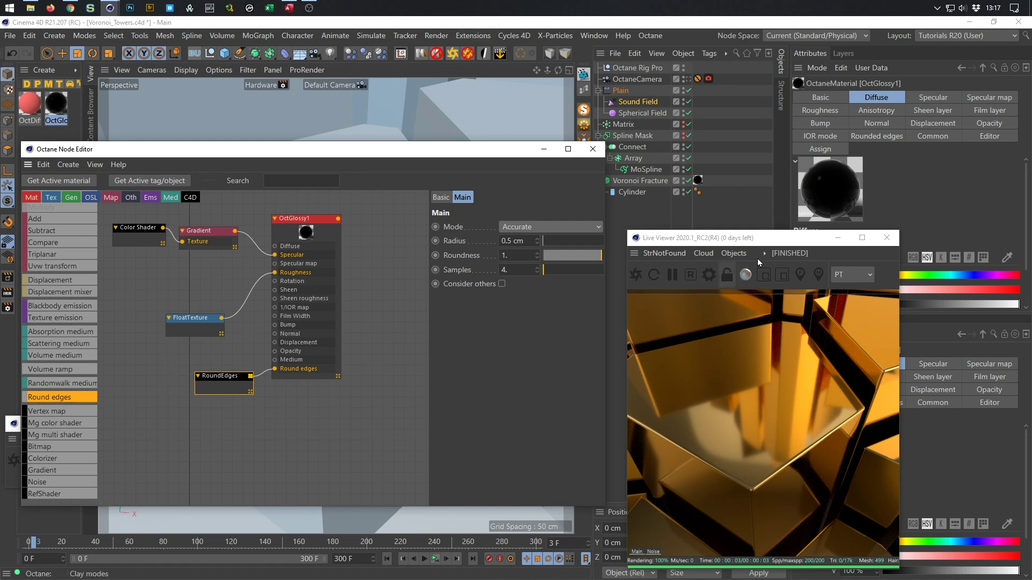
{"action": "left_click", "coordinate": [688, 82]}
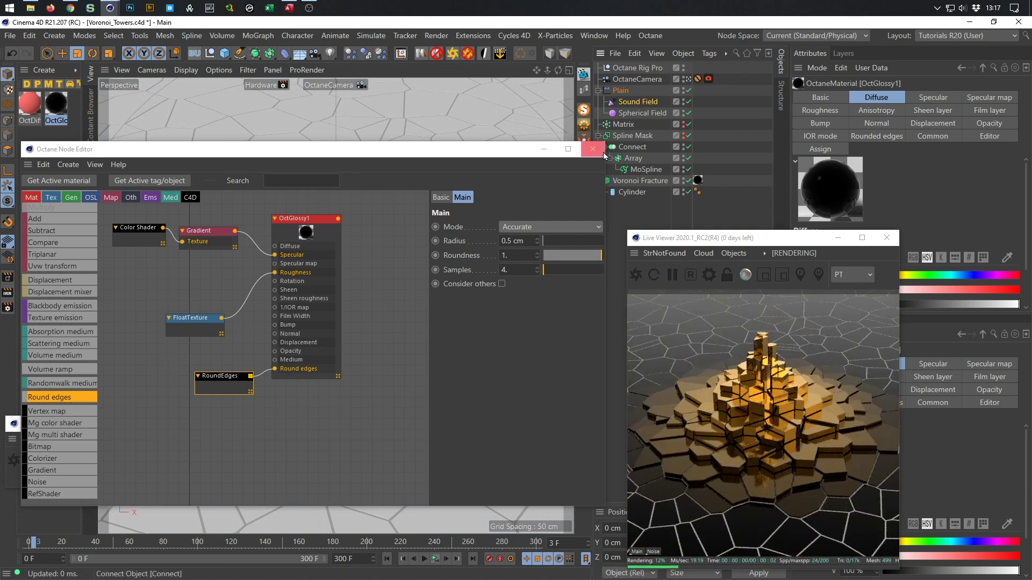
- Close the node editor, select Octane Rig Pro and show its HDRI settings
{"action": "left_click", "coordinate": [593, 149]}
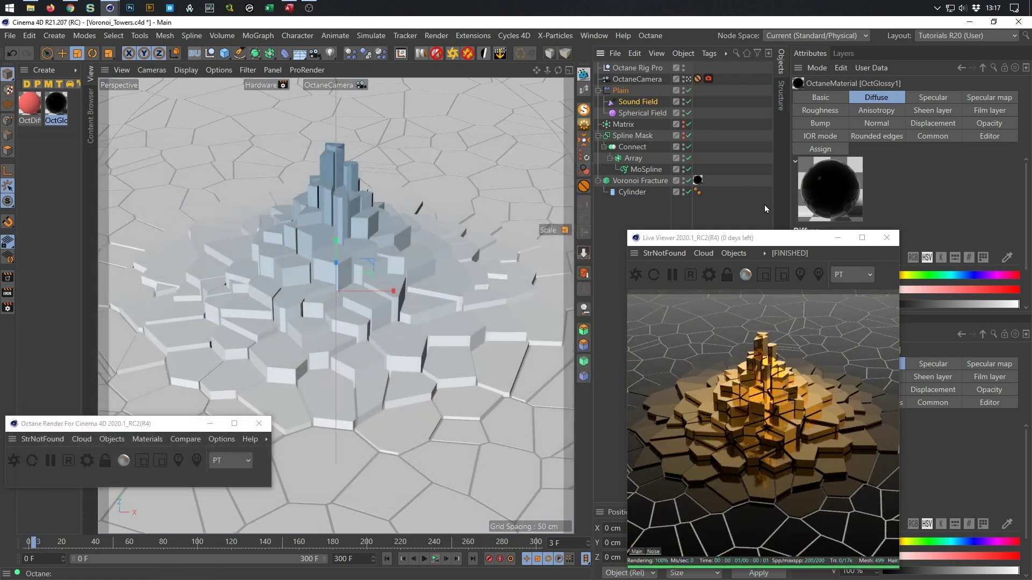
{"action": "left_click", "coordinate": [153, 426]}
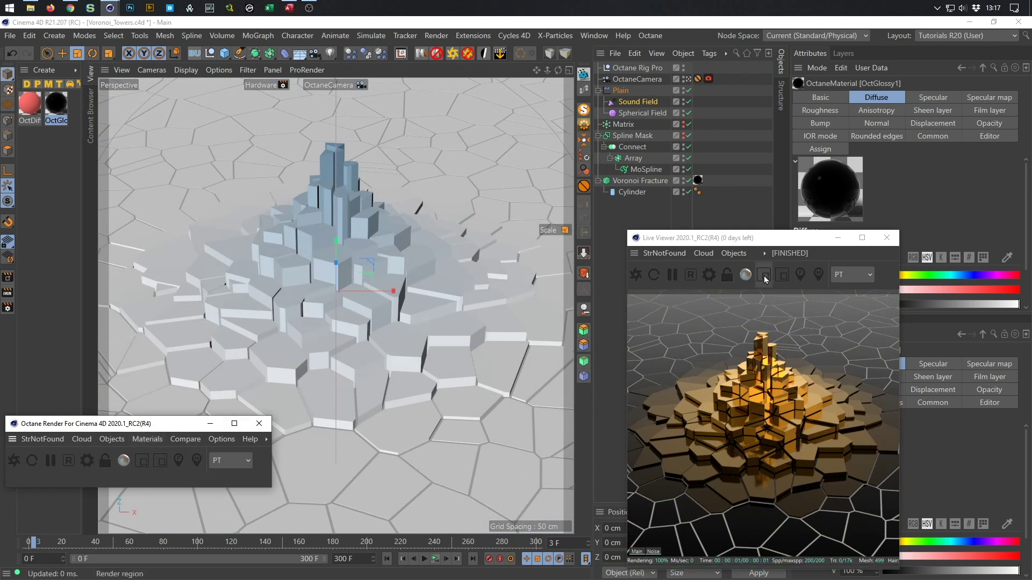
{"action": "left_click_drag", "start_coordinate": [763, 244], "coordinate": [637, 233]}
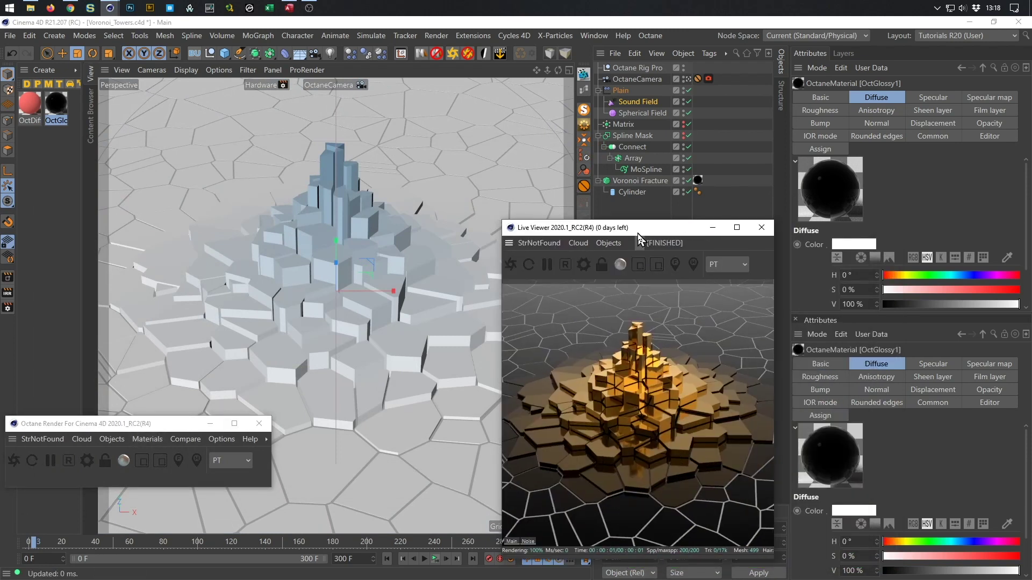
{"action": "left_click", "coordinate": [645, 70]}
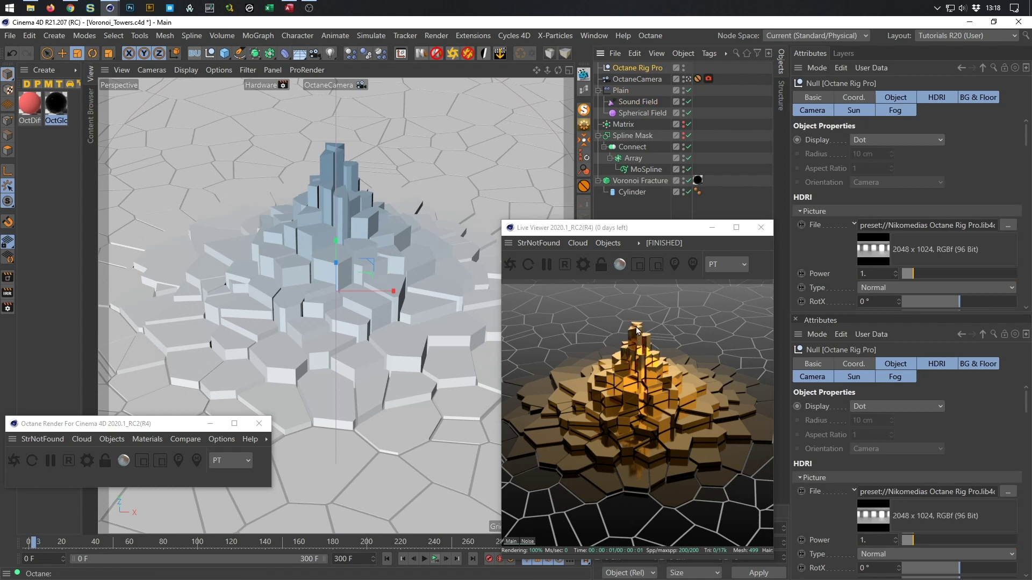
{"action": "left_click", "coordinate": [937, 98]}
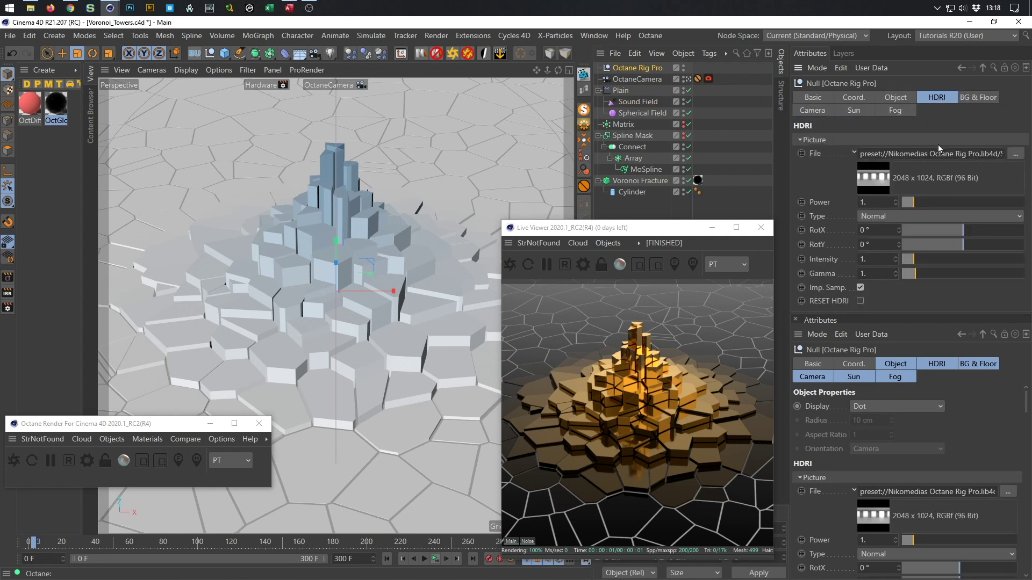
- Load the outdoor HDRI HDR_111_Parking_Lot_2_Ref from the Content Browser into the rig's HDRI
{"action": "key", "text": "shift+F8"}
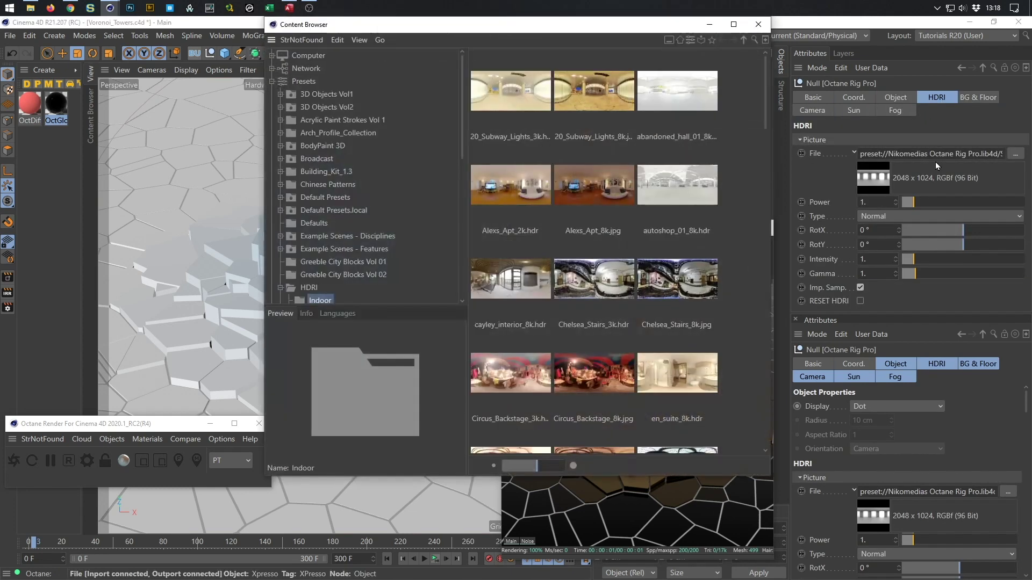
{"action": "left_click_drag", "start_coordinate": [649, 26], "coordinate": [377, 44]}
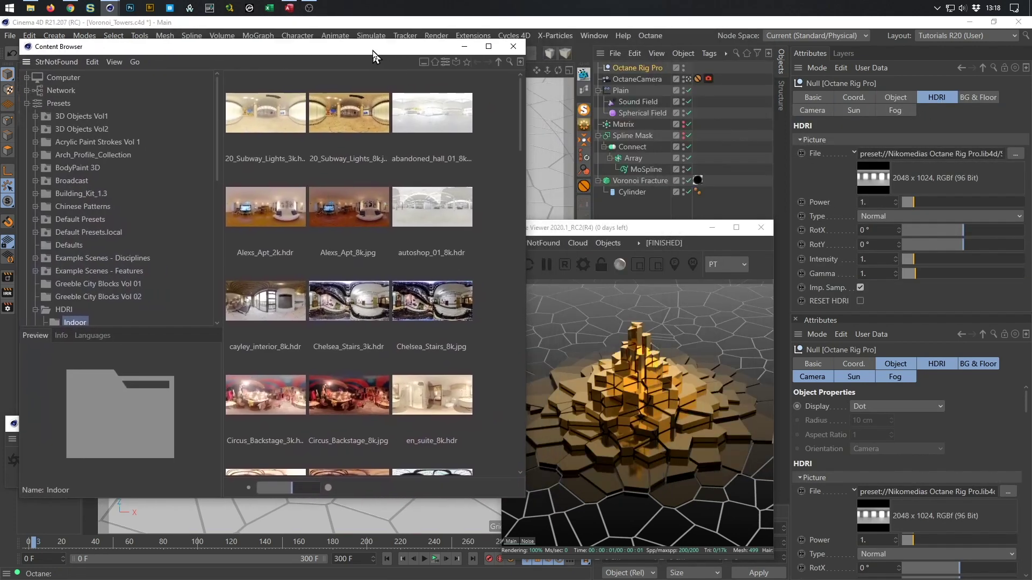
{"action": "scroll", "coordinate": [127, 287], "scroll_direction": "down", "scroll_amount": 5}
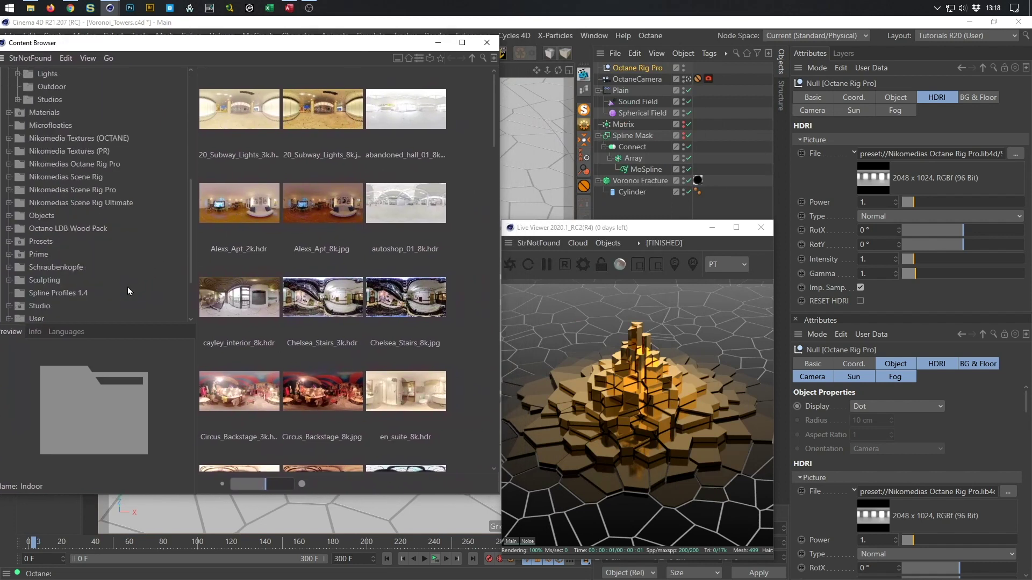
{"action": "left_click", "coordinate": [50, 152]}
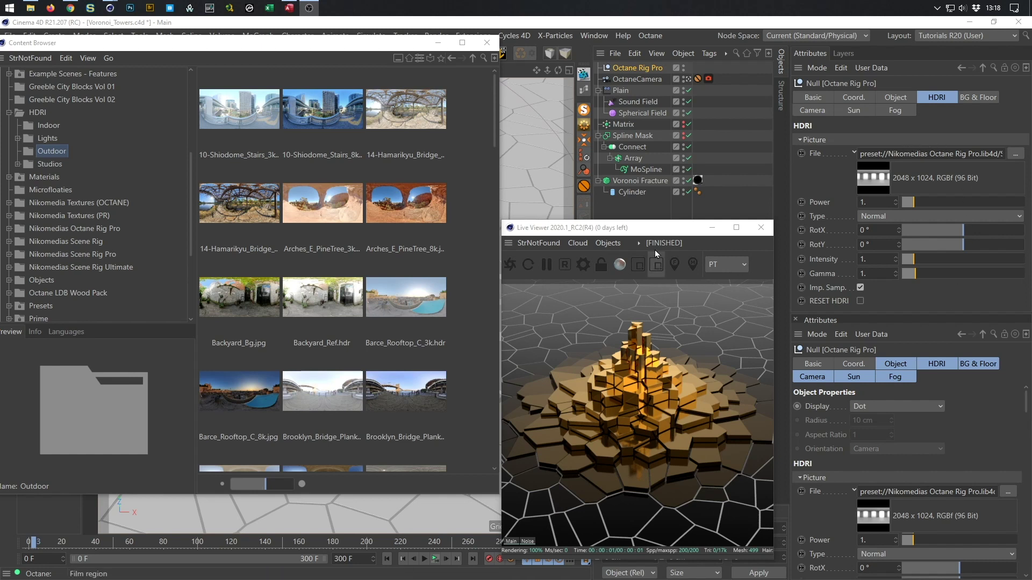
{"action": "scroll", "coordinate": [323, 347], "scroll_direction": "down", "scroll_amount": 3}
{"action": "scroll", "coordinate": [323, 347], "scroll_direction": "down", "scroll_amount": 2}
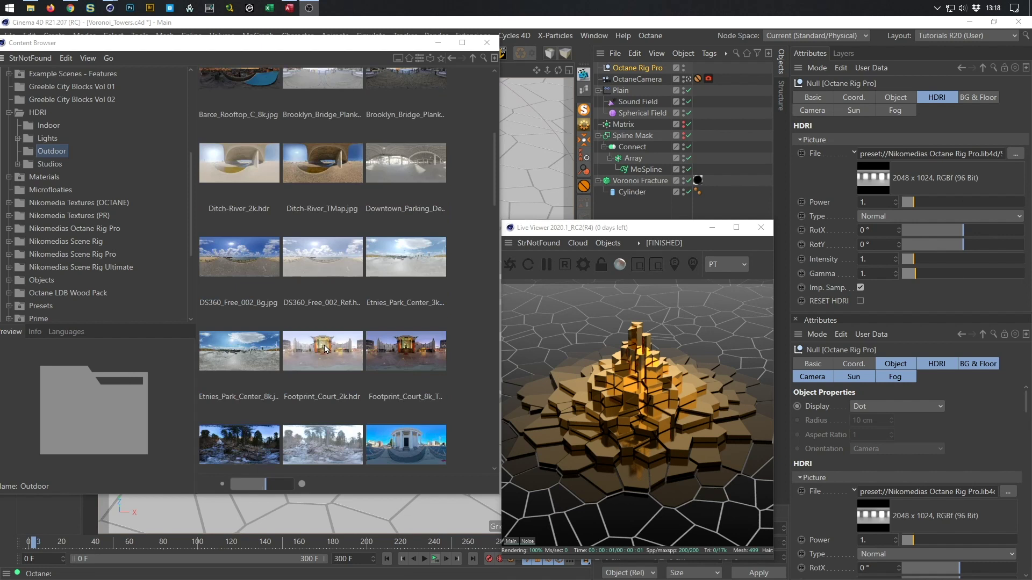
{"action": "scroll", "coordinate": [324, 348], "scroll_direction": "down", "scroll_amount": 4}
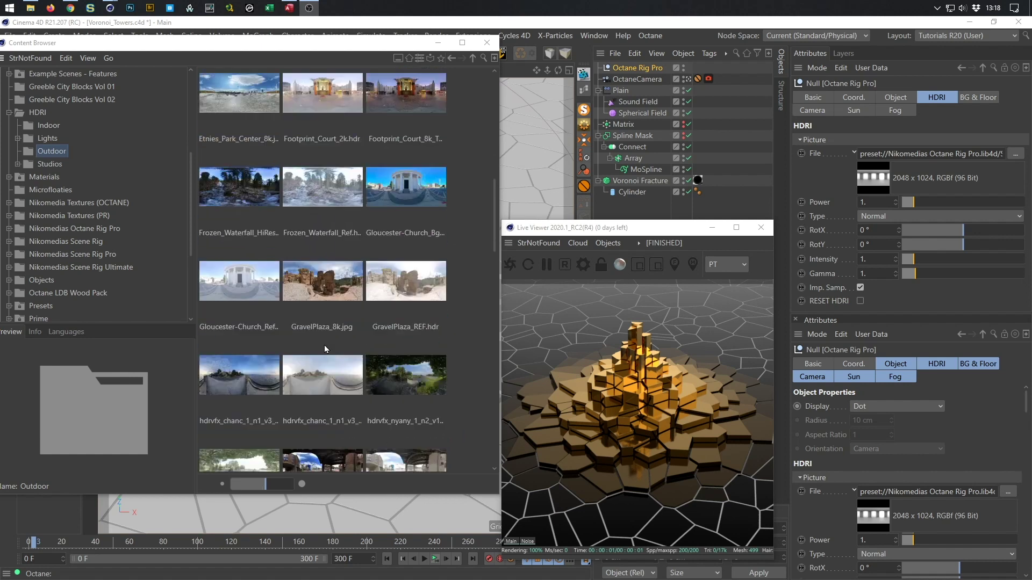
{"action": "scroll", "coordinate": [325, 348], "scroll_direction": "down", "scroll_amount": 4}
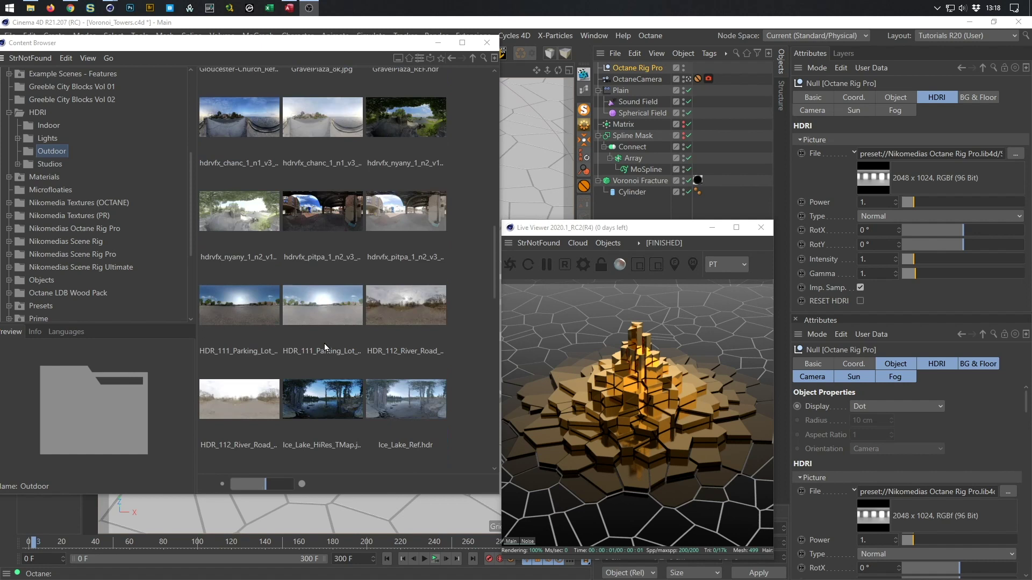
{"action": "left_click", "coordinate": [328, 310]}
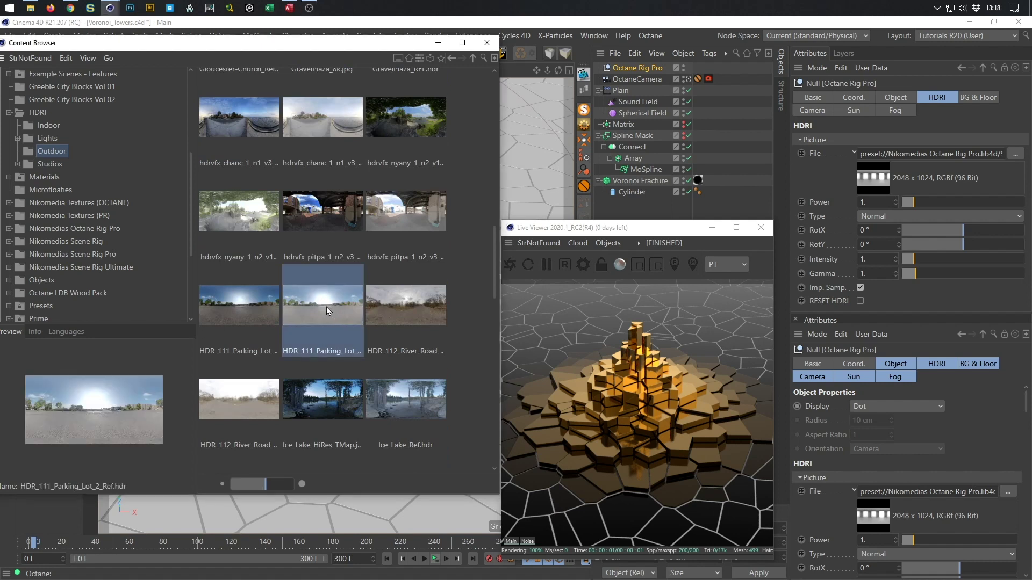
{"action": "left_click_drag", "start_coordinate": [393, 283], "coordinate": [901, 175]}
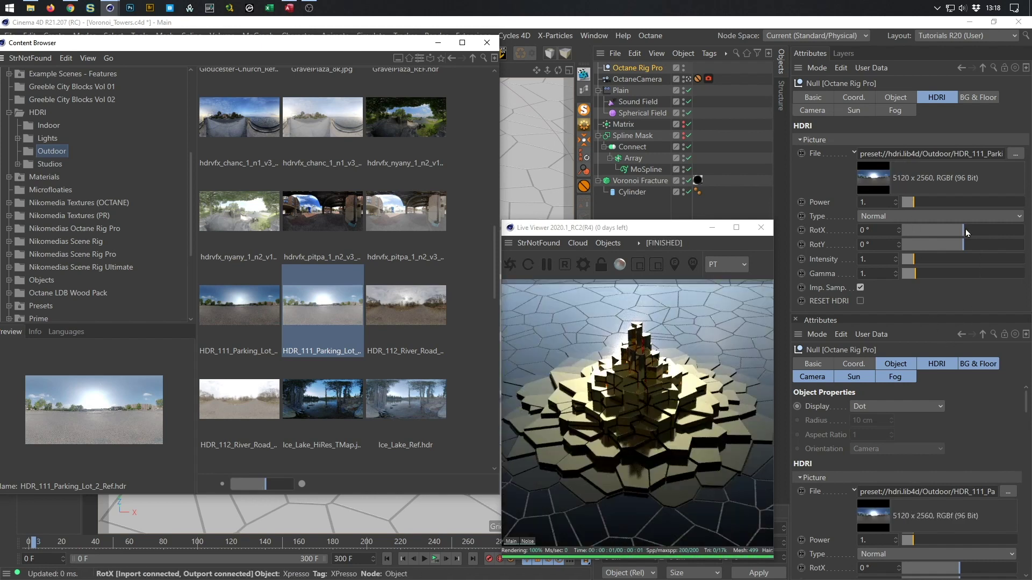
- Rotate the HDRI to -113° on X and set its intensity to about 2.1
{"action": "left_click_drag", "start_coordinate": [964, 230], "coordinate": [916, 252]}
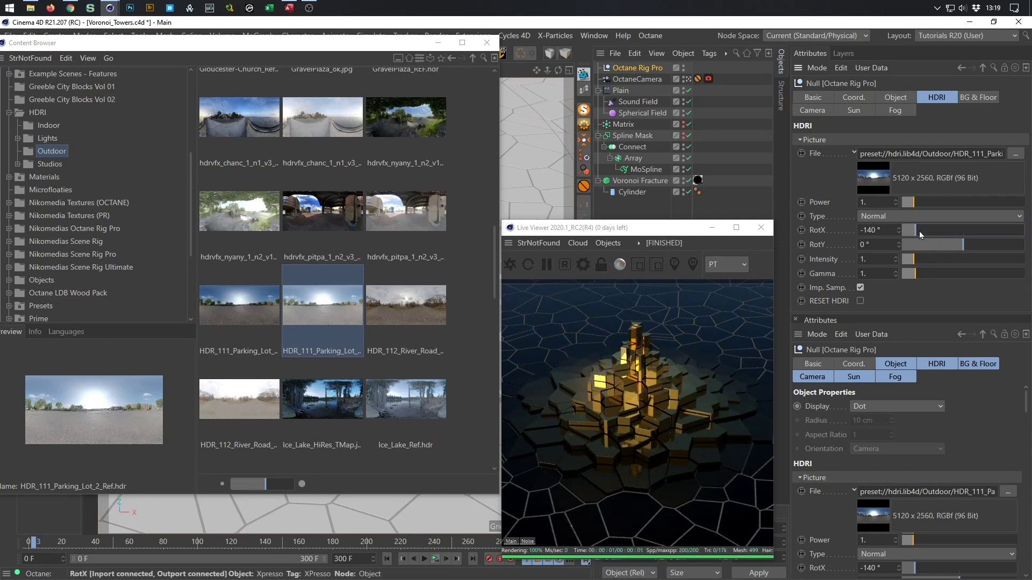
{"action": "left_click", "coordinate": [903, 230]}
{"action": "left_click_drag", "start_coordinate": [901, 230], "coordinate": [925, 232]}
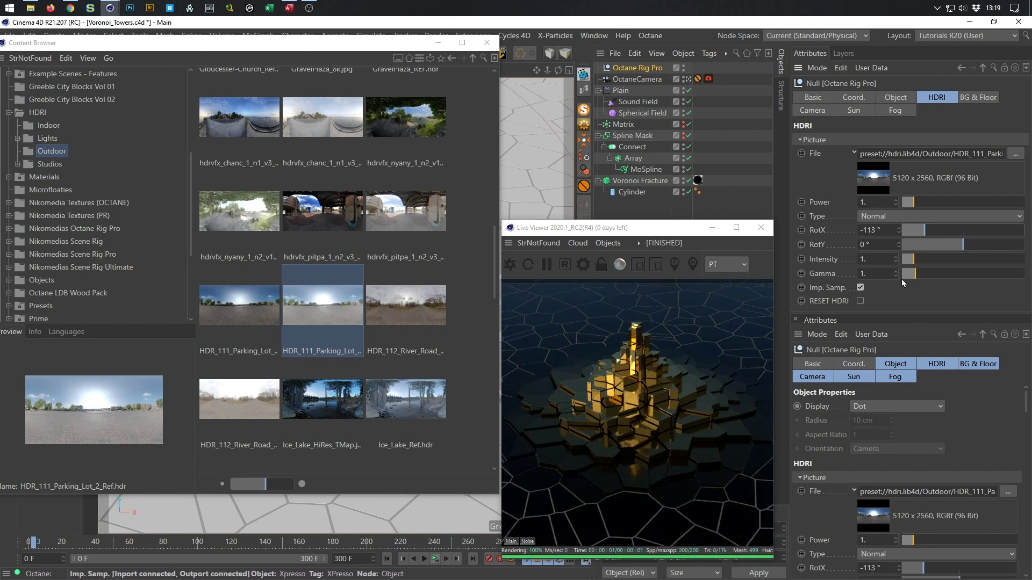
{"action": "left_click_drag", "start_coordinate": [915, 258], "coordinate": [933, 261]}
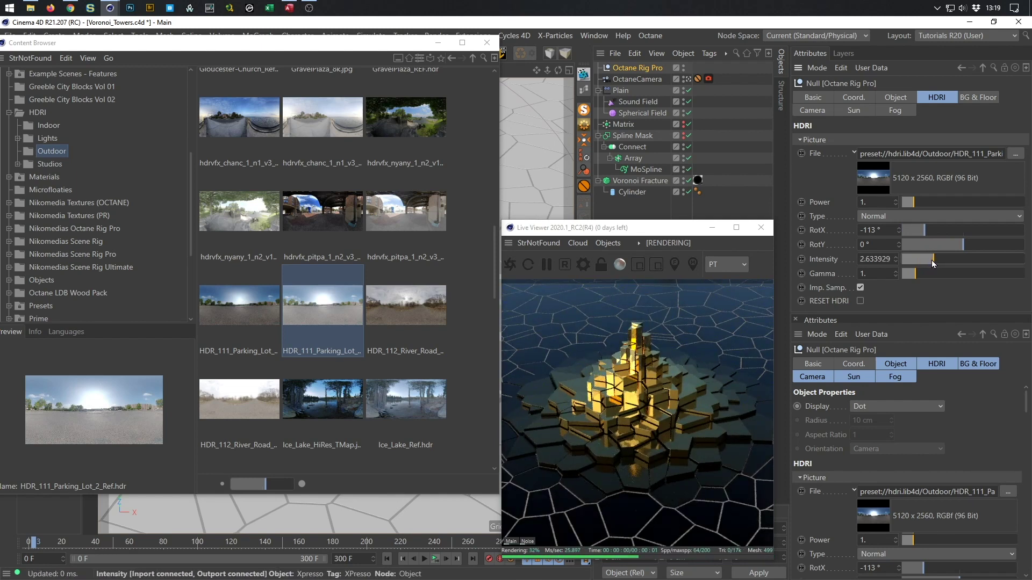
{"action": "left_click", "coordinate": [927, 263]}
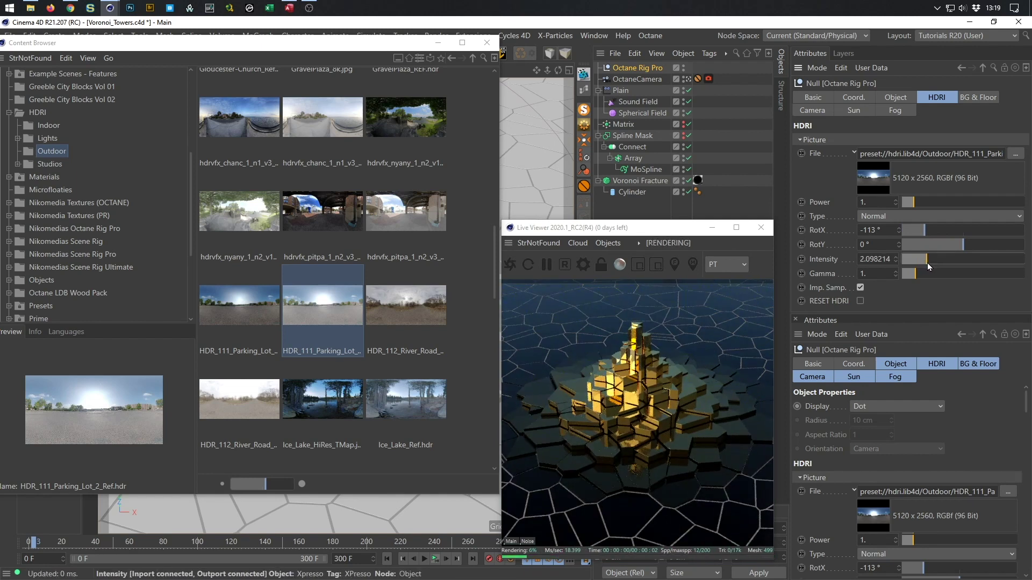
{"action": "left_click_drag", "start_coordinate": [698, 228], "coordinate": [657, 172]}
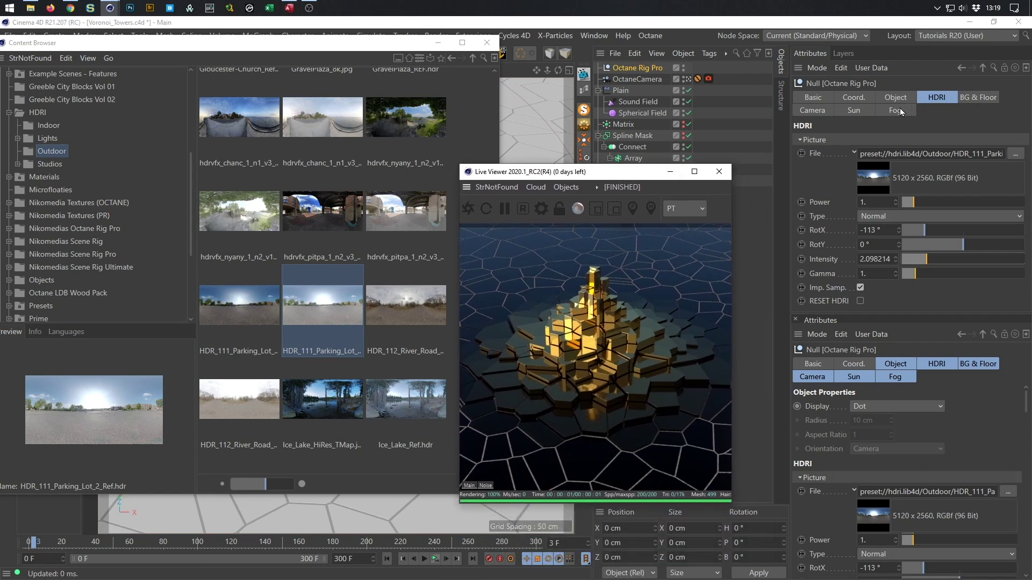
- Enable OctaneCamera post processing, raising bloom power to about 32.1 and glare power to about 2.44
{"action": "left_click", "coordinate": [709, 79]}
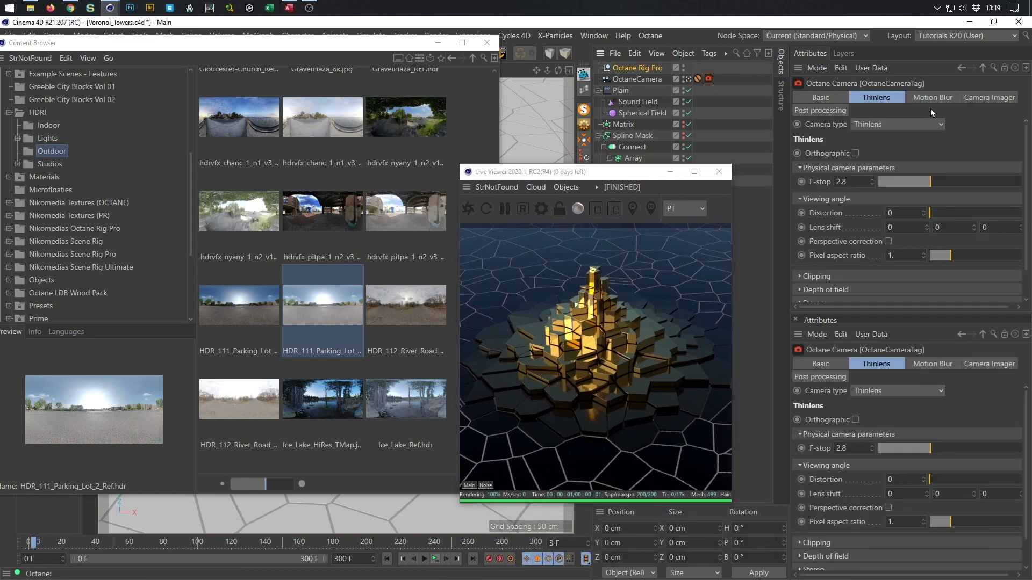
{"action": "left_click", "coordinate": [837, 111]}
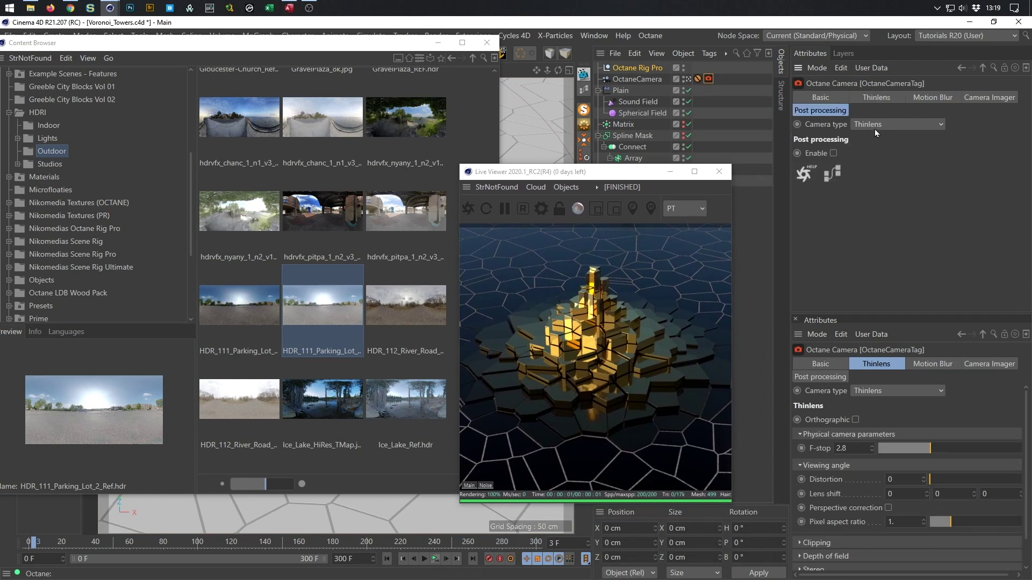
{"action": "left_click", "coordinate": [834, 153]}
{"action": "left_click_drag", "start_coordinate": [971, 170], "coordinate": [1002, 172]}
{"action": "left_click_drag", "start_coordinate": [949, 196], "coordinate": [979, 197]}
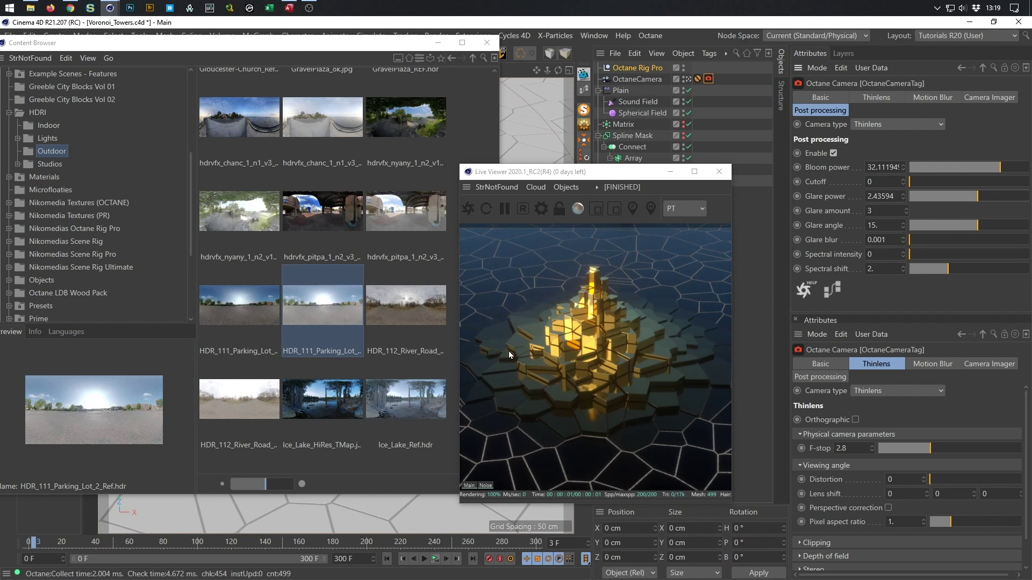
{"action": "left_click_drag", "start_coordinate": [628, 178], "coordinate": [589, 208]}
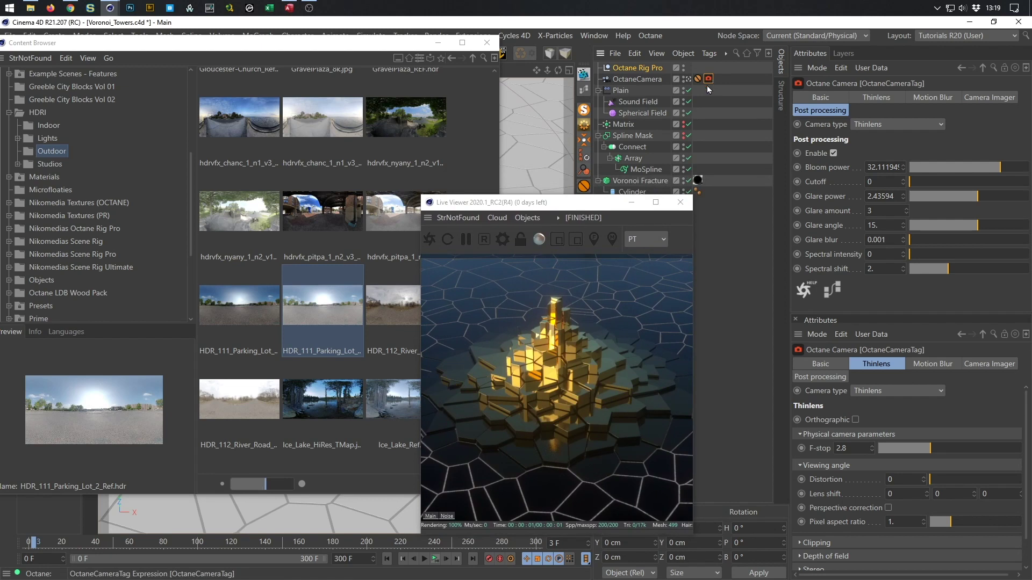
- Focus the Octane camera on Cylinder_fracturepart12 and show the Thinlens depth of field settings
{"action": "left_click", "coordinate": [595, 239]}
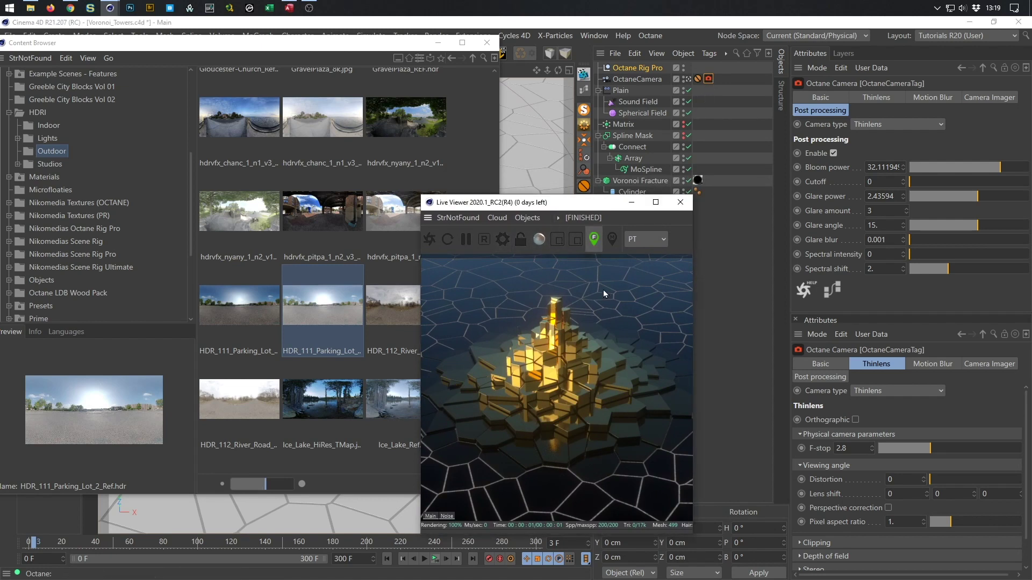
{"action": "left_click", "coordinate": [555, 316]}
{"action": "left_click", "coordinate": [554, 308]}
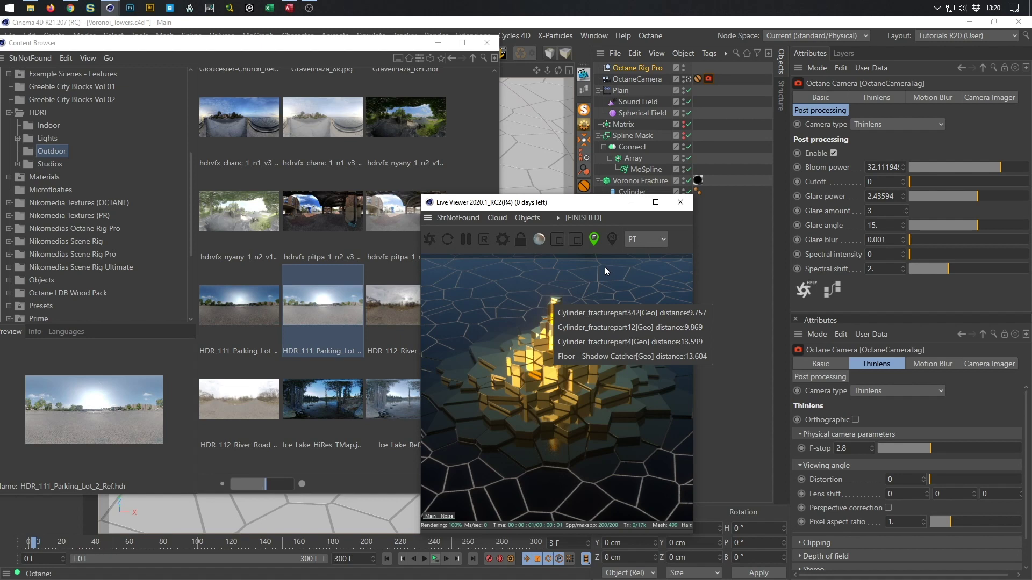
{"action": "left_click", "coordinate": [552, 314]}
{"action": "left_click", "coordinate": [555, 314]}
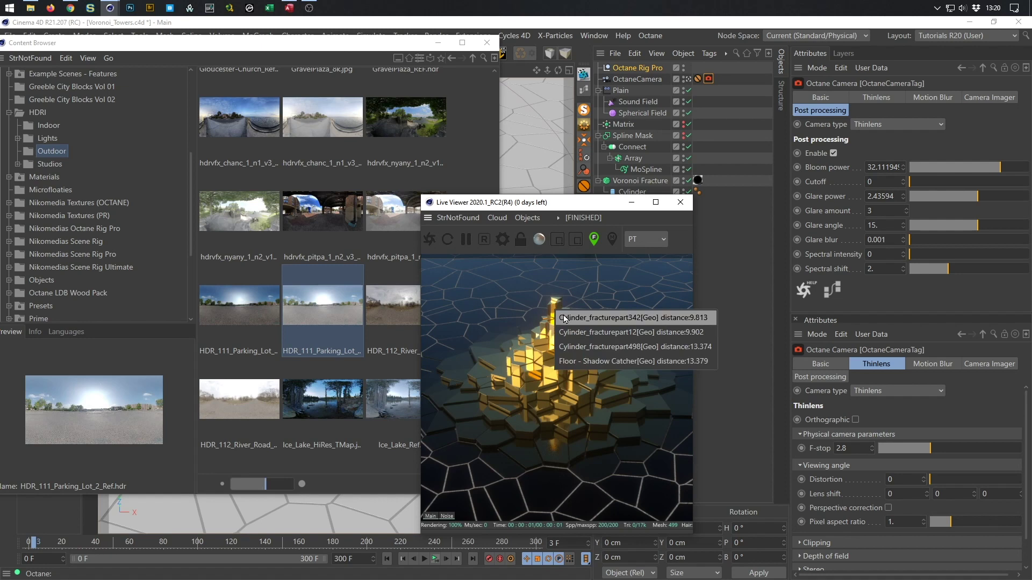
{"action": "left_click", "coordinate": [592, 333]}
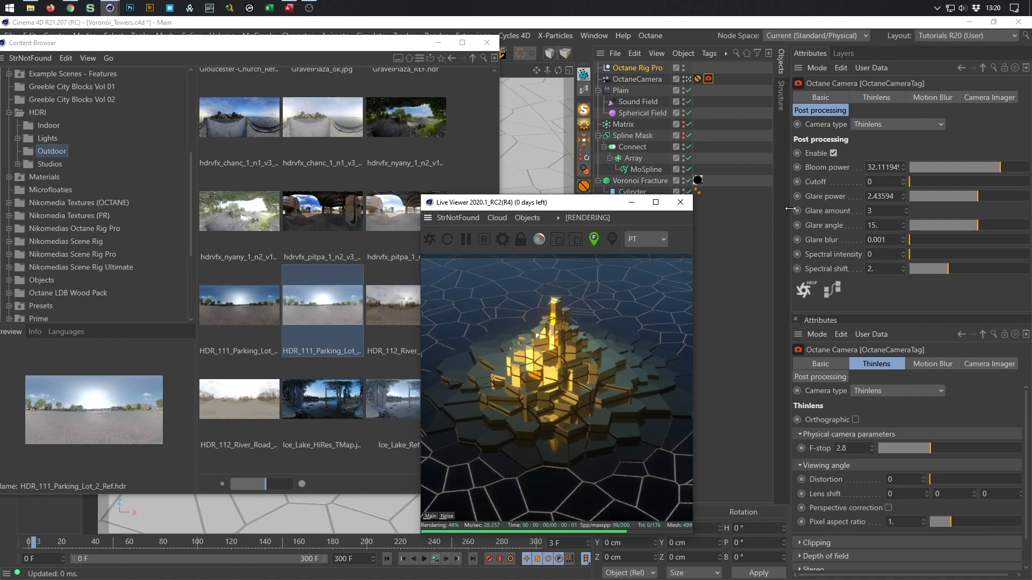
{"action": "left_click", "coordinate": [888, 98]}
{"action": "left_click", "coordinate": [825, 290]}
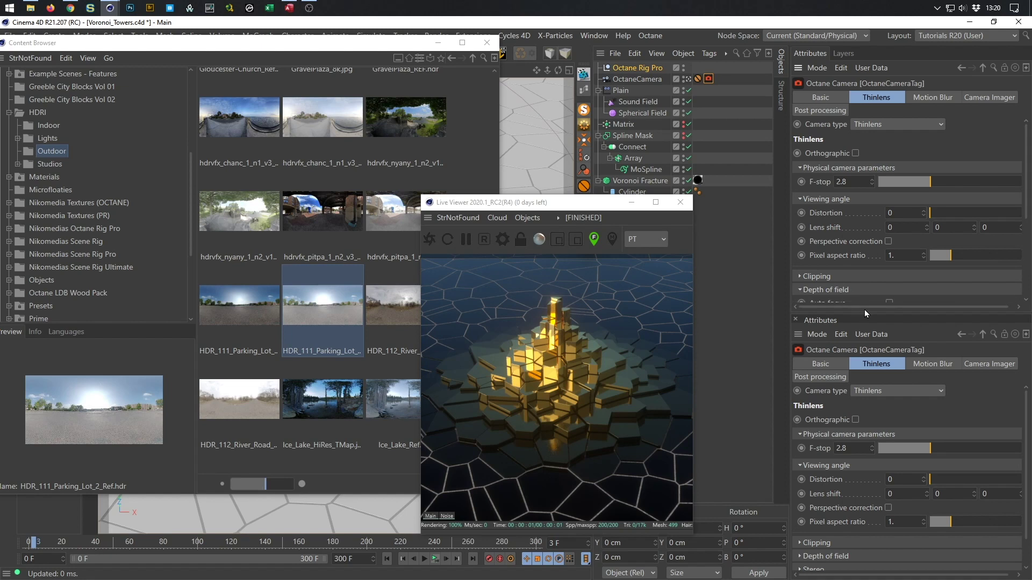
- Set the camera's focal depth to 0 cm and aperture to 7 cm
{"action": "left_click_drag", "start_coordinate": [864, 309], "coordinate": [860, 446]}
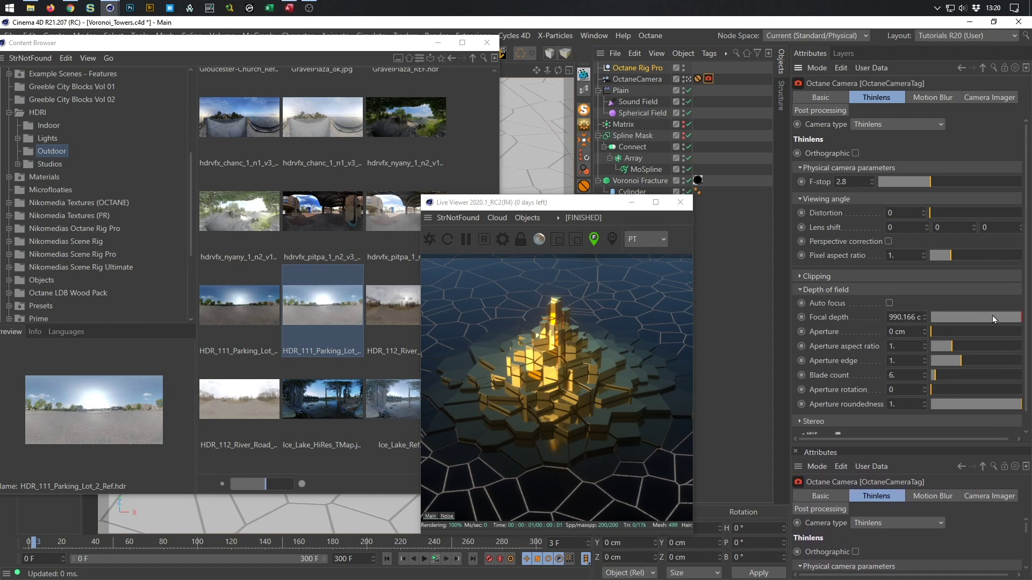
{"action": "left_click_drag", "start_coordinate": [992, 315], "coordinate": [1024, 340]}
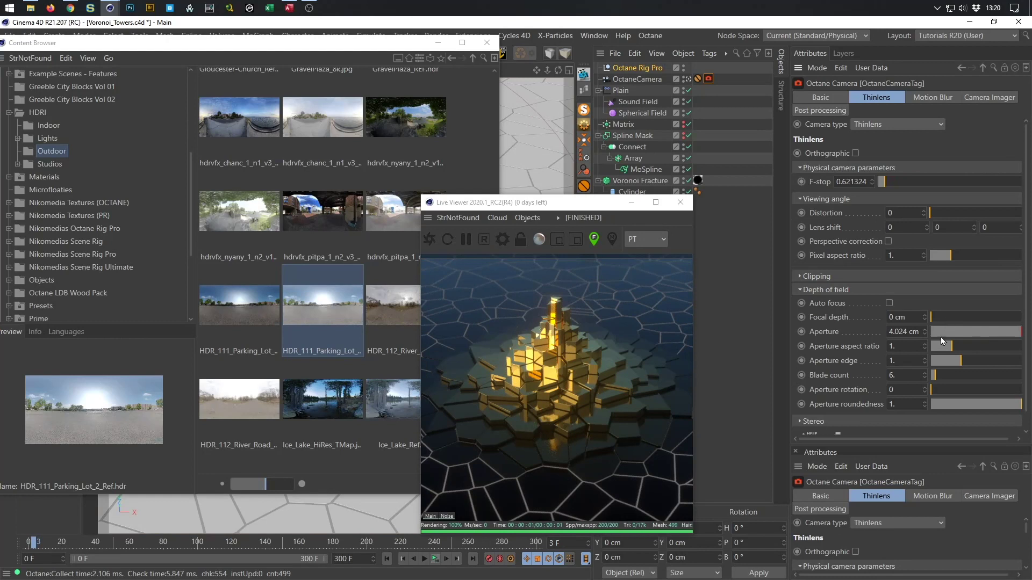
{"action": "left_click_drag", "start_coordinate": [926, 333], "coordinate": [925, 334]}
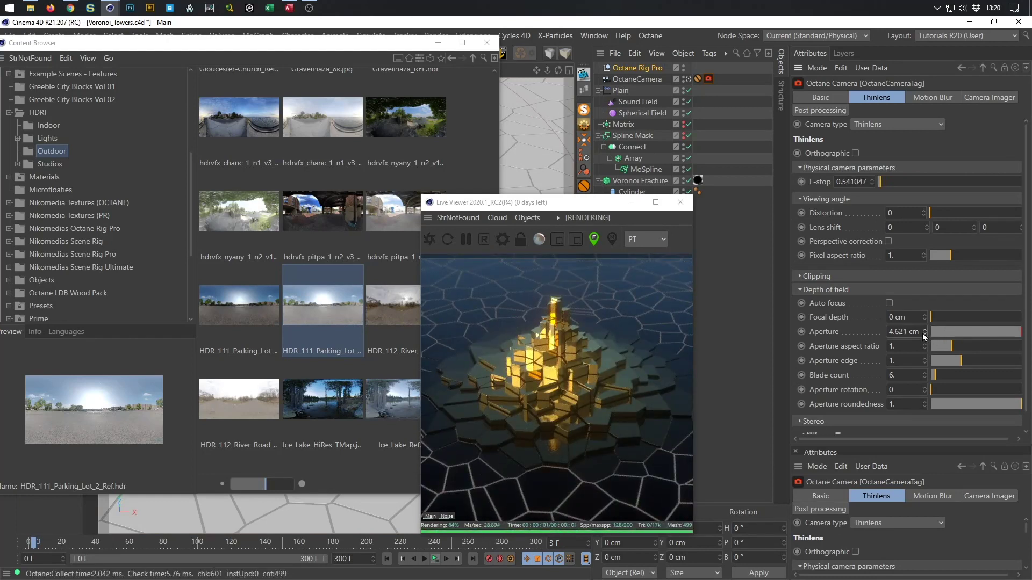
{"action": "left_click", "coordinate": [908, 344]}
{"action": "left_click", "coordinate": [908, 335]}
{"action": "type", "text": "7"}
{"action": "key", "text": "Return"}
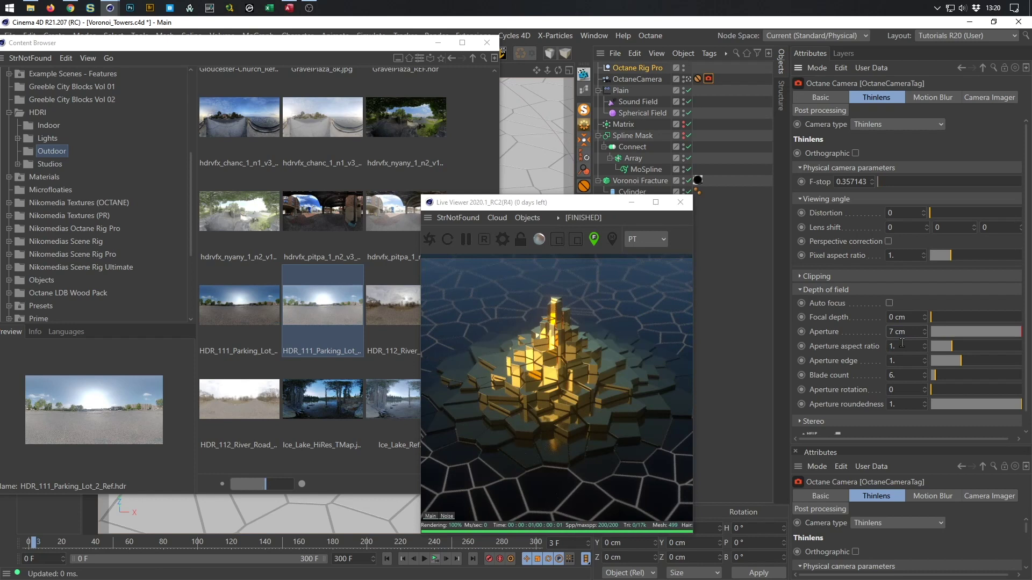
- Set the aperture aspect ratio to 2 and save the scene
{"action": "left_click", "coordinate": [912, 347]}
{"action": "type", "text": "2"}
{"action": "key", "text": "Return"}
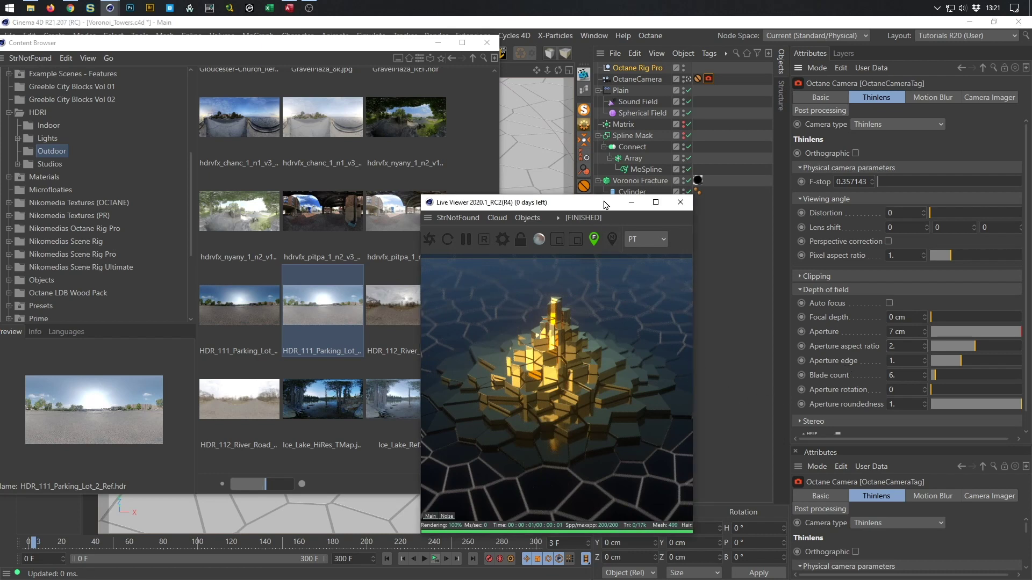
{"action": "left_click_drag", "start_coordinate": [599, 202], "coordinate": [799, 160]}
{"action": "key", "text": "ctrl+s"}
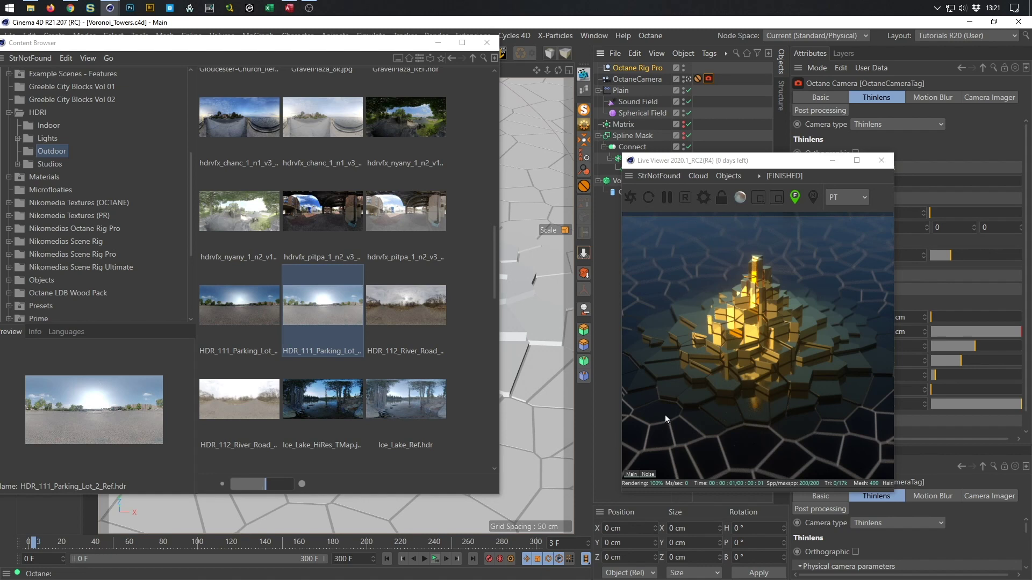
- Play back the rendered tower frames in the Picture Viewer, then stop and step forward one frame
{"action": "left_click", "coordinate": [882, 160]}
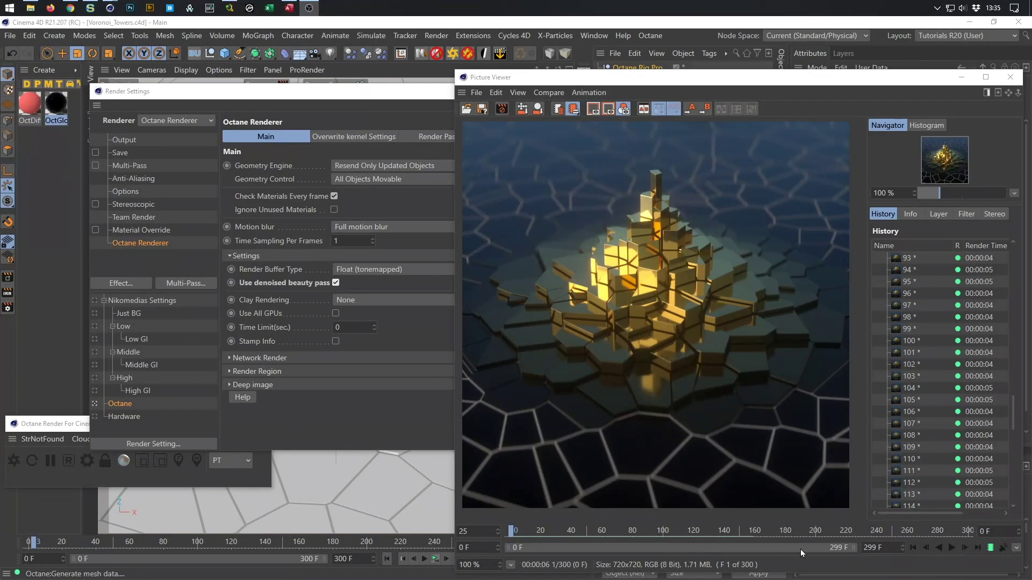
{"action": "left_click", "coordinate": [947, 549]}
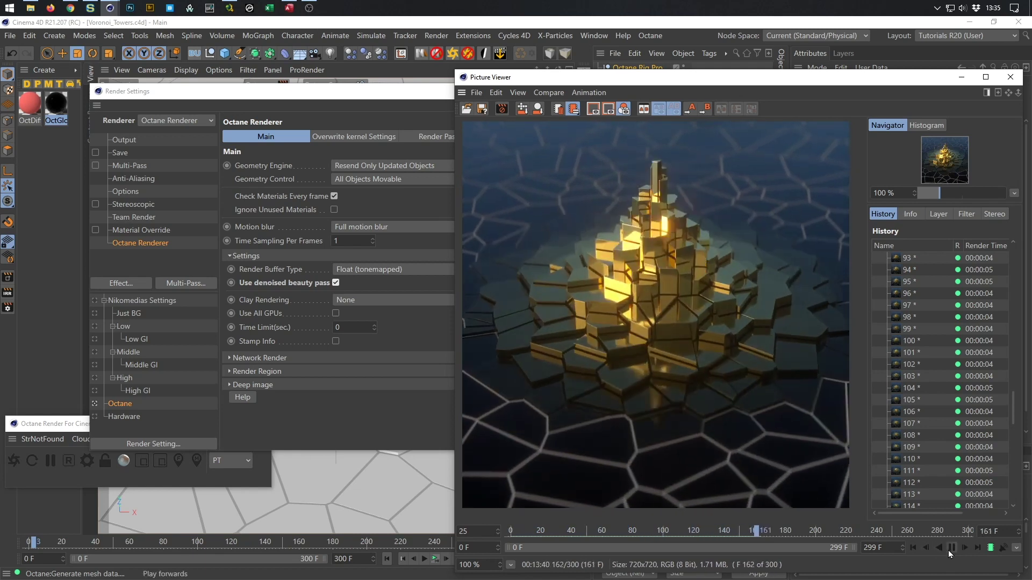
{"action": "left_click", "coordinate": [952, 547]}
{"action": "left_click", "coordinate": [964, 547]}
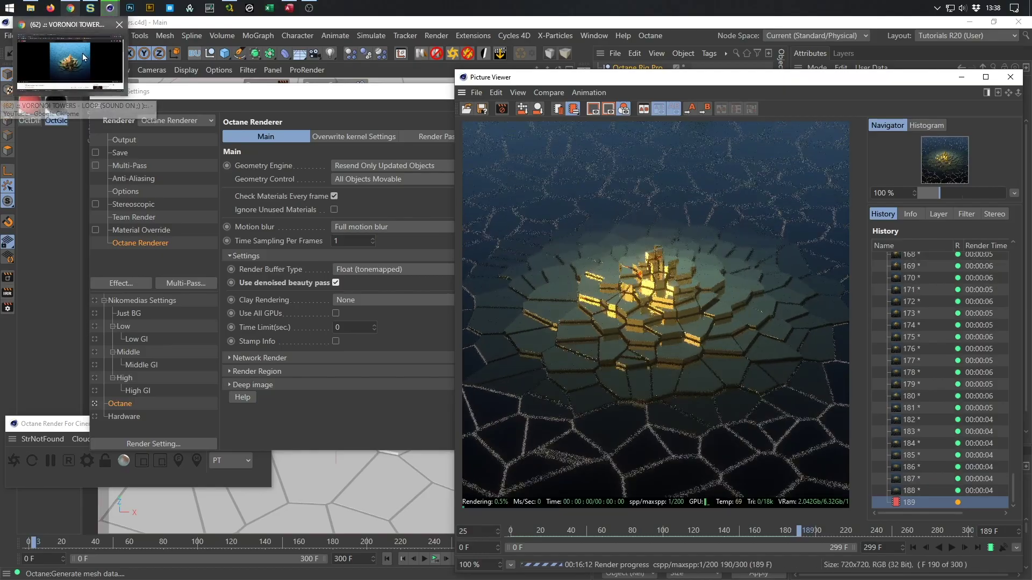
- Go to the author's YouTube channel via Mein Kanal and show its Playlists tab
{"action": "left_click", "coordinate": [72, 10]}
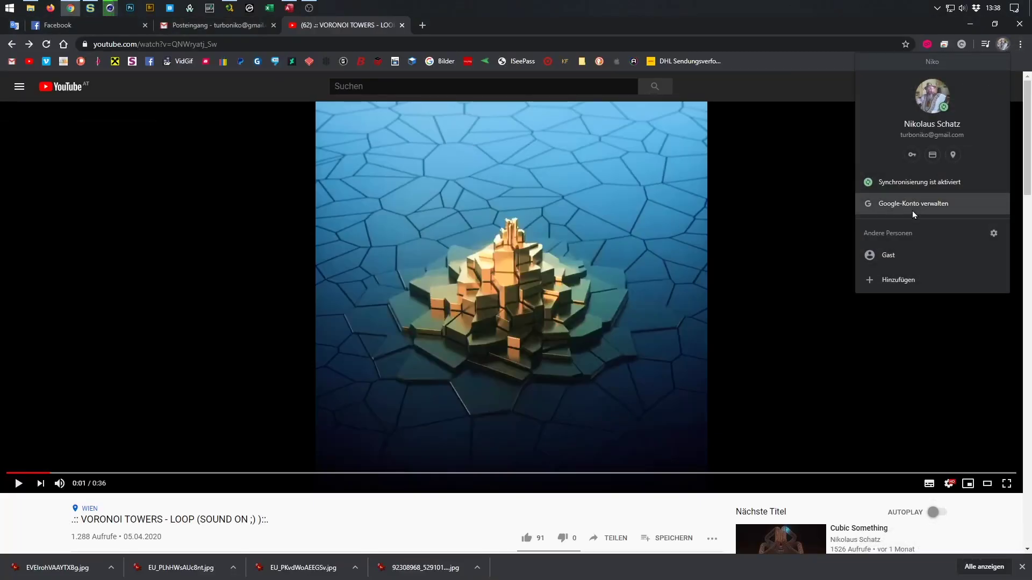
{"action": "left_click", "coordinate": [806, 30]}
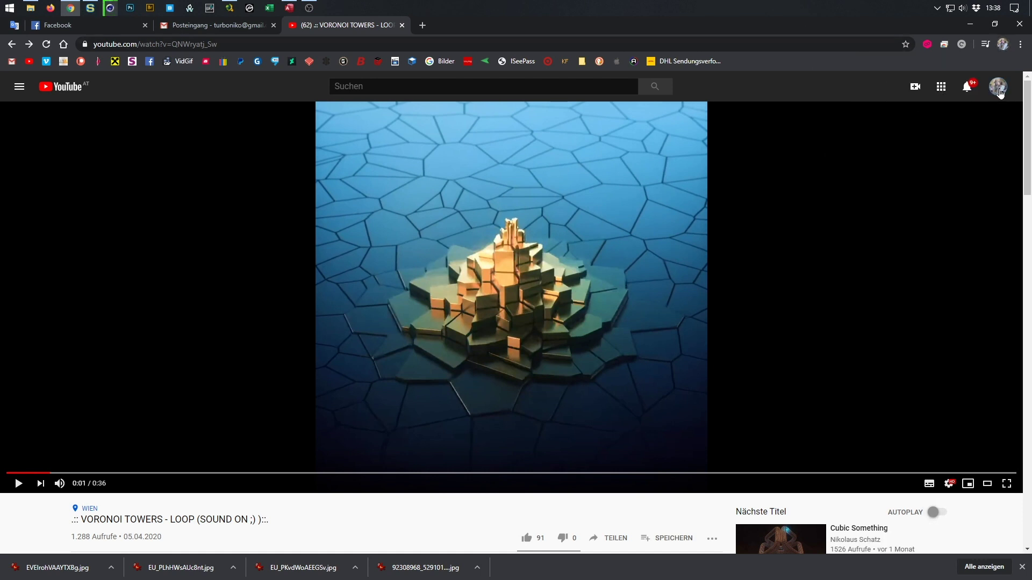
{"action": "left_click", "coordinate": [999, 90]}
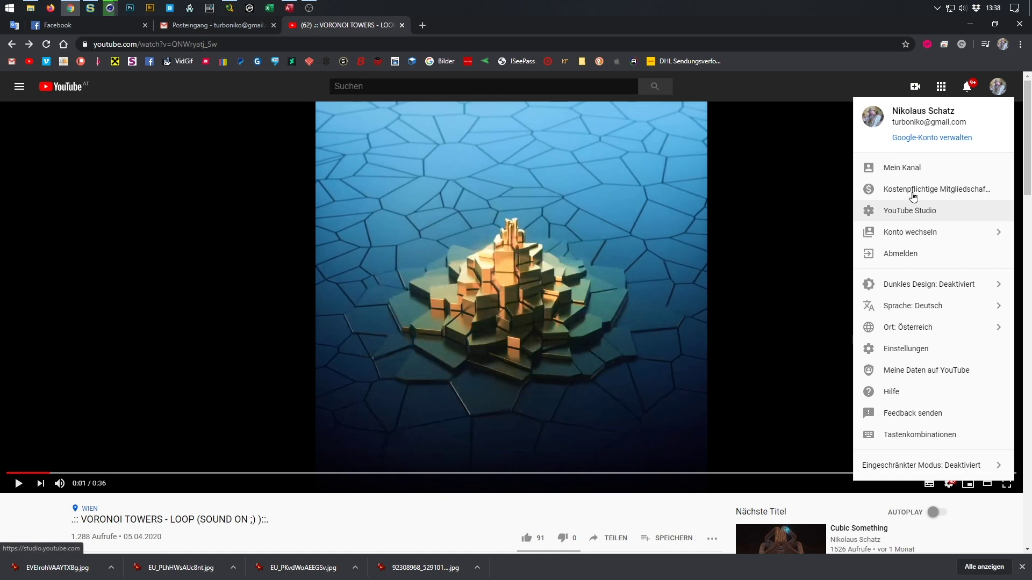
{"action": "left_click", "coordinate": [913, 167]}
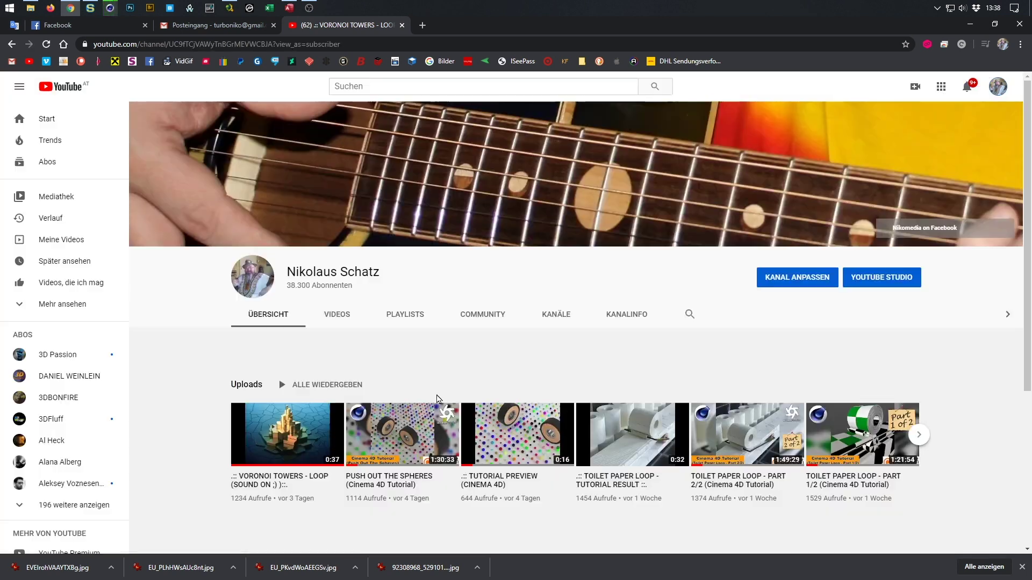
{"action": "left_click", "coordinate": [409, 315]}
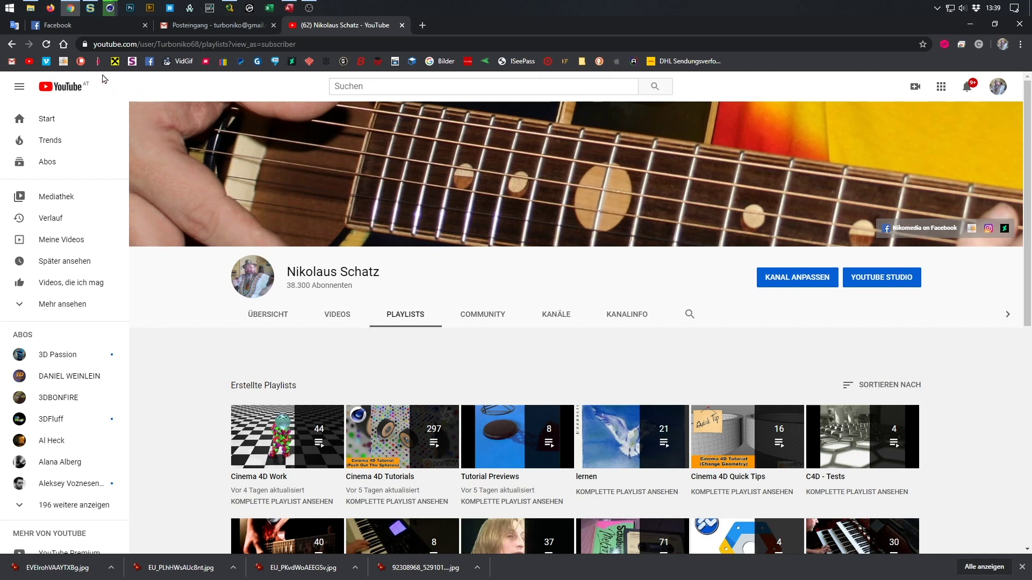
- Open the nikomedia.at site and go to USEFUL THINGS > Plugins & Scripts
{"action": "left_click", "coordinate": [64, 61]}
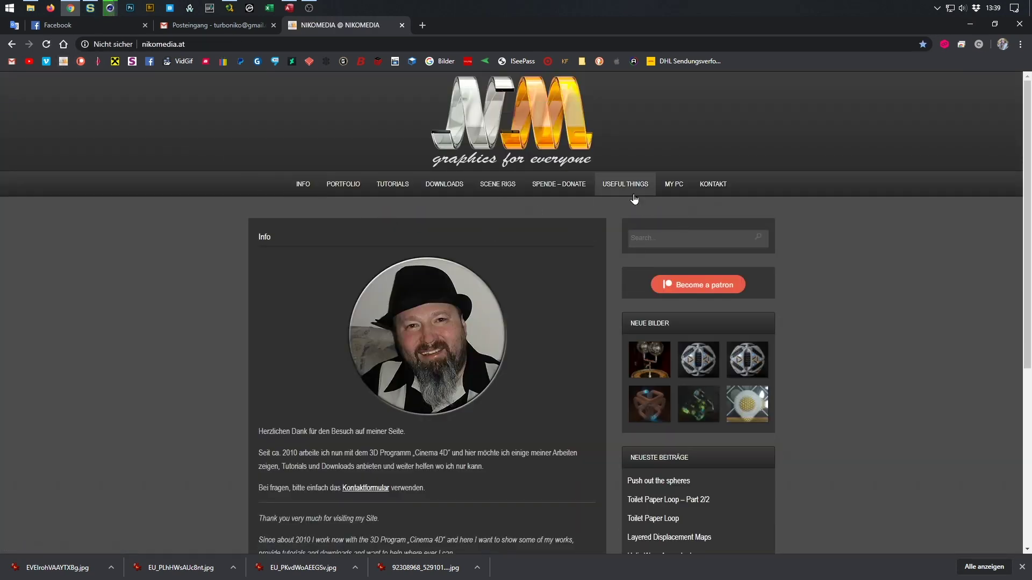
{"action": "mouse_move", "coordinate": [610, 186]}
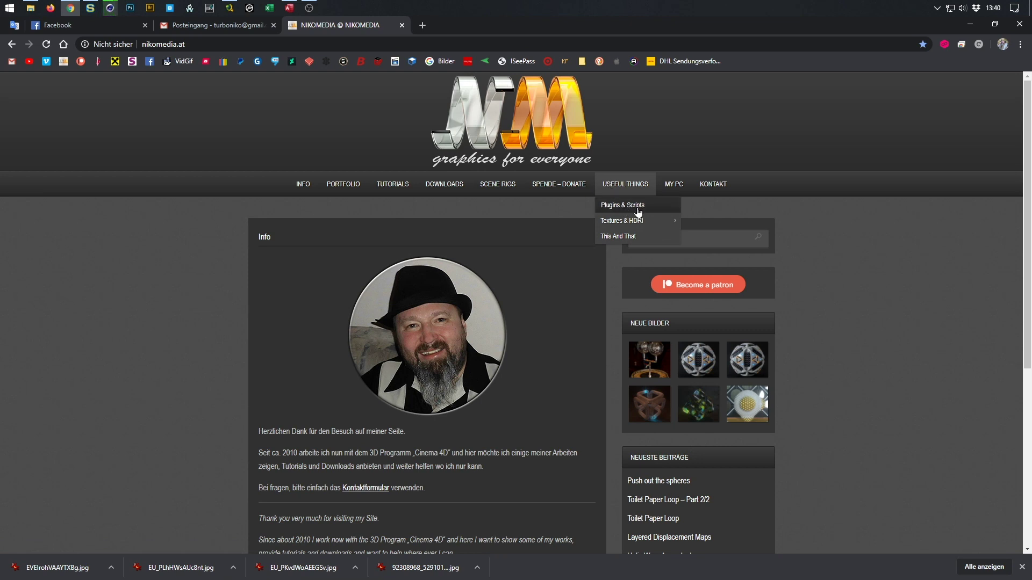
{"action": "mouse_move", "coordinate": [631, 221]}
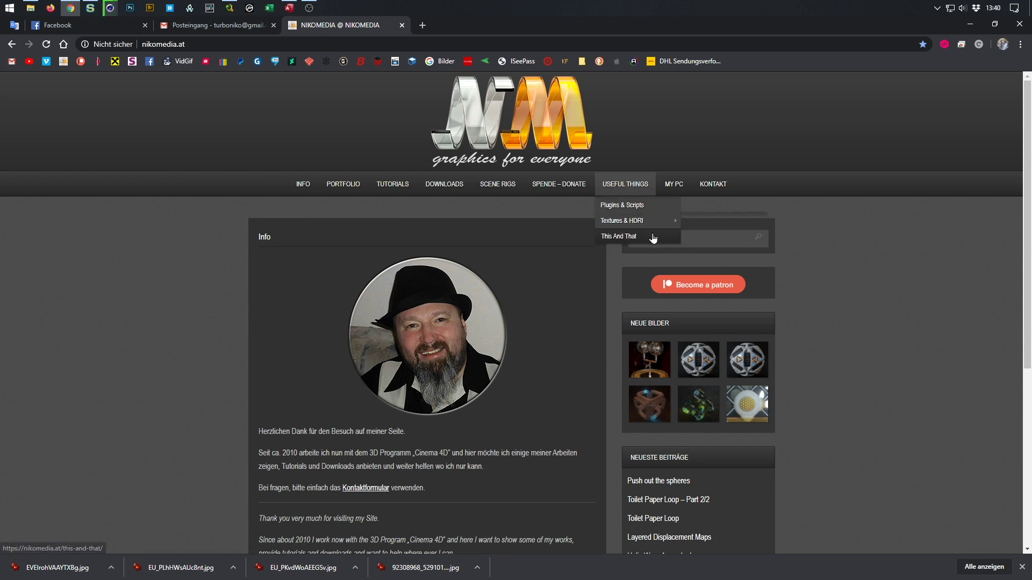
{"action": "left_click", "coordinate": [622, 206]}
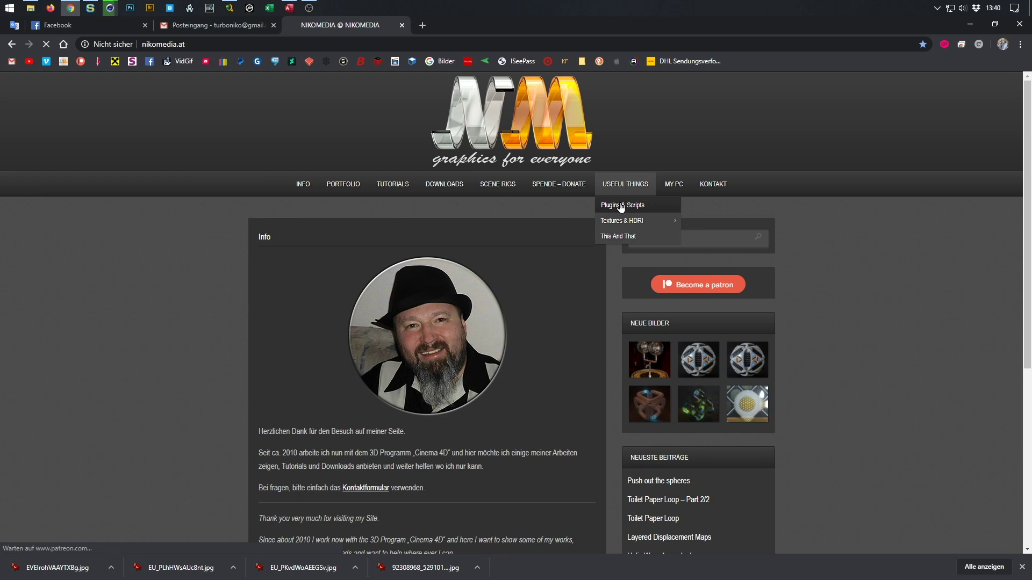
- Scroll through the Plugins & Scripts page, then close its tab
{"action": "scroll", "coordinate": [498, 265], "scroll_direction": "down", "scroll_amount": 20}
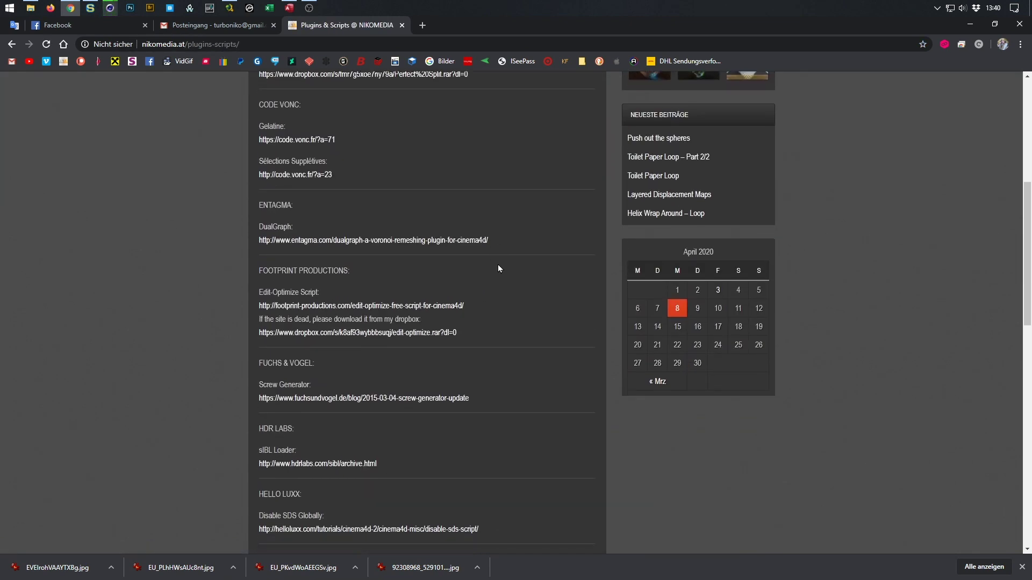
{"action": "scroll", "coordinate": [498, 264], "scroll_direction": "up", "scroll_amount": 20}
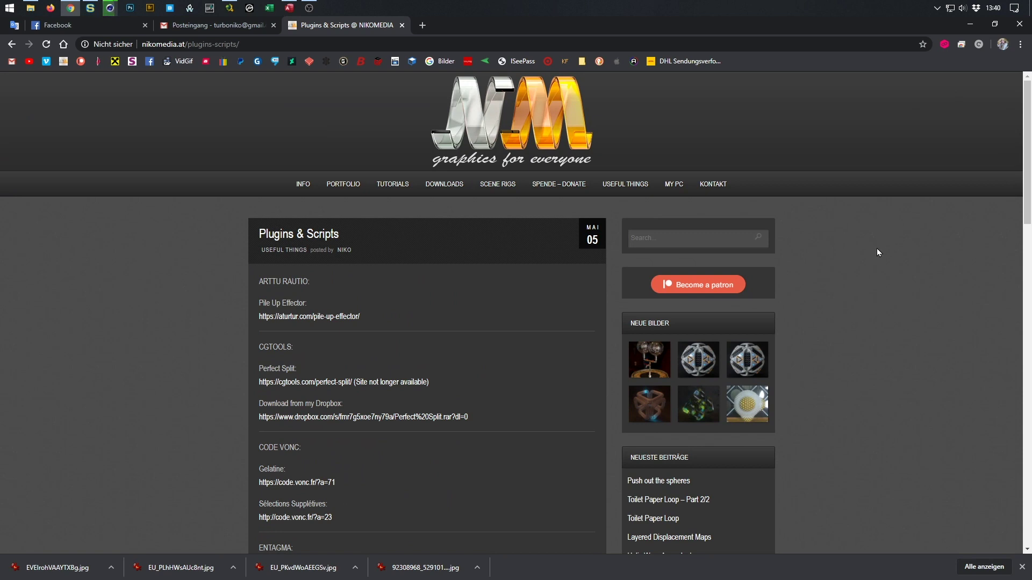
{"action": "key", "text": "ctrl+w"}
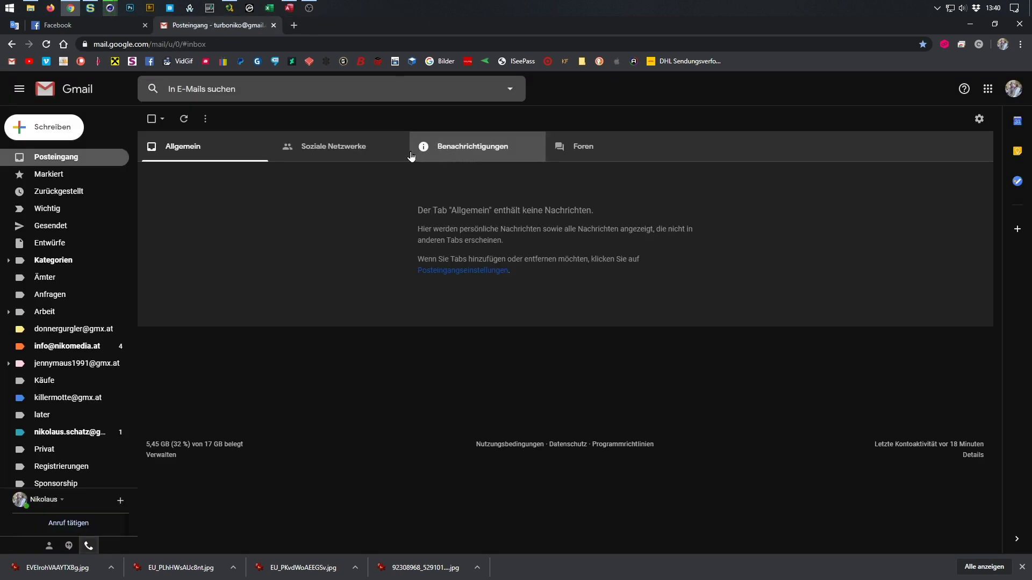